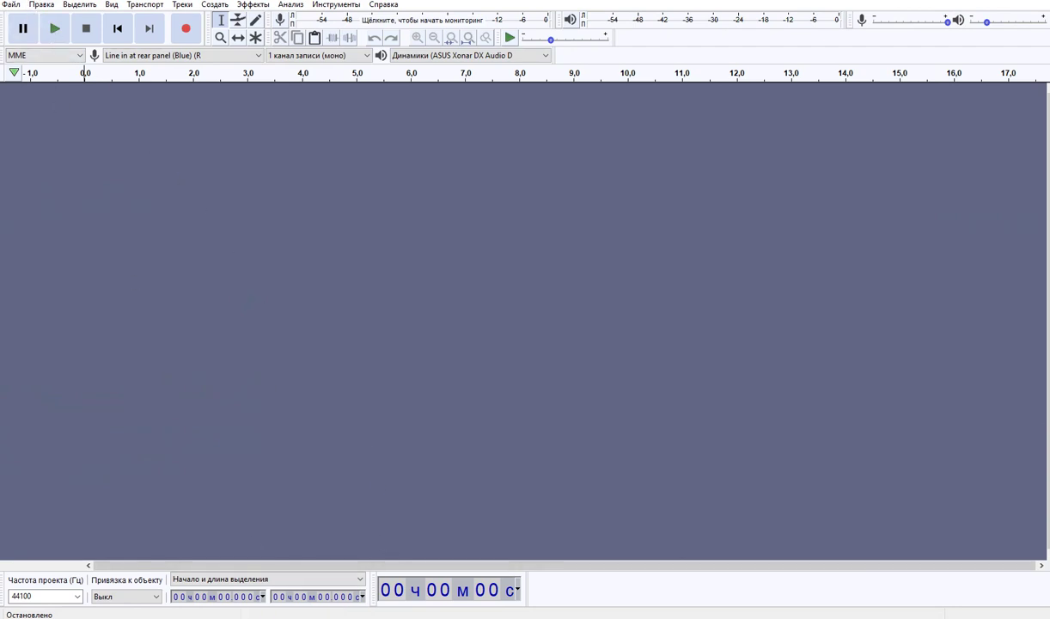
Import Черная победа.ogg from the Особенные folder into Audacity and start exporting it as WAV
key("alt+Tab")
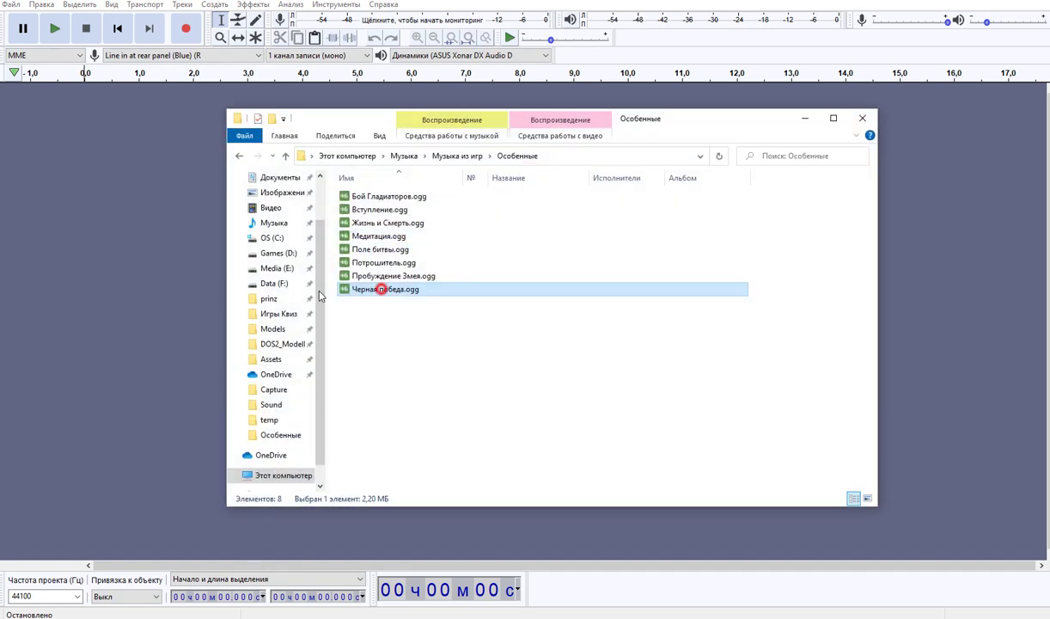
left_click_drag(347, 286, 494, 209)
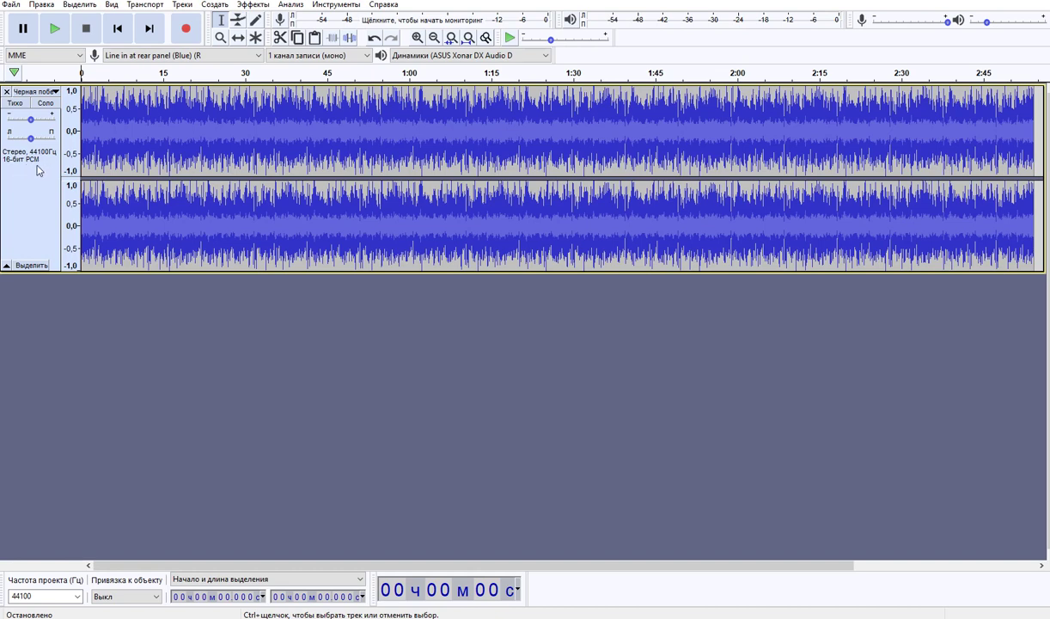
left_click(13, 7)
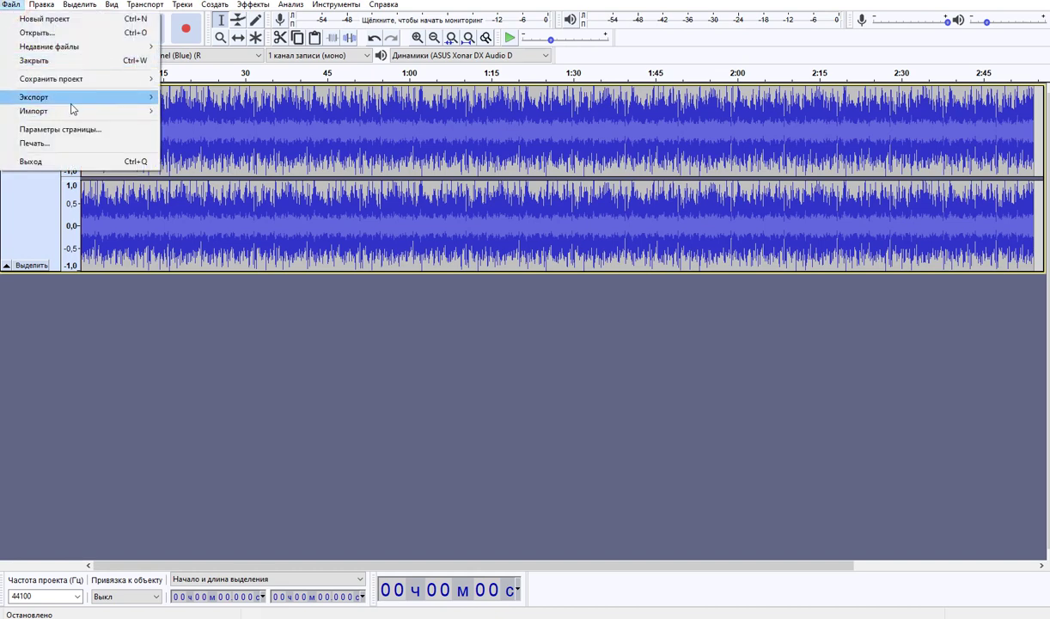
mouse_move(145, 102)
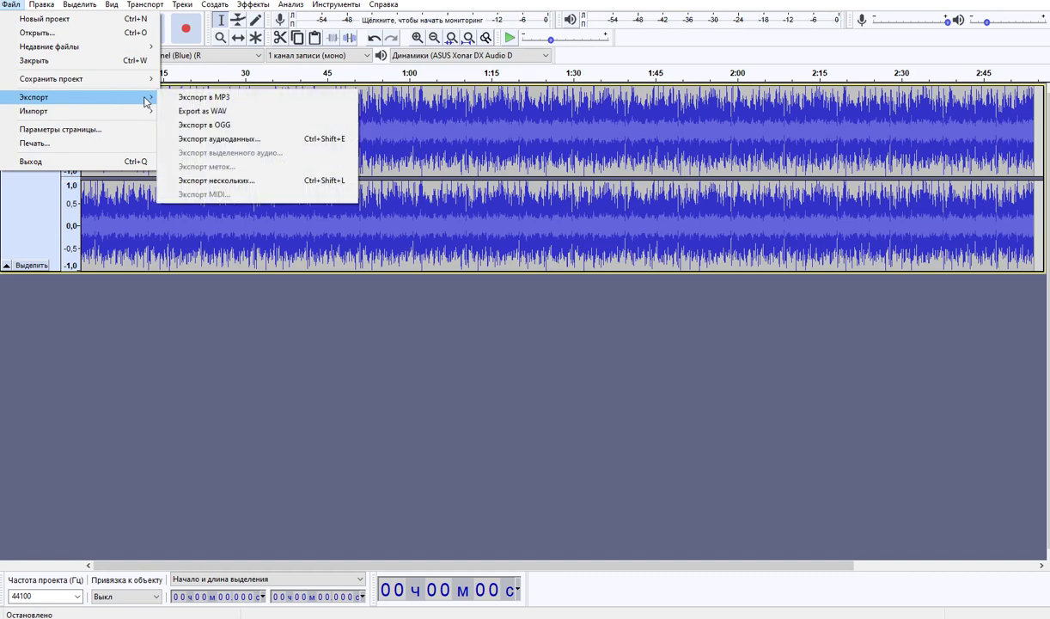
left_click(227, 113)
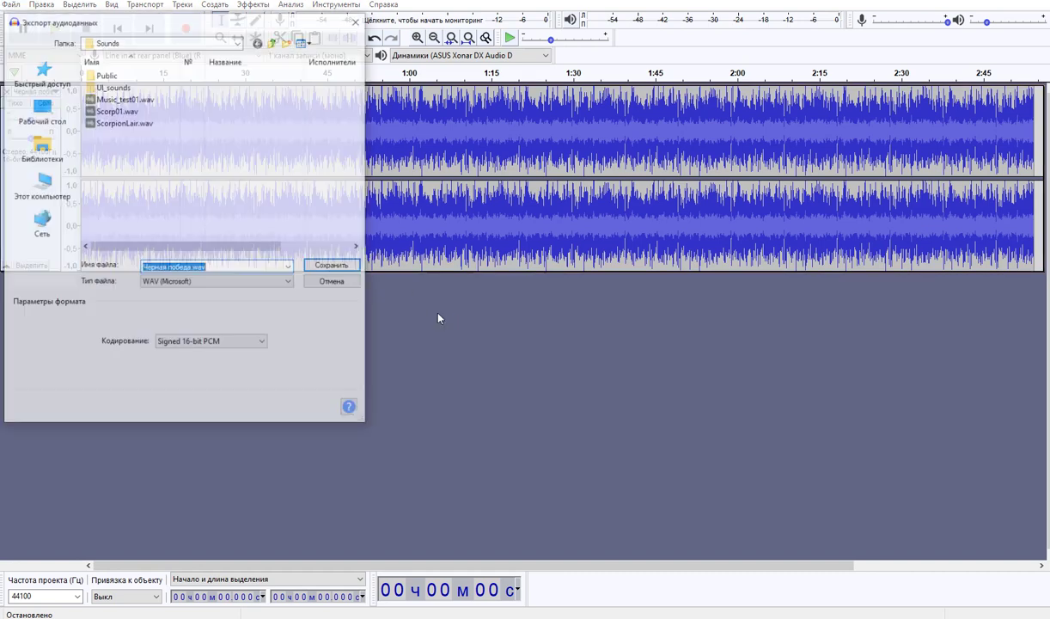
Create a folder named Music on the desktop and open it as the export destination
left_click(44, 113)
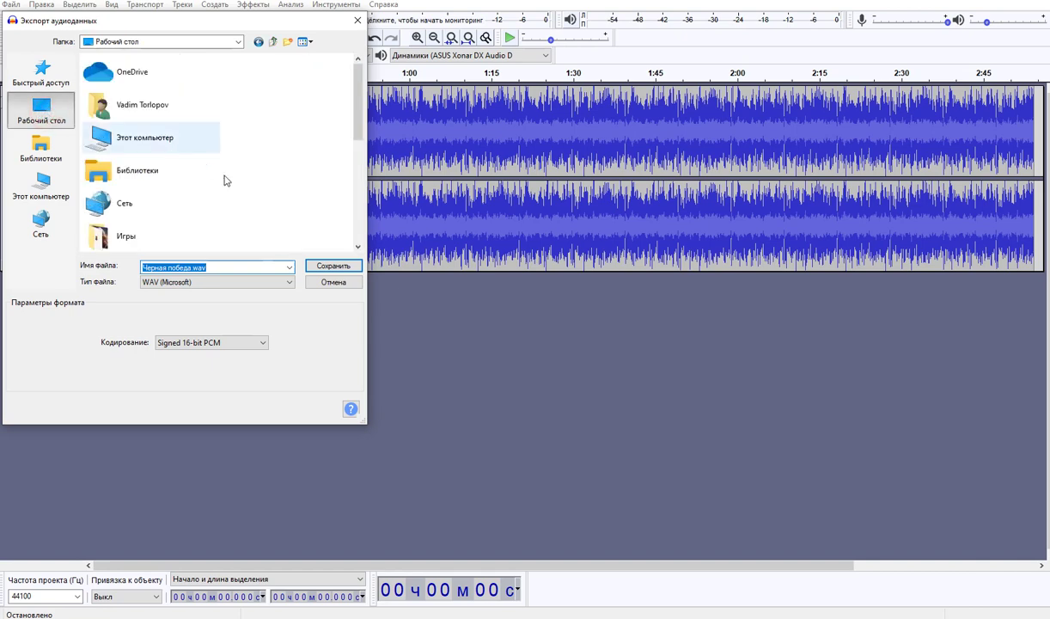
left_click(288, 41)
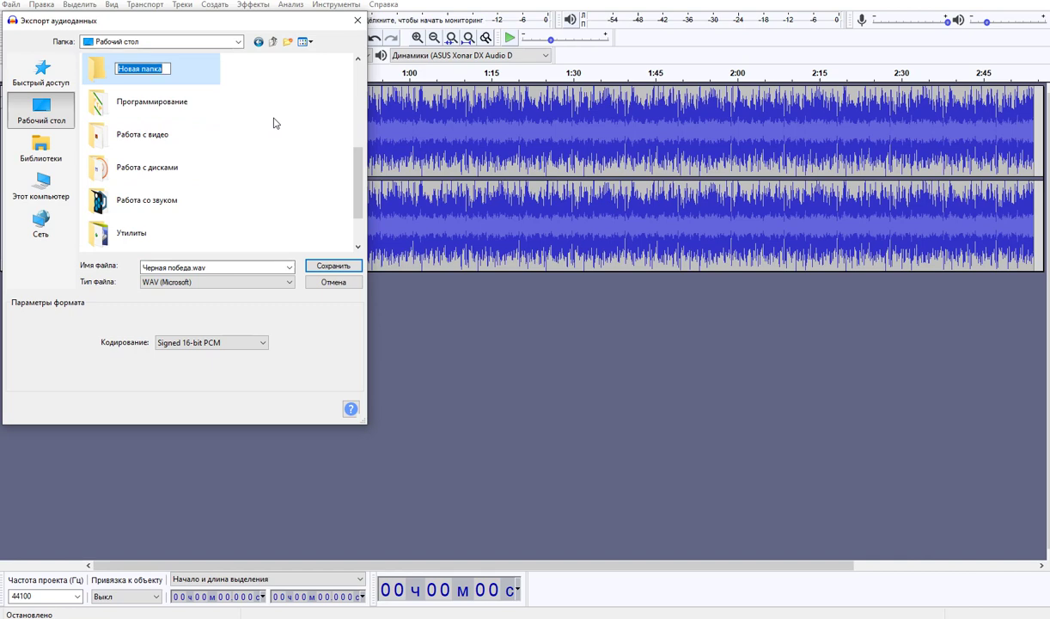
type("Music")
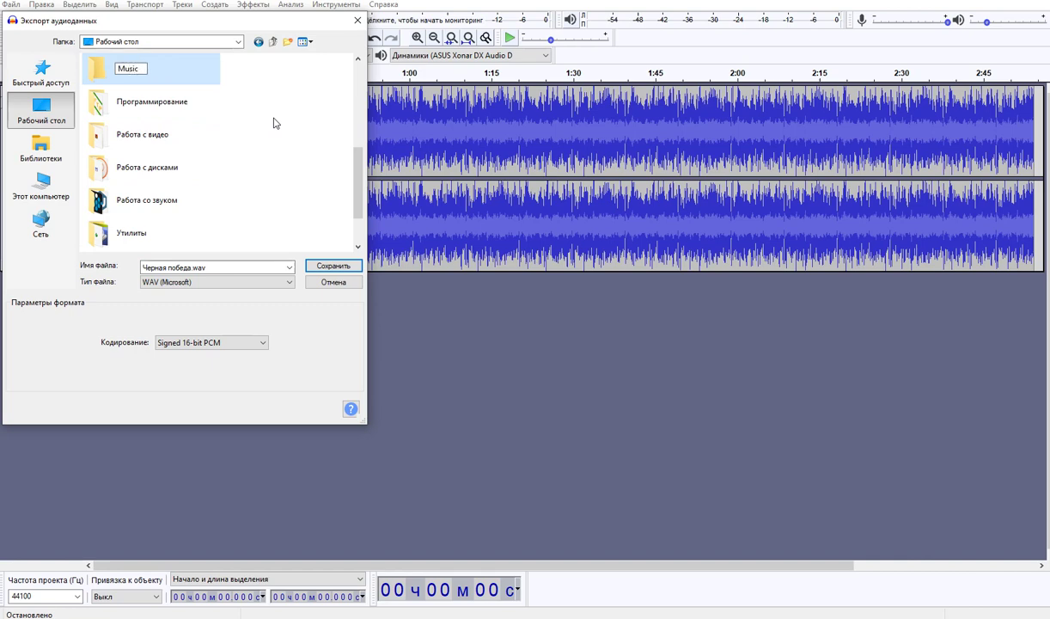
key("Return")
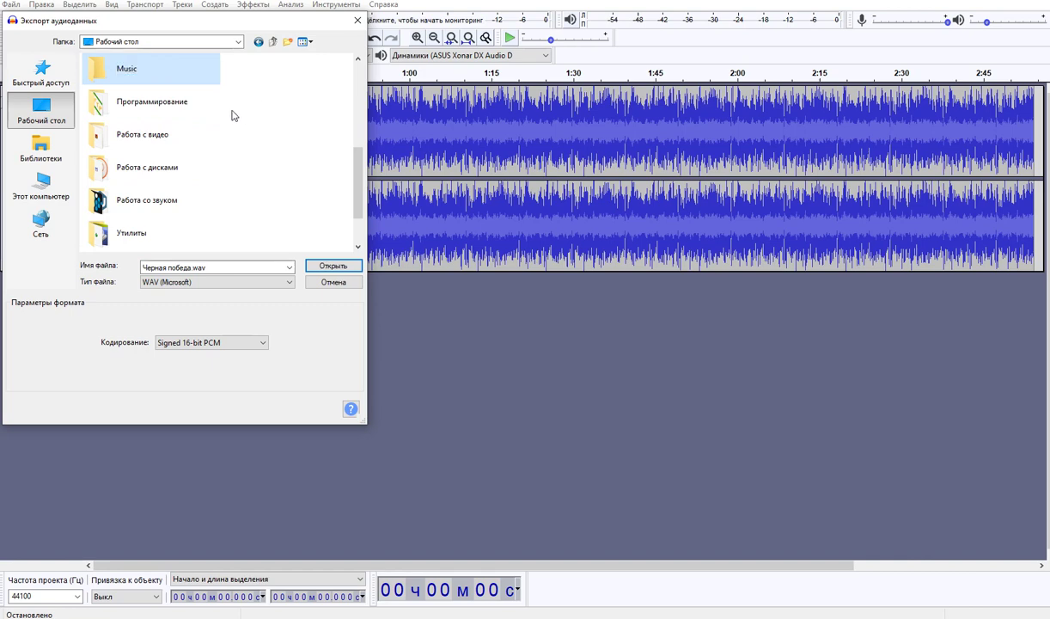
double_click(170, 76)
Export the track as BlackVictory.wav with all metadata tags cleared
double_click(185, 268)
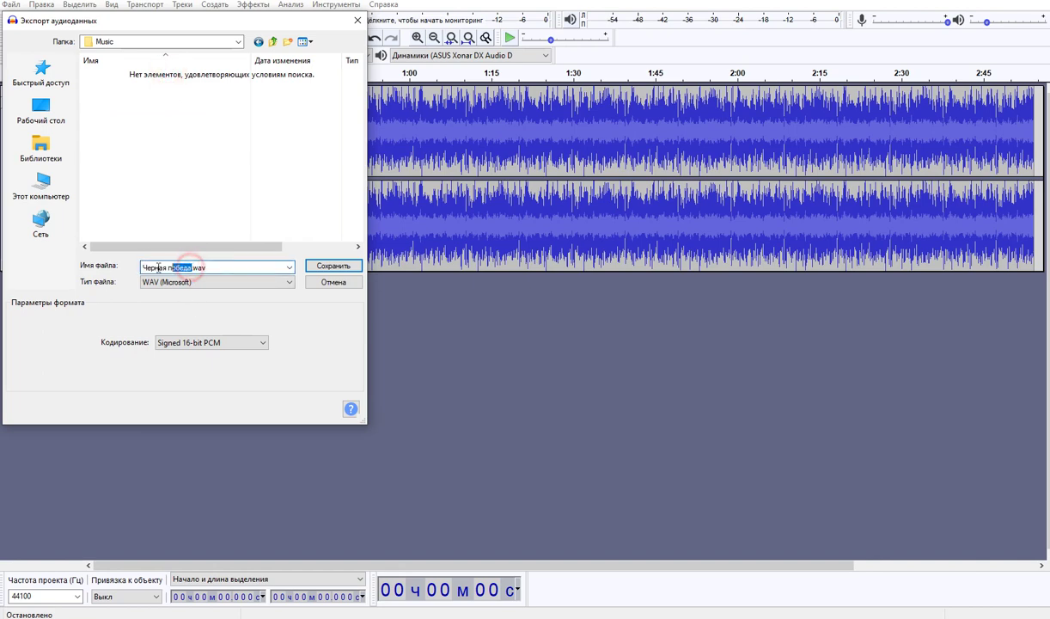
left_click_drag(158, 269, 137, 268)
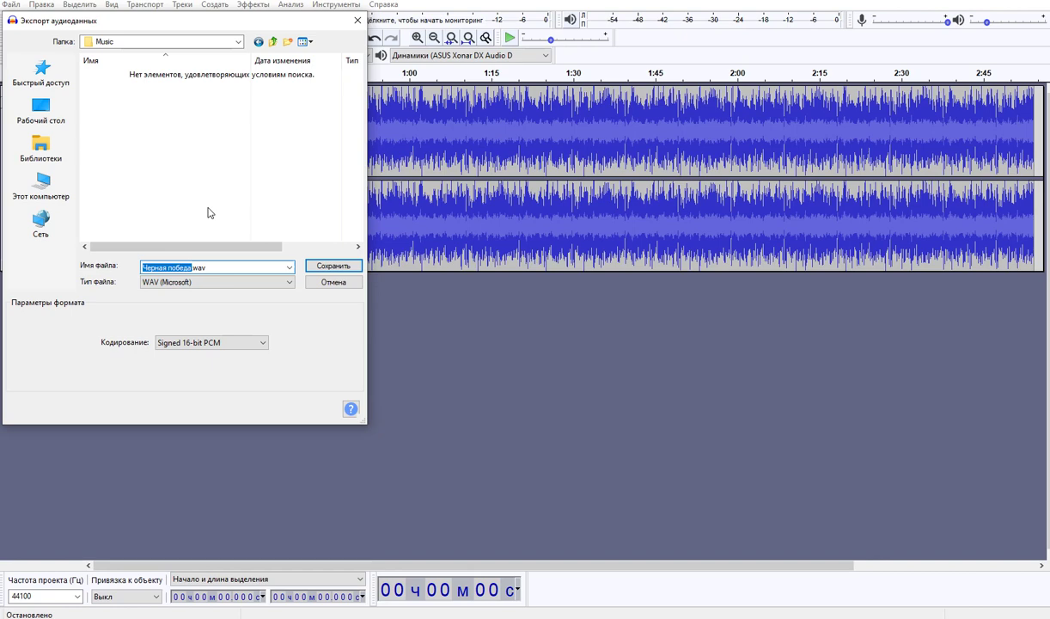
type("BlackVictory")
left_click(334, 267)
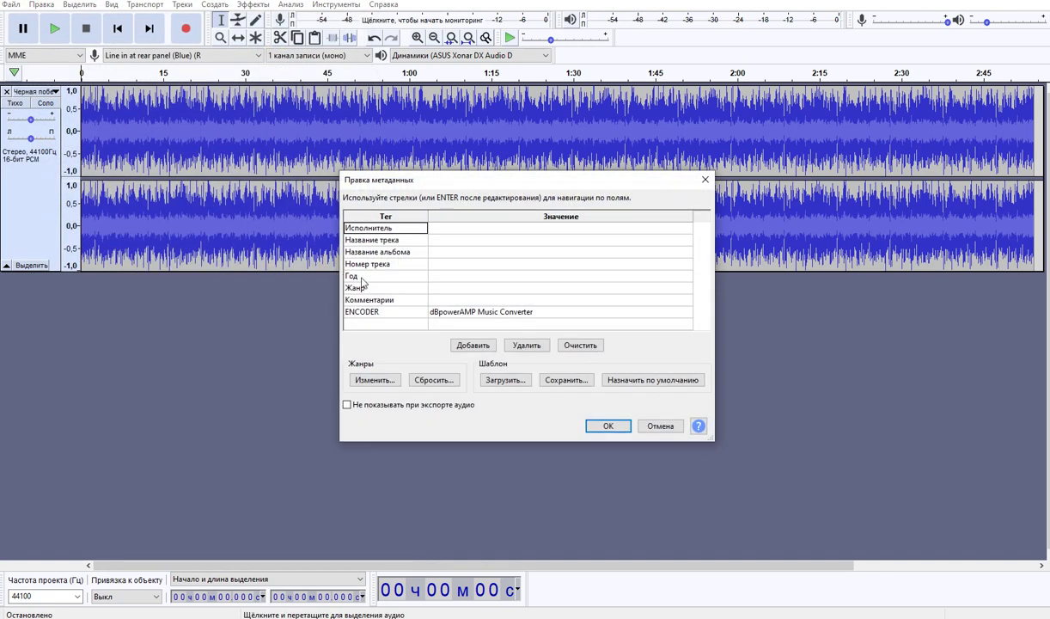
left_click(582, 347)
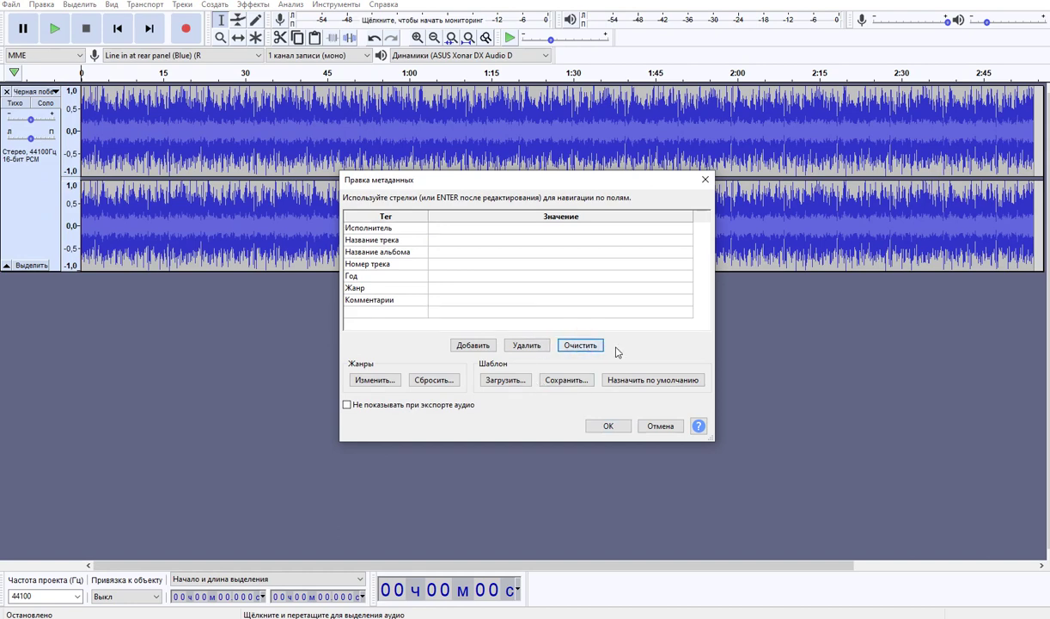
left_click(608, 426)
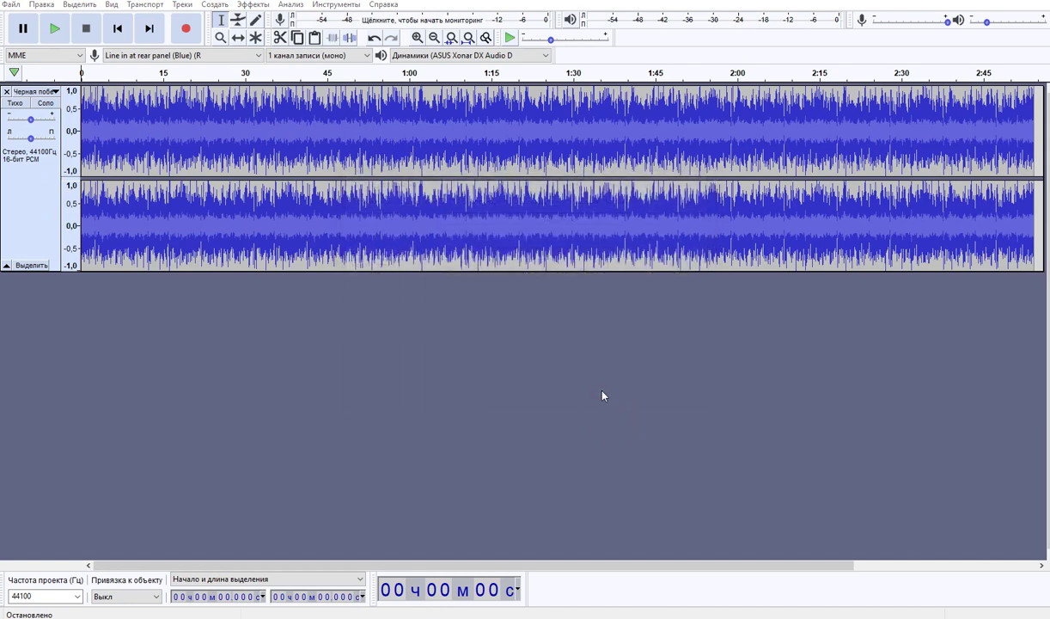
Close Audacity without saving the project, turning off the project-save warning, and clear the open folder windows from the desktop
left_click(1044, 2)
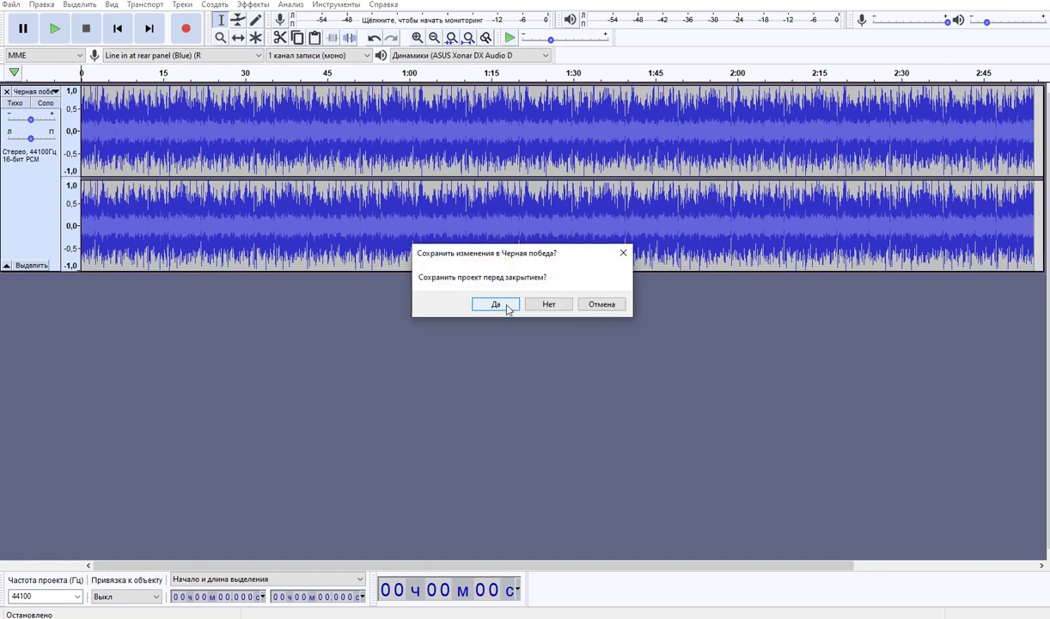
left_click(497, 305)
left_click(480, 317)
left_click(572, 339)
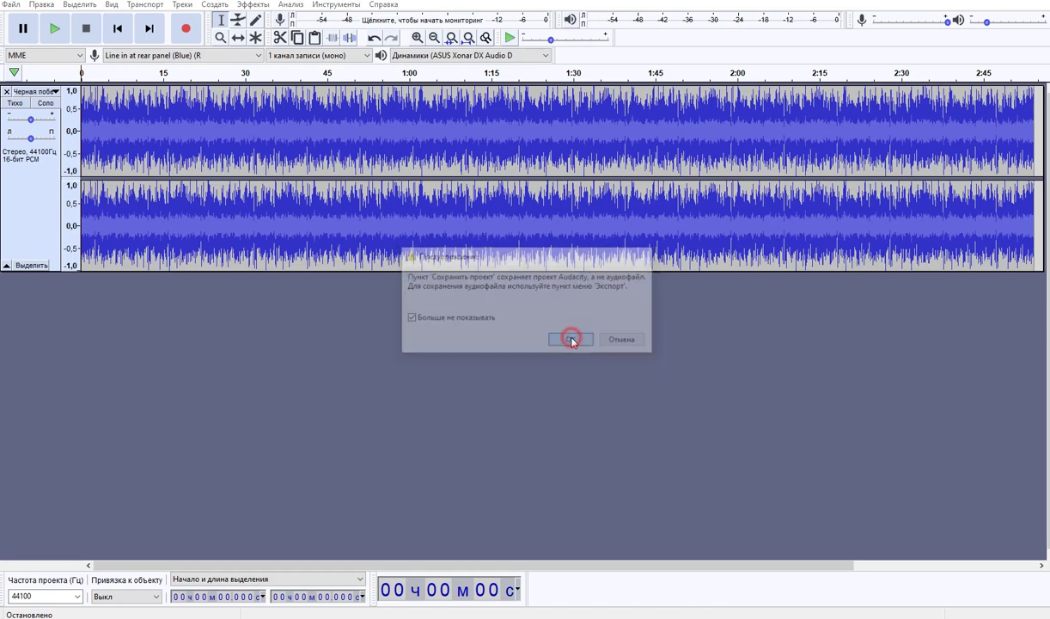
left_click(352, 416)
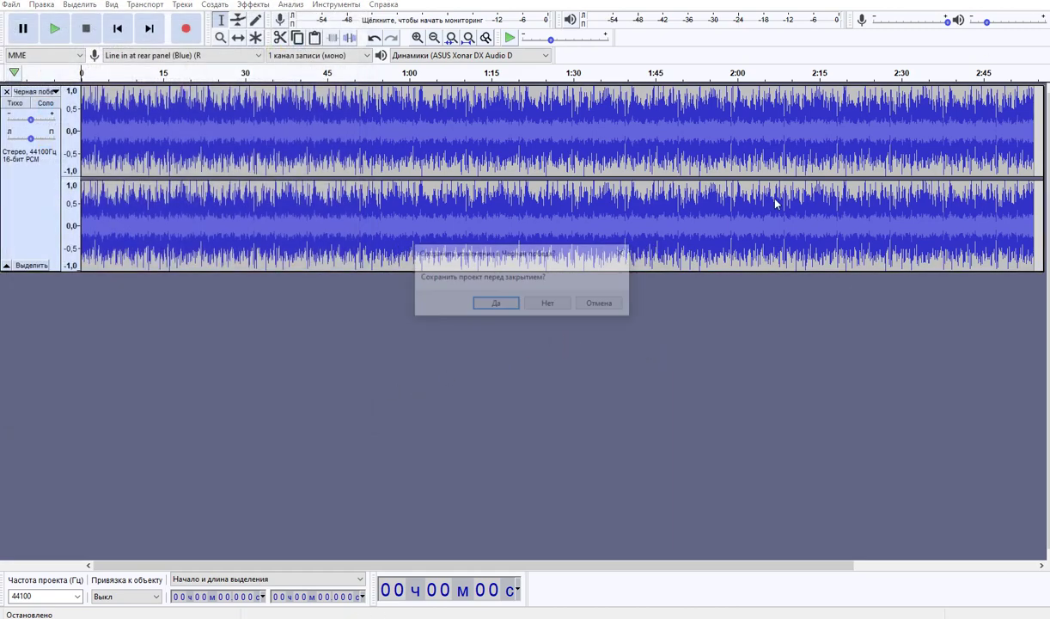
left_click(558, 308)
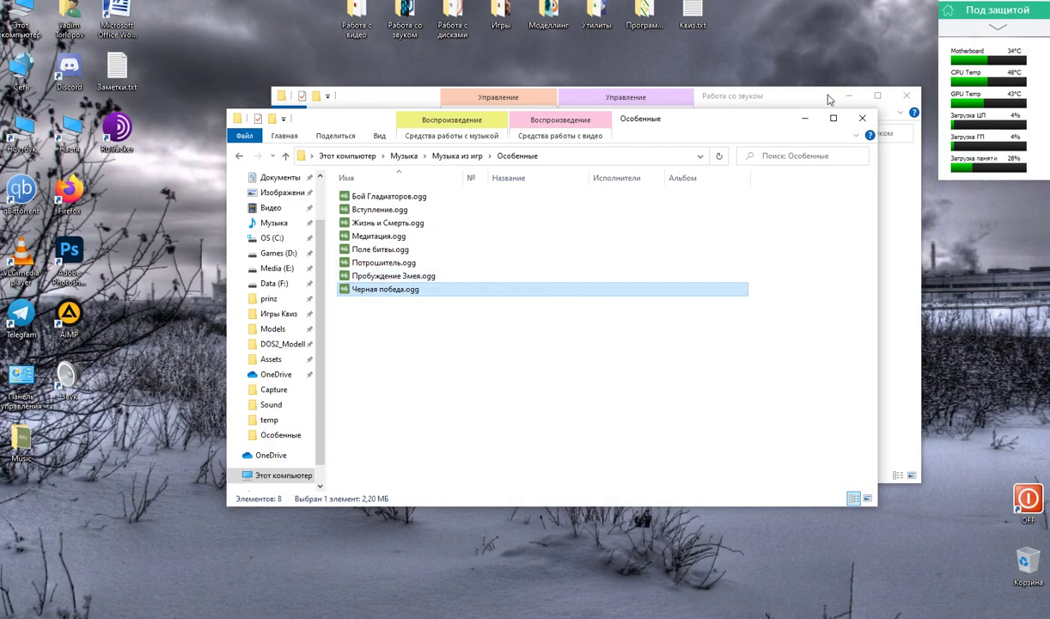
left_click(864, 120)
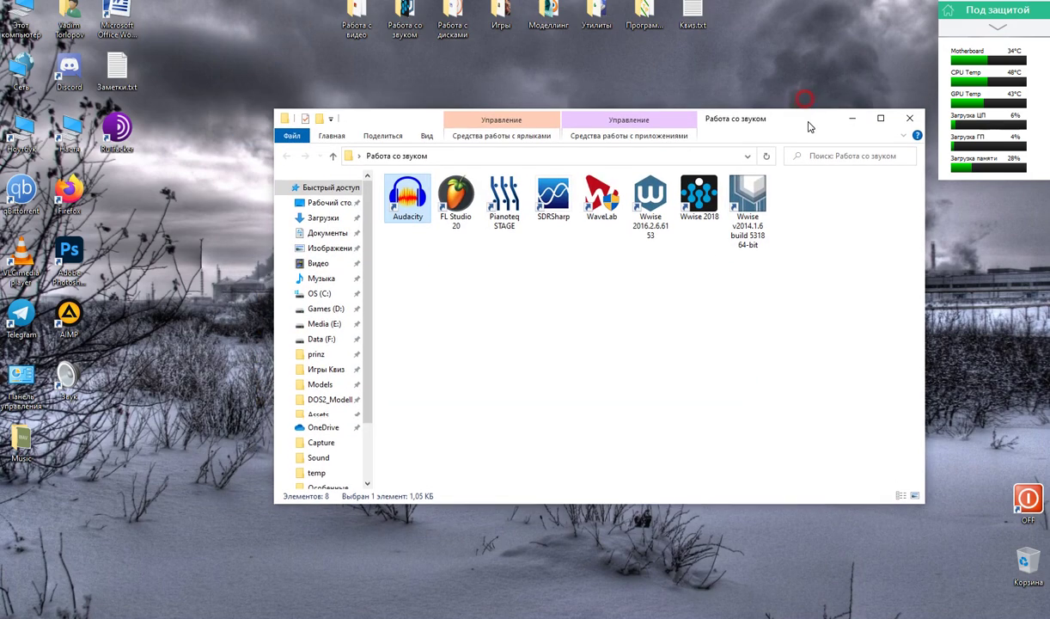
left_click(850, 121)
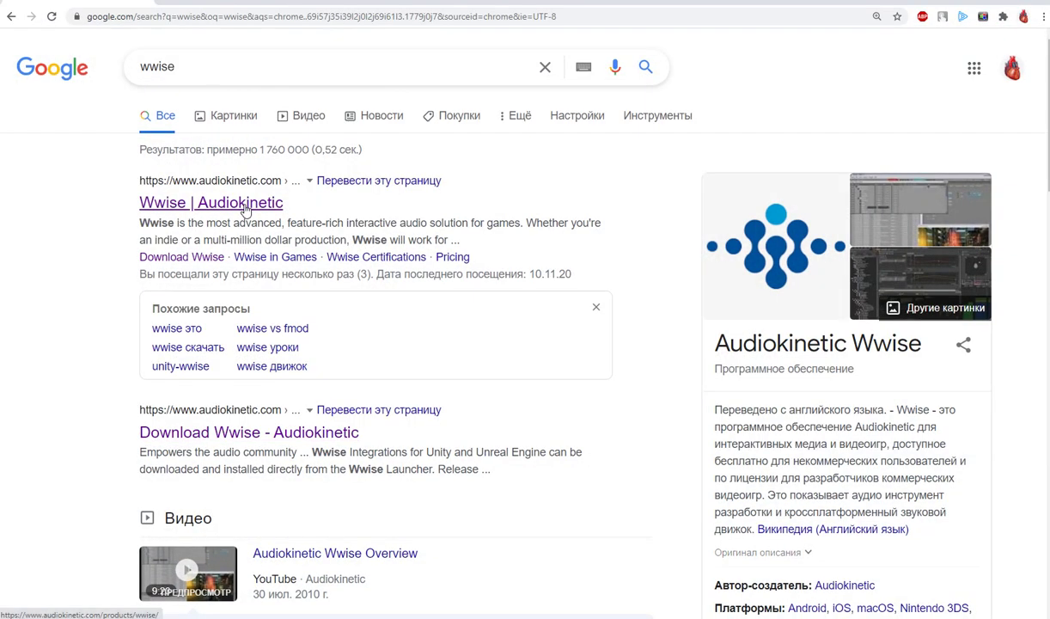
Log in on Audiokinetic's Wwise site with the saved account and cancel saving the Wwise Launcher installer
left_click(245, 206)
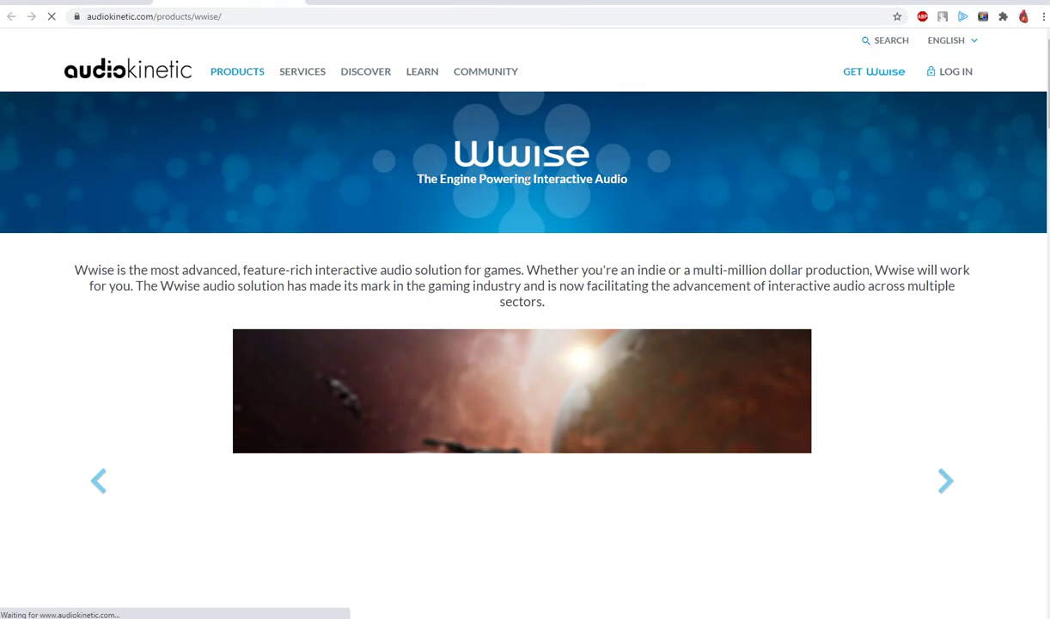
left_click(956, 73)
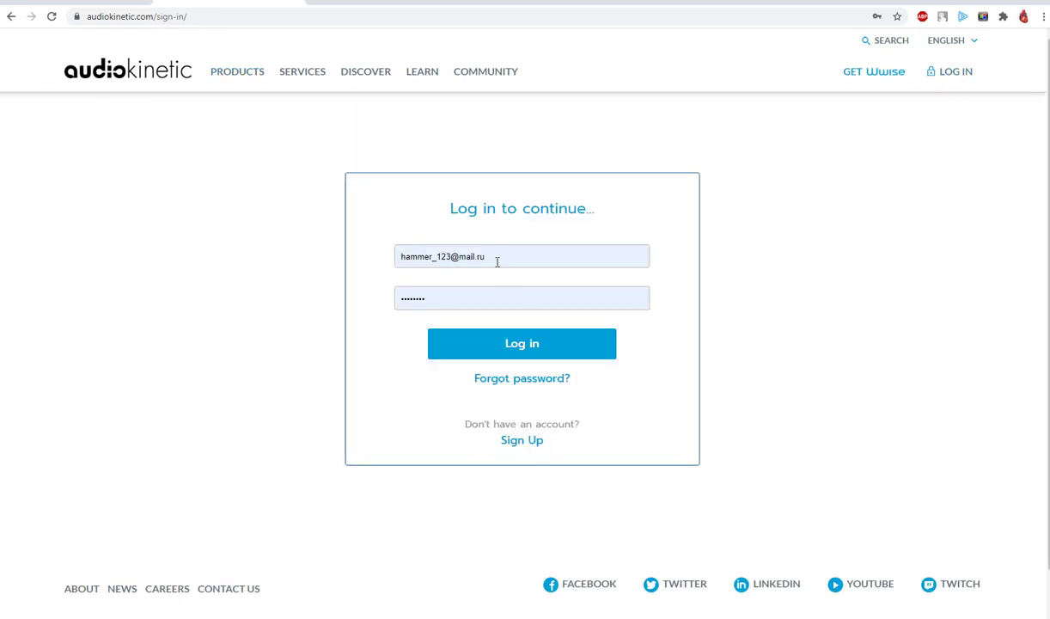
left_click(535, 349)
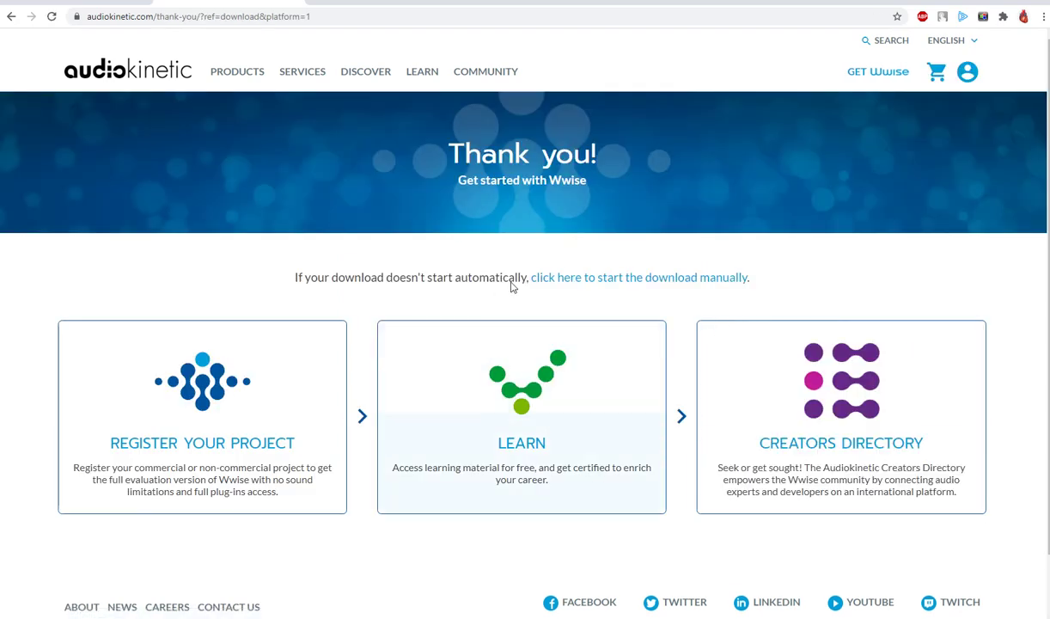
scroll(675, 314, "down", 1)
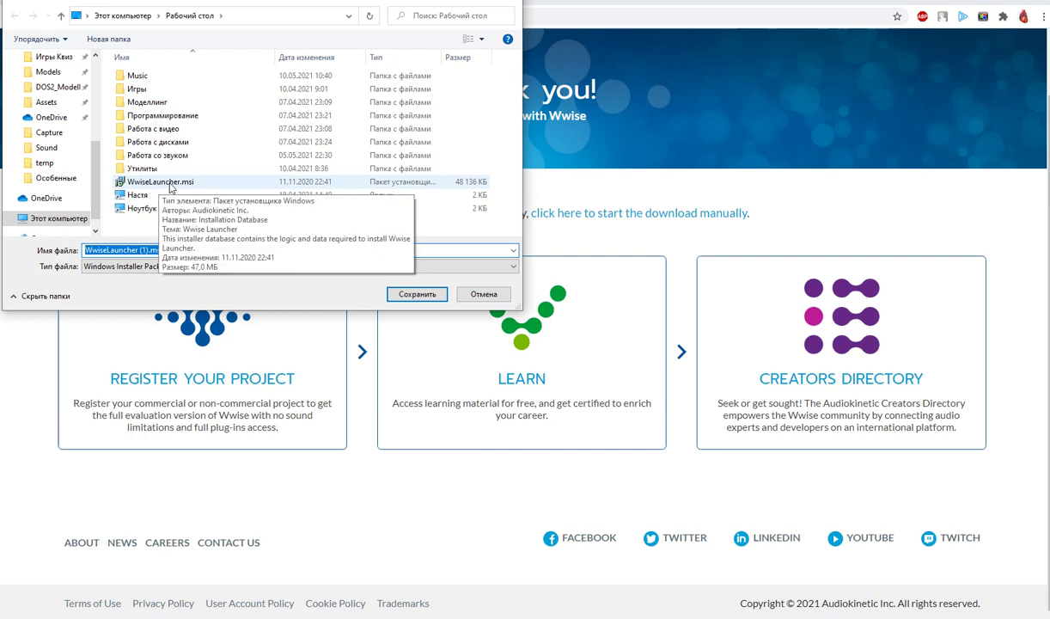
left_click(484, 294)
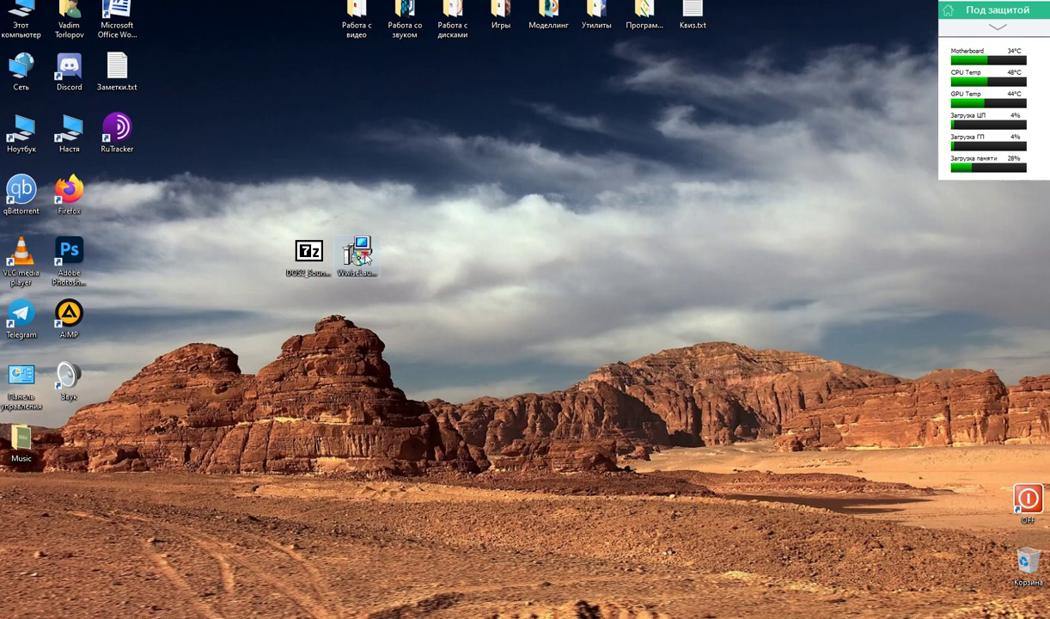
Open Wwise Launcher, select release 2016.2 from all versions for installation, and minimize the launcher
double_click(359, 254)
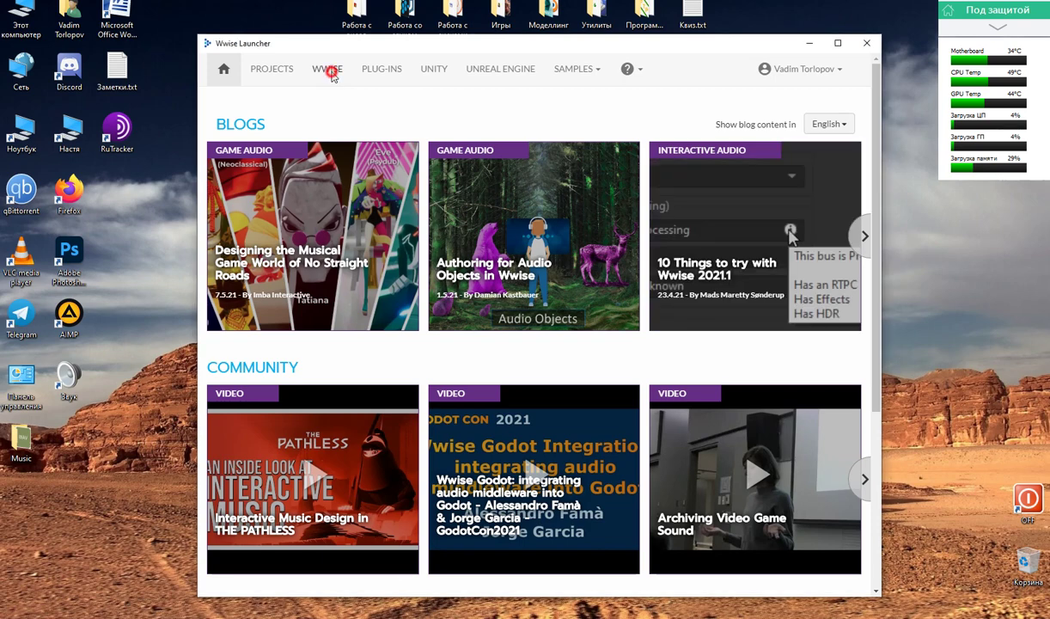
left_click(329, 72)
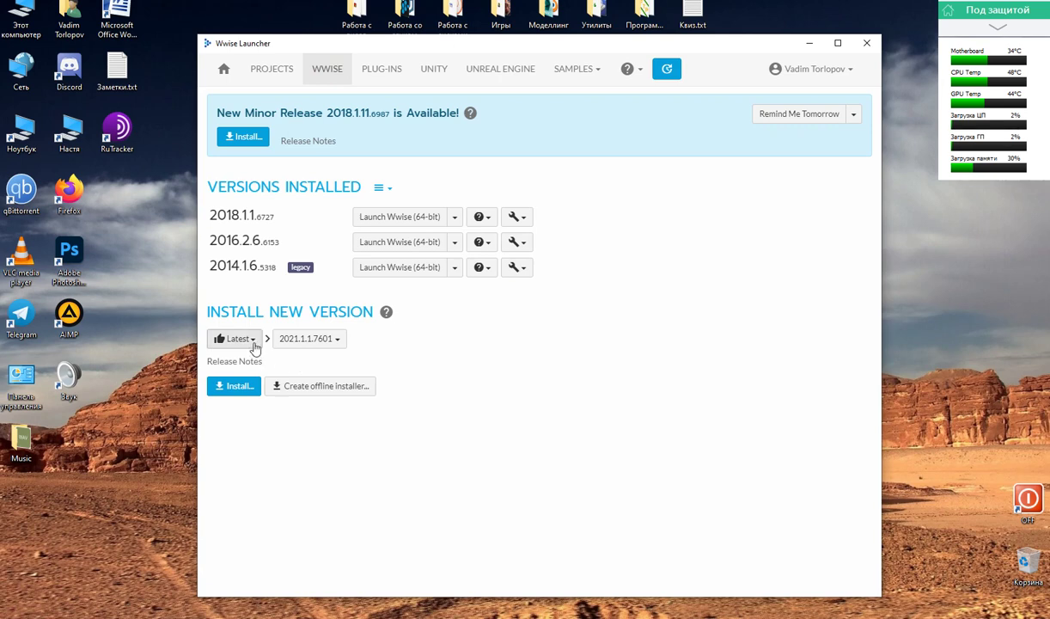
left_click(253, 342)
left_click(241, 380)
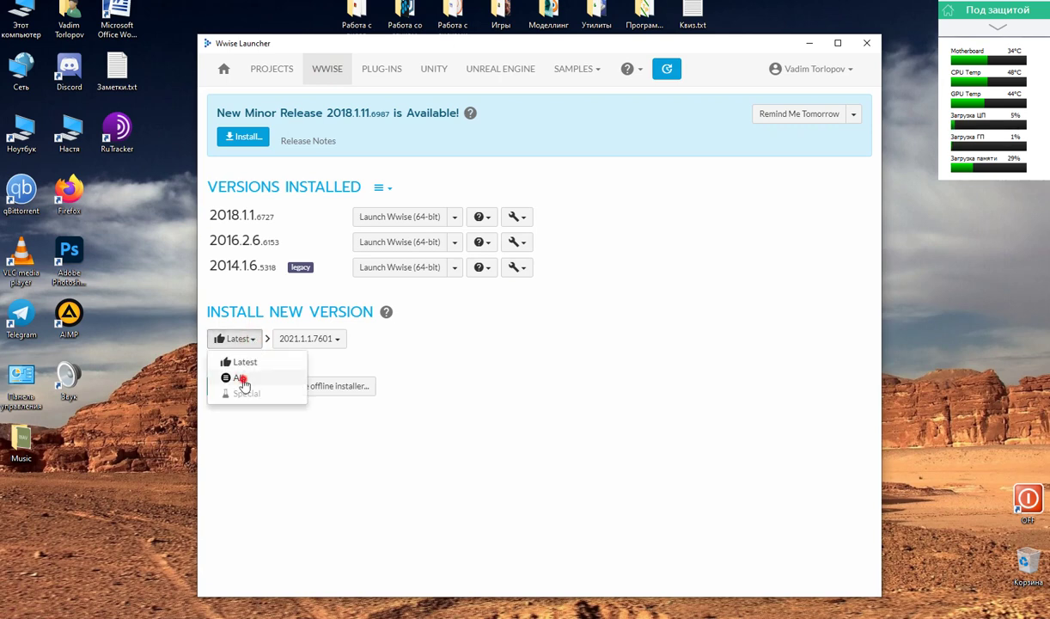
left_click(294, 341)
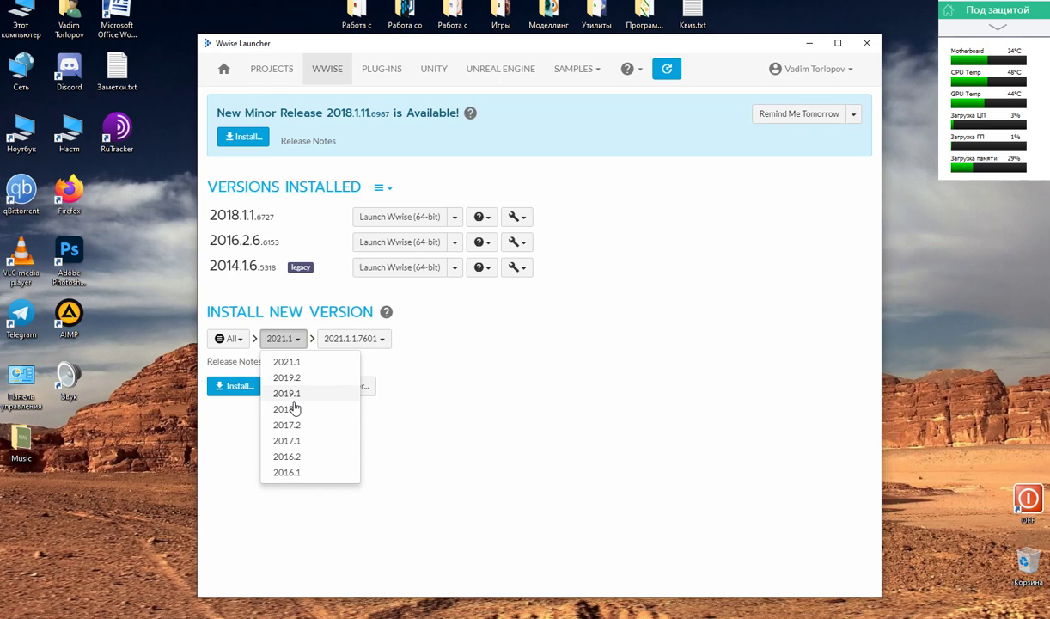
left_click(298, 458)
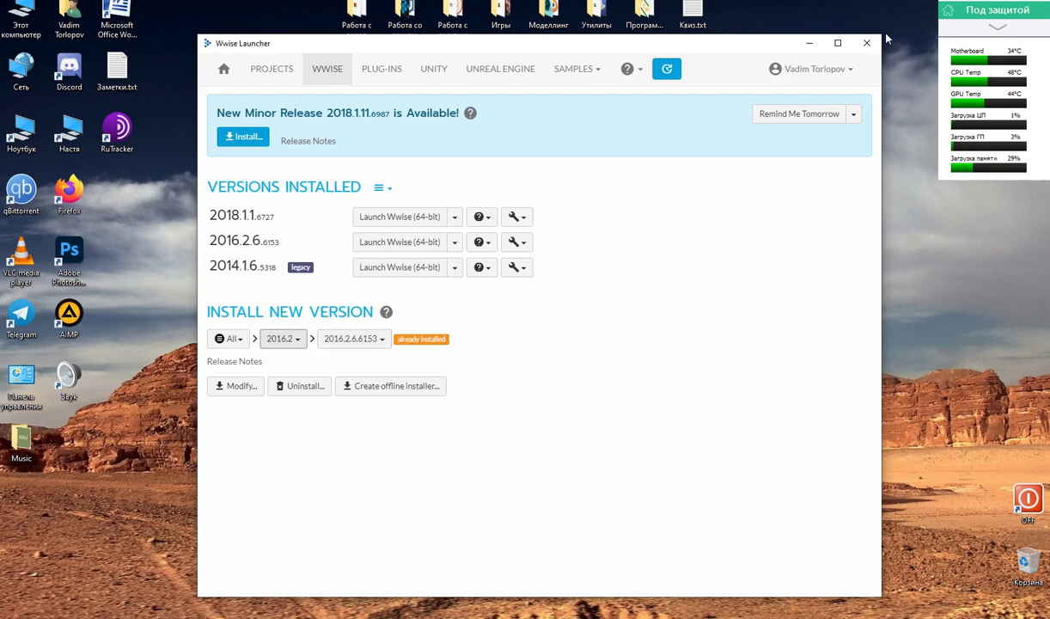
left_click(812, 43)
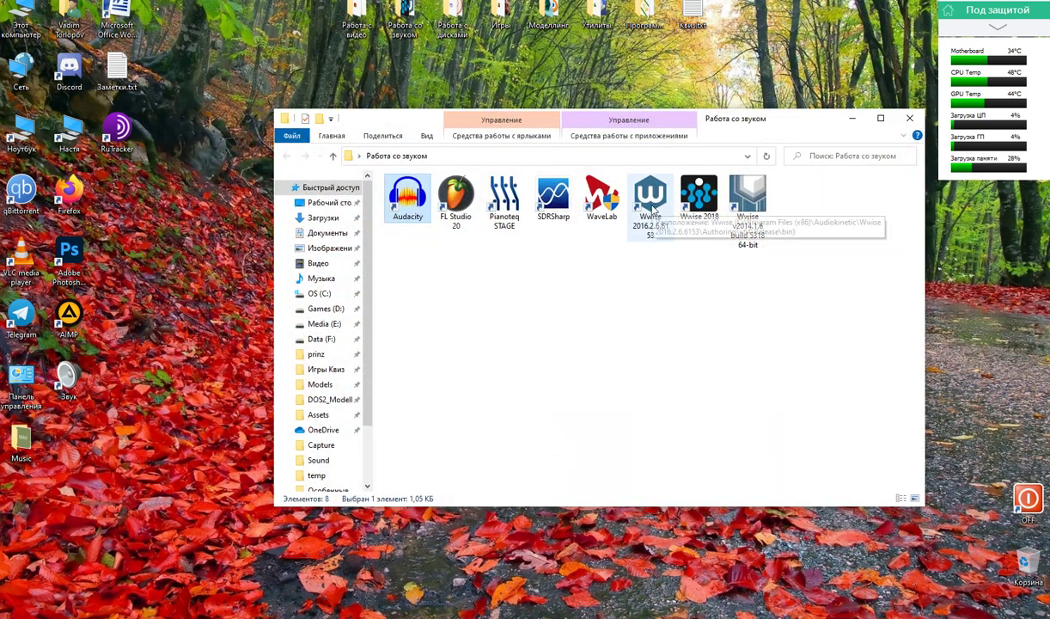
Launch Wwise 2016.2.6.6153, create a new project named Tutorial01 with the default settings, and dismiss the License Manager
double_click(653, 202)
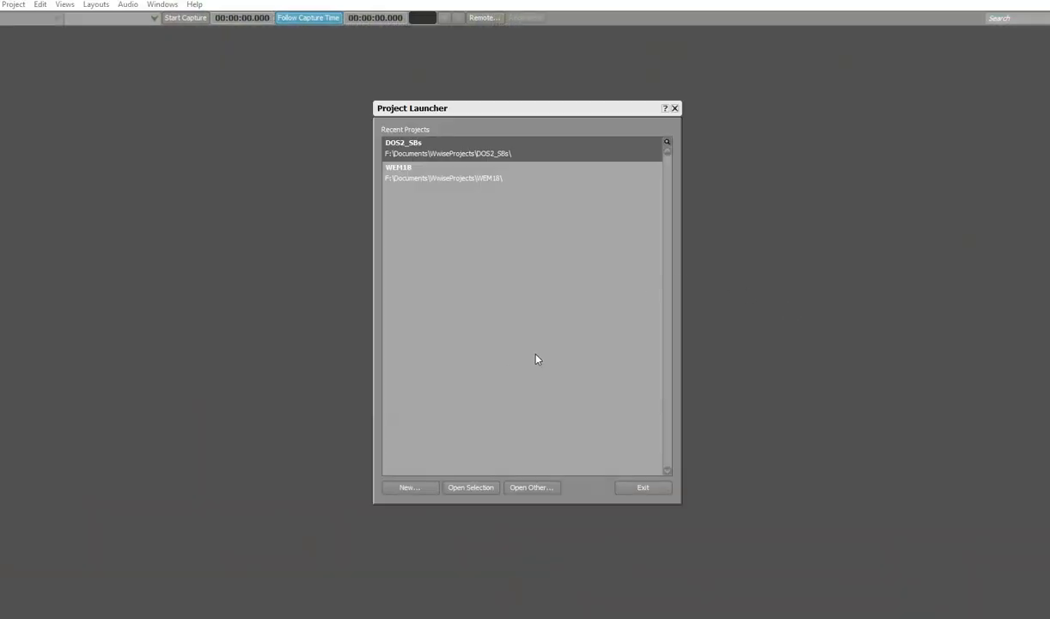
left_click(424, 487)
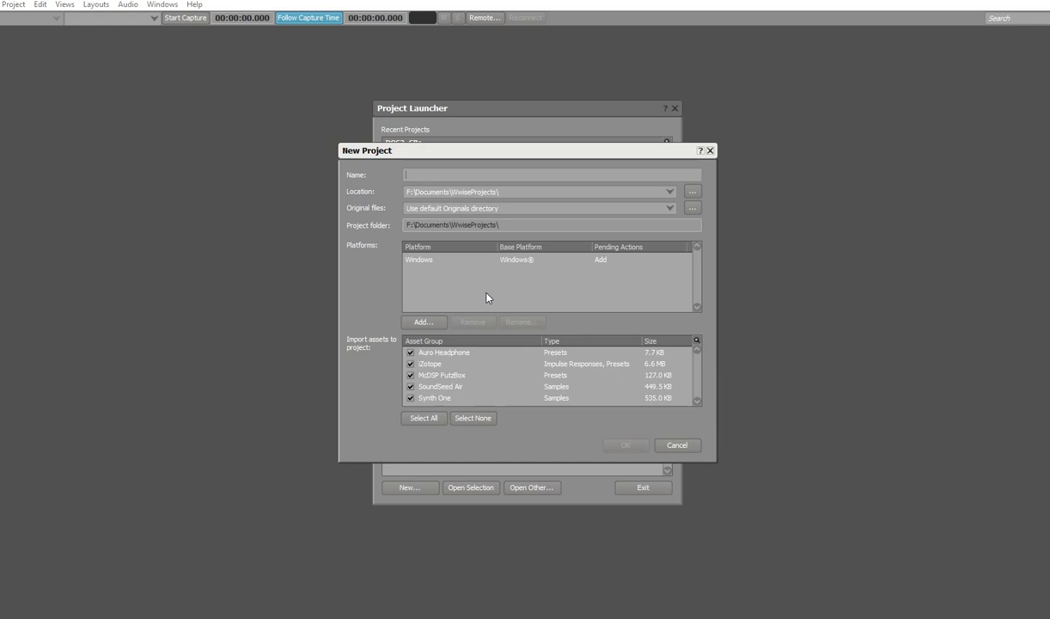
type("Tutorial01")
left_click(625, 445)
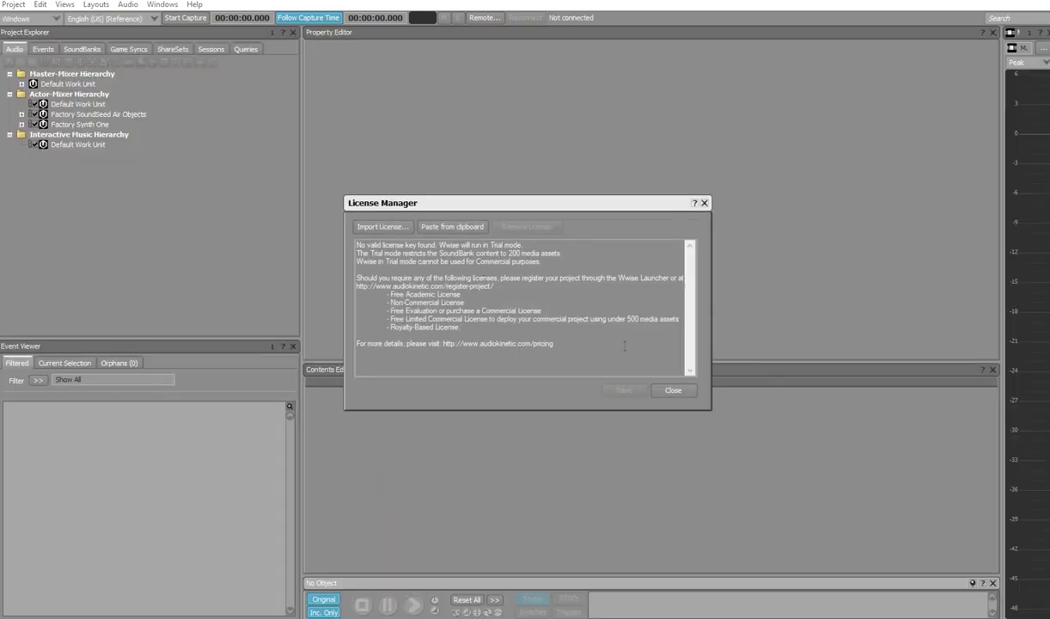
left_click(675, 392)
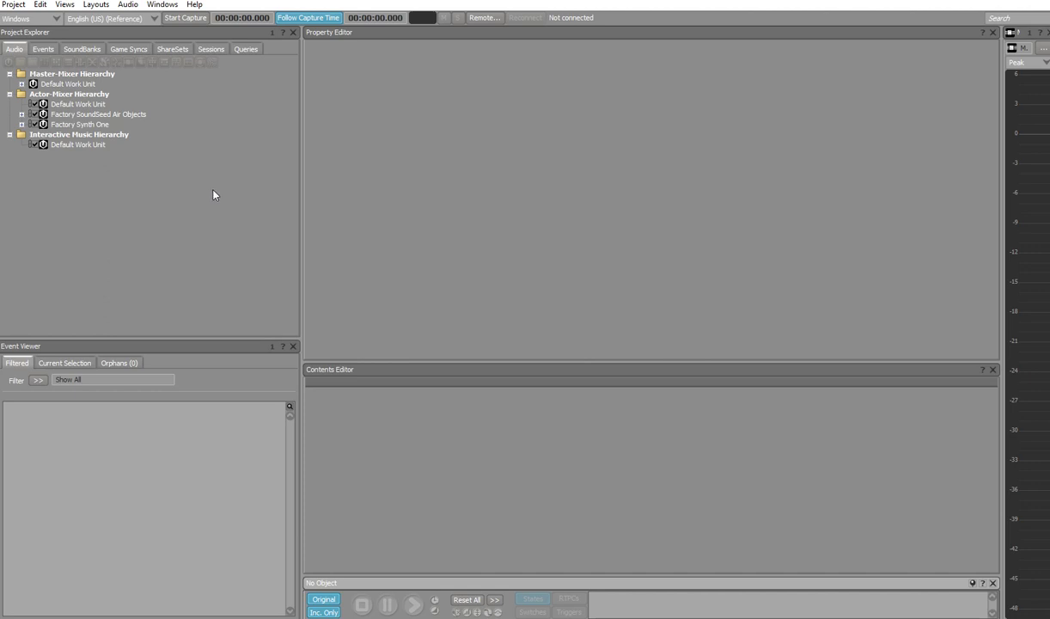
In the project's SoundBank settings, enable the GUID, max attenuation and estimated duration metadata options and accept the settings
left_click(13, 5)
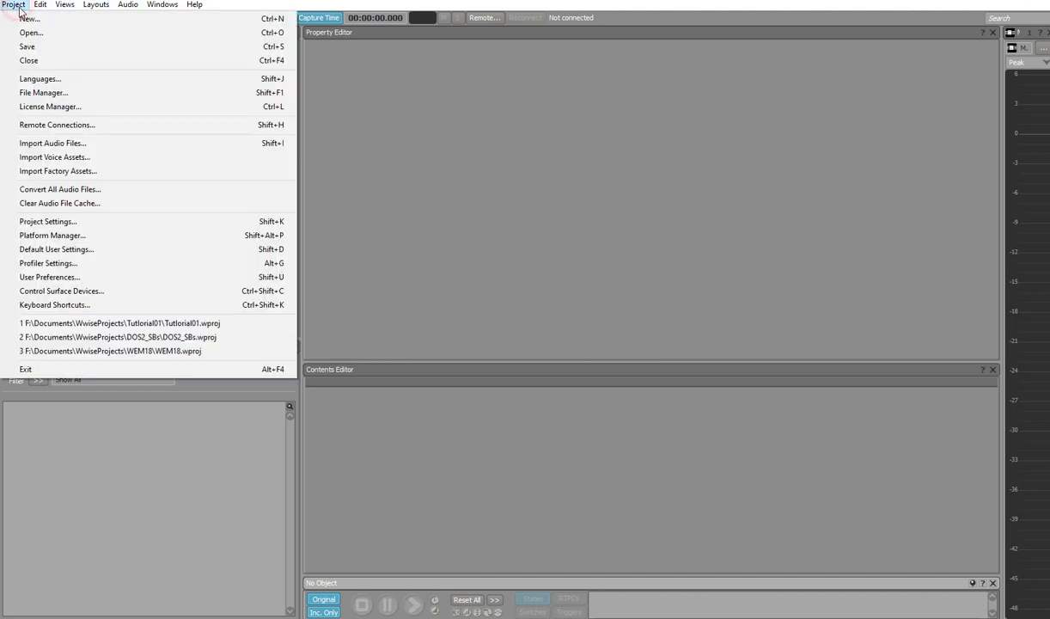
left_click(68, 221)
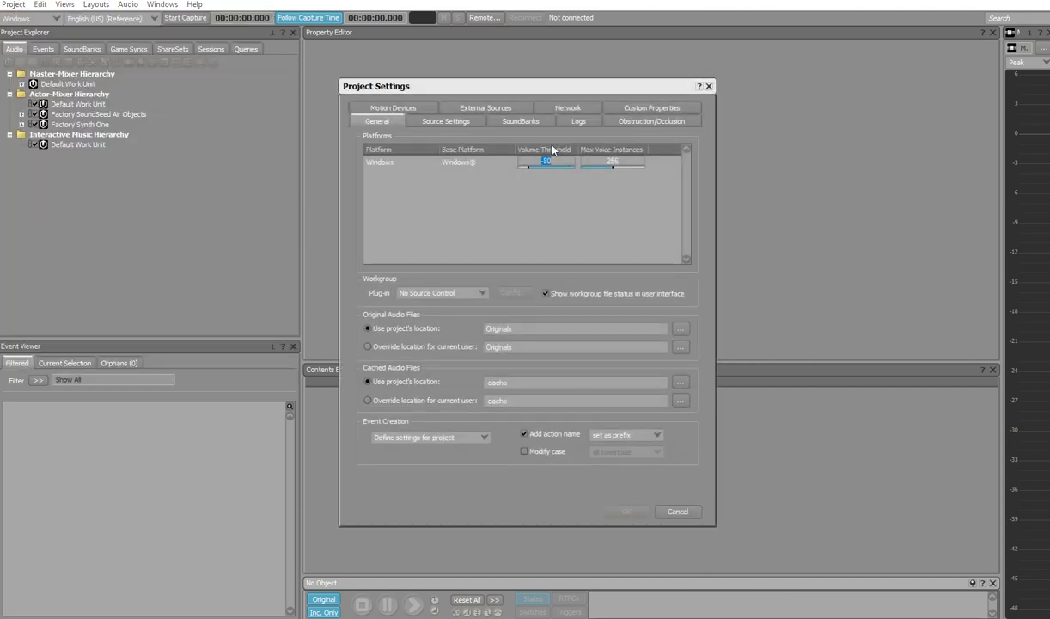
left_click(519, 122)
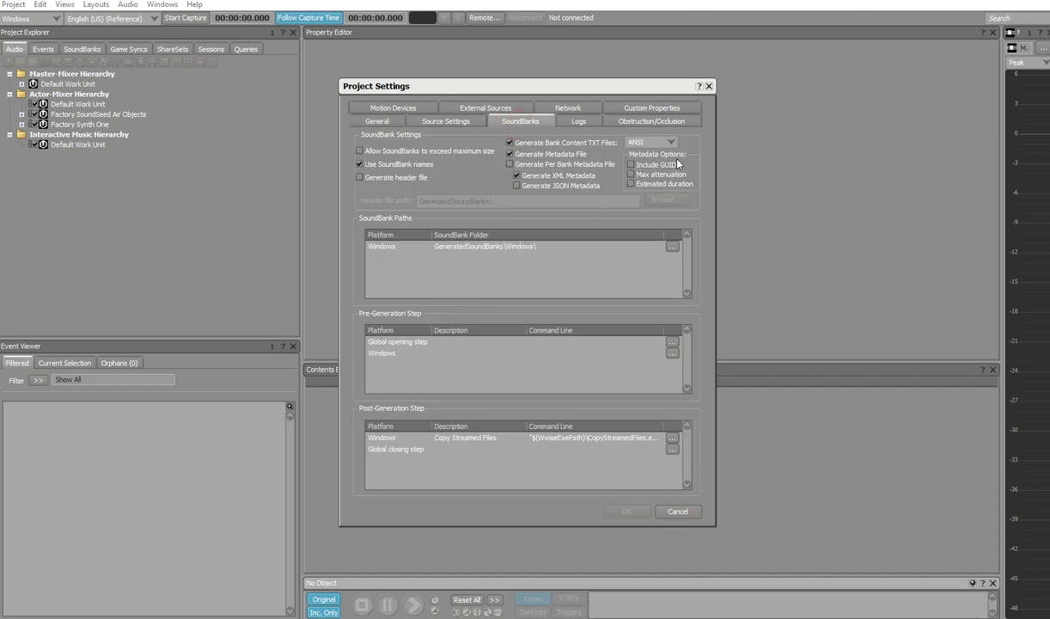
left_click(631, 164)
left_click(630, 175)
left_click(631, 184)
left_click(625, 511)
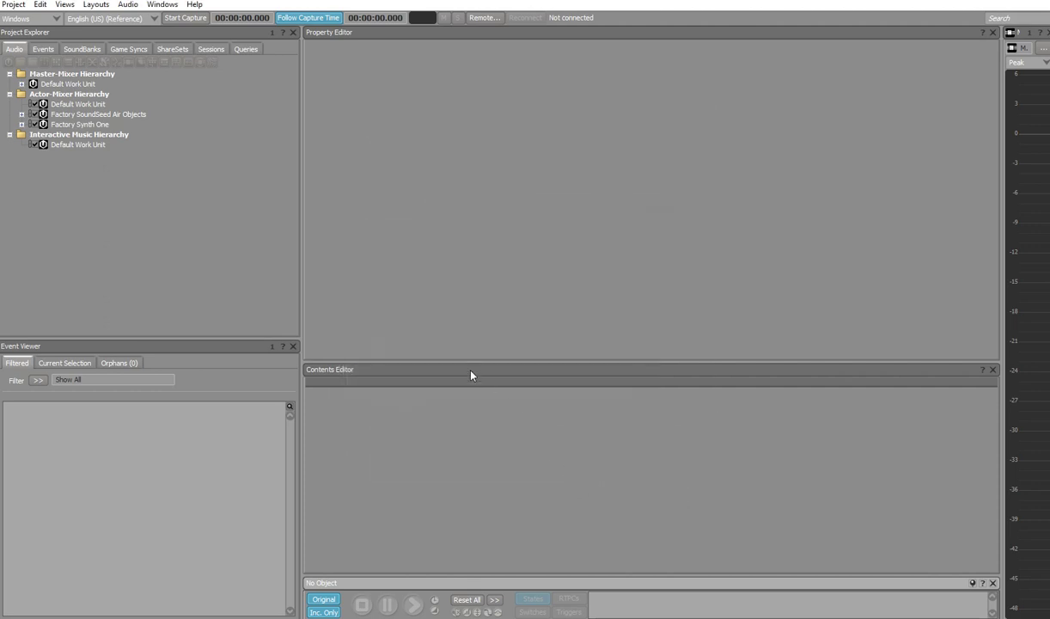
Set the Windows format of the Default Conversion Settings ShareSet to Vorbis and close its editor
left_click(175, 50)
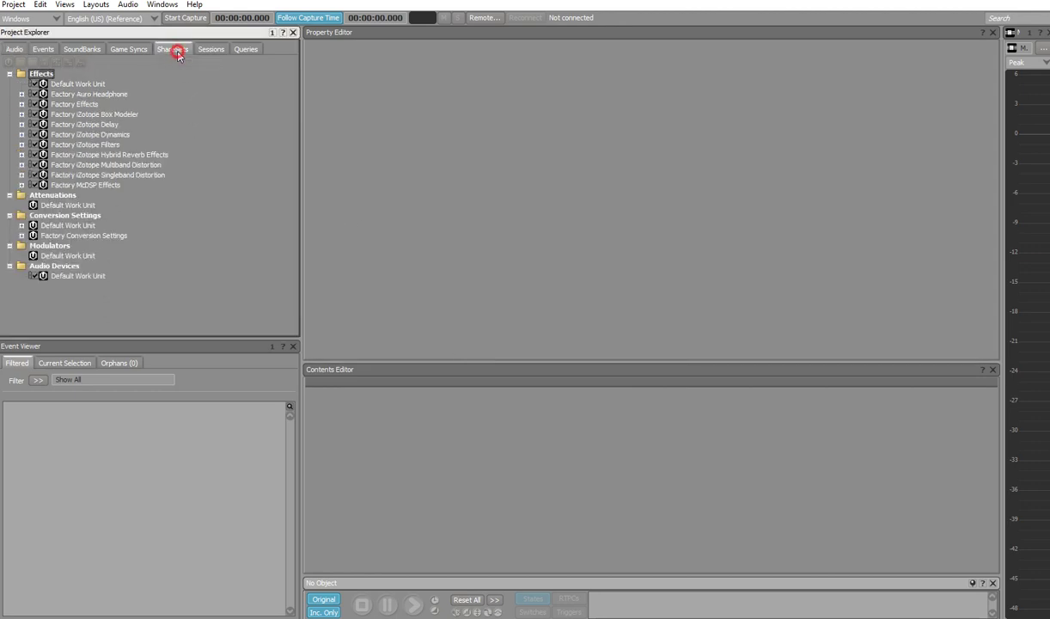
left_click(89, 237)
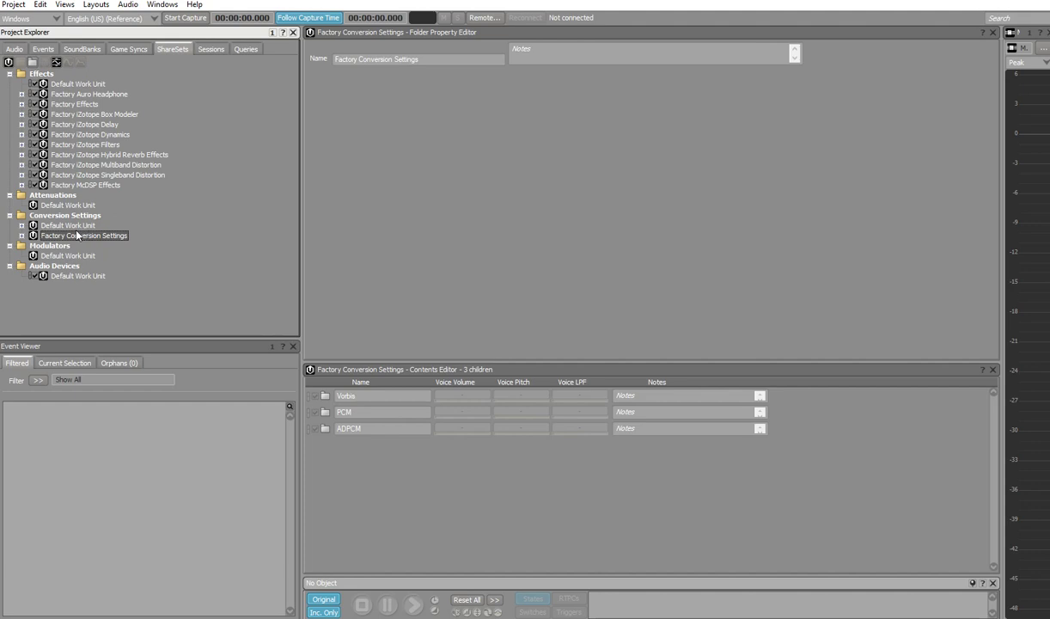
left_click(23, 225)
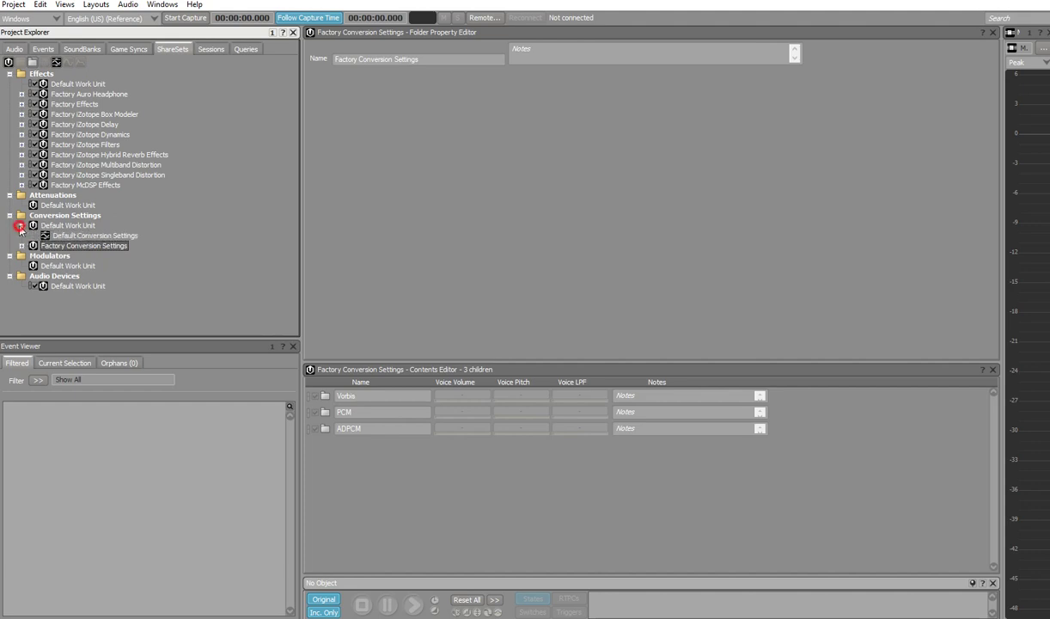
left_click(83, 237)
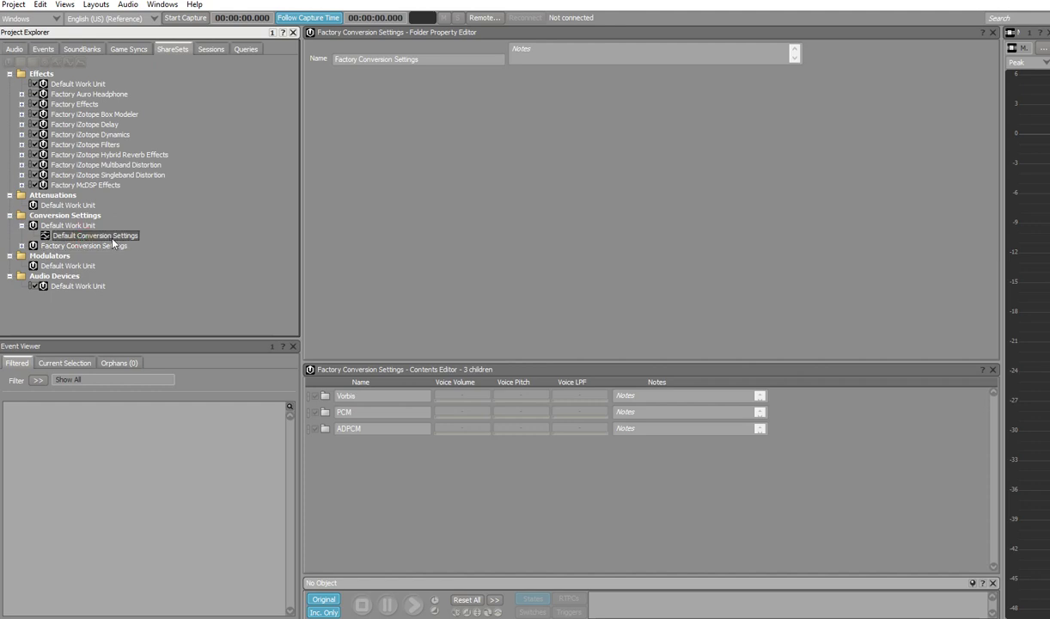
double_click(112, 237)
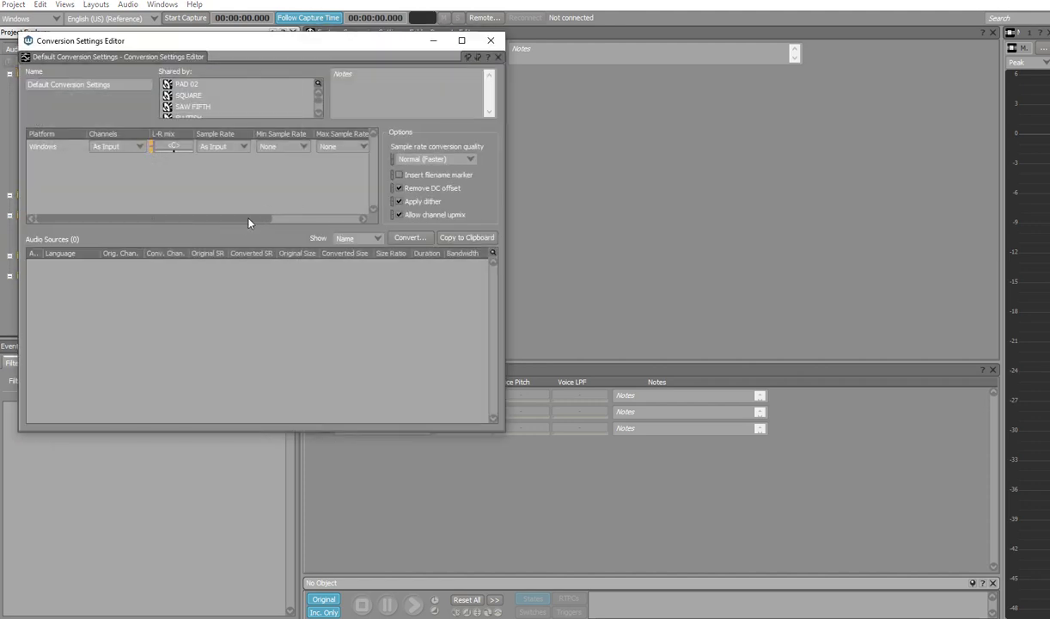
left_click_drag(248, 219, 337, 222)
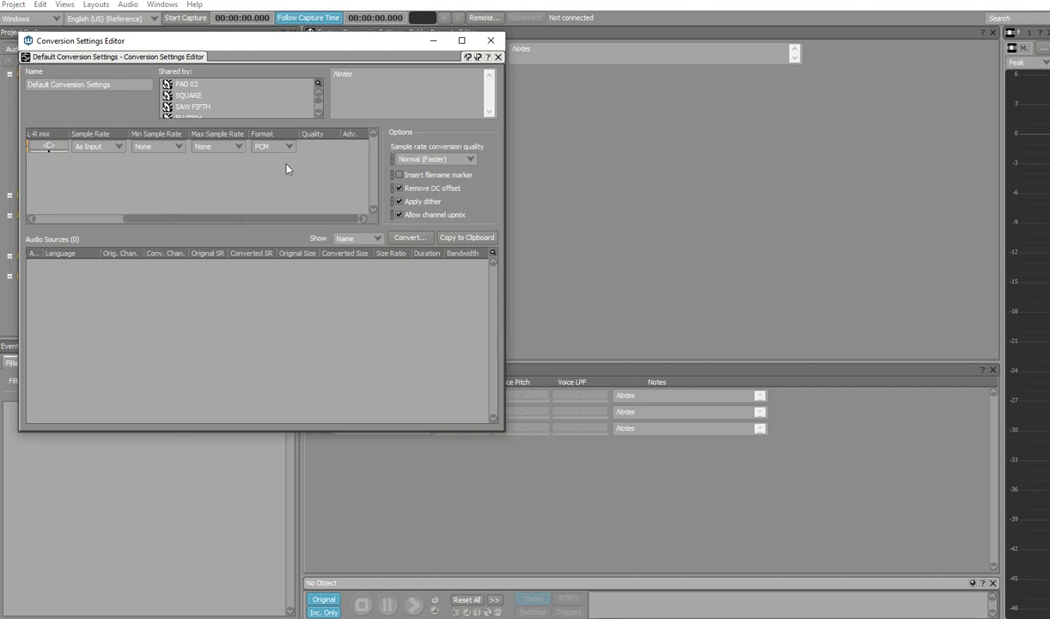
left_click(287, 148)
left_click(269, 176)
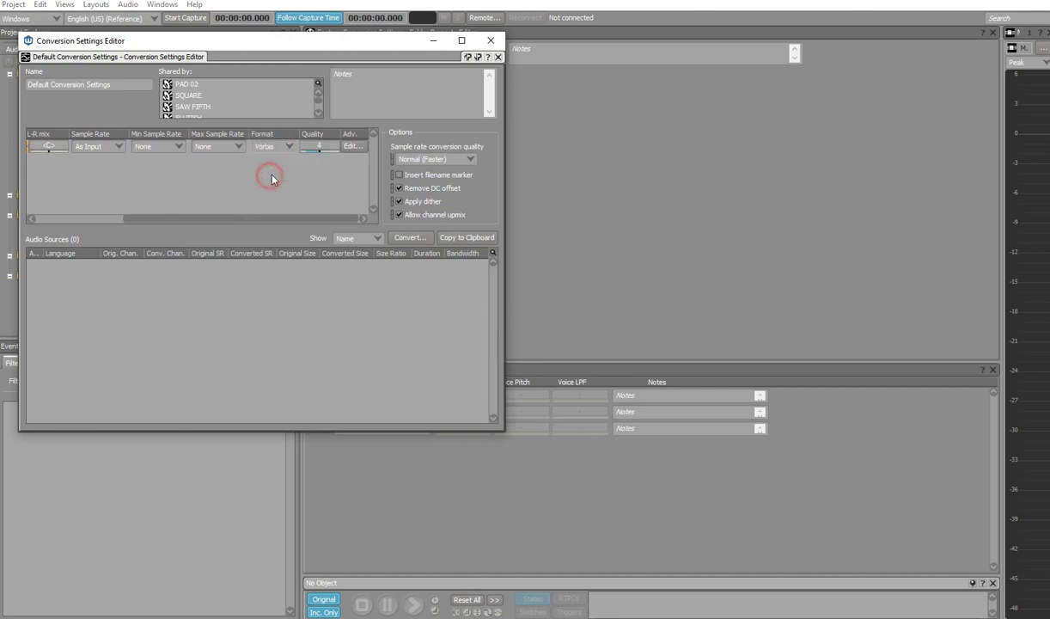
left_click(491, 40)
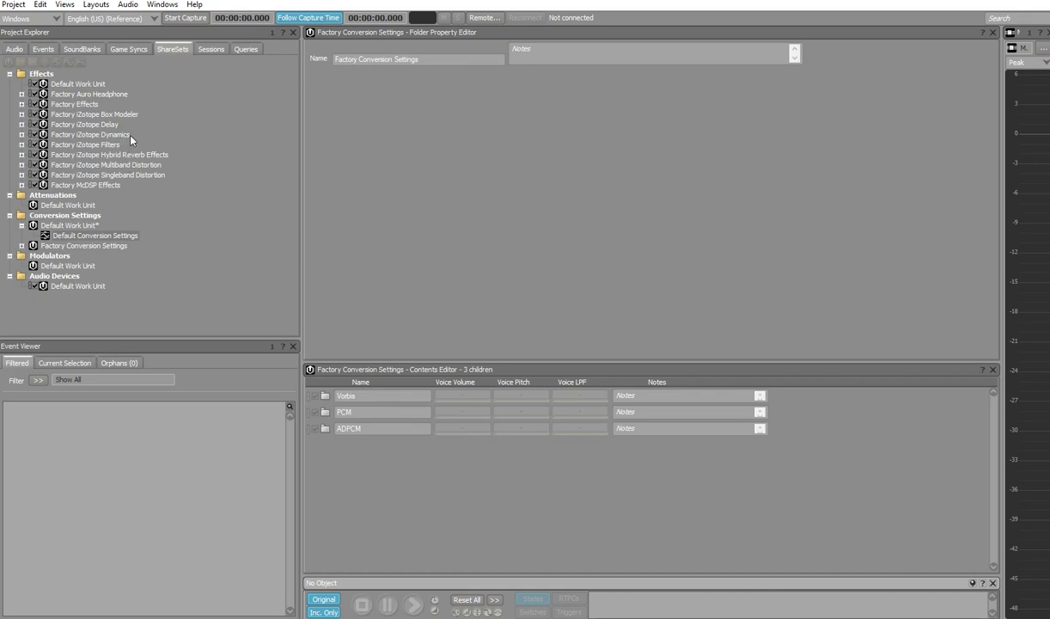
Import BlackVictory.wav from the desktop Music folder as Sound SFX into the Actor-Mixer Hierarchy's Default Work Unit
left_click(17, 51)
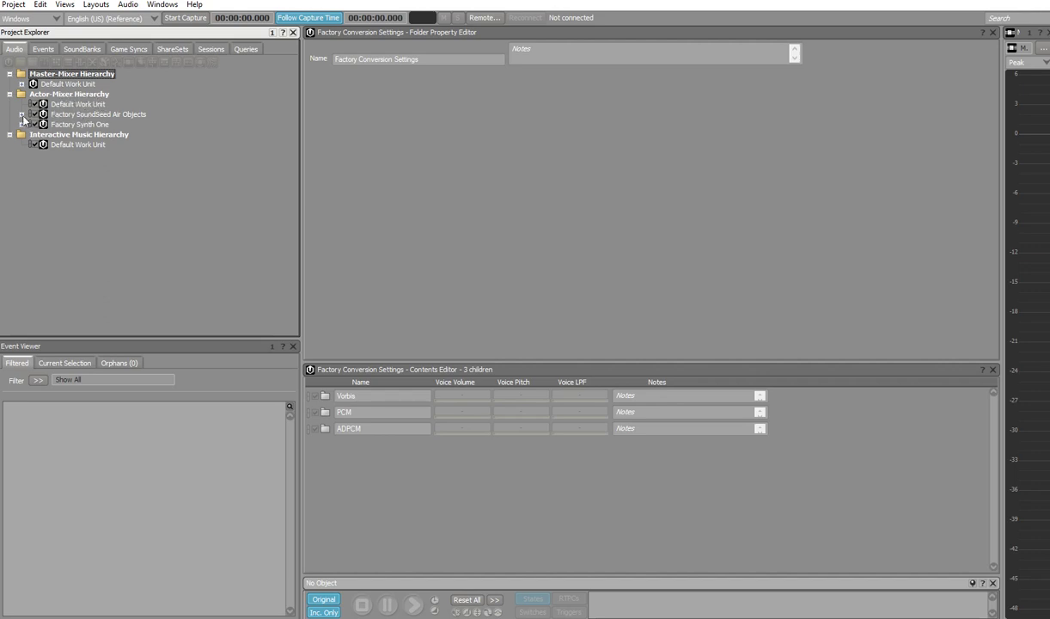
left_click(77, 105)
right_click(76, 107)
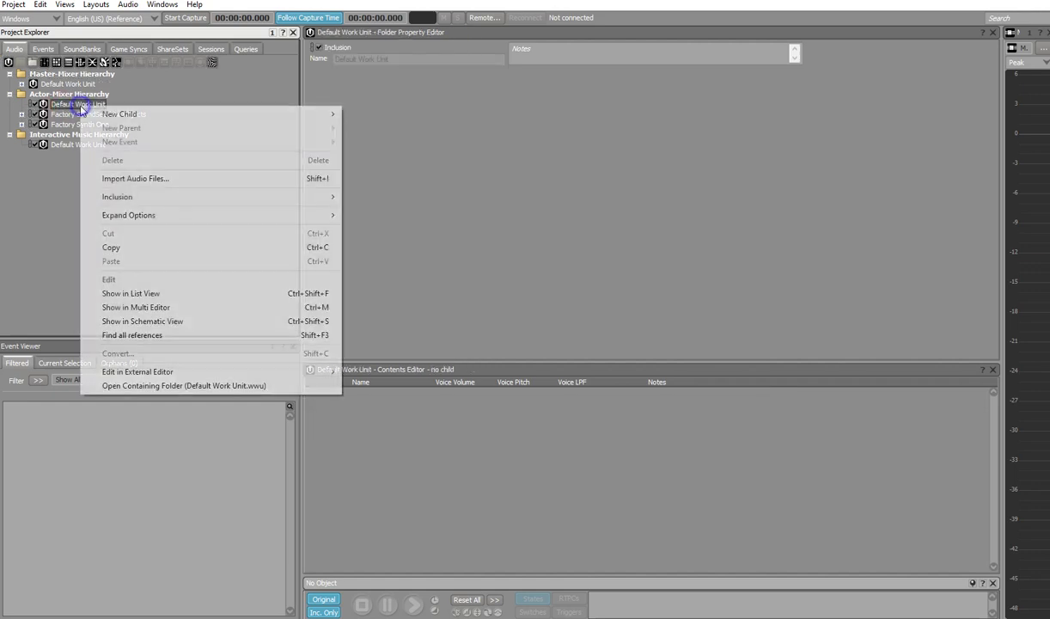
right_click(69, 107)
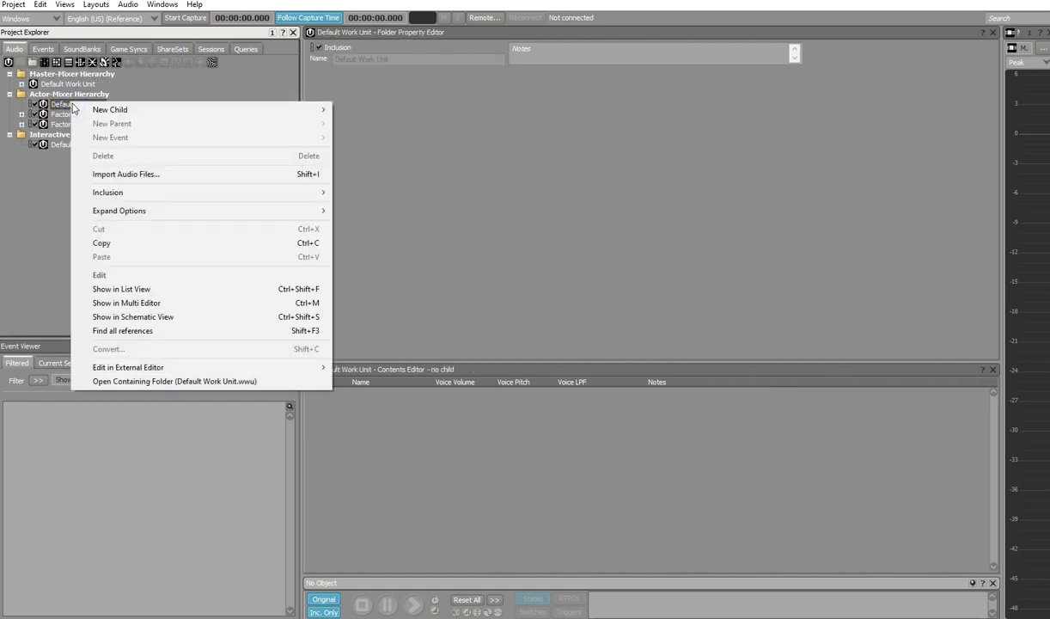
left_click(121, 174)
left_click(315, 226)
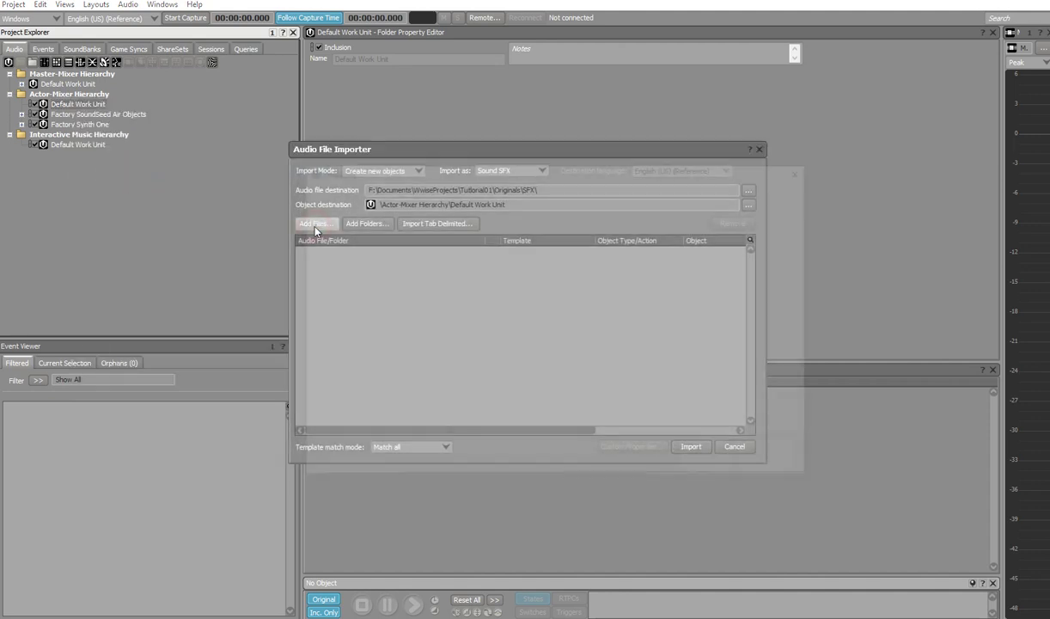
scroll(391, 333, "up", 5)
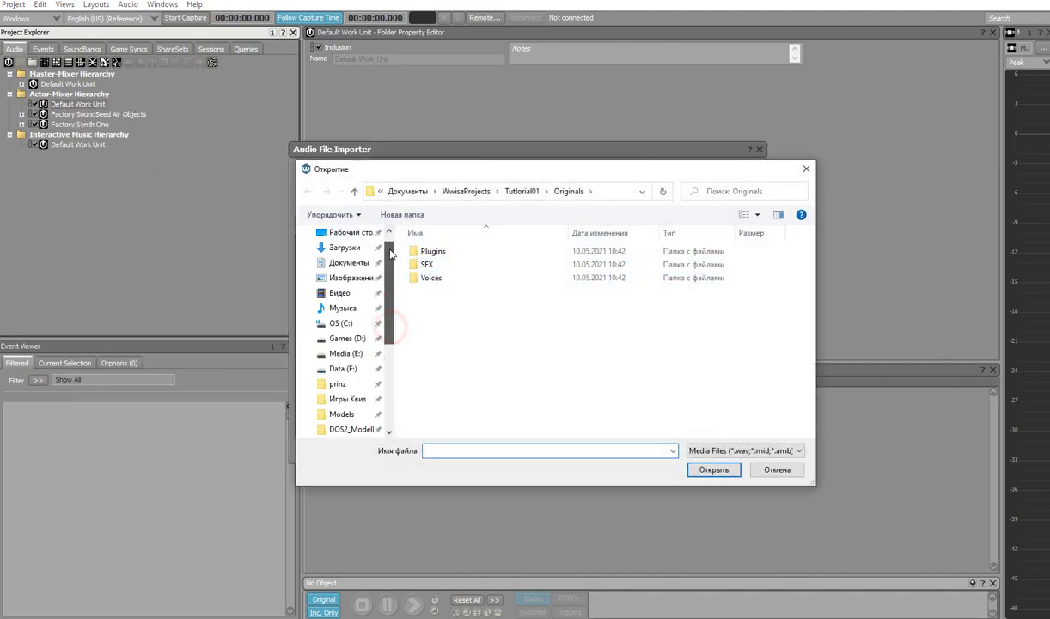
left_click(346, 258)
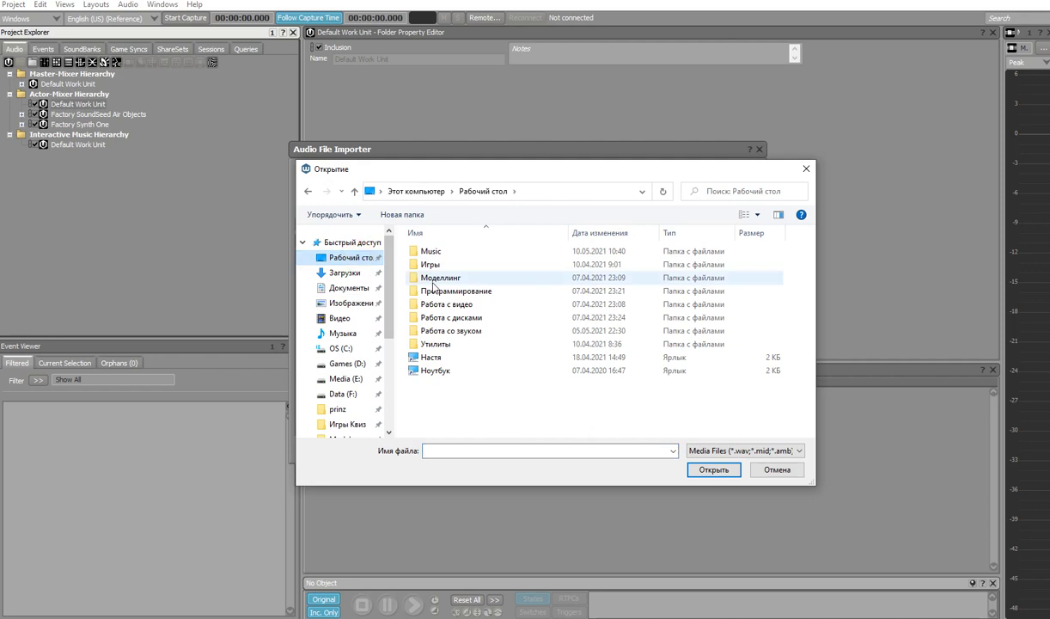
double_click(429, 251)
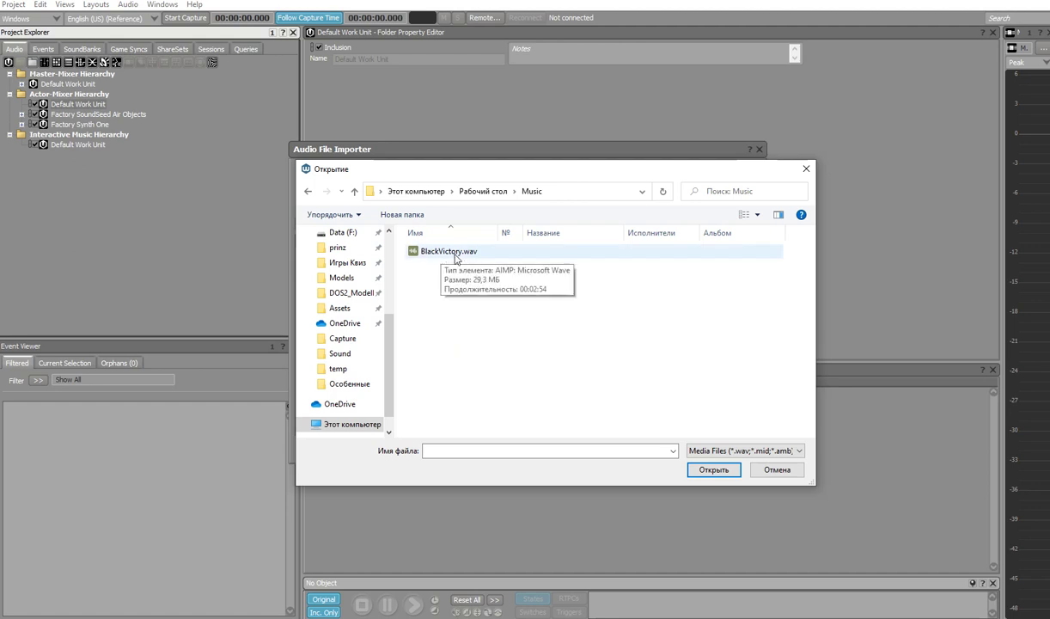
left_click(460, 252)
left_click(703, 469)
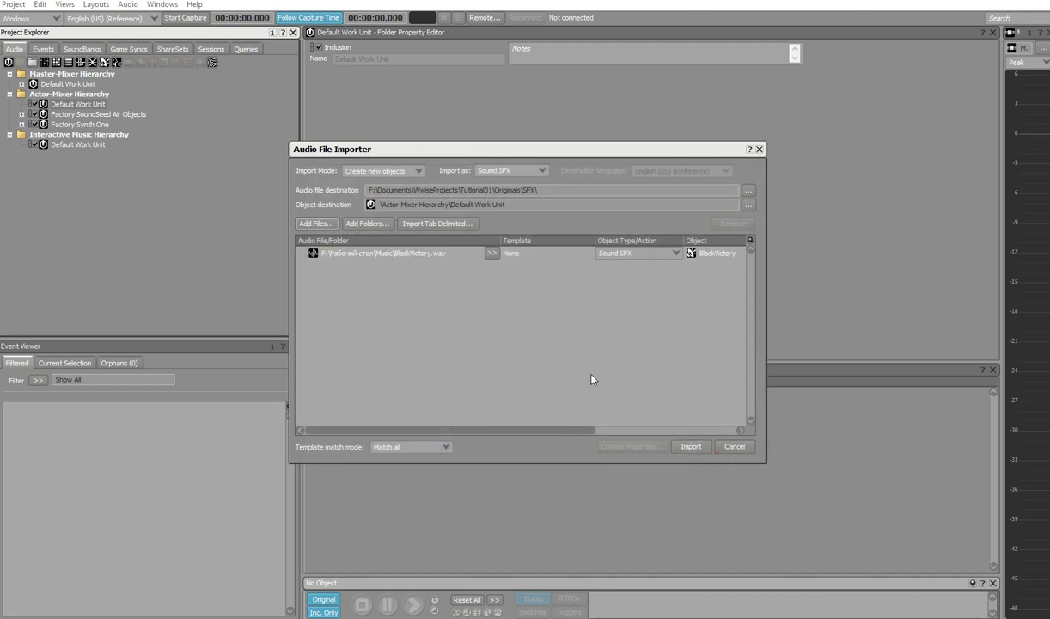
left_click(691, 446)
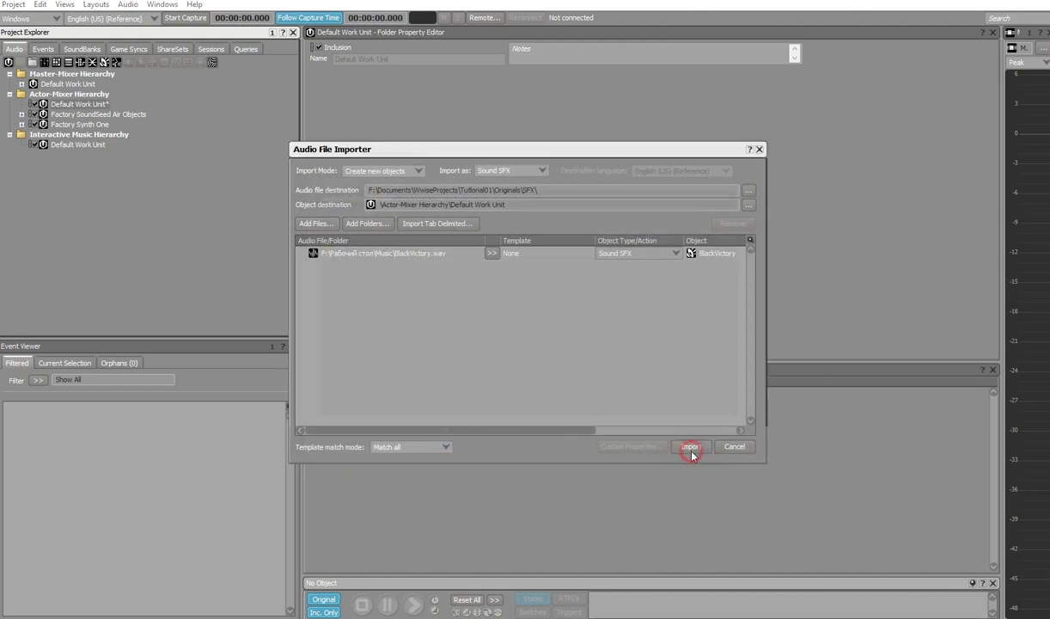
Enable non-cachable streaming and infinite looping for the BlackVictory sound
left_click(21, 104)
left_click(81, 115)
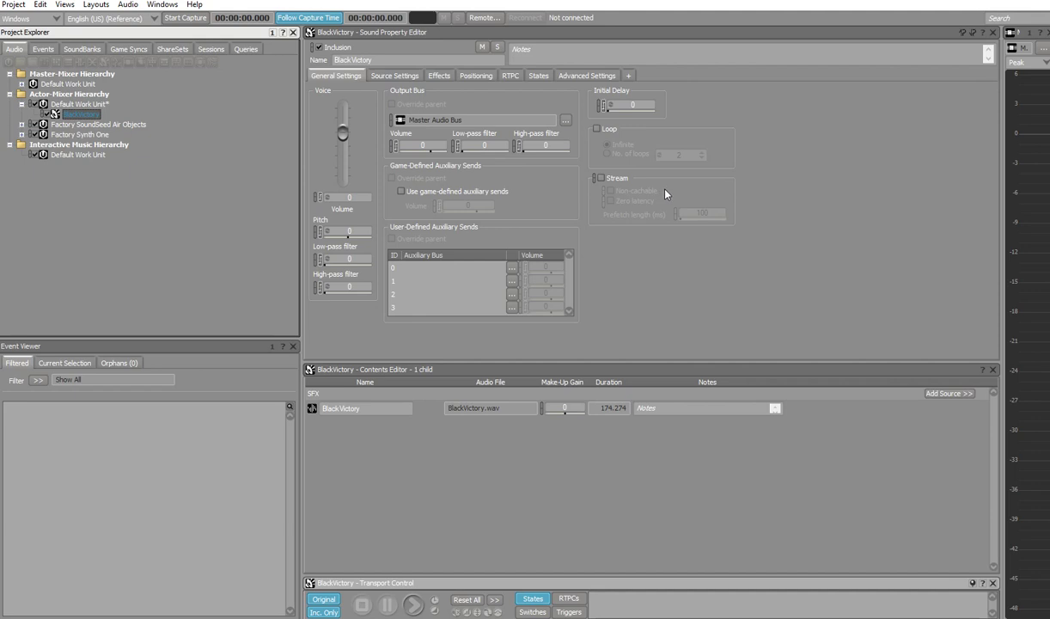
left_click(602, 179)
left_click(610, 191)
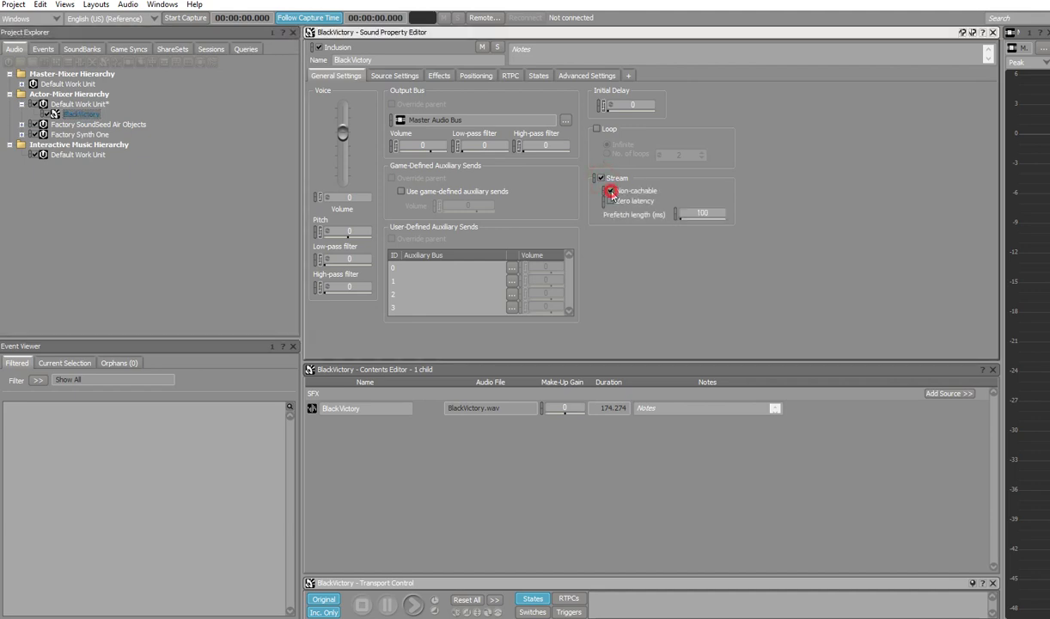
left_click(596, 129)
Create a Play event named TUT_BlackVictory_Play in the Default Work Unit of Events
left_click(45, 50)
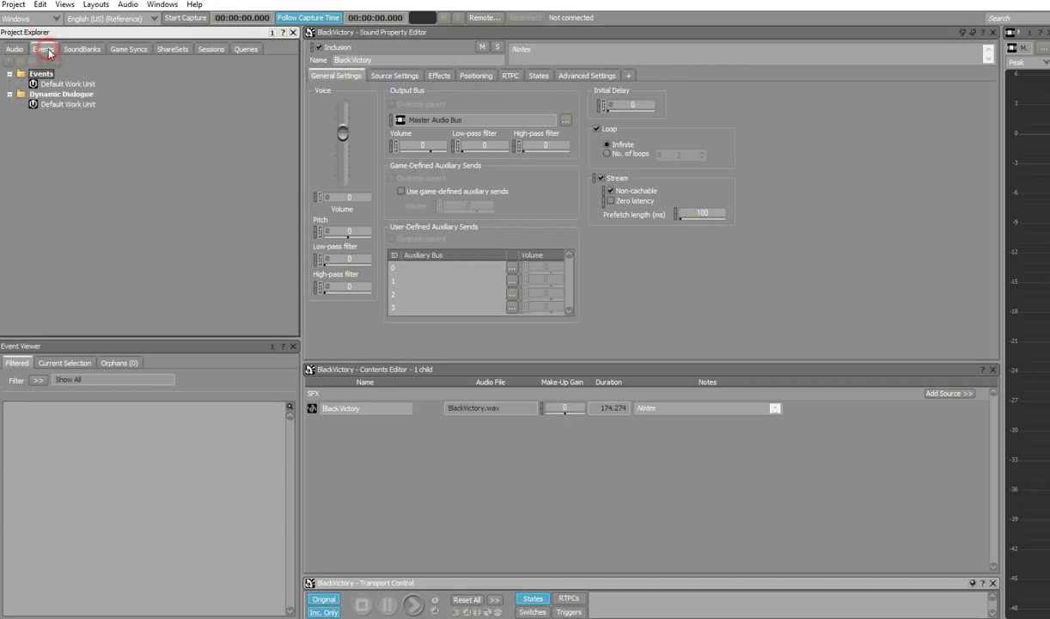
left_click(81, 84)
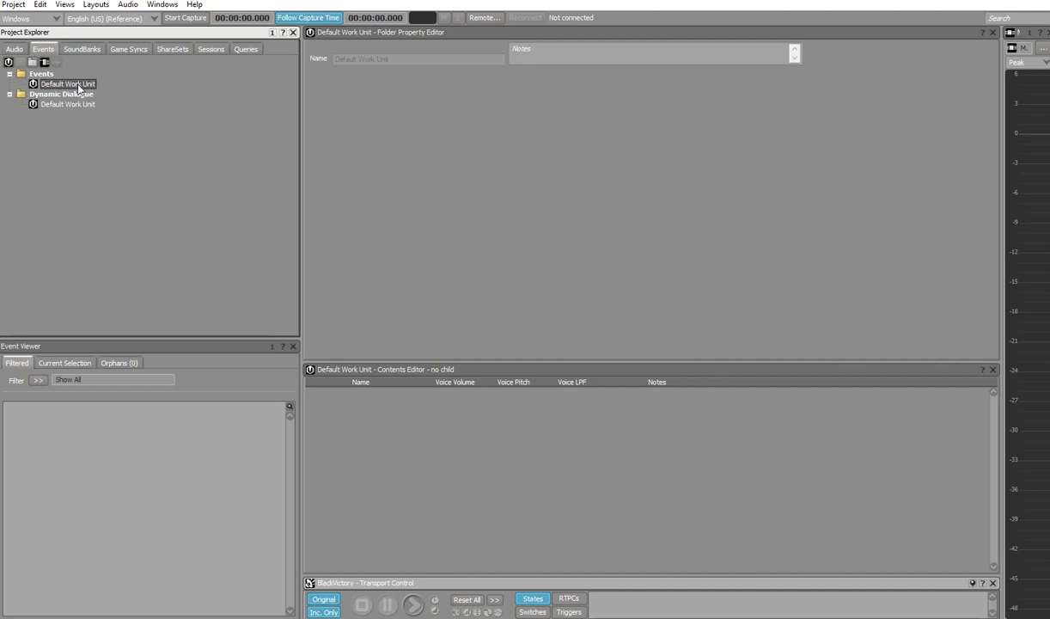
right_click(78, 86)
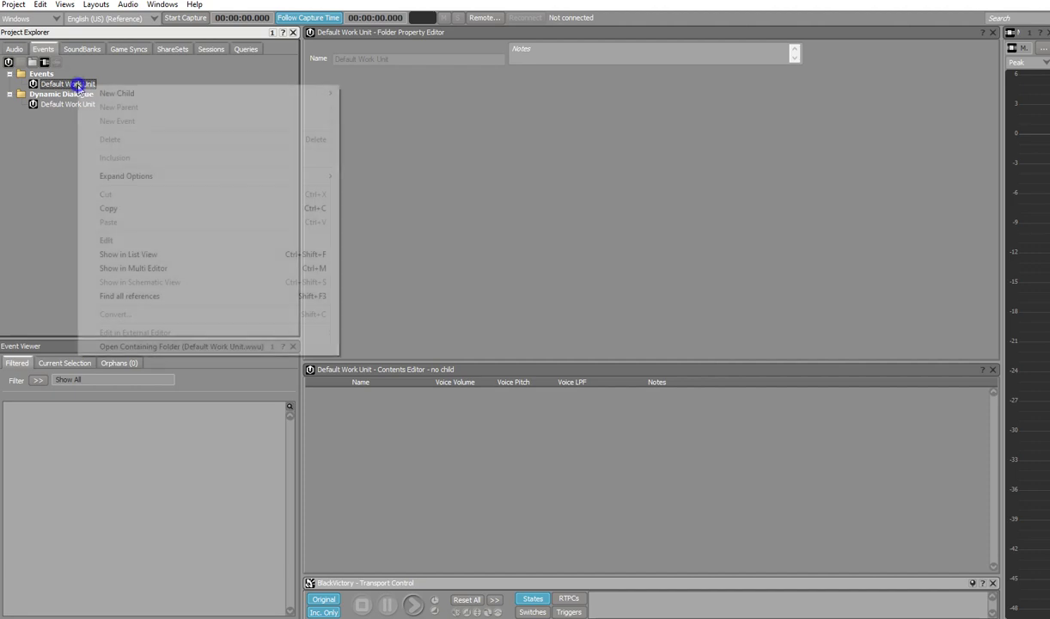
mouse_move(147, 98)
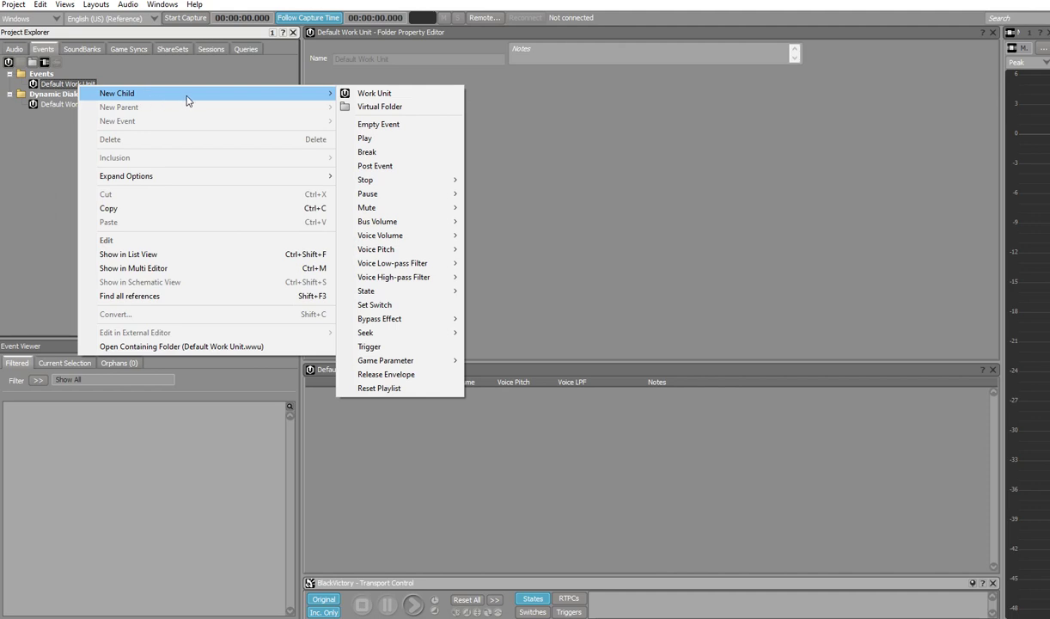
left_click(395, 144)
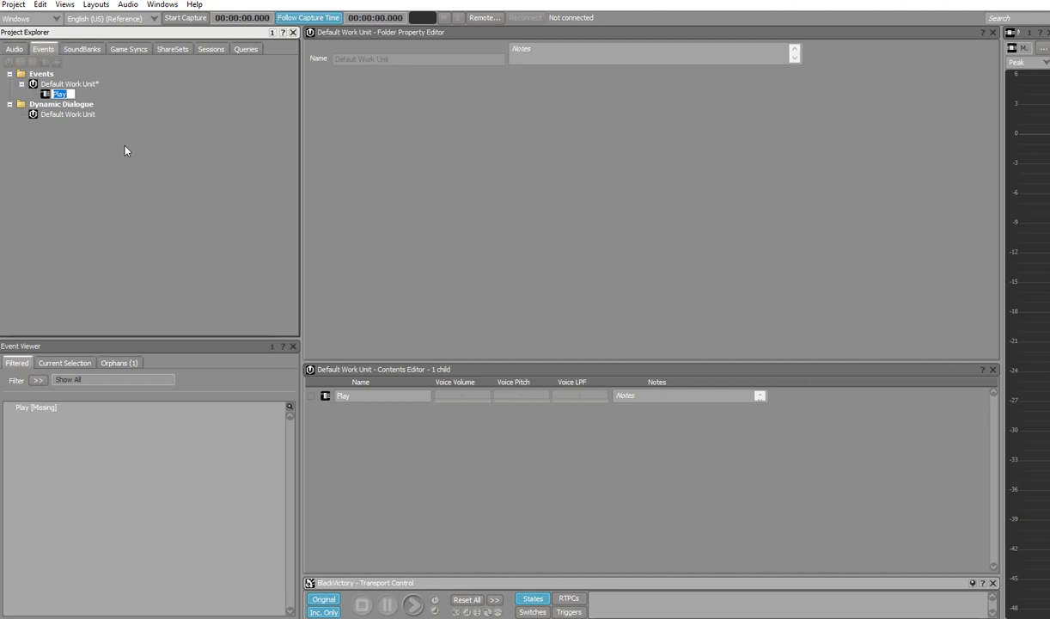
type("TUT_")
type("Music")
key("BackSpace")
key("BackSpace")
key("BackSpace")
key("BackSpace")
key("BackSpace")
type("BlackVictory_Play")
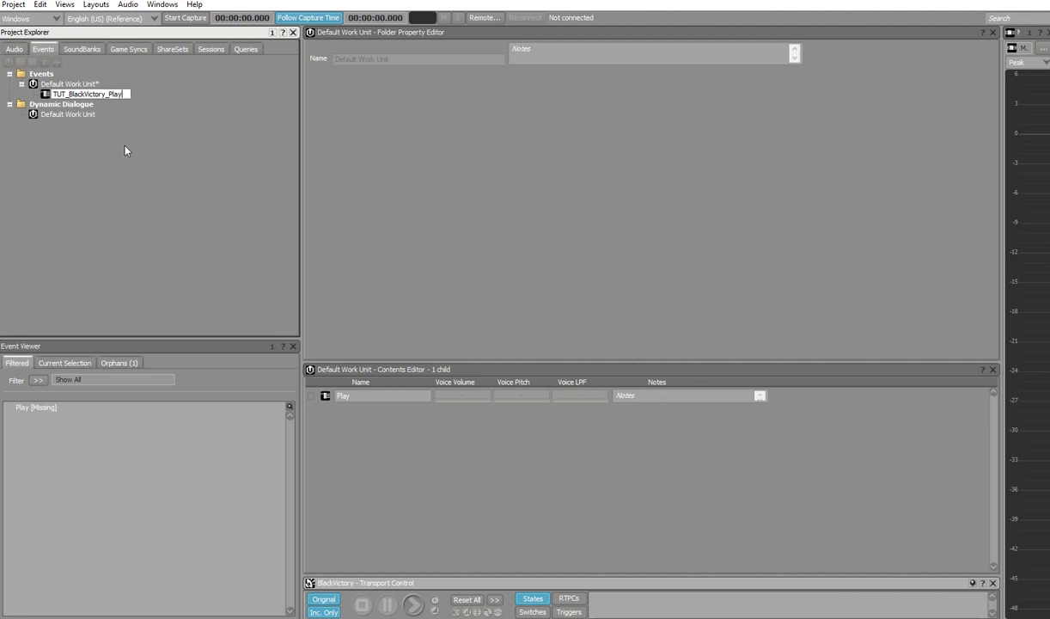
key("Return")
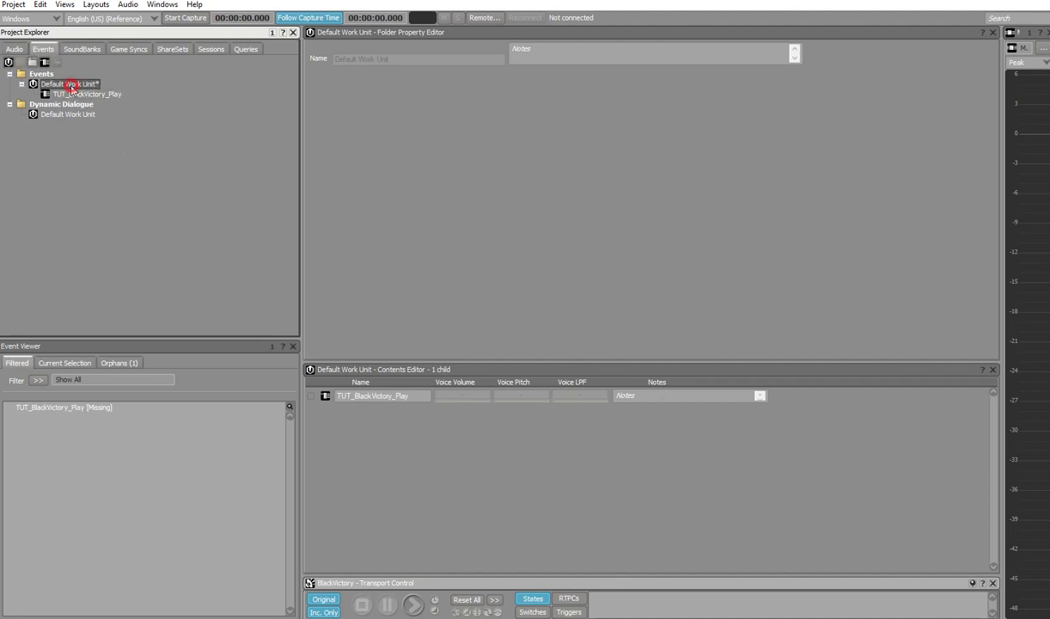
Add a Stop event named TUT_BlackVictory_Stop to the Default Work Unit of Events
right_click(70, 83)
mouse_move(235, 95)
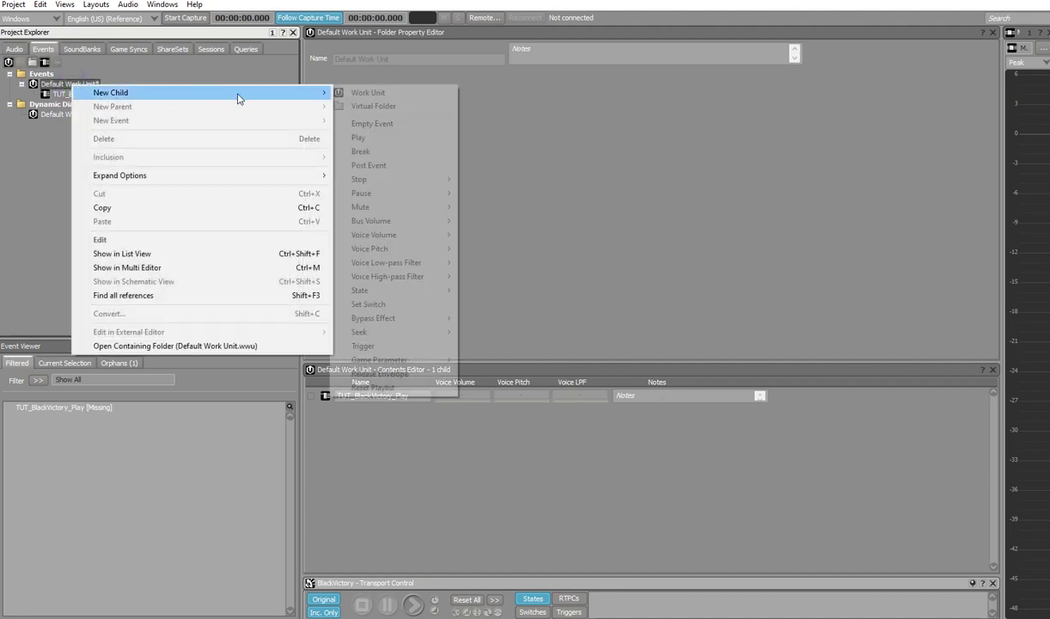
mouse_move(370, 184)
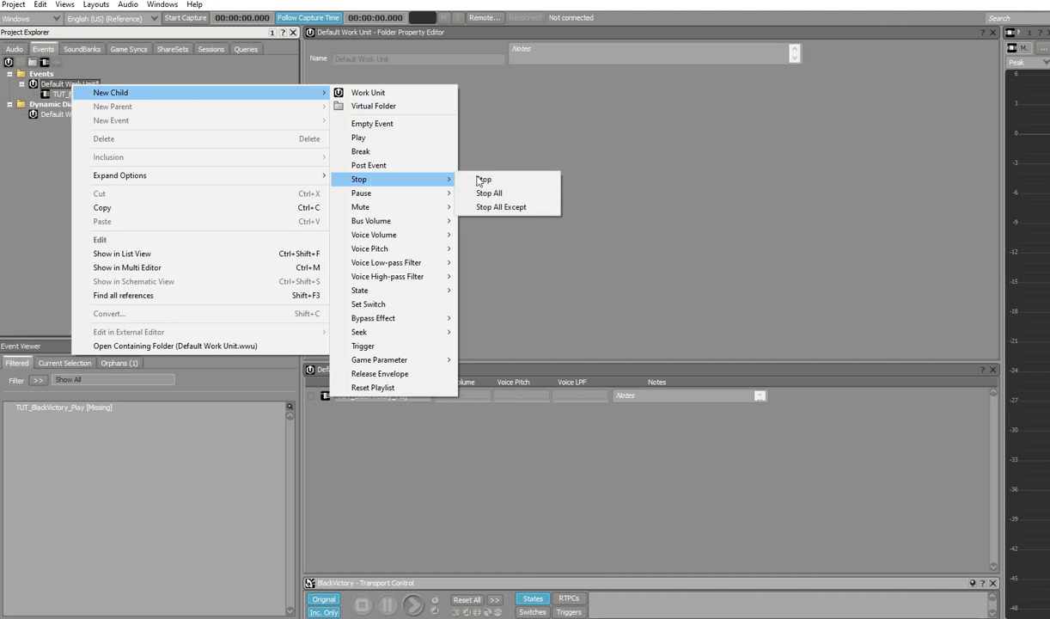
left_click(483, 179)
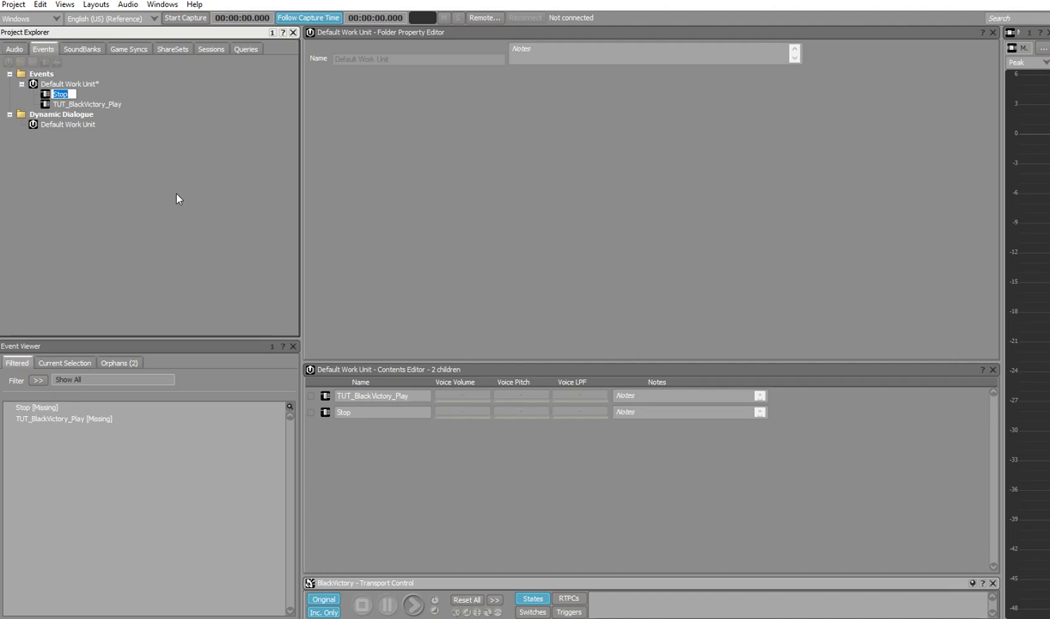
type("TUT_")
type("Bal")
key("BackSpace")
key("BackSpace")
type("lackVictory_Stop")
key("Return")
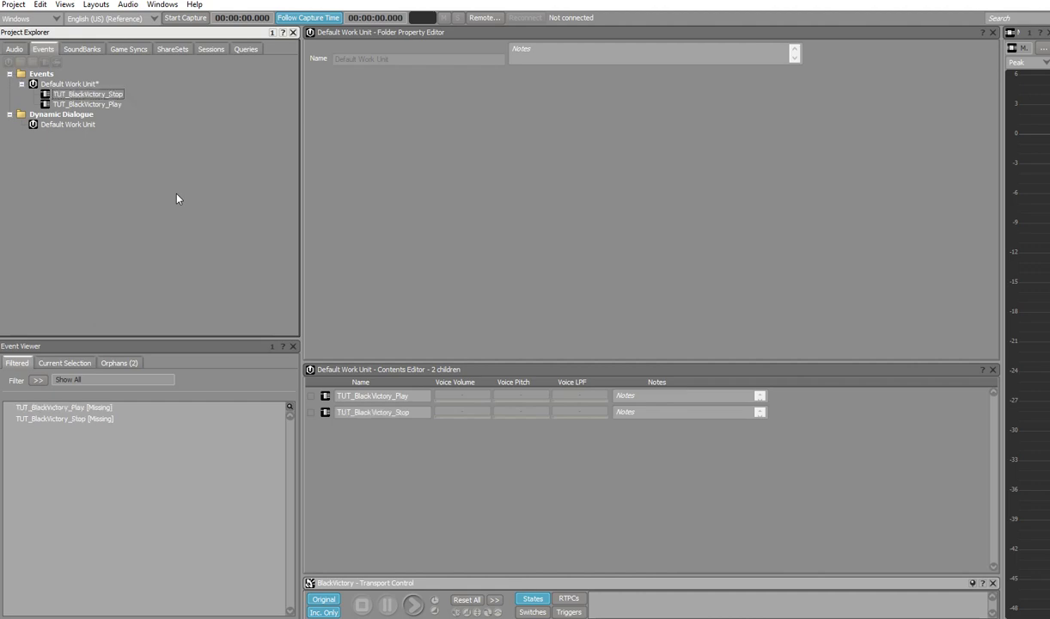
Assign the BlackVictory sound from the Actor-Mixer Hierarchy's Default Work Unit as the object of the TUT_BlackVictory_Play event's Play action
left_click(102, 103)
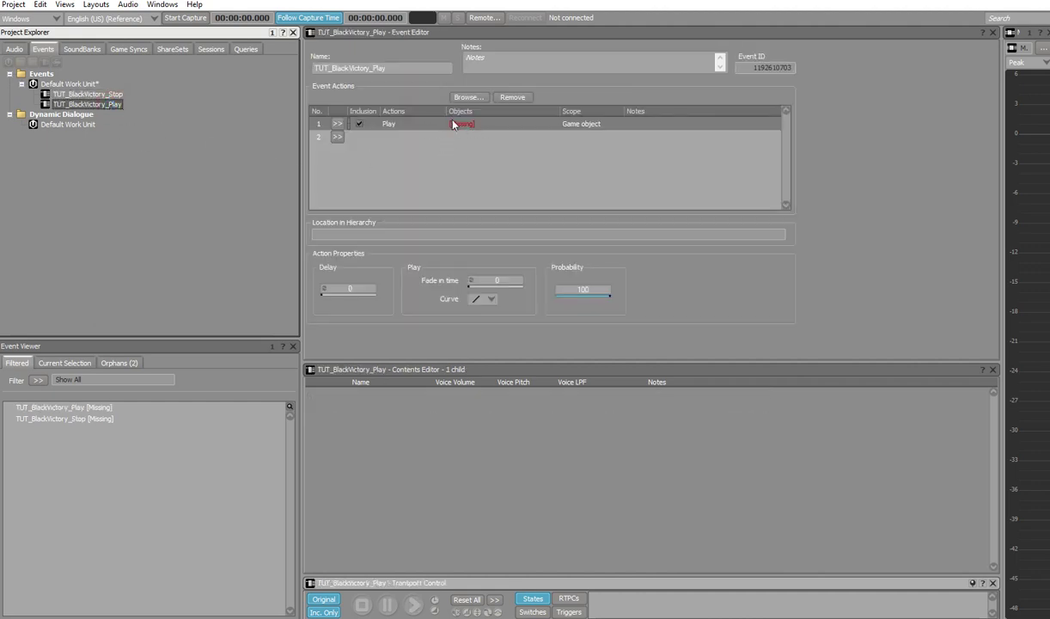
left_click(463, 98)
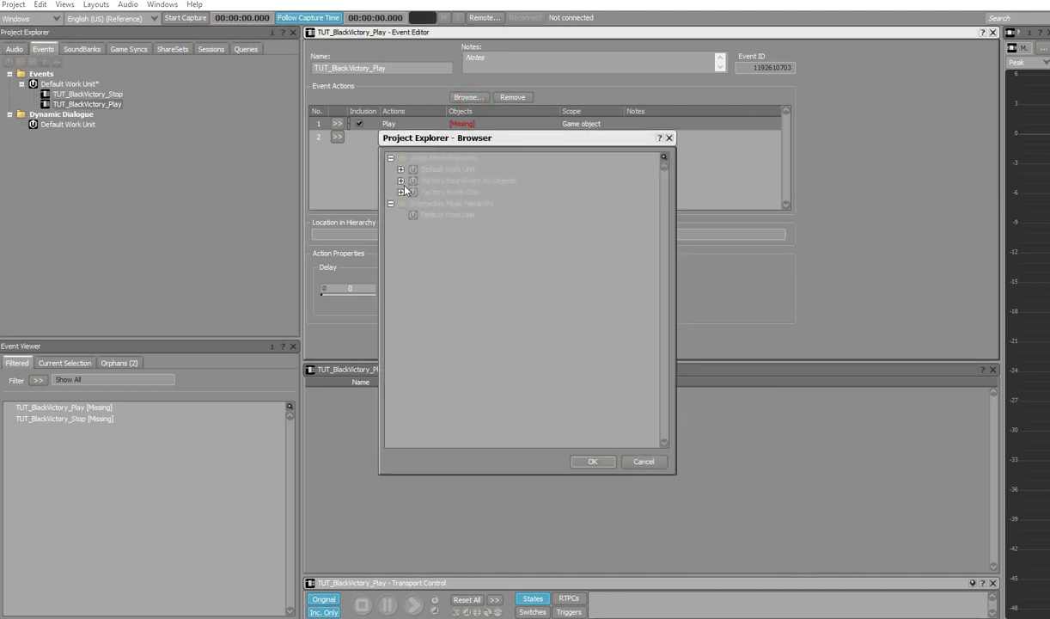
left_click(400, 170)
left_click(430, 180)
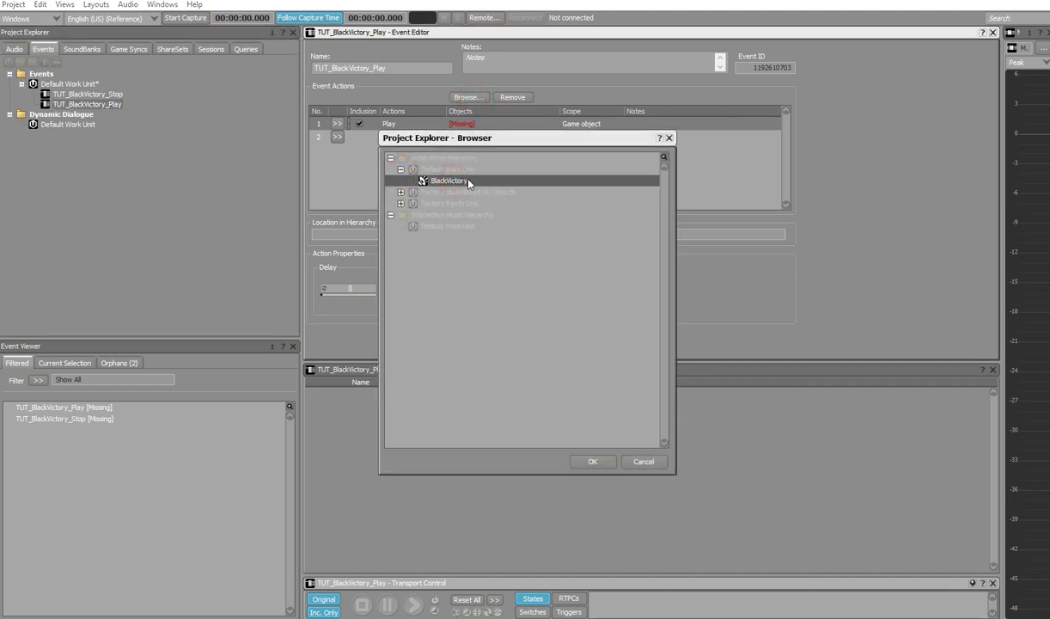
left_click(593, 462)
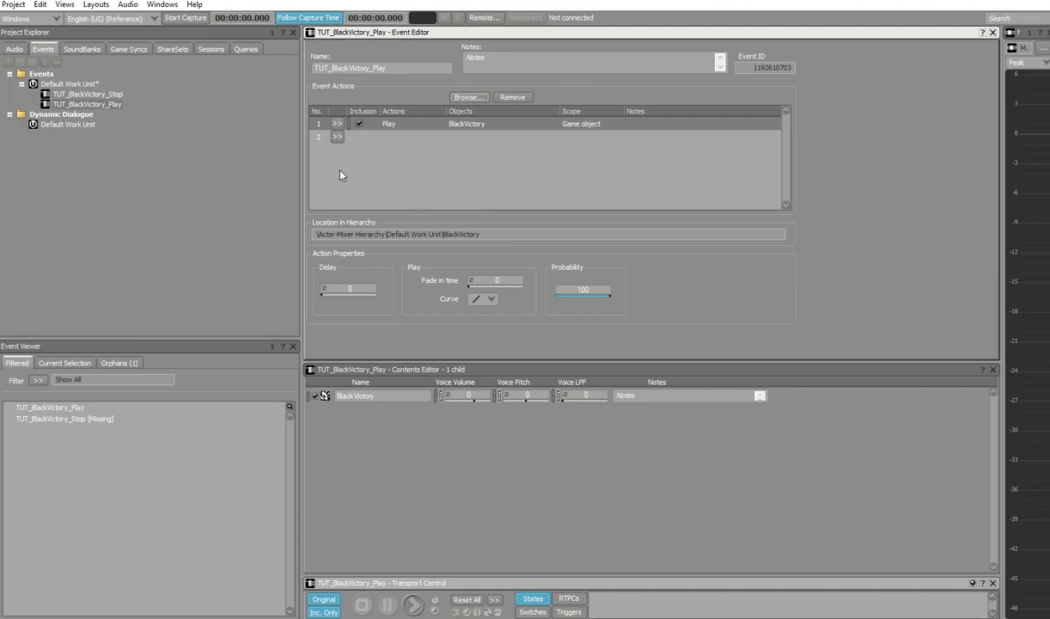
Assign BlackVictory as the object of the TUT_BlackVictory_Stop event's Stop action and set its fade out time to 3
left_click(112, 95)
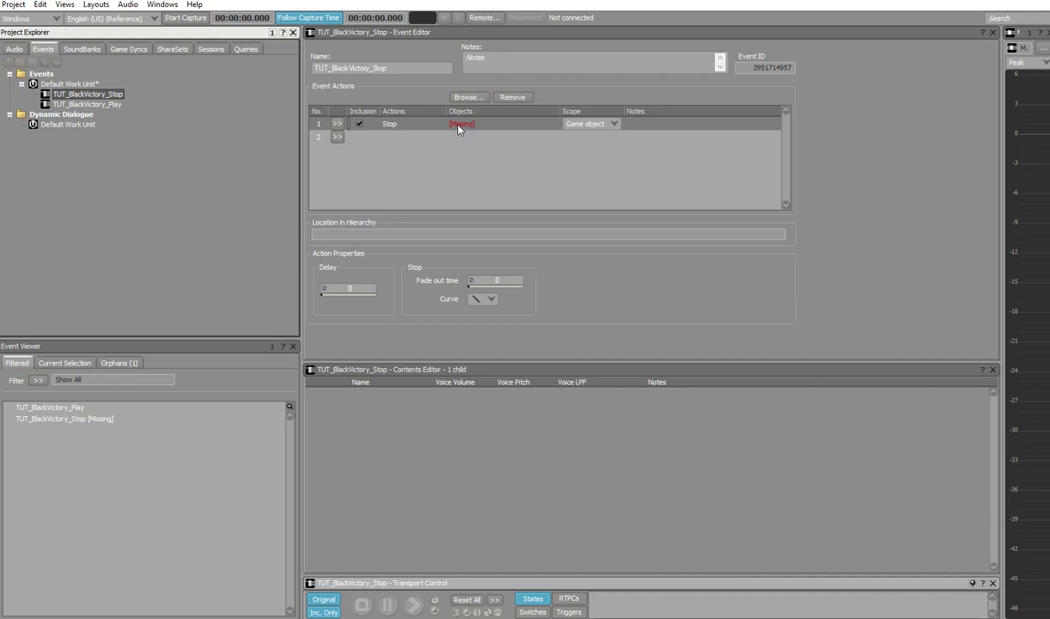
left_click(469, 97)
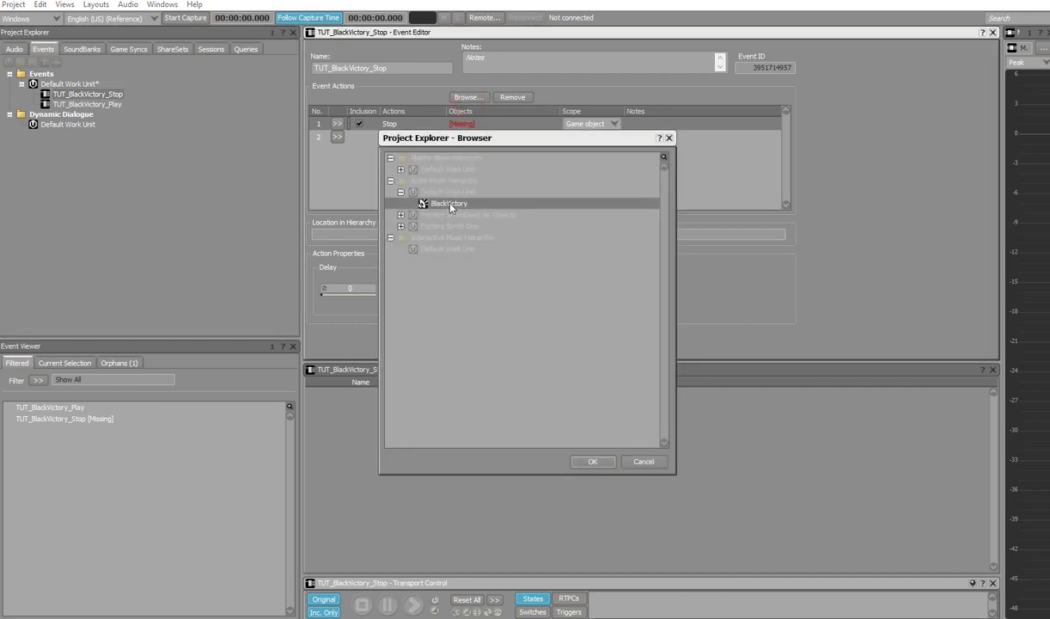
left_click(592, 462)
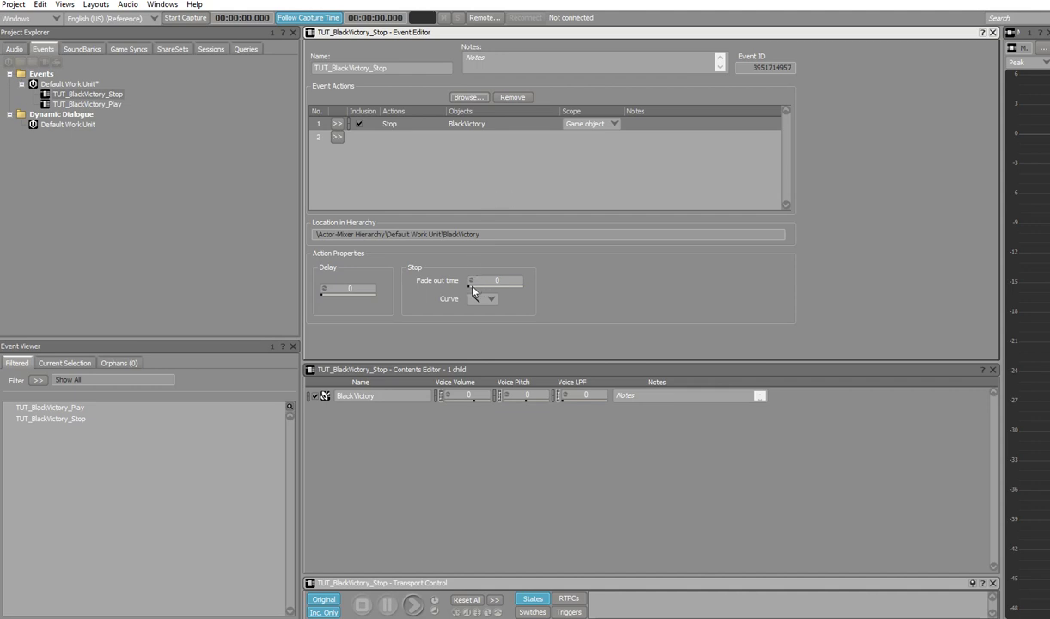
left_click_drag(473, 291, 476, 292)
left_click(494, 281)
Create a state group named Music_Type in the Default Work Unit of States in Game Syncs
left_click(126, 52)
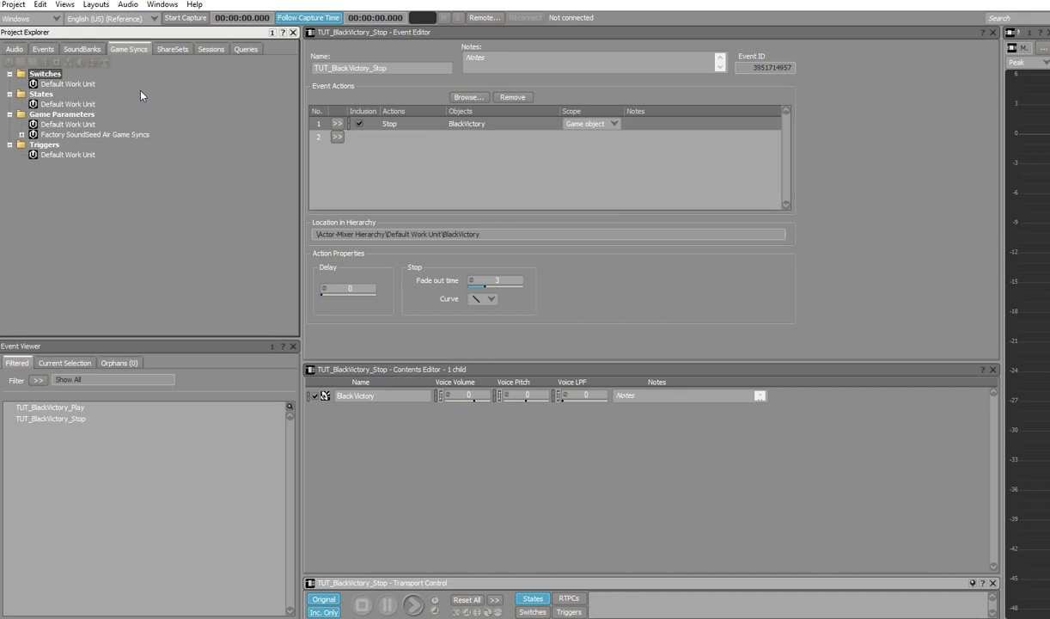
left_click(73, 105)
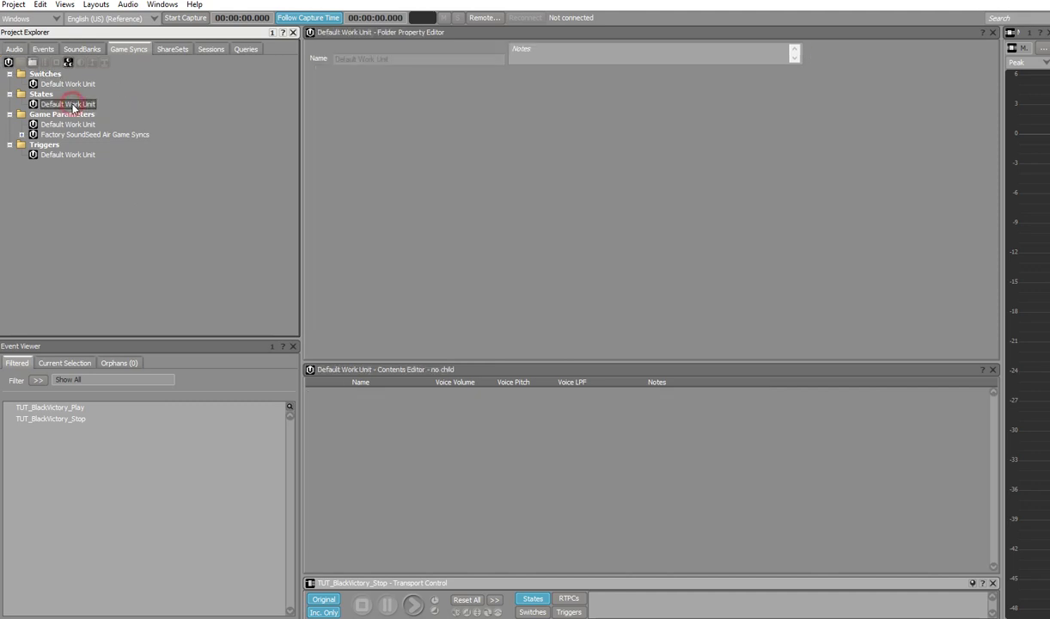
right_click(73, 106)
mouse_move(315, 114)
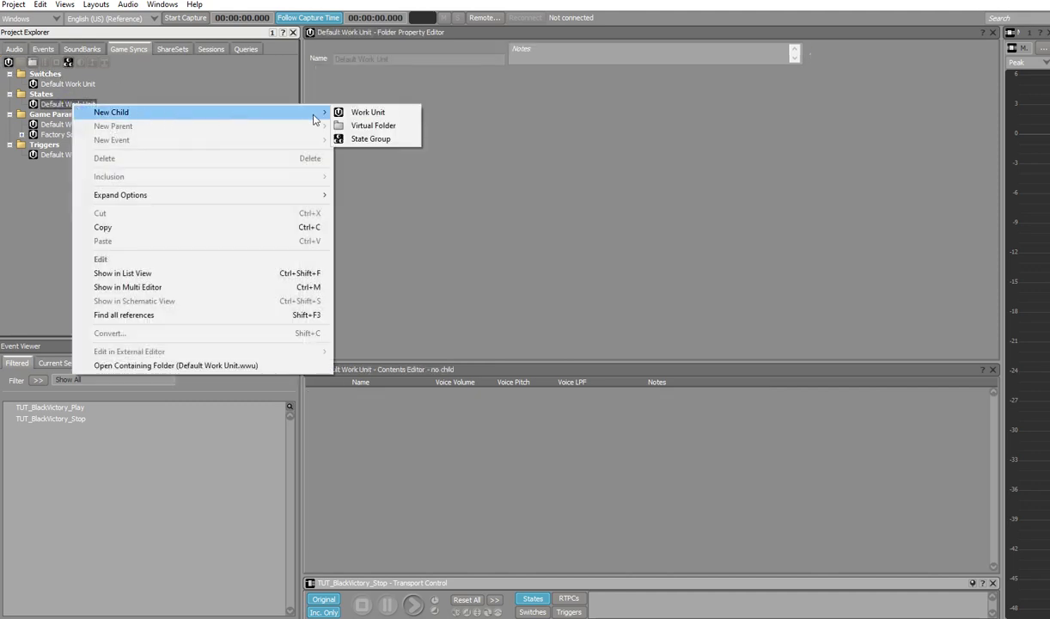
left_click(372, 139)
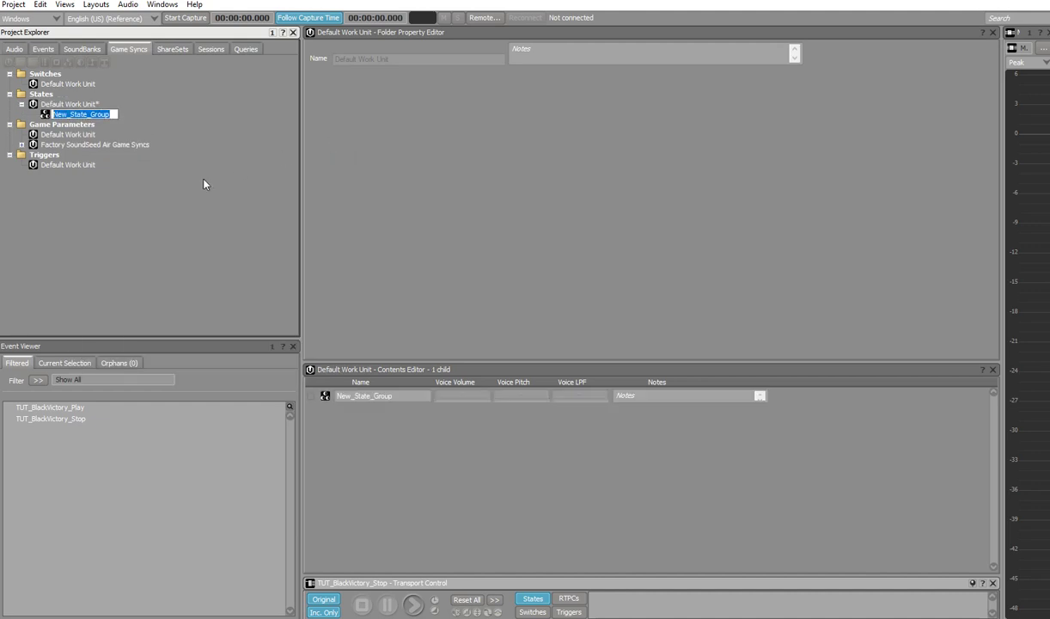
type("Music")
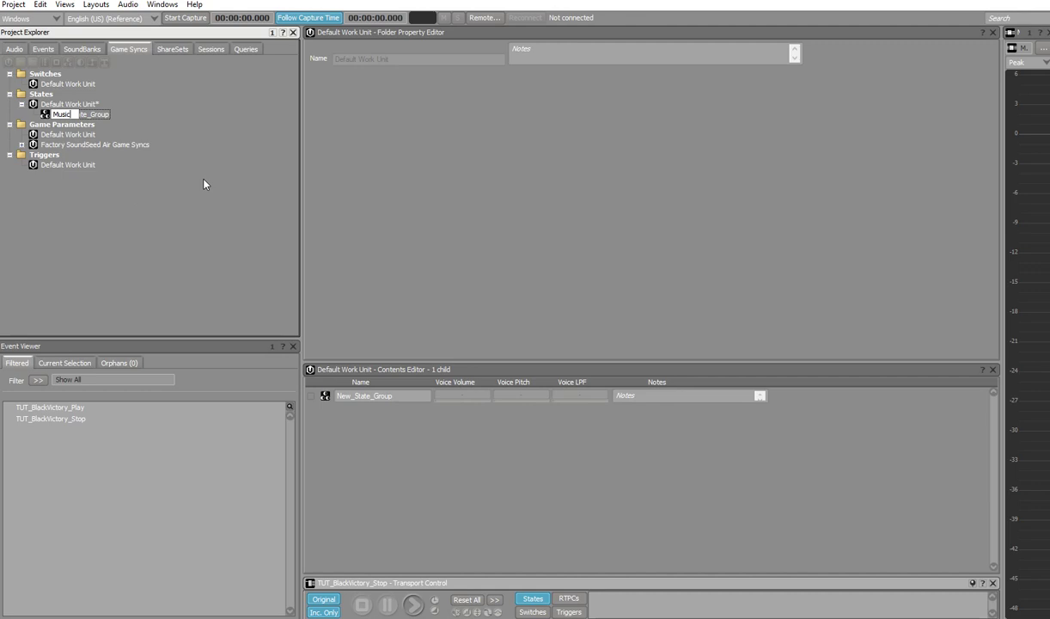
type("_Type")
key("Return")
Add a state named Explo to the Music_Type state group
right_click(63, 117)
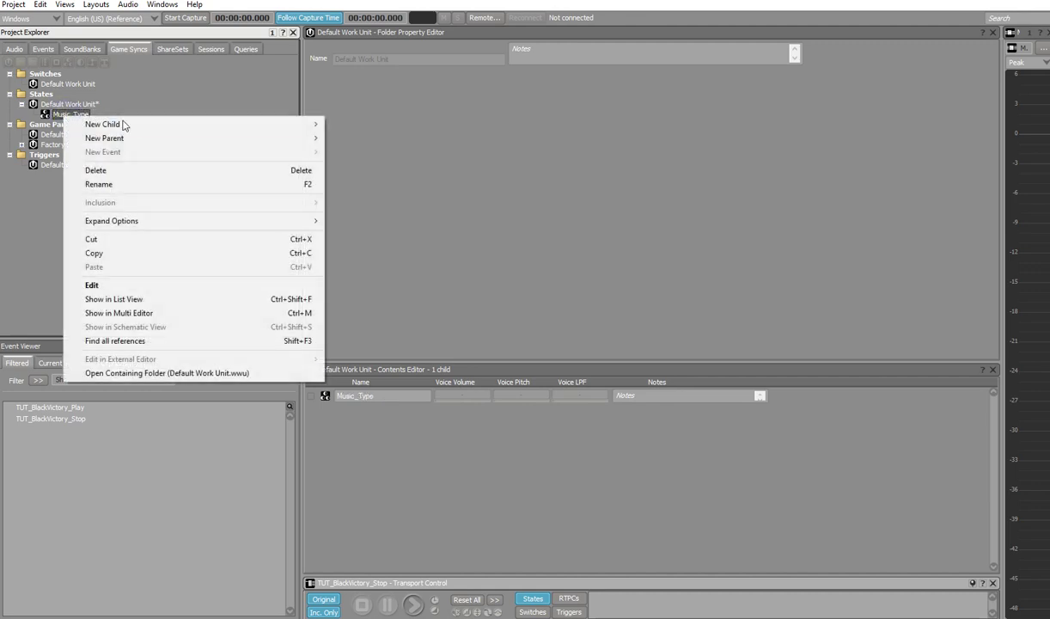
mouse_move(176, 128)
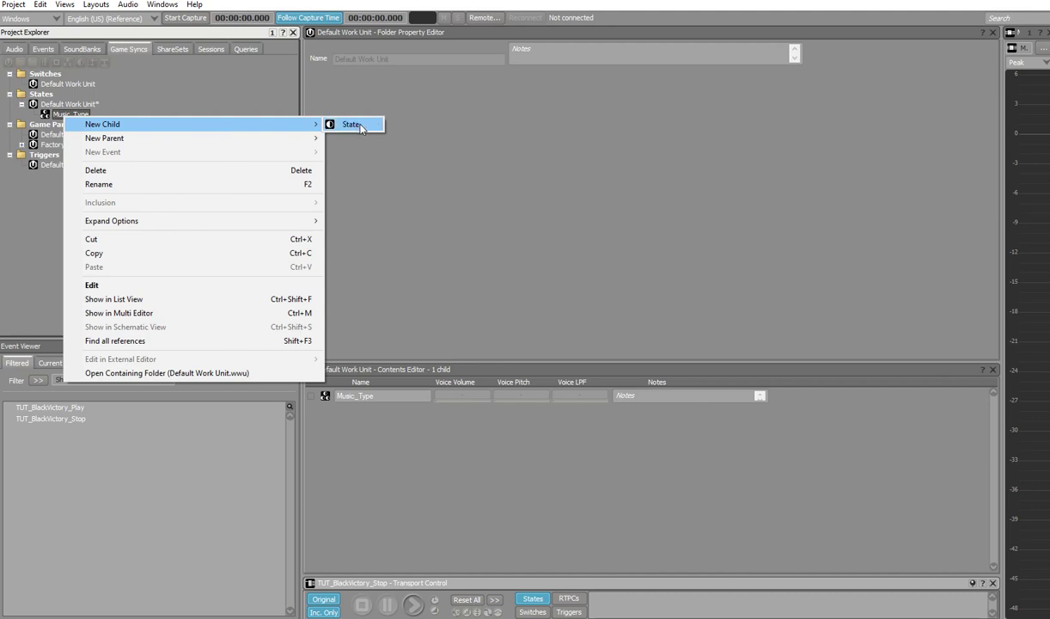
left_click(350, 124)
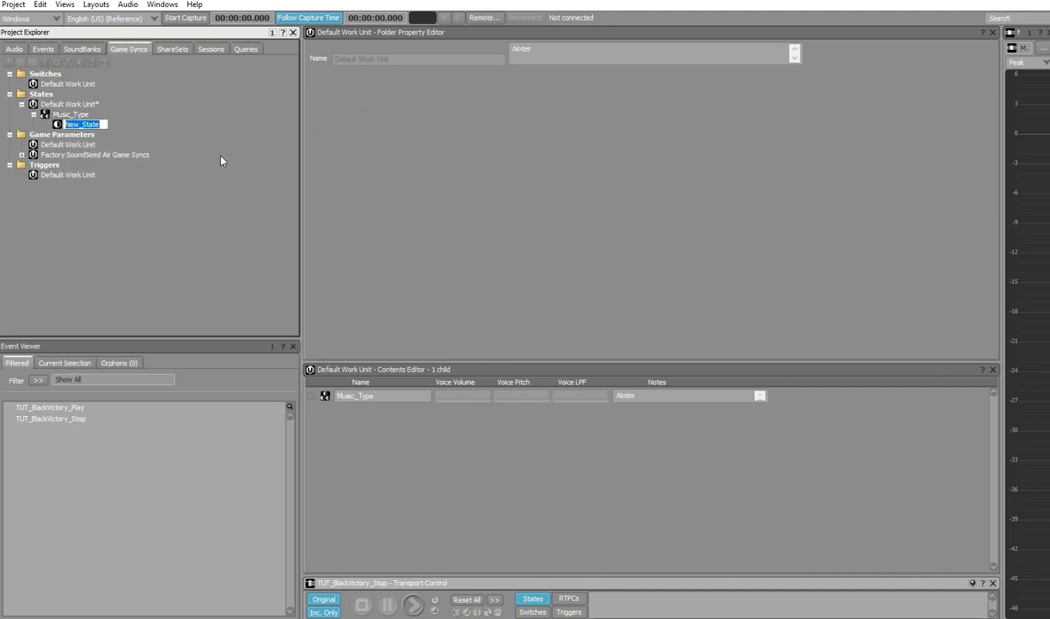
type("Explo")
key("Return")
Add a second state named Fight to the Music_Type state group
right_click(72, 115)
mouse_move(253, 125)
left_click(351, 124)
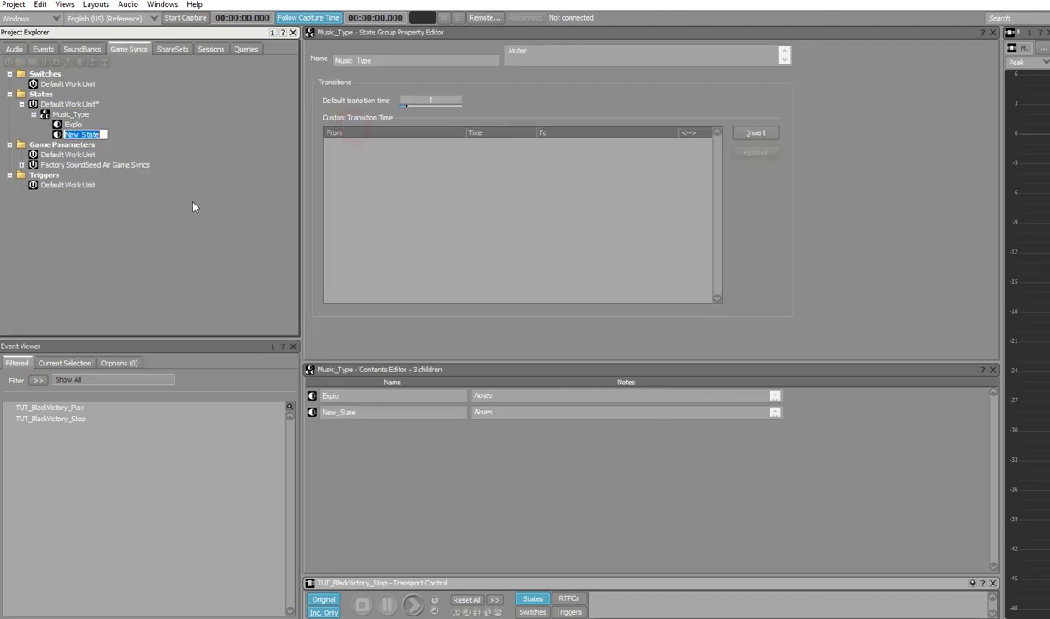
type("Fight")
key("Return")
Add a state named GM under the Music_Type state group
right_click(76, 114)
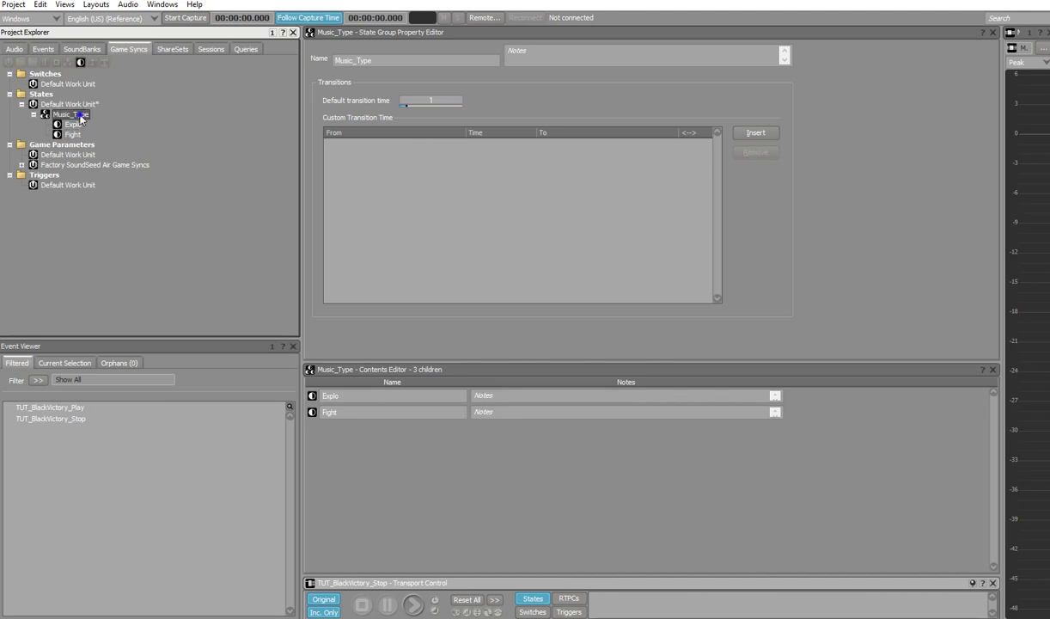
mouse_move(258, 127)
left_click(354, 125)
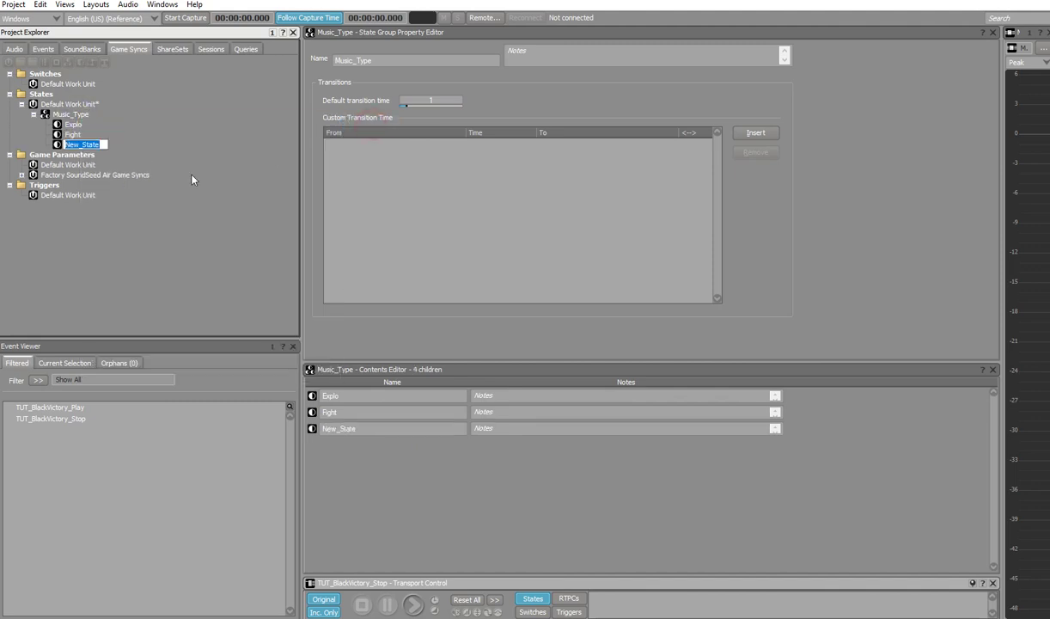
type("GM")
key("Return")
Add a state named Menu under Music_Type and select the state group
right_click(77, 114)
mouse_move(172, 122)
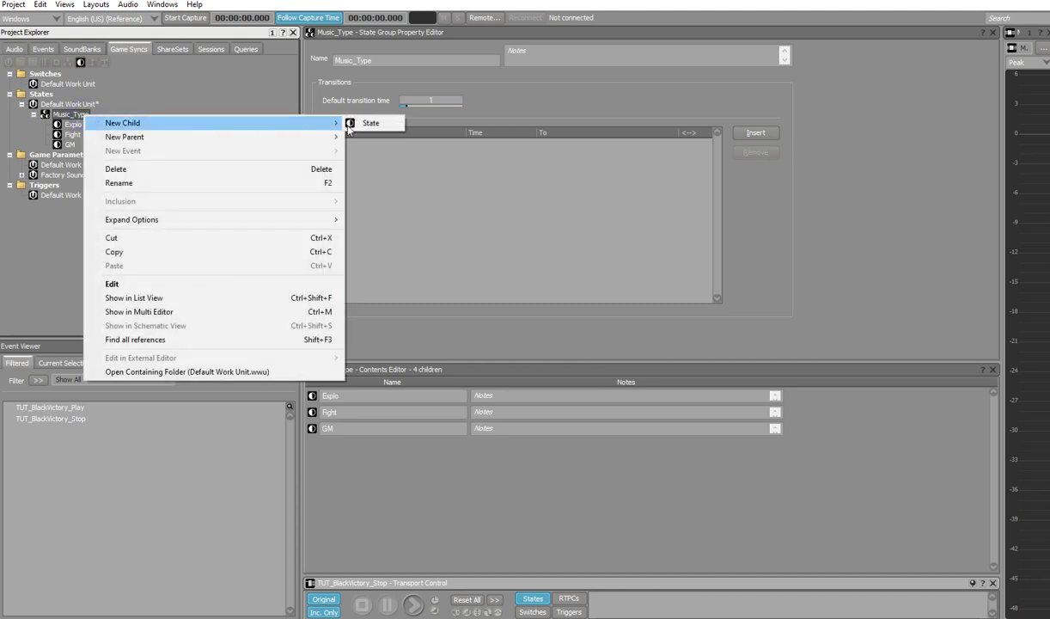
left_click(370, 122)
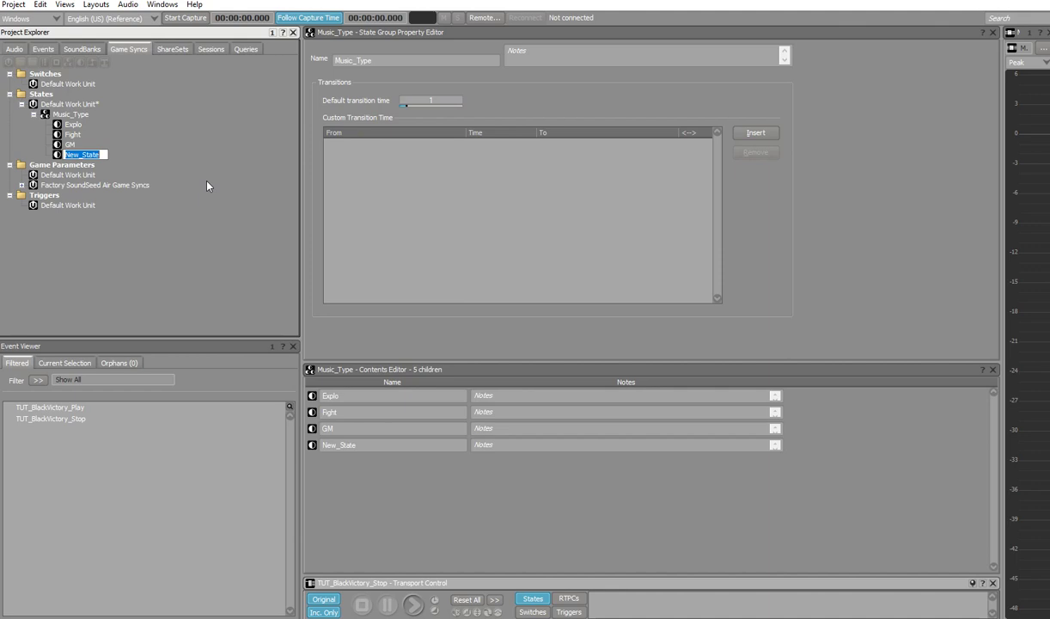
type("Menu")
key("Return")
left_click(70, 114)
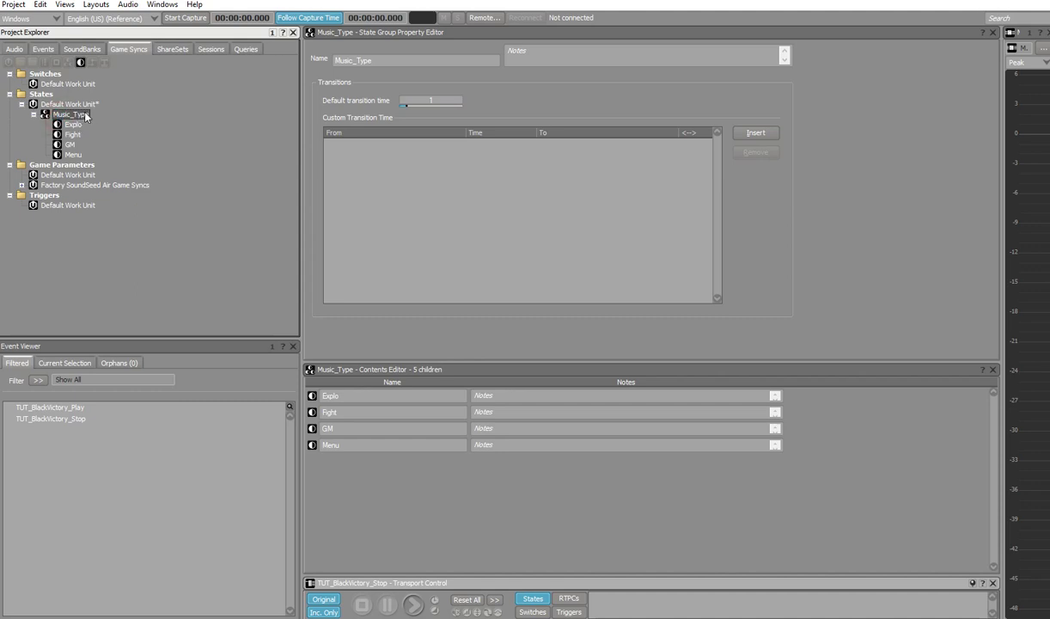
Add the Music_Type state group to the BlackVictory sound's states and set the Fight state's voice volume to -96
left_click(15, 49)
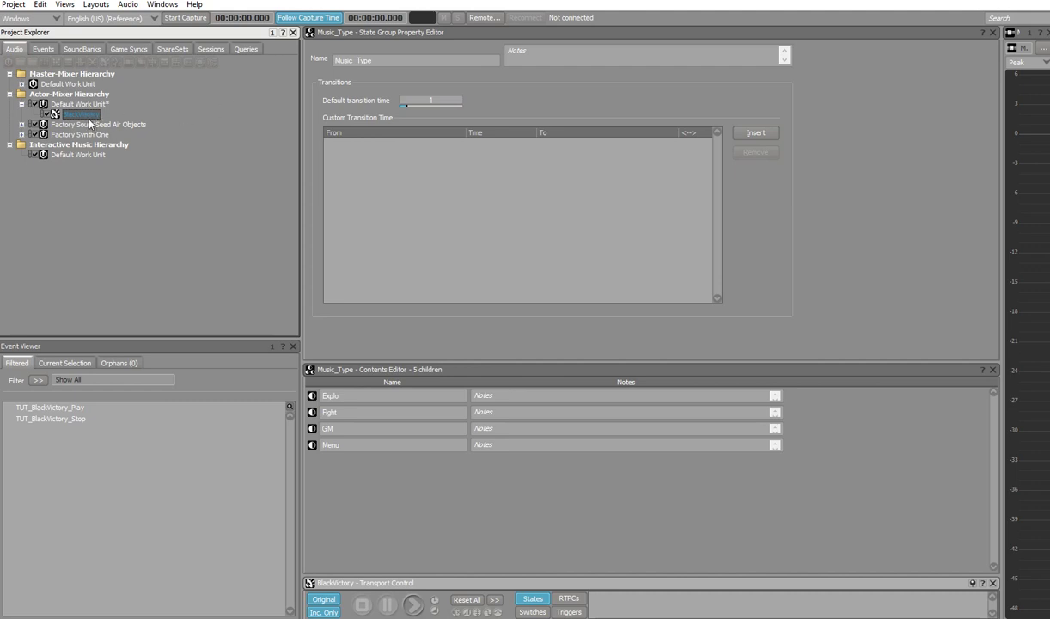
left_click(82, 114)
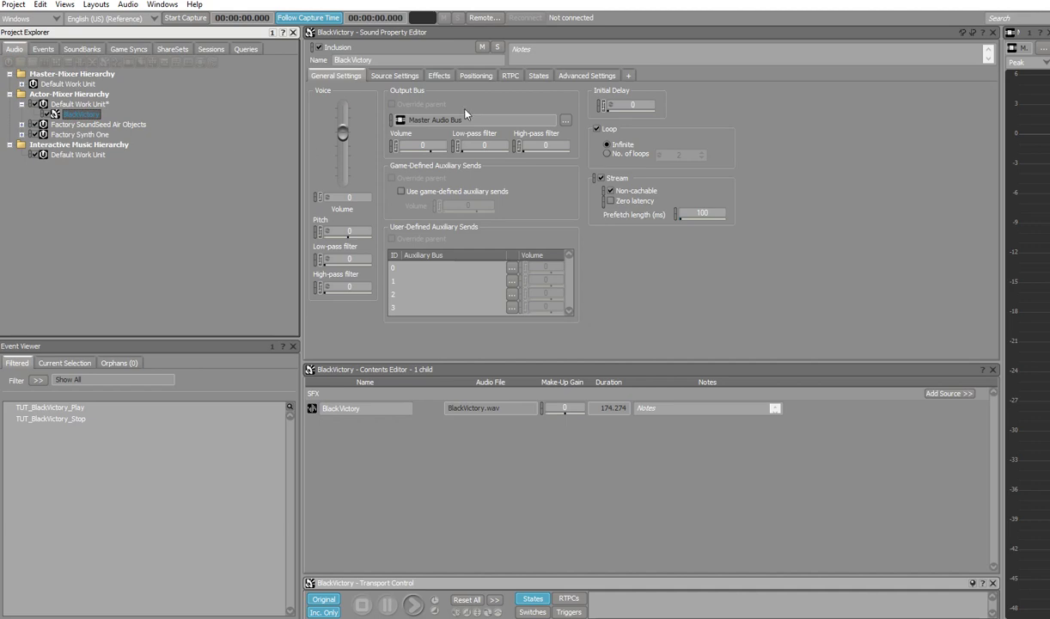
left_click(539, 76)
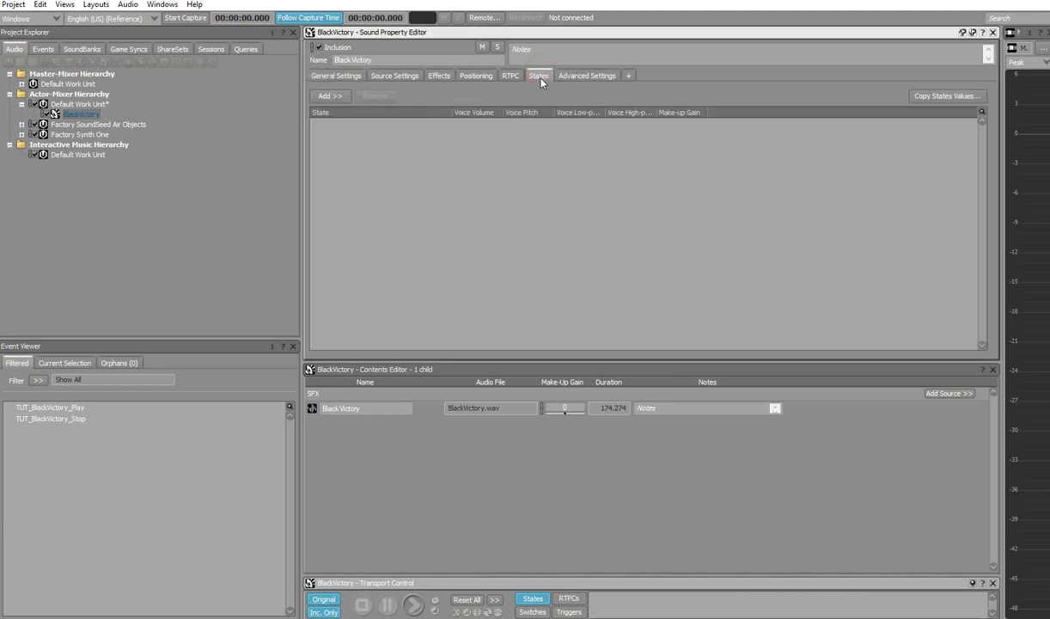
left_click(331, 95)
left_click(402, 117)
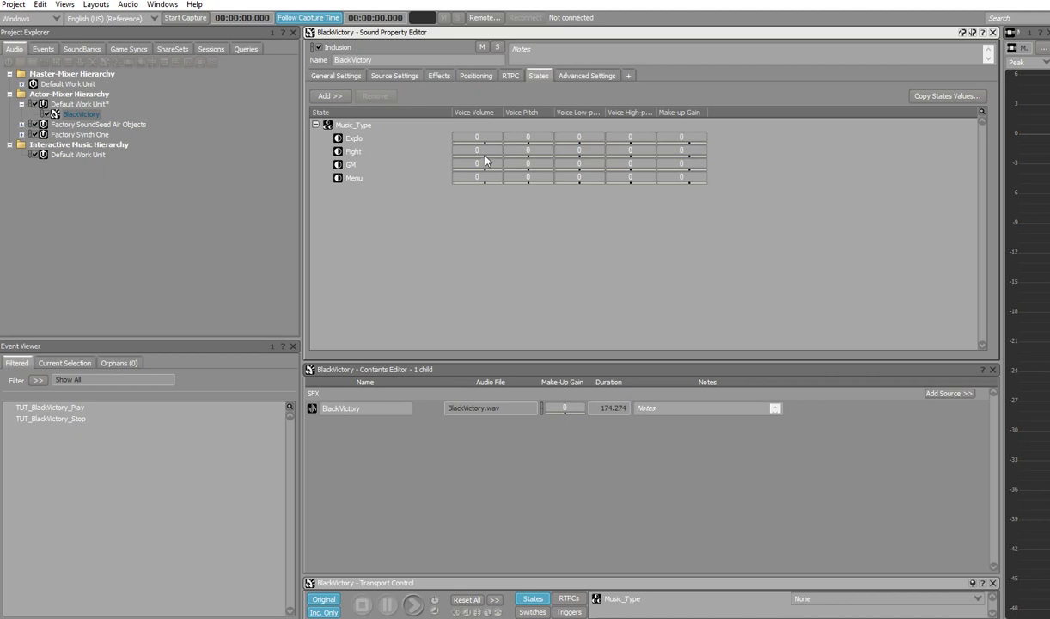
left_click_drag(485, 161, 401, 162)
Create a SoundBank named TUT_Soundbank_01 in the Default Work Unit of SoundBanks
left_click(82, 49)
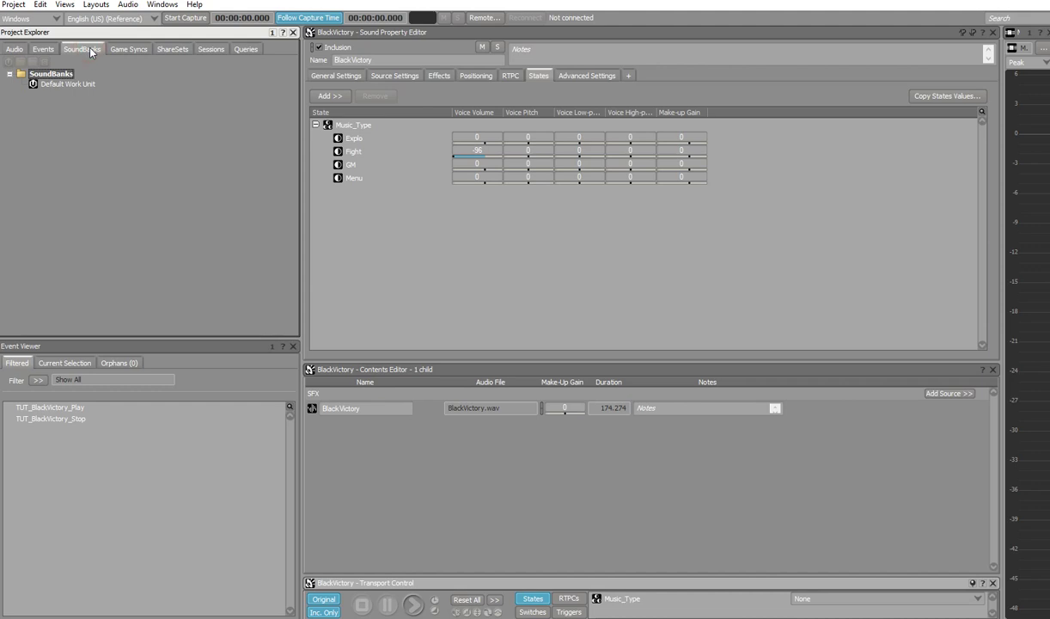
left_click(82, 84)
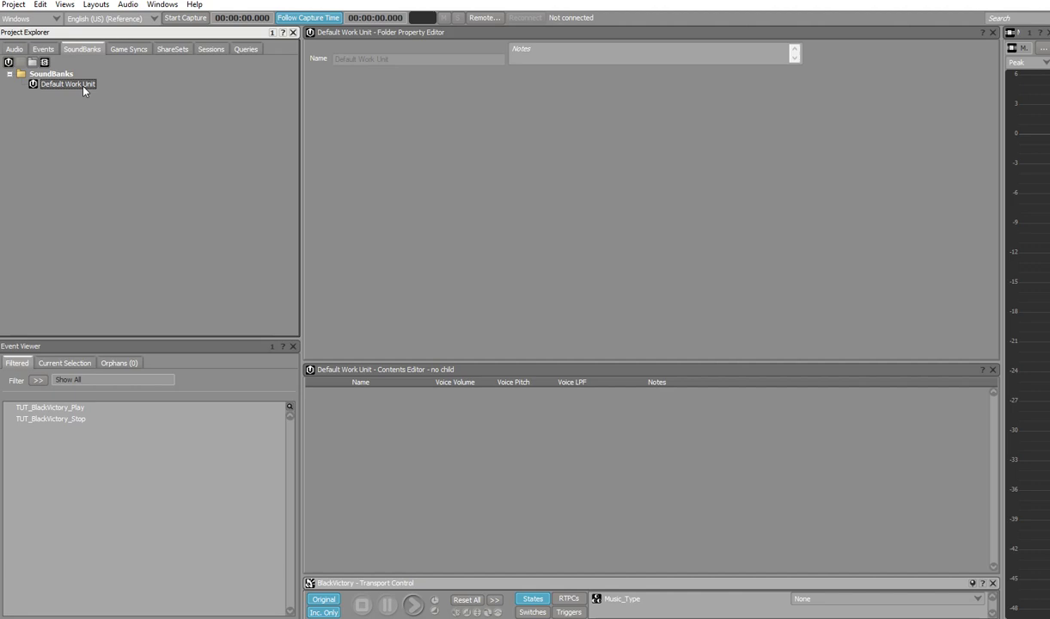
right_click(81, 86)
mouse_move(156, 100)
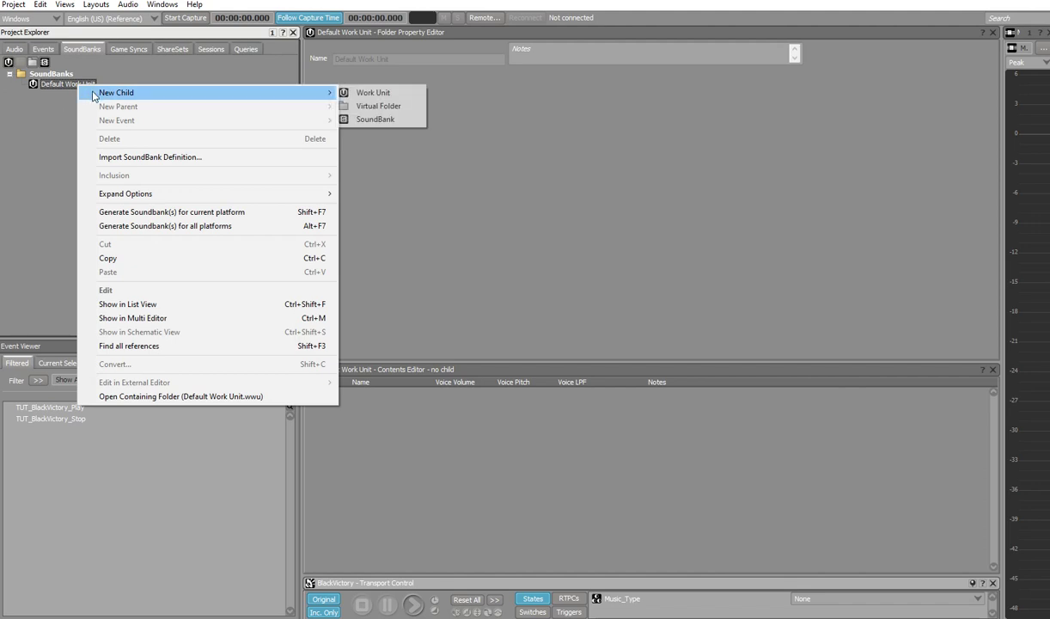
left_click(375, 119)
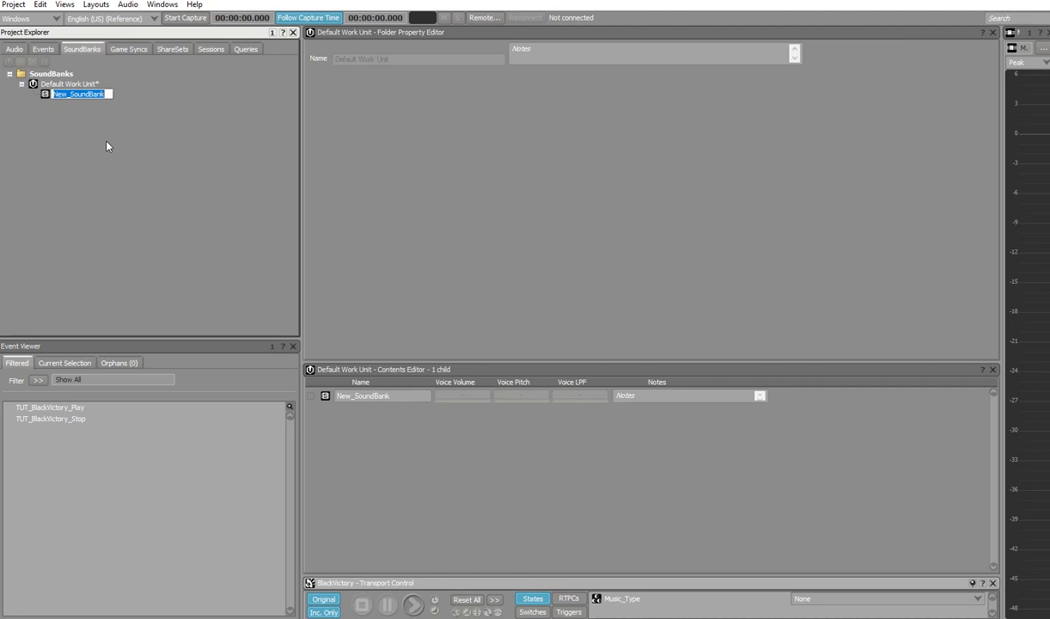
type("TUT_Soundbank_01")
key("Return")
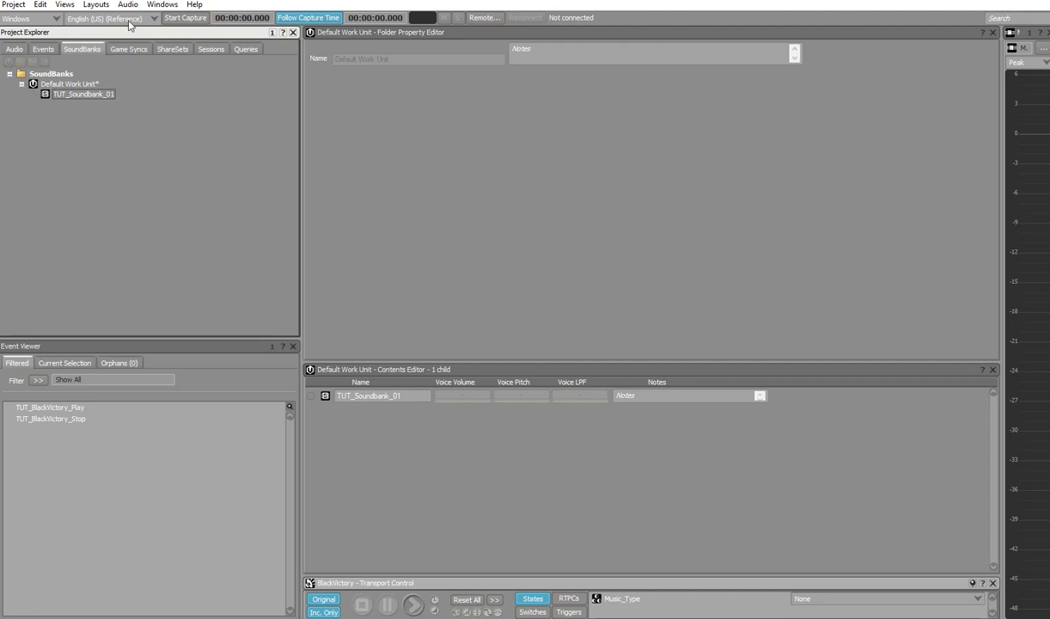
Switch to the SoundBank layout and include TUT_Soundbank_01, the Windows platform and the English (US) language for generation
left_click(106, 7)
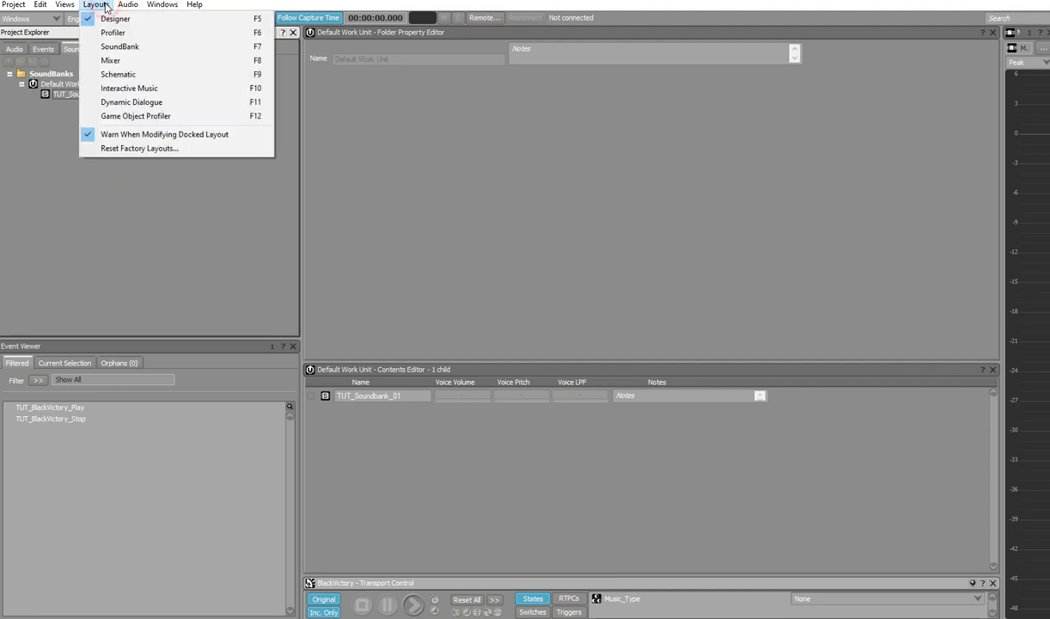
left_click(132, 49)
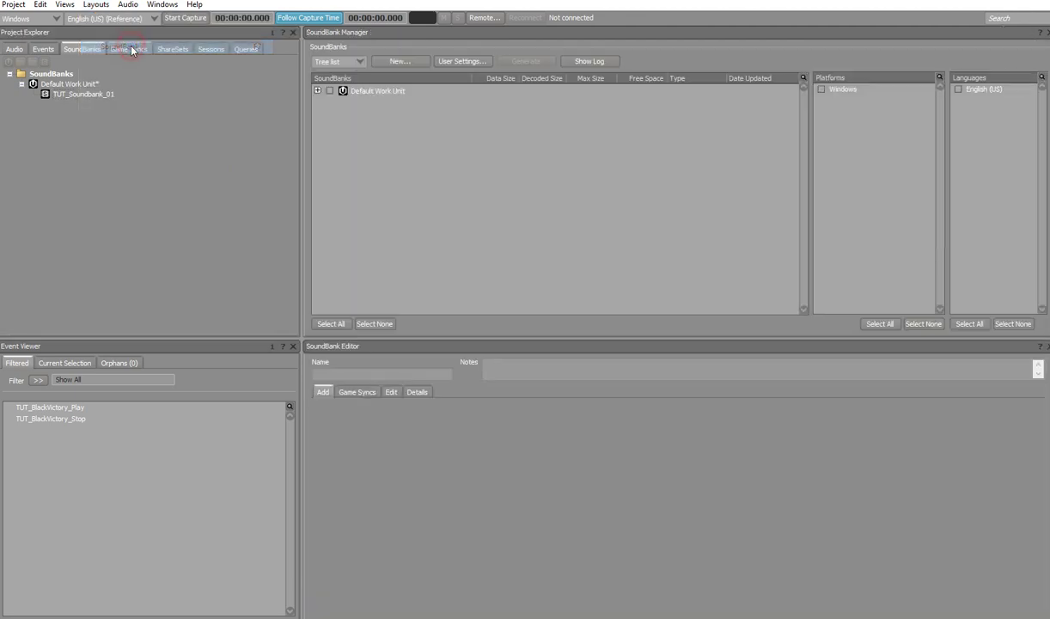
left_click(317, 94)
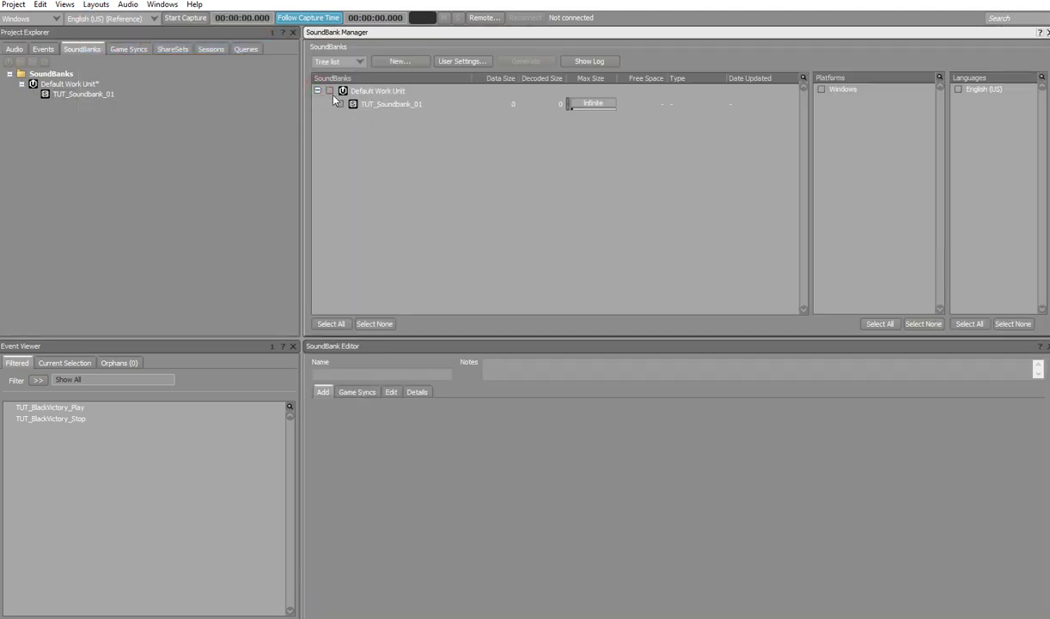
left_click(329, 91)
left_click(390, 104)
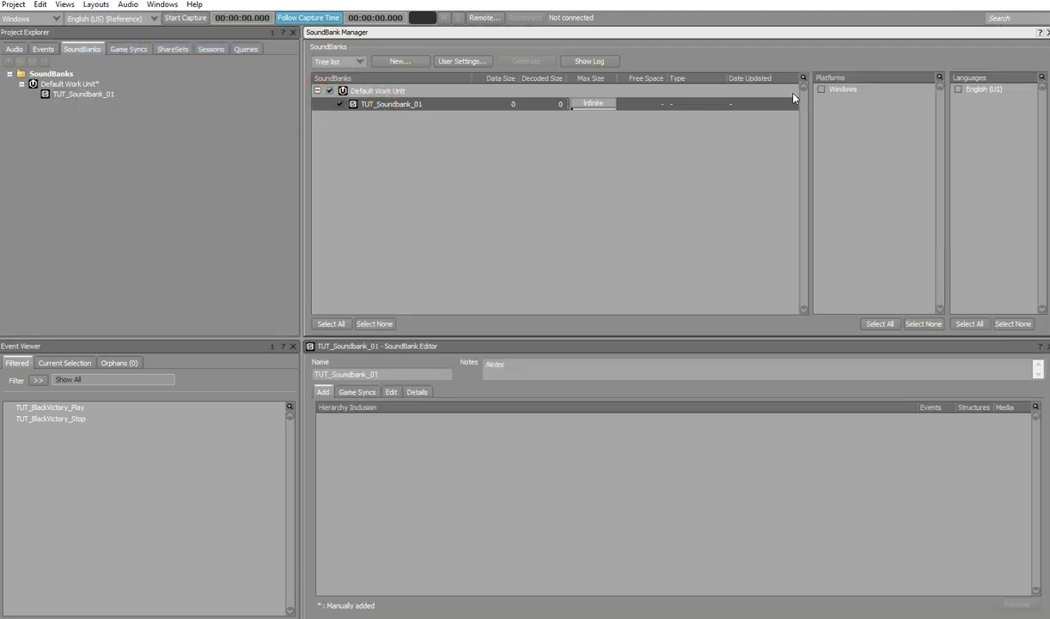
left_click(821, 89)
left_click(959, 89)
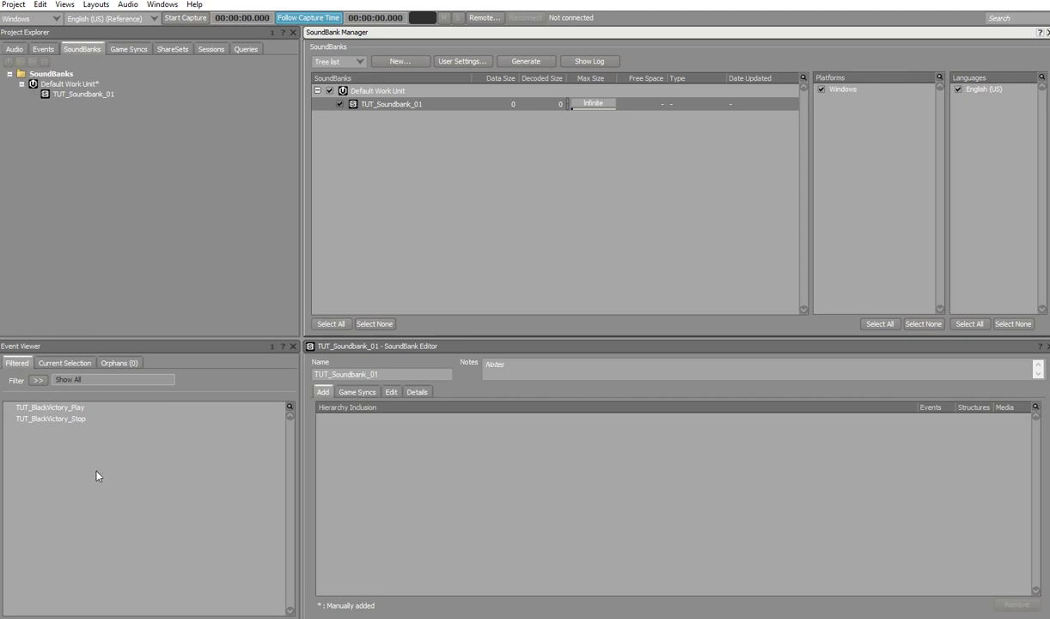
Add the TUT_BlackVictory_Play and TUT_BlackVictory_Stop events to TUT_Soundbank_01 and generate the SoundBank, closing the report
left_click(71, 408)
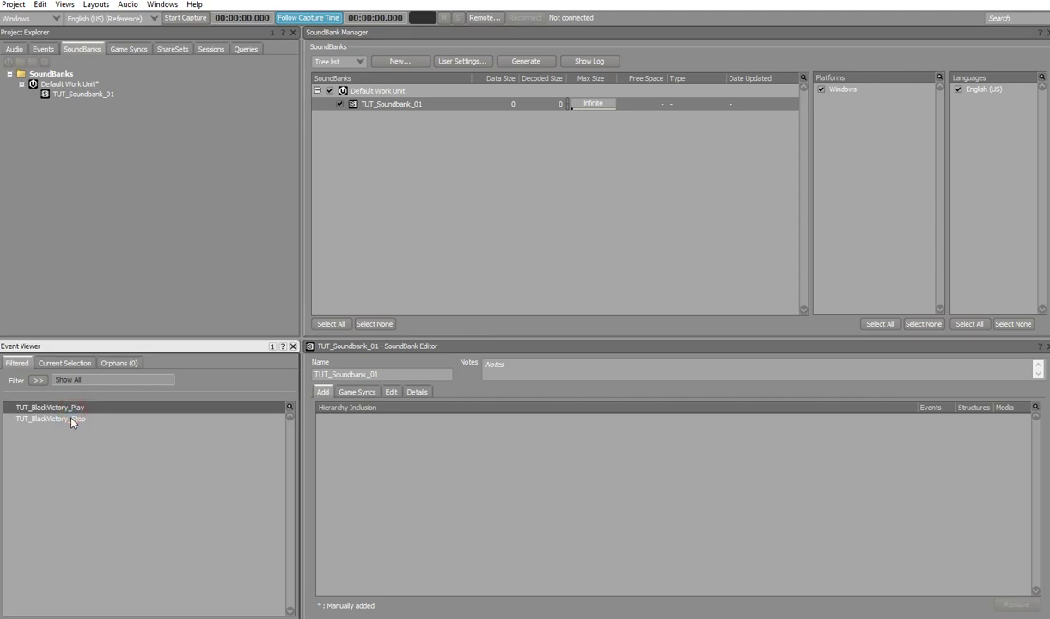
left_click(72, 419, "shift")
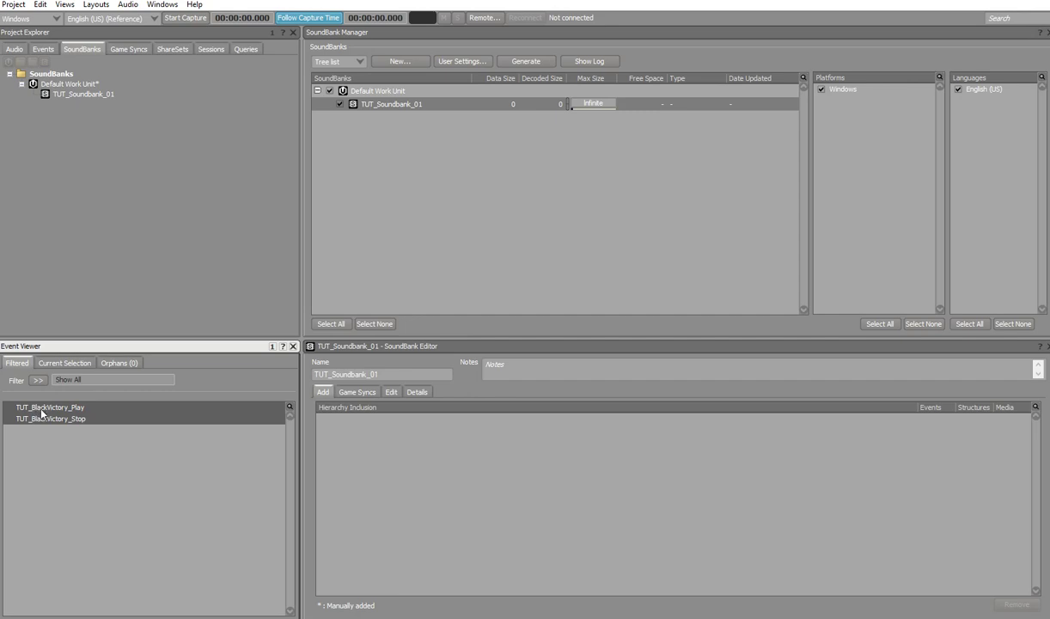
left_click(405, 106)
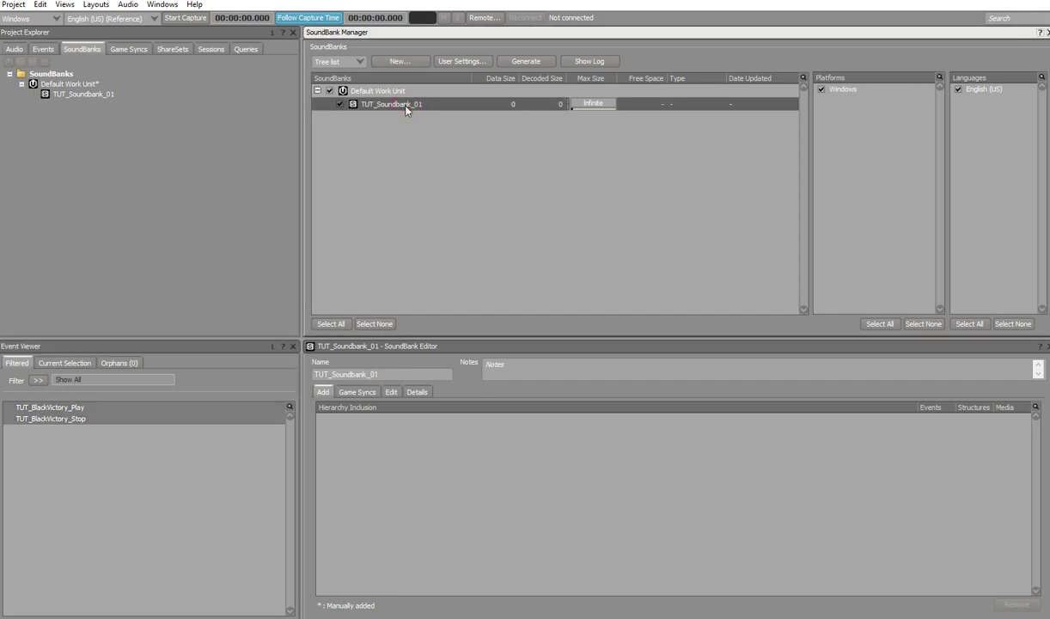
left_click_drag(70, 409, 405, 452)
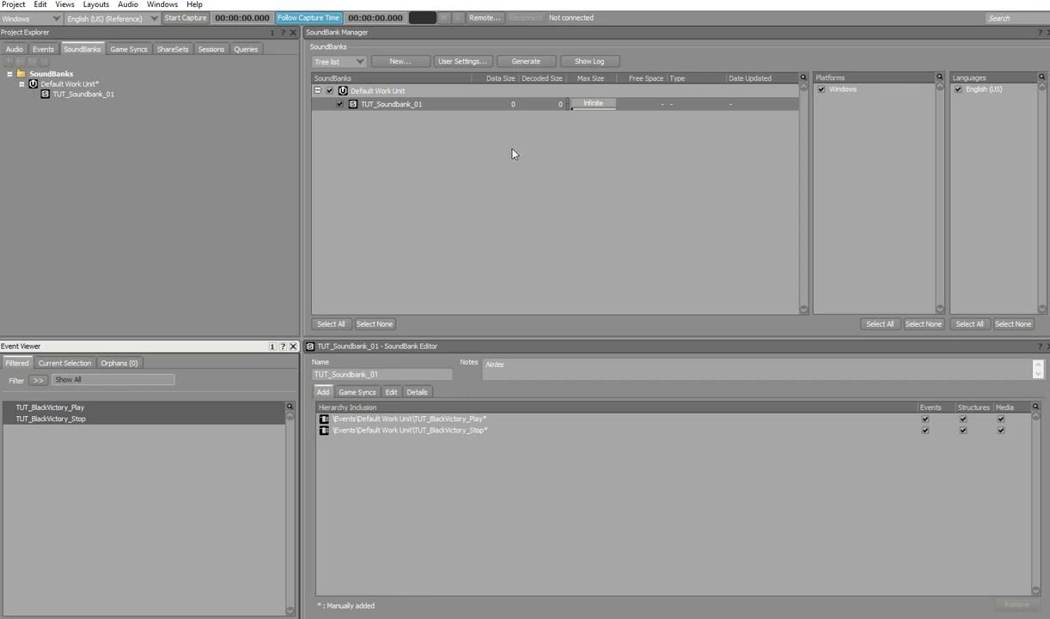
left_click(528, 62)
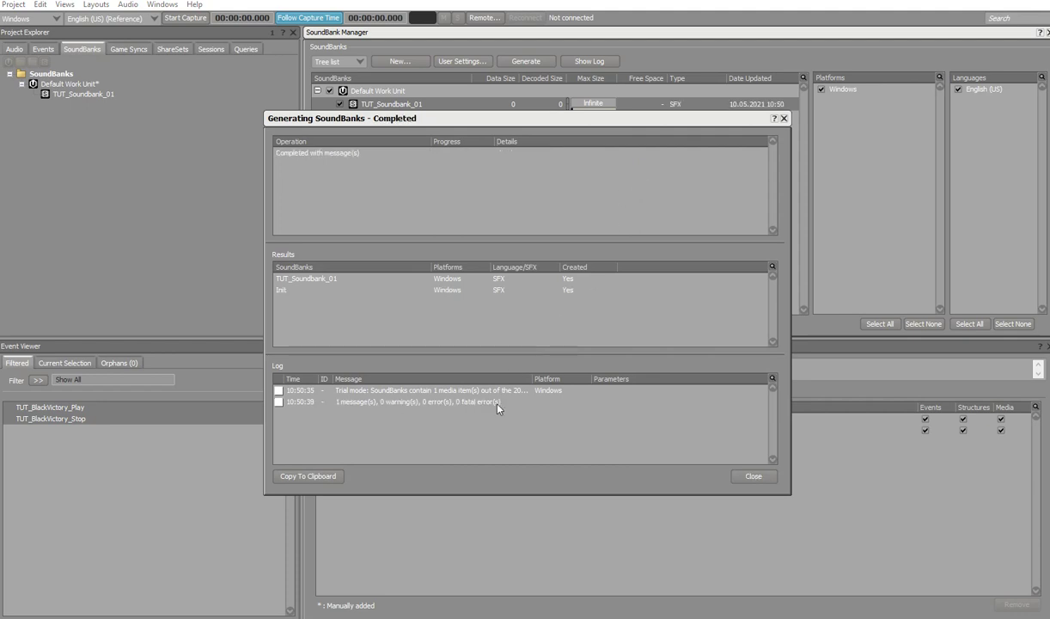
left_click(751, 476)
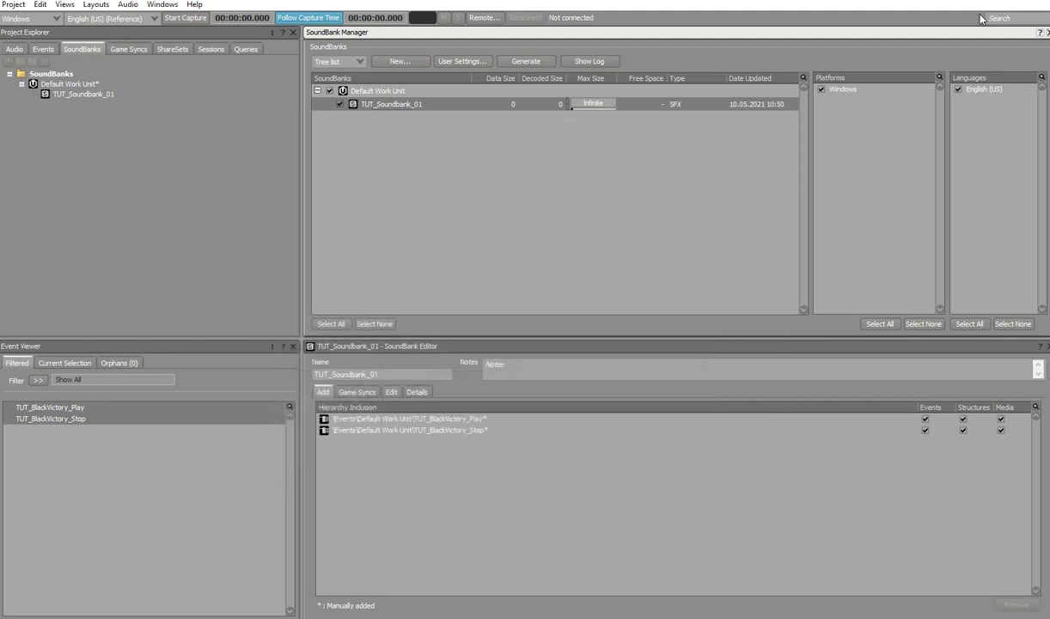
Switch to File Explorer and copy TUT_Soundbank_01.bnk and 236813807.wem from WwiseProjects\Tutlorial01\GeneratedSoundBanks\Windows in Documents
left_click(938, 1)
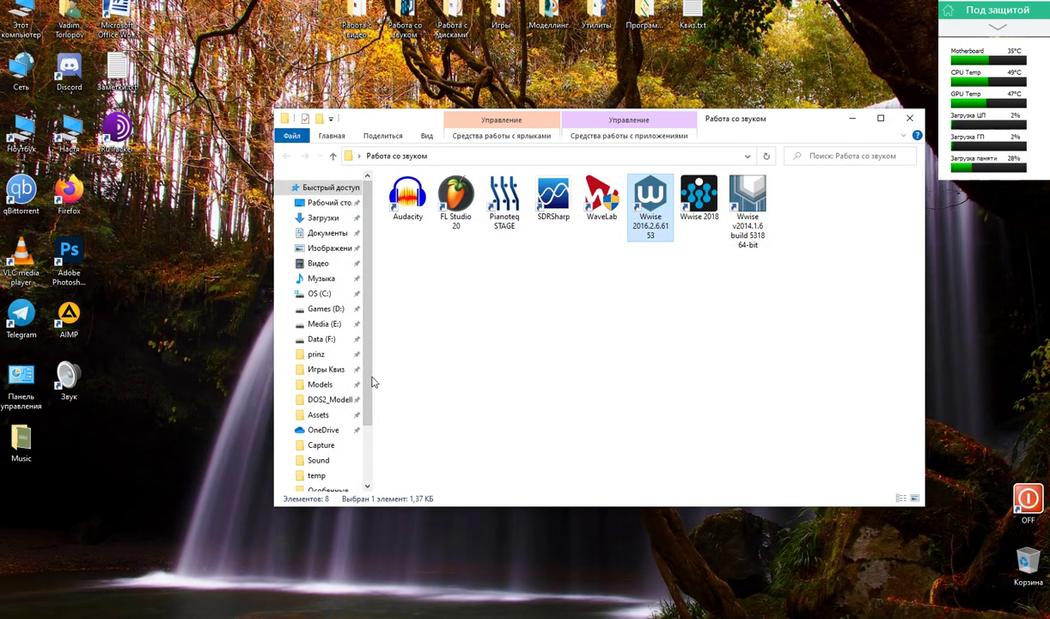
left_click(327, 233)
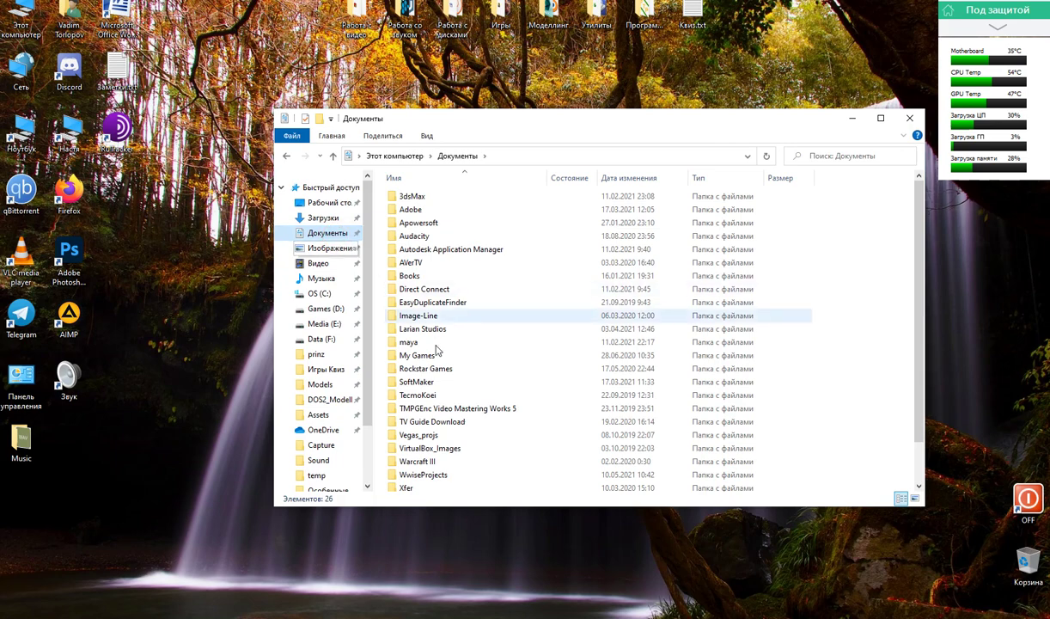
double_click(433, 475)
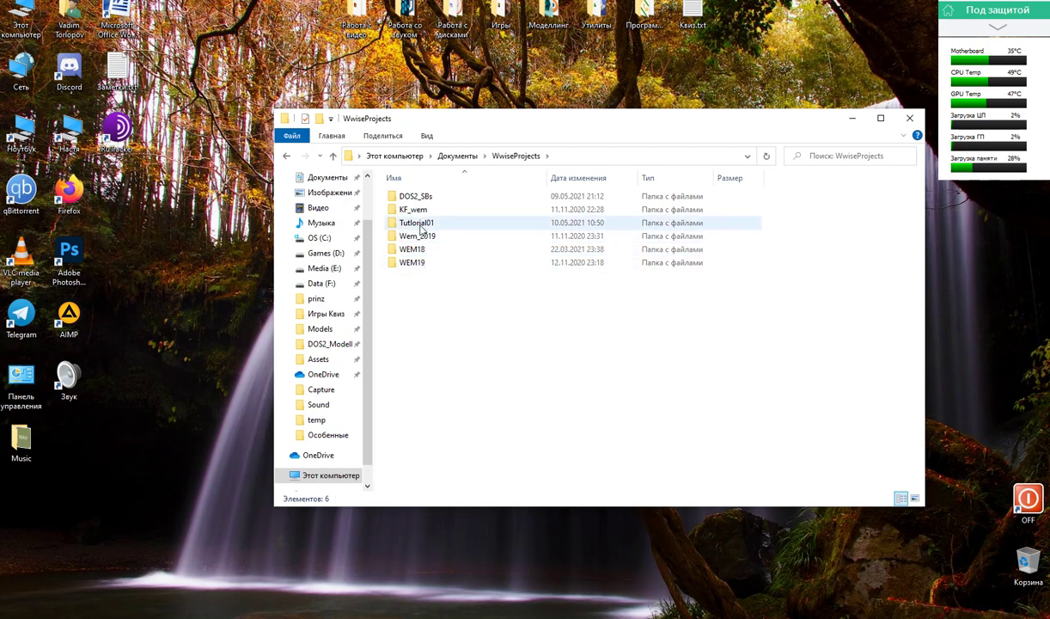
double_click(419, 224)
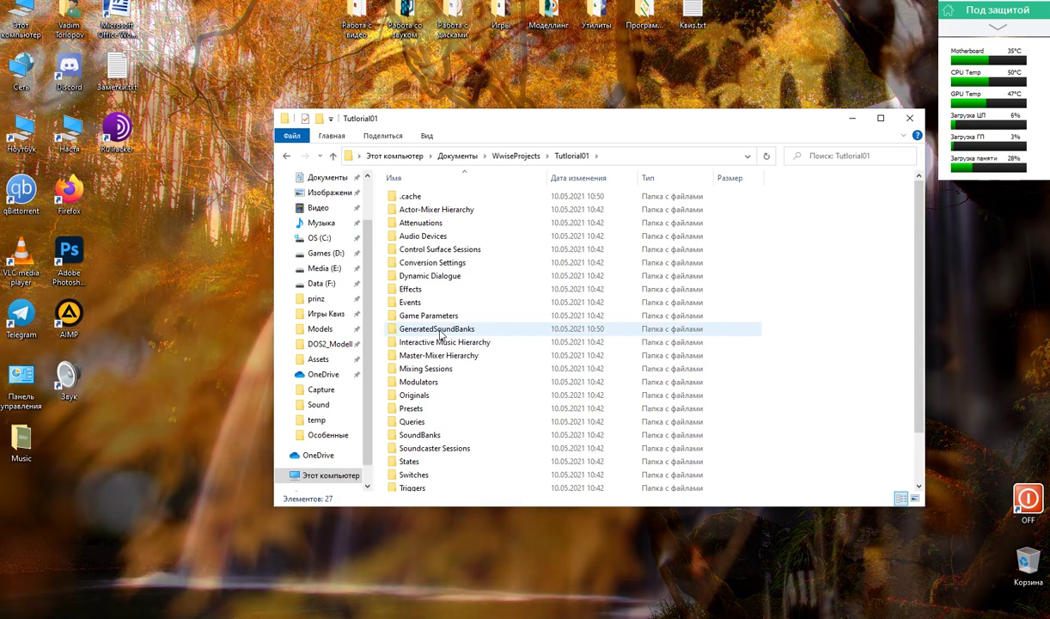
double_click(444, 330)
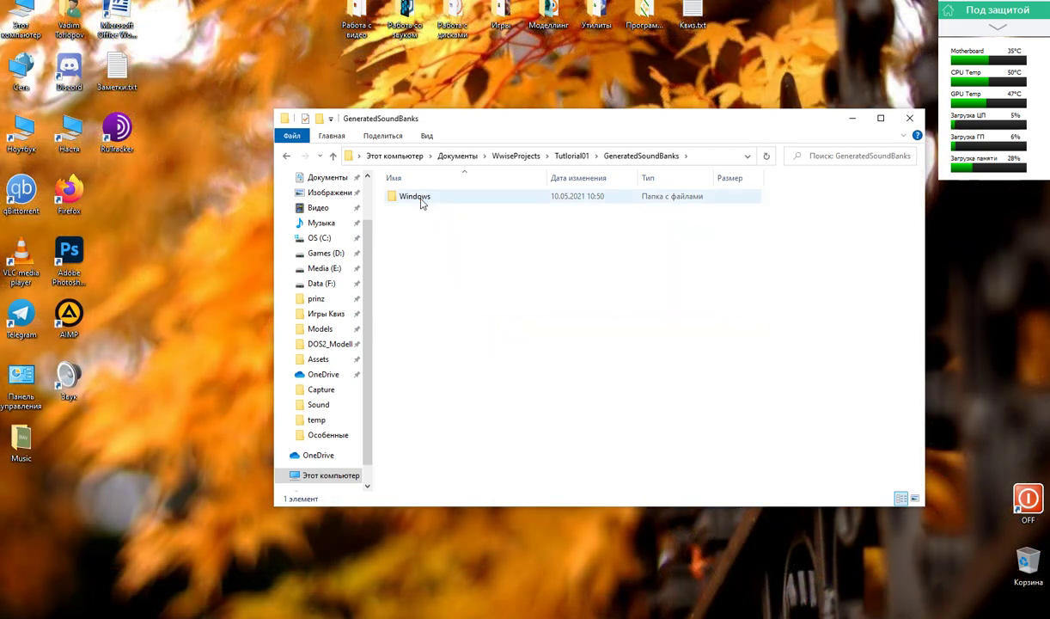
double_click(420, 199)
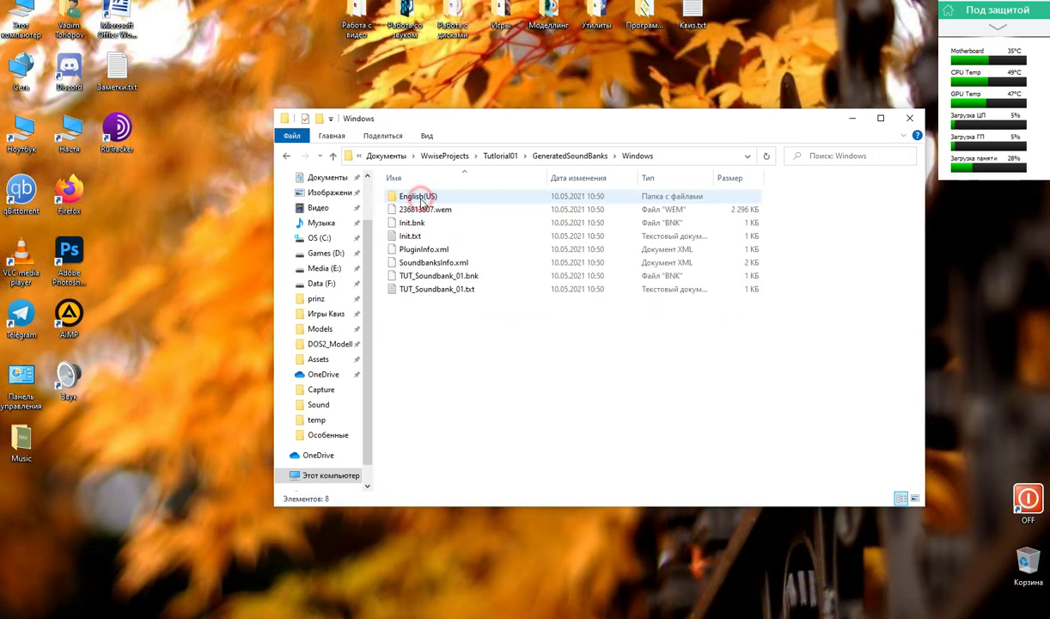
left_click(445, 277)
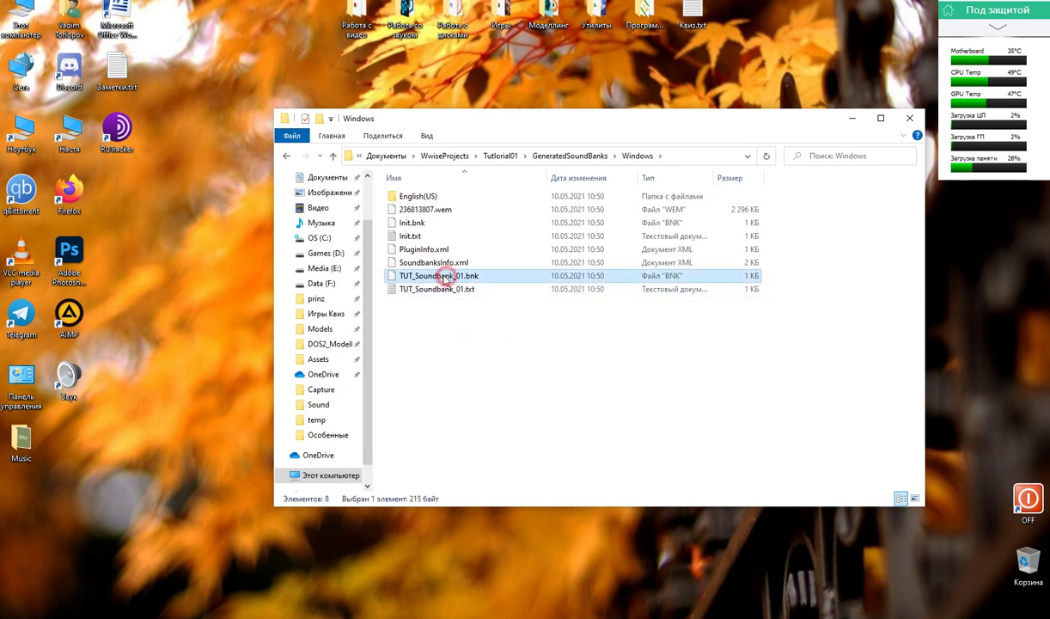
left_click(445, 213, "ctrl")
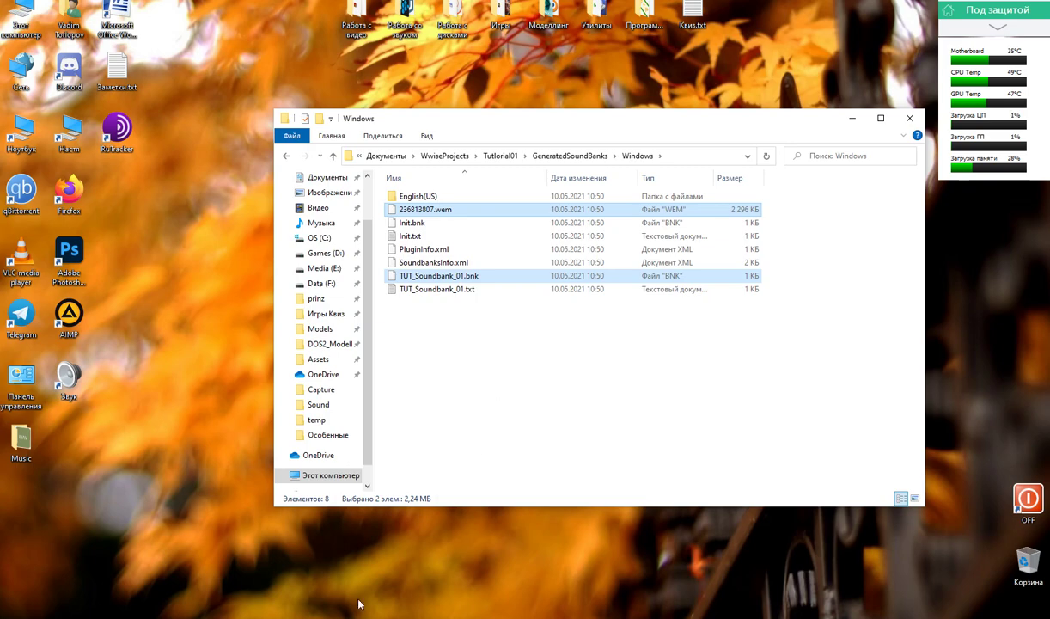
In the Divinity Original Sin 2 DefEd\Data\Public directory, create a folder named Assets inside the Tutorial mod folder and open it
key("alt+Tab")
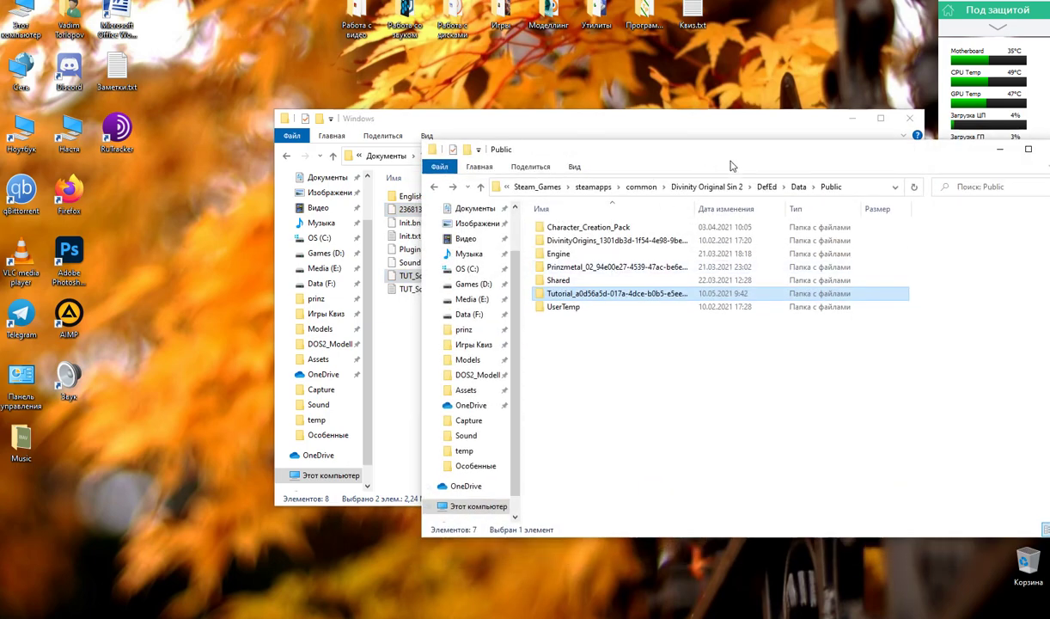
left_click_drag(720, 158, 584, 139)
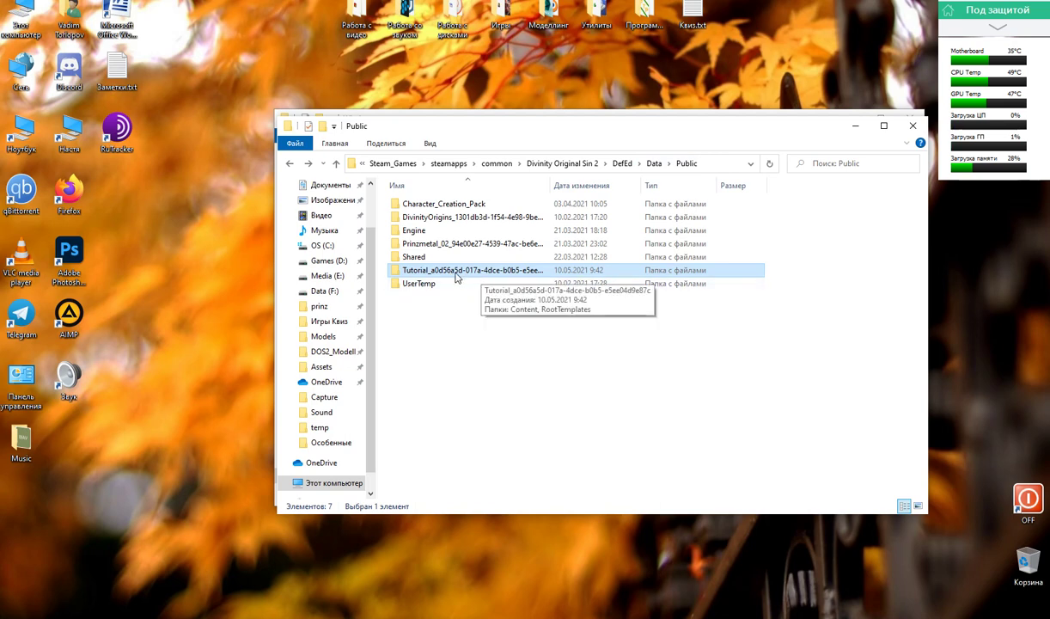
double_click(456, 276)
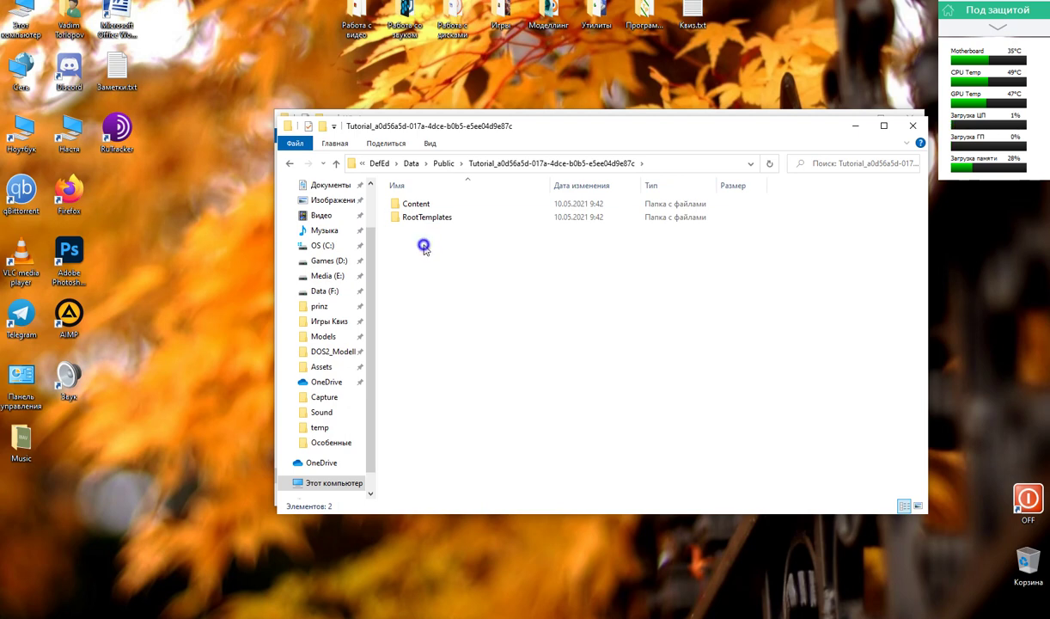
right_click(422, 247)
mouse_move(599, 397)
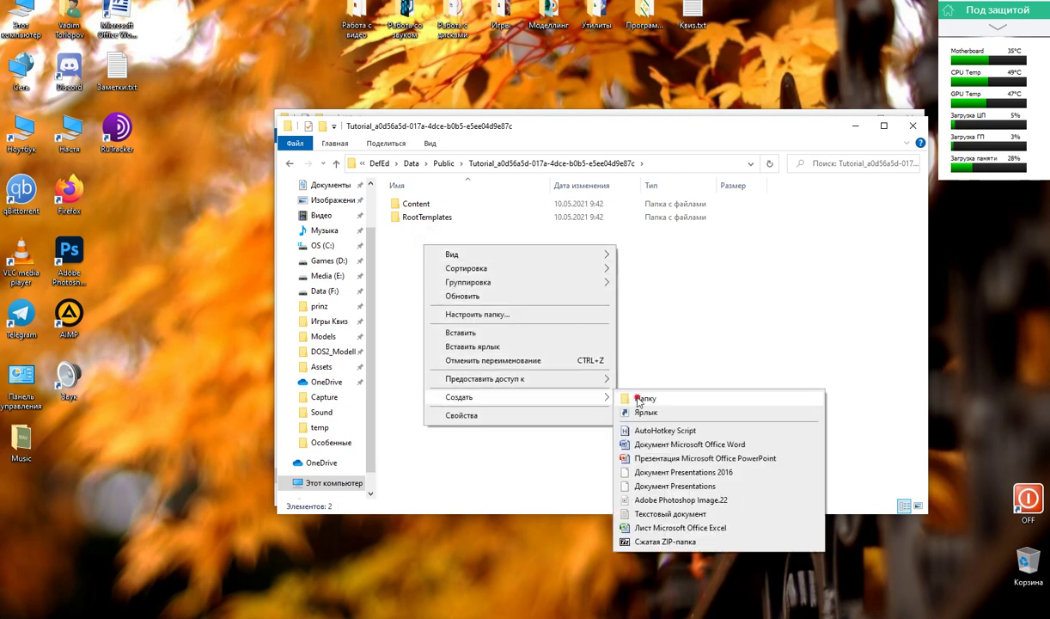
left_click(636, 399)
type("Asse")
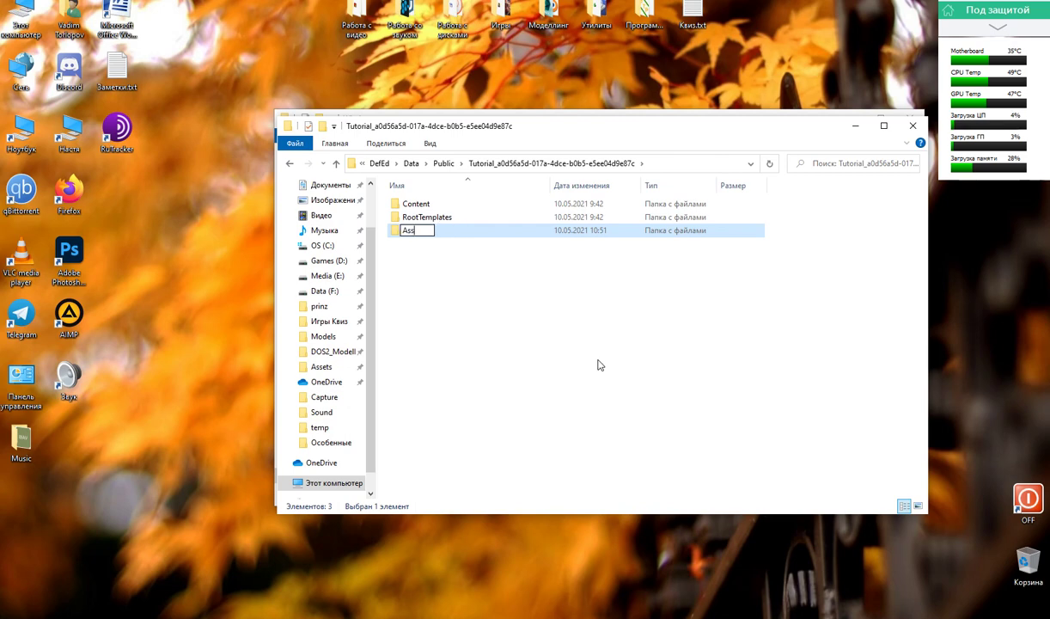
type("ts")
key("Return")
key("Return")
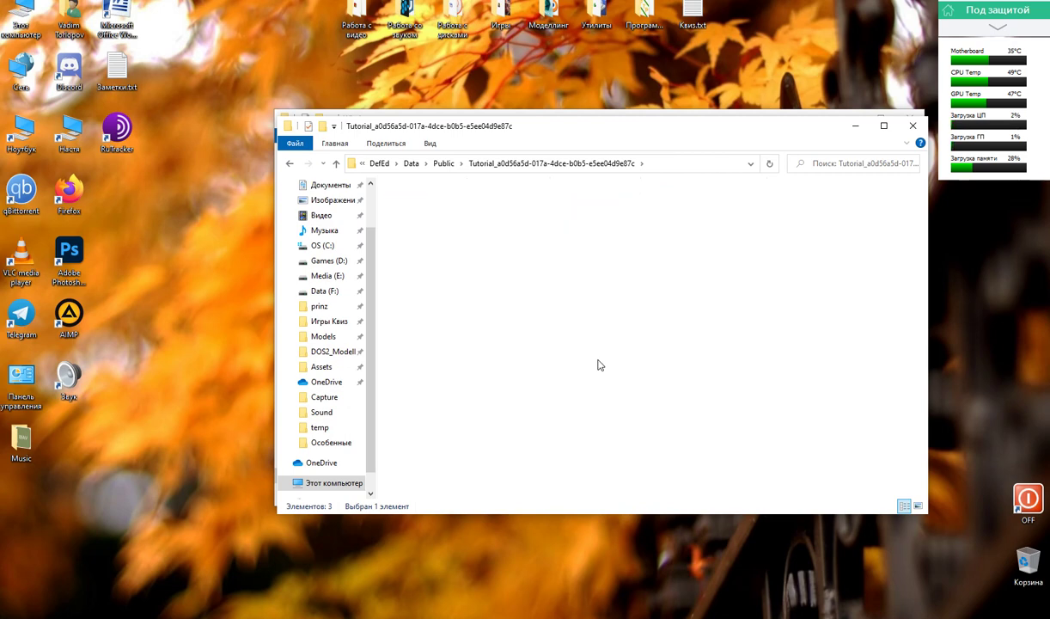
Create a folder named Sound inside Assets and paste the copied .wem and .bnk files into it
right_click(435, 230)
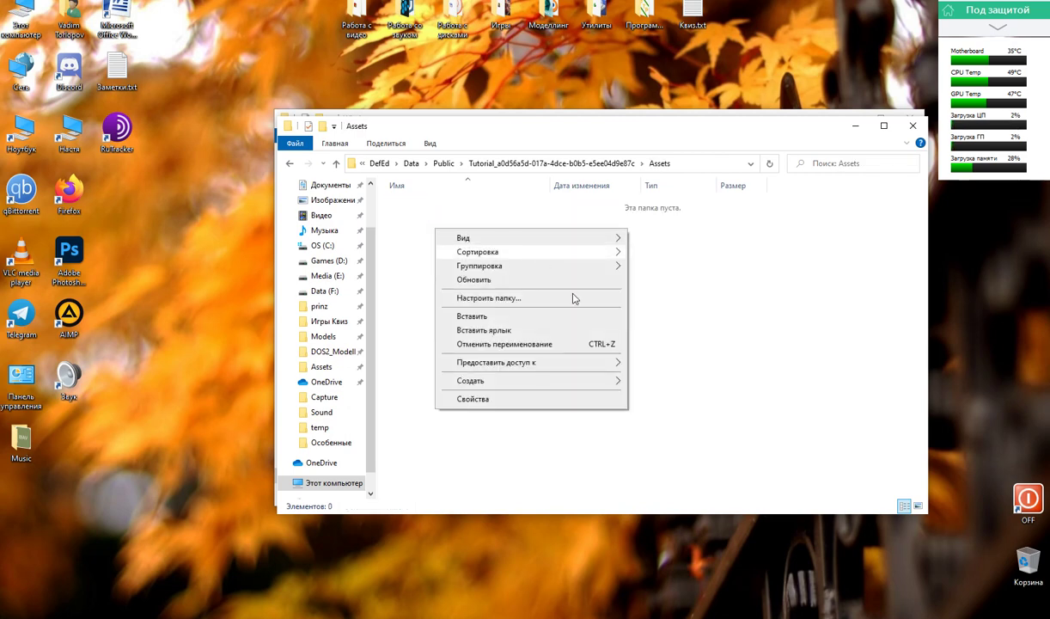
mouse_move(601, 380)
left_click(650, 381)
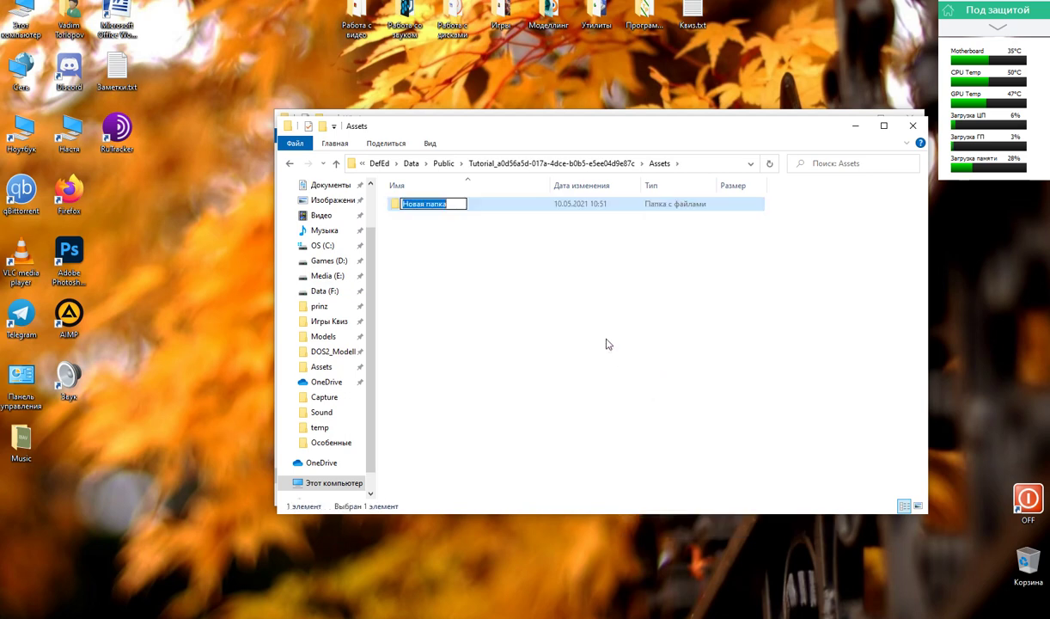
type("Sund")
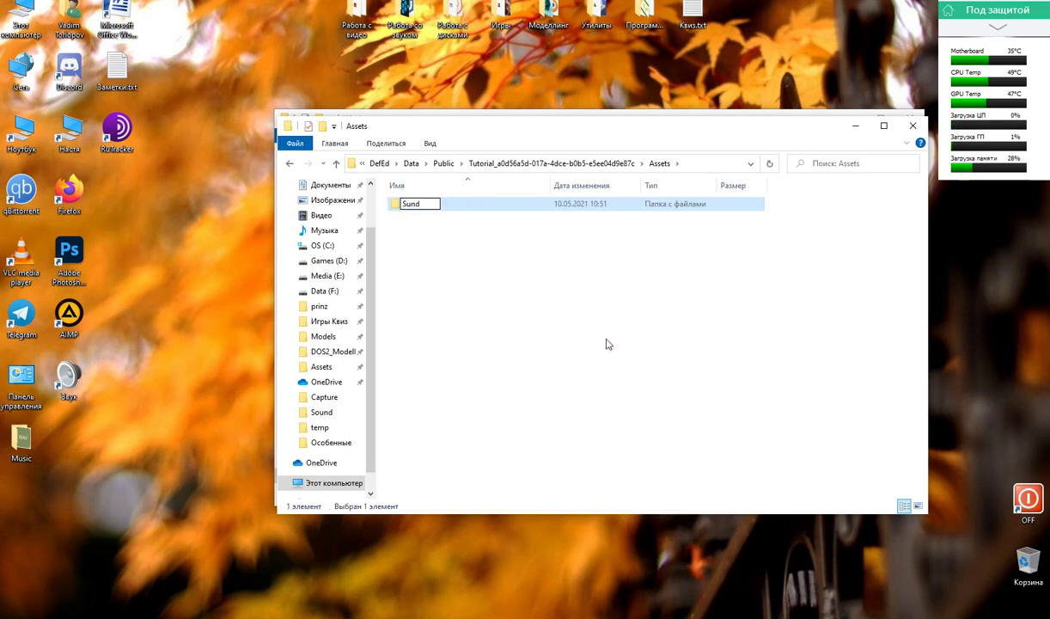
key("BackSpace")
key("BackSpace")
key("BackSpace")
type("ound")
key("Return")
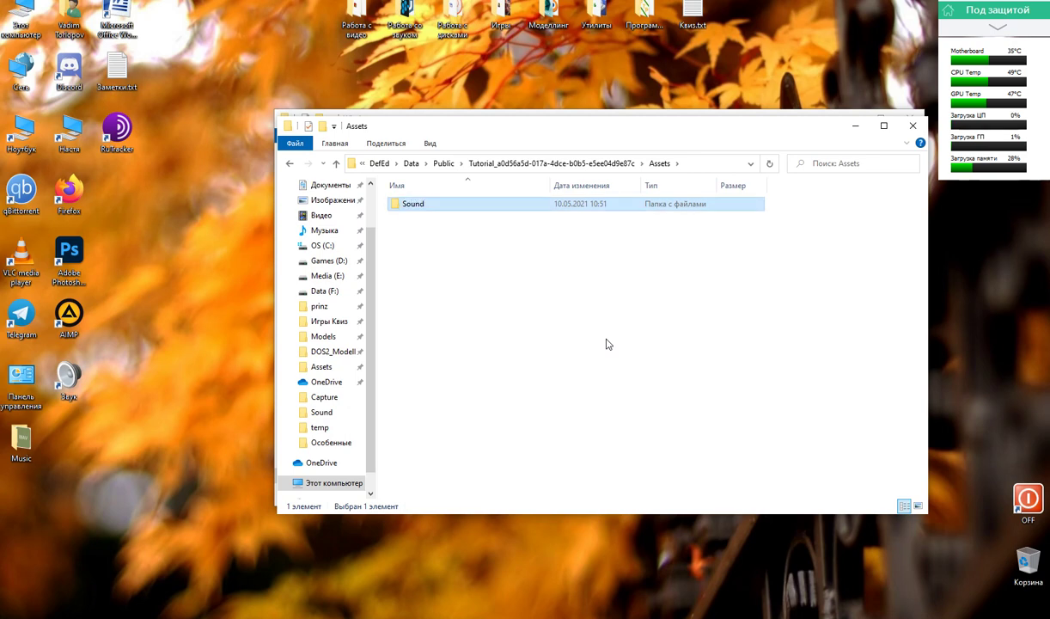
key("Return")
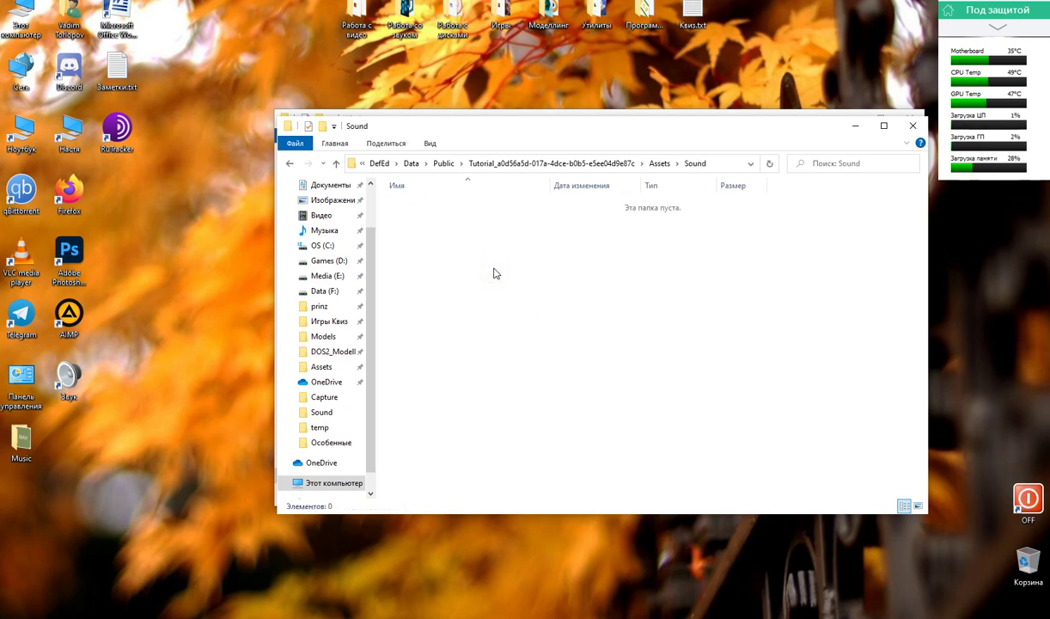
key("ctrl+v")
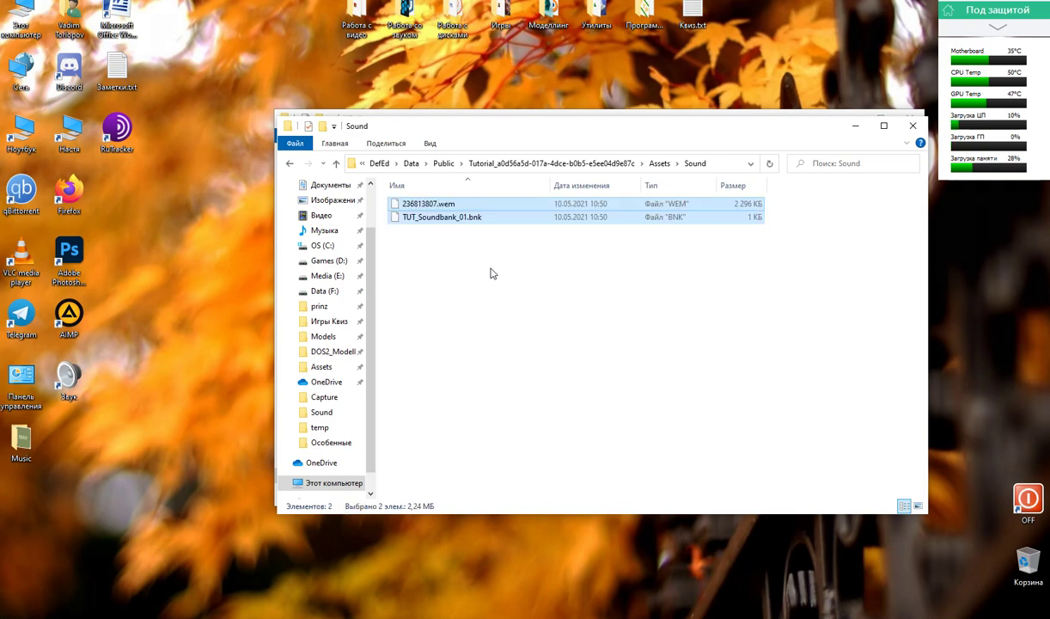
left_click(490, 273)
Extract GameplaySoundBanks.lsx, soundbank.txt and SoundBanks.lsx from the desktop archive DOS2_Sound.zip into the Sound folder
left_click_drag(586, 135, 733, 150)
left_click(609, 122)
left_click(809, 100)
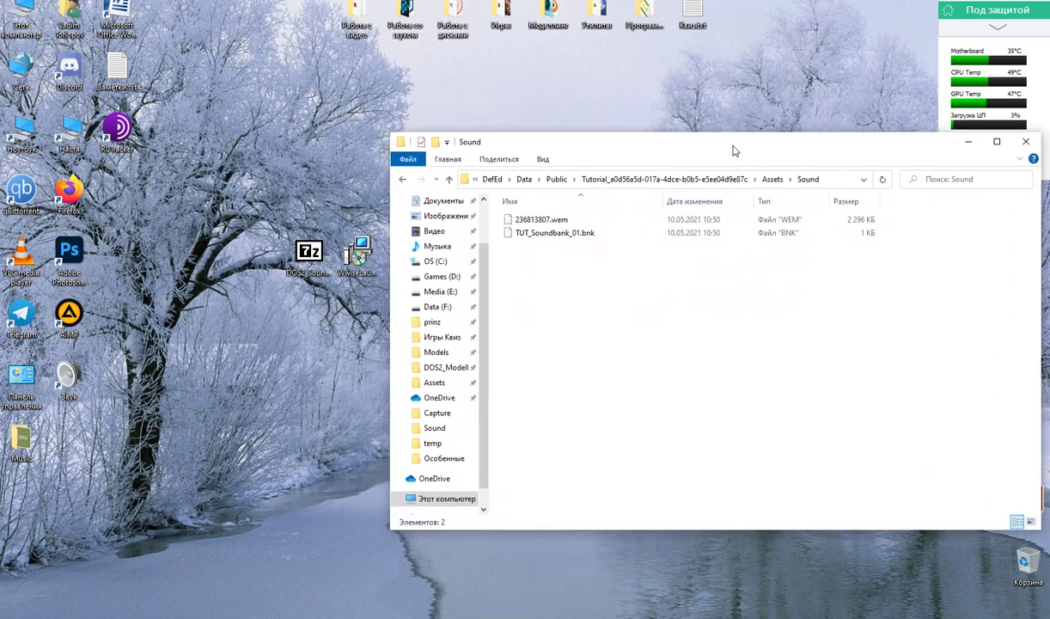
double_click(306, 258)
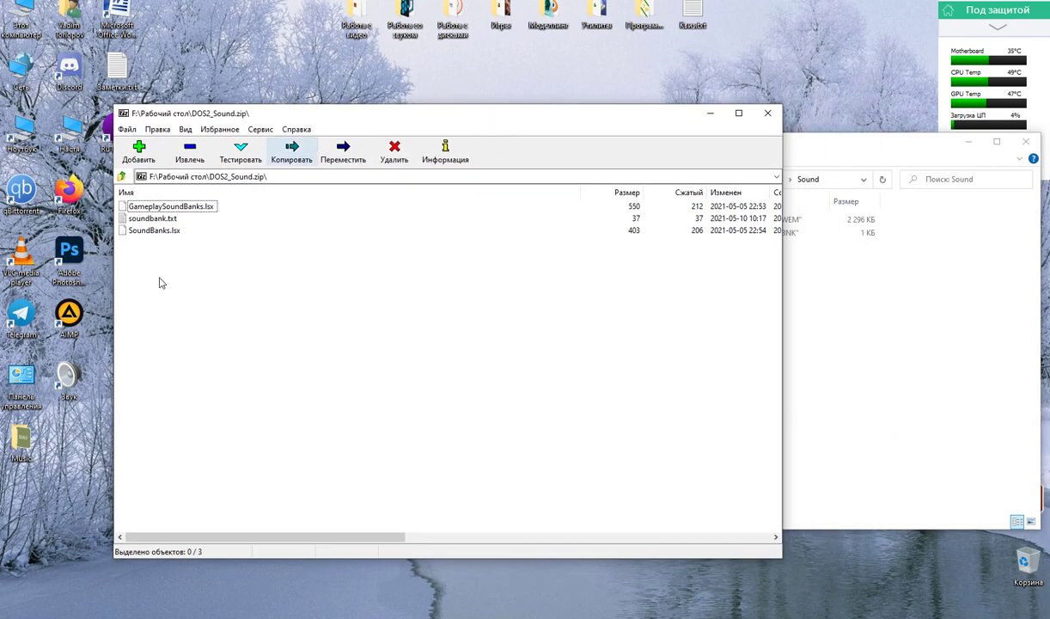
left_click(156, 230)
left_click(137, 206, "shift")
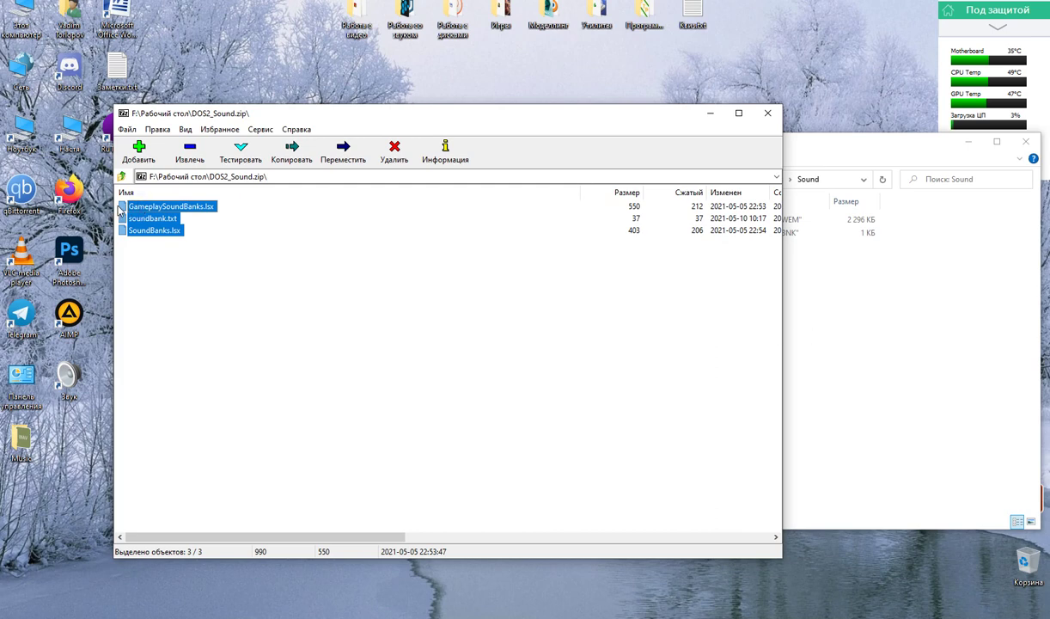
left_click_drag(121, 210, 792, 320)
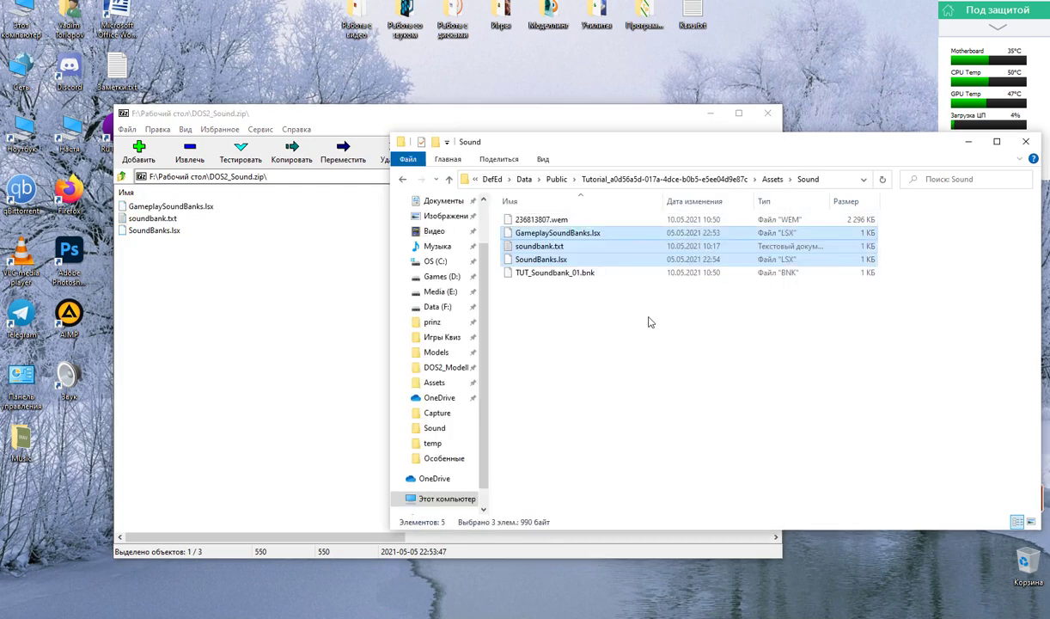
left_click(451, 112)
left_click(708, 112)
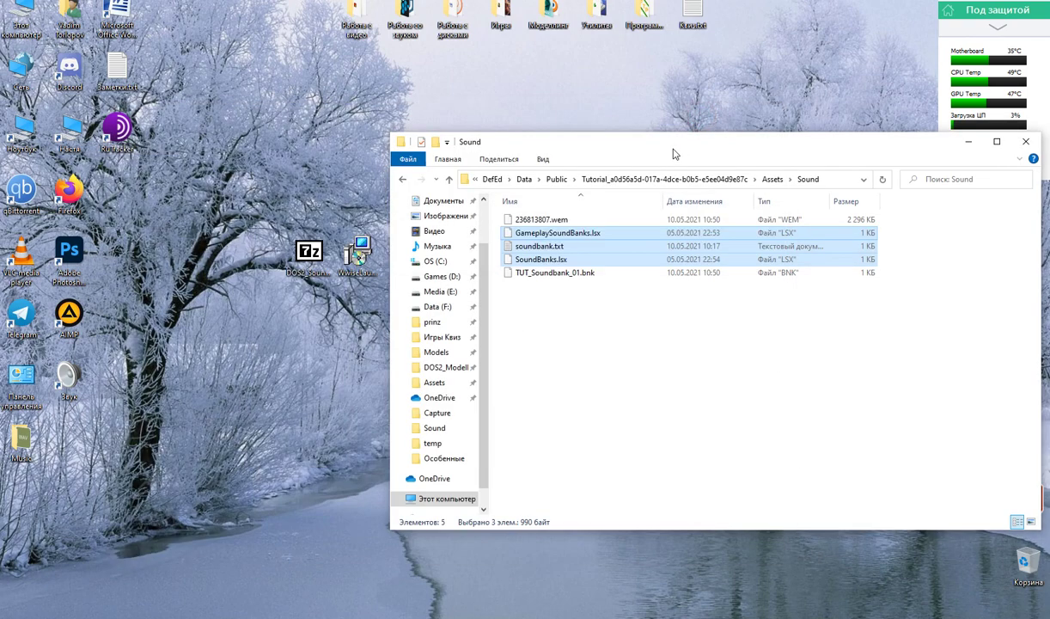
left_click_drag(675, 154, 597, 142)
left_click_drag(475, 129, 524, 131)
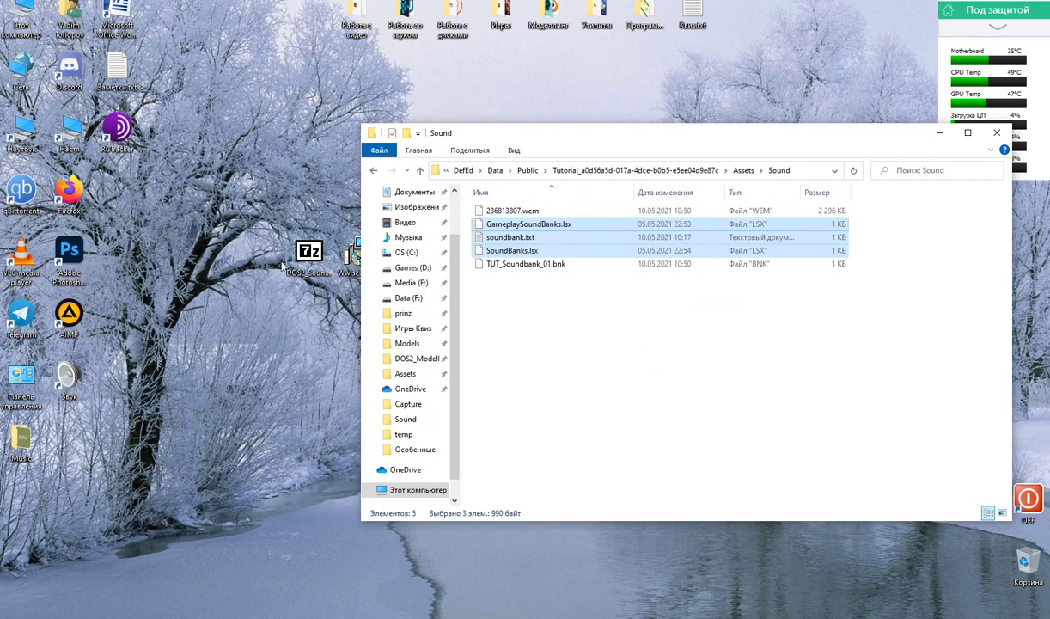
left_click_drag(653, 142, 549, 136)
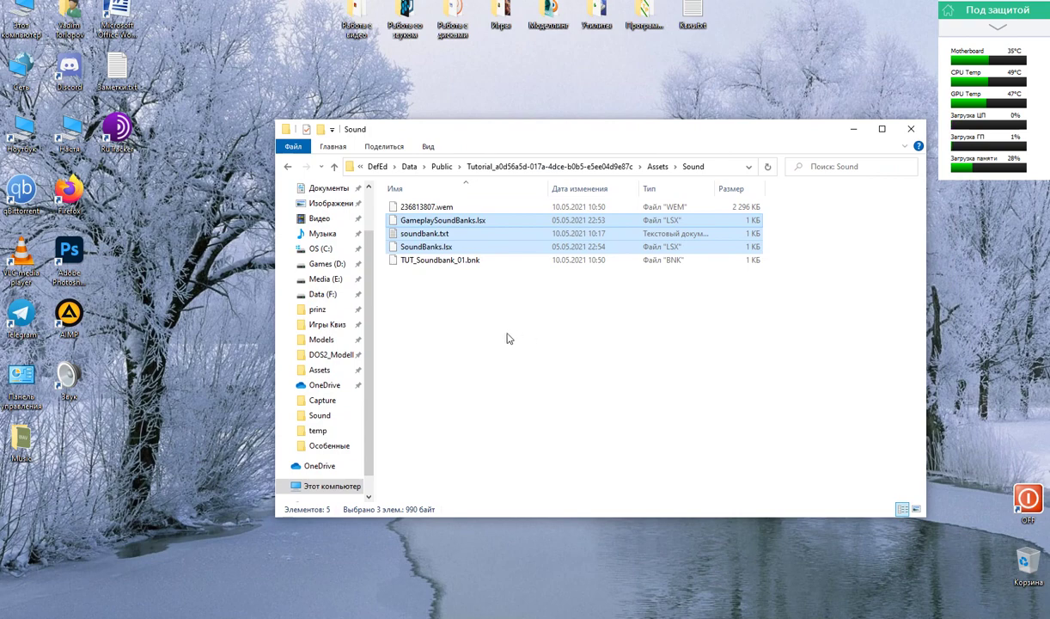
Open GameplaySoundBanks.lsx from the mod's Sound folder in Notepad++
left_click(472, 305)
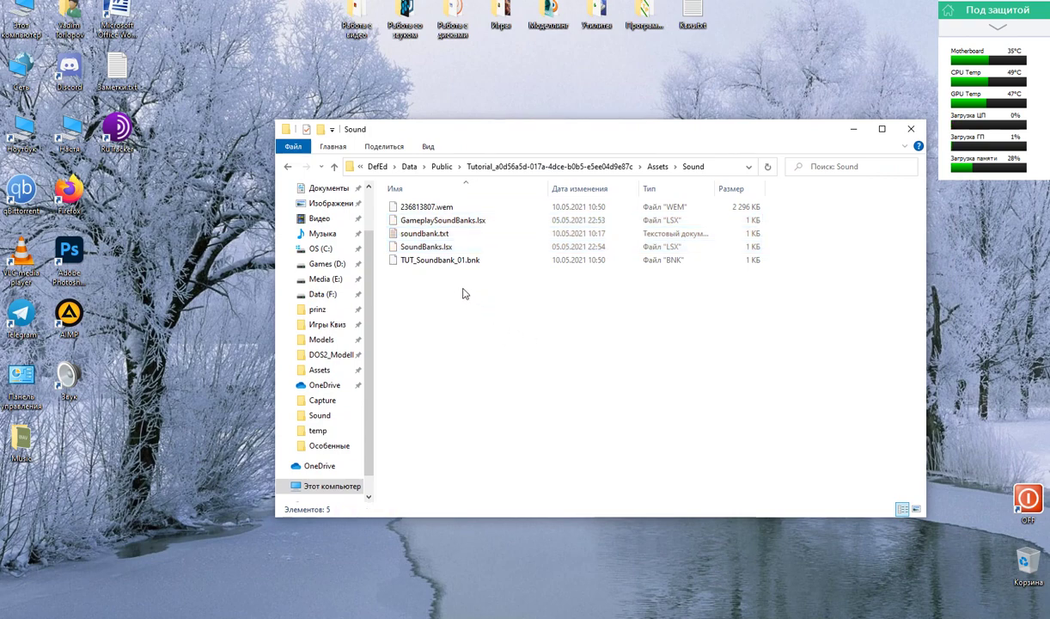
left_click(455, 222)
left_click(443, 247)
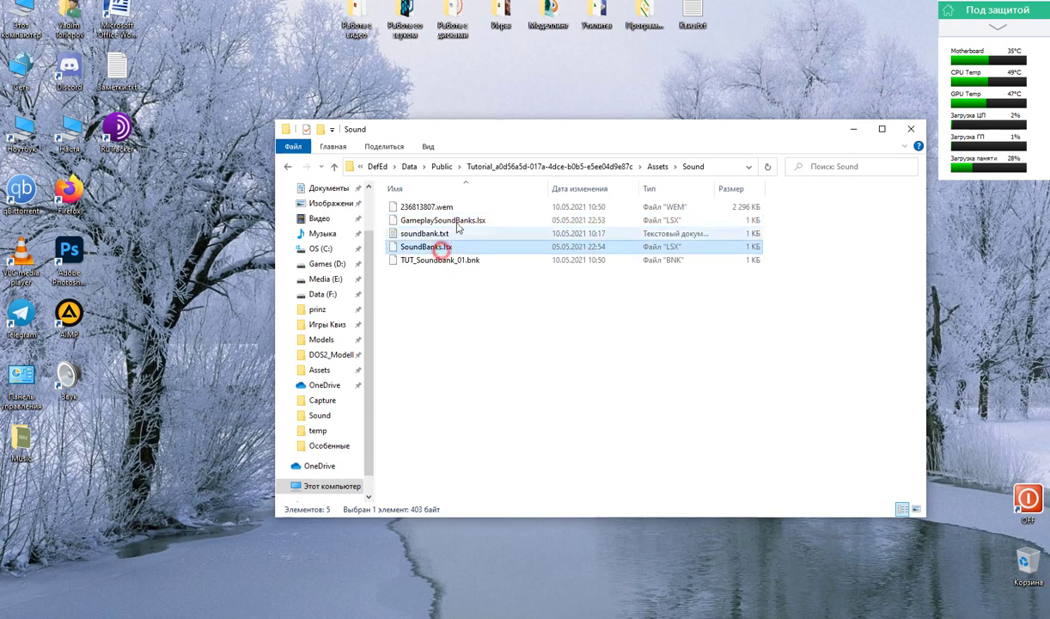
left_click(457, 221)
right_click(459, 224)
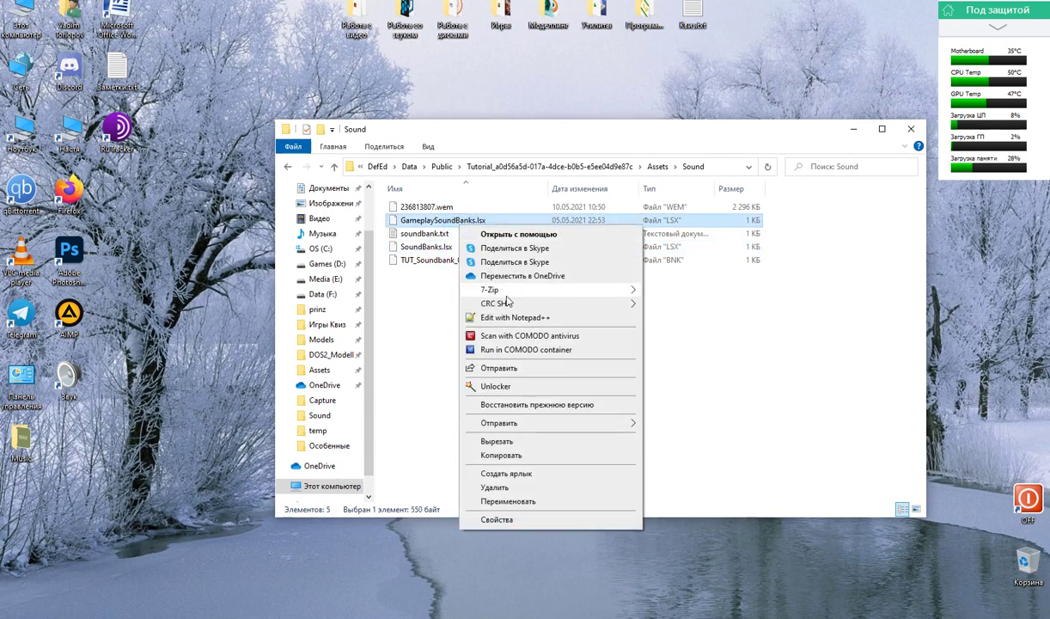
left_click(516, 318)
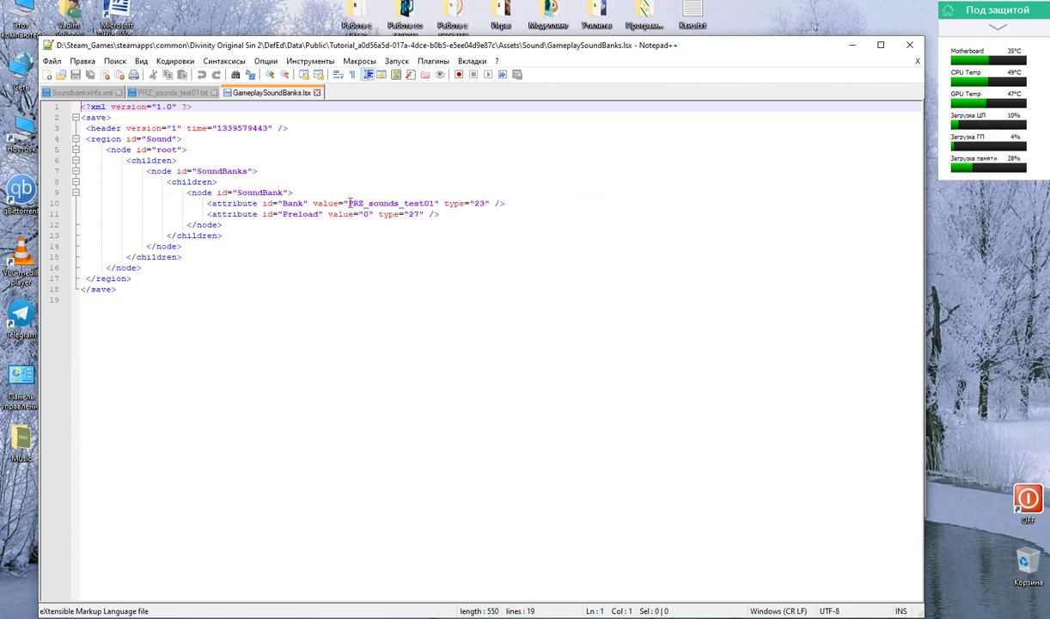
Set the Bank attribute value in GameplaySoundBanks.lsx to TUT_Soundbank_01 and save the file
left_click_drag(349, 202, 433, 213)
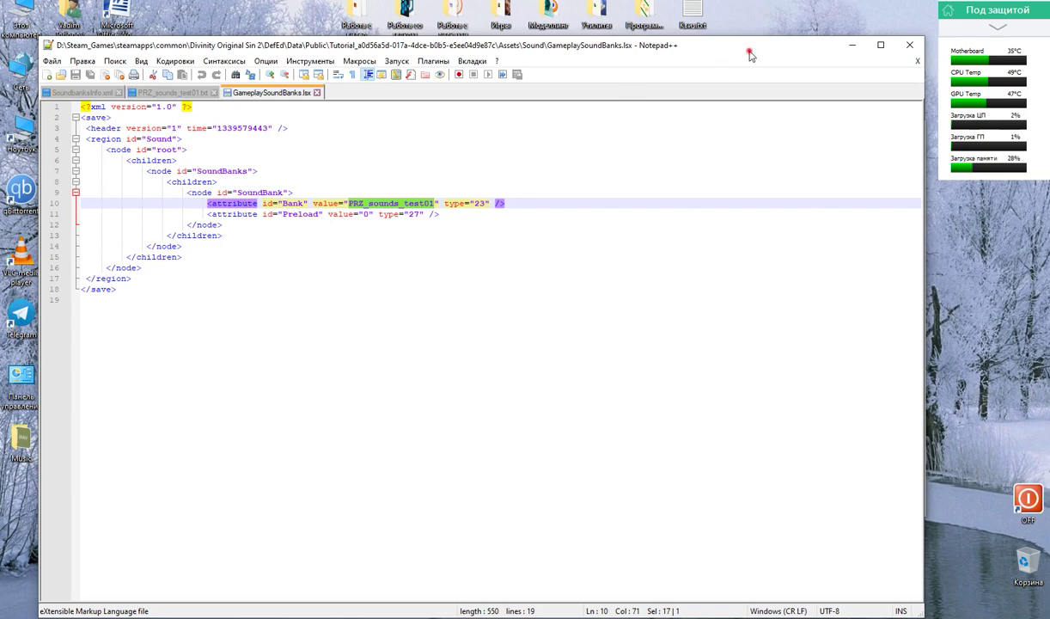
left_click_drag(721, 48, 763, 282)
left_click_drag(771, 277, 778, 296)
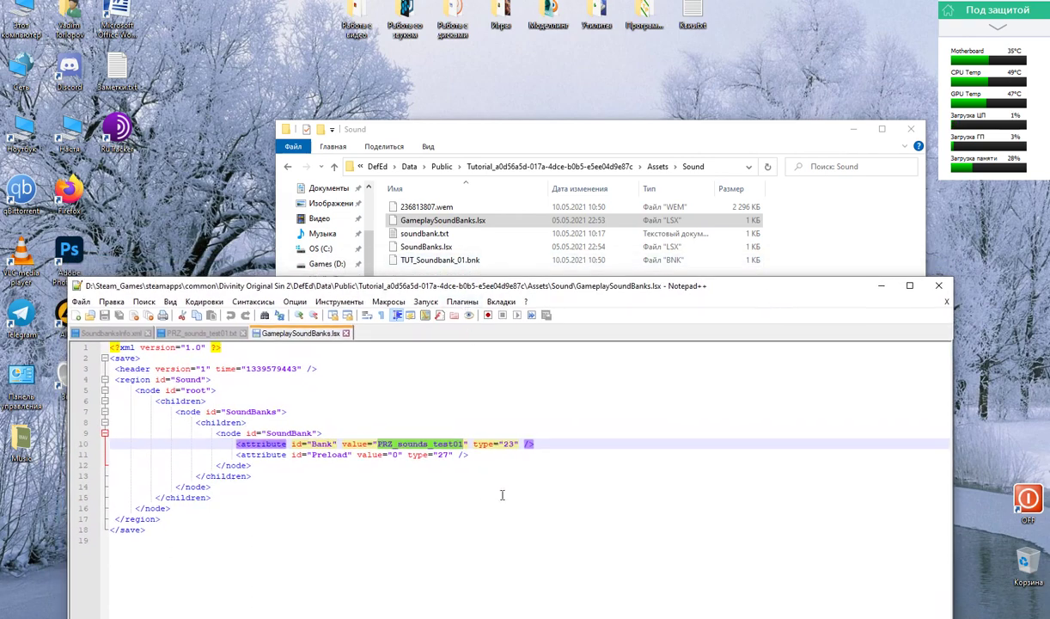
type("TUT")
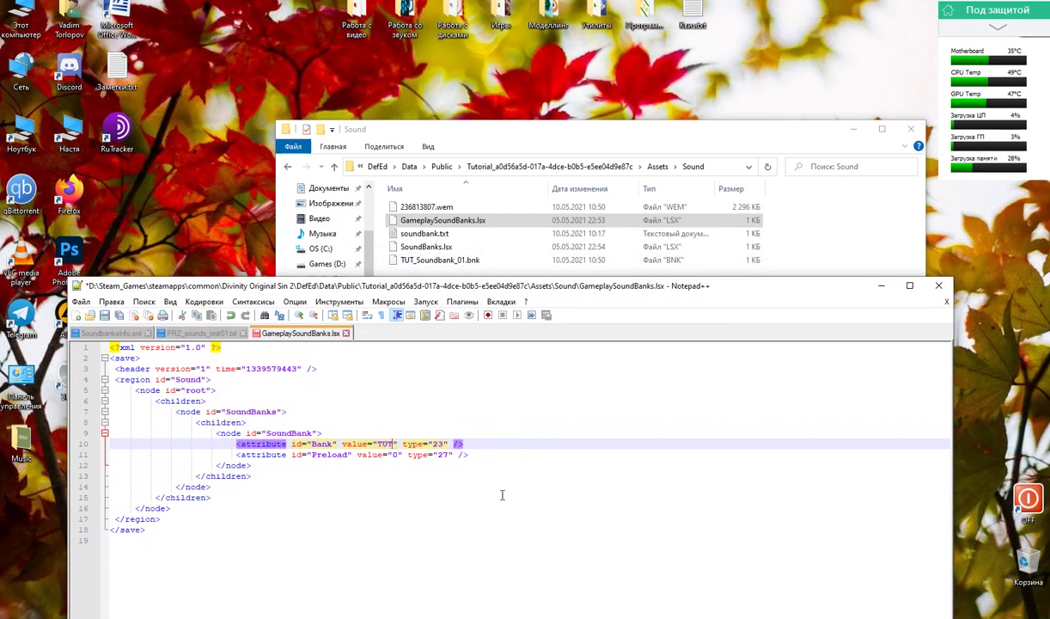
type("_Sounban")
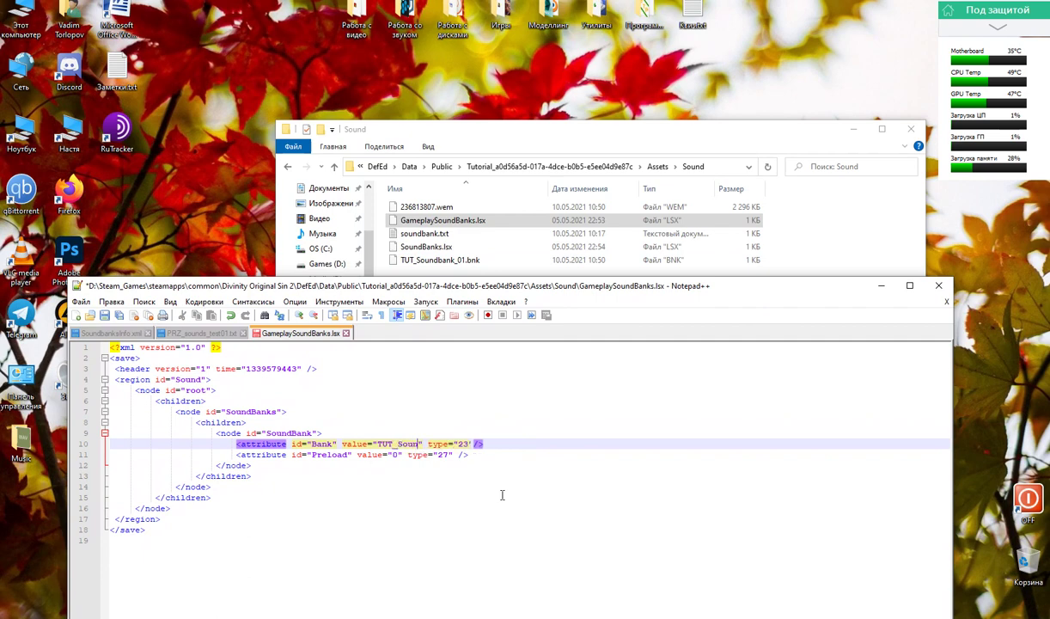
type("k")
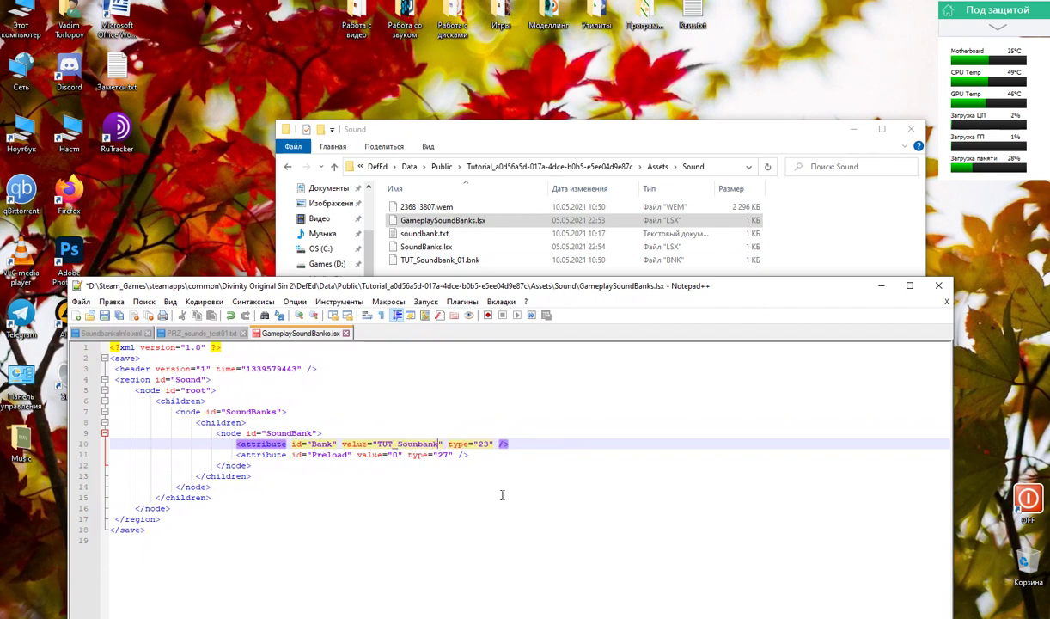
type("_01")
left_click(419, 444)
type("d")
left_click(480, 478)
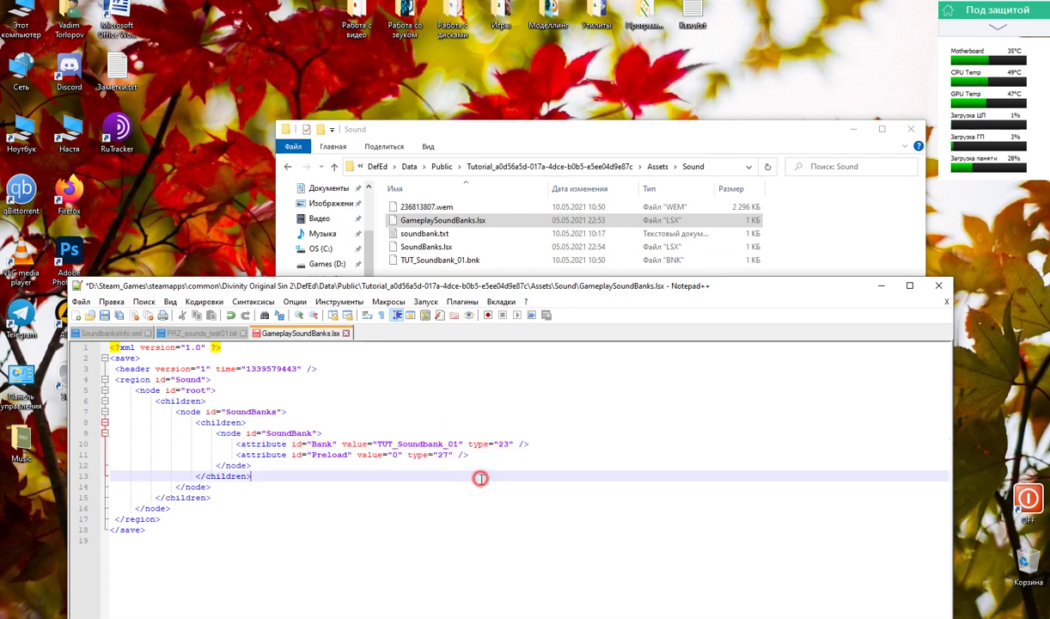
left_click(413, 444)
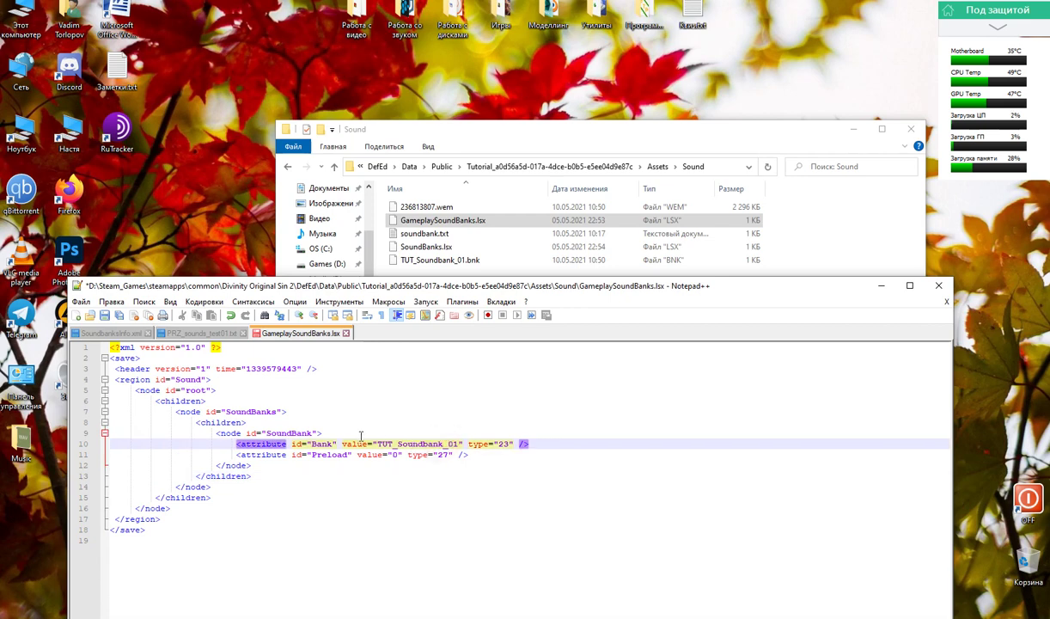
key("ctrl+s")
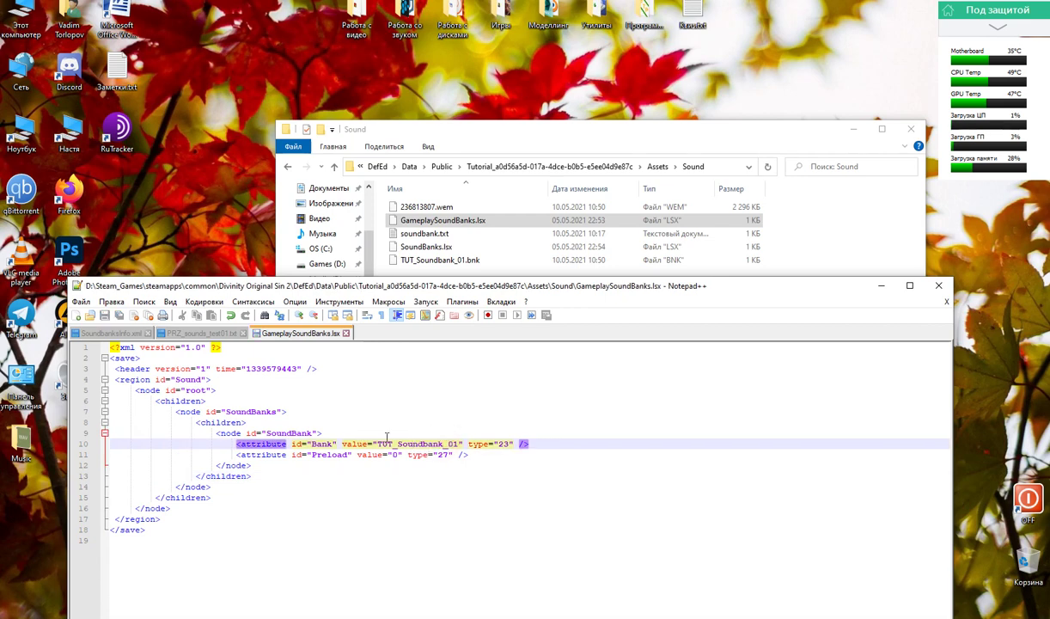
Copy the bank name TUT_Soundbank_01 from GameplaySoundBanks.lsx, then close the file and the editor
left_click_drag(378, 444, 442, 444)
double_click(442, 443)
key("ctrl+c")
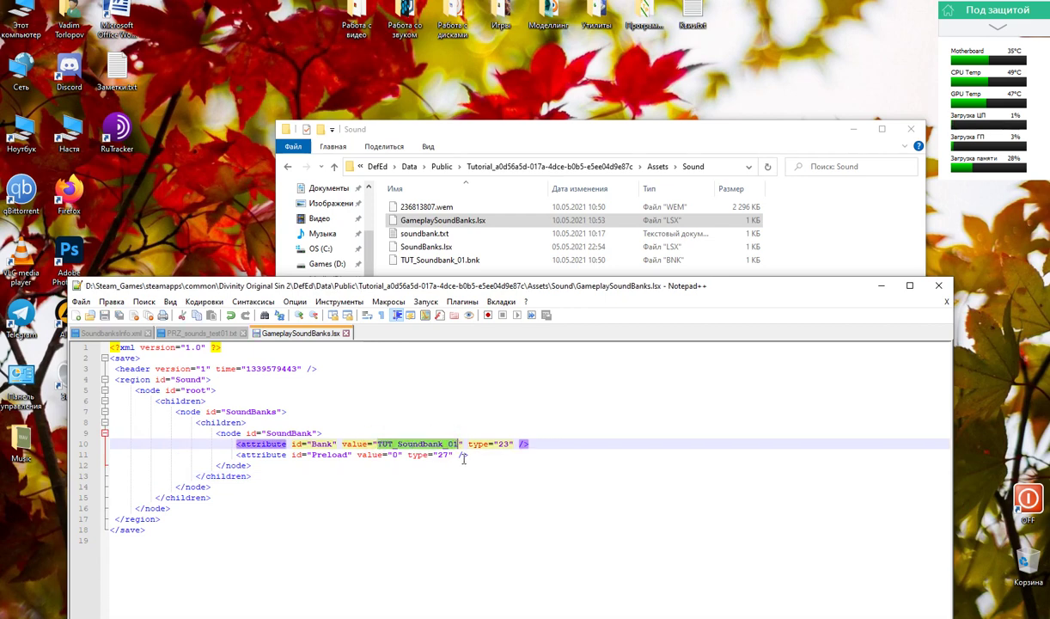
left_click(347, 333)
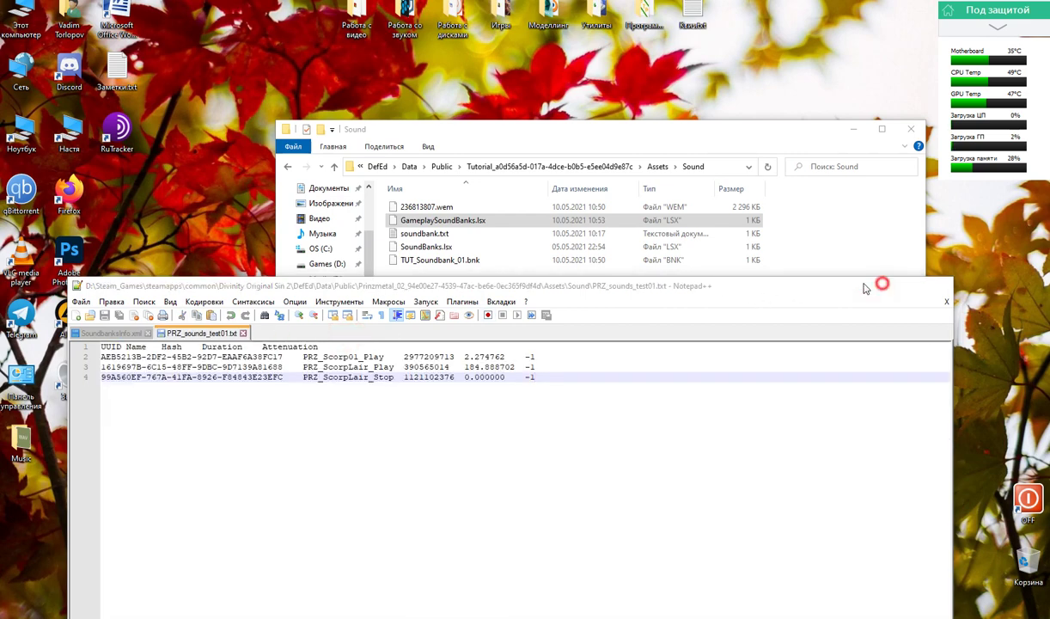
left_click(938, 286)
Open SoundBanks.lsx in Notepad++, replace its MapKey value with the copied name TUT_Soundbank_01, save, and return to the Sound folder
left_click(436, 249)
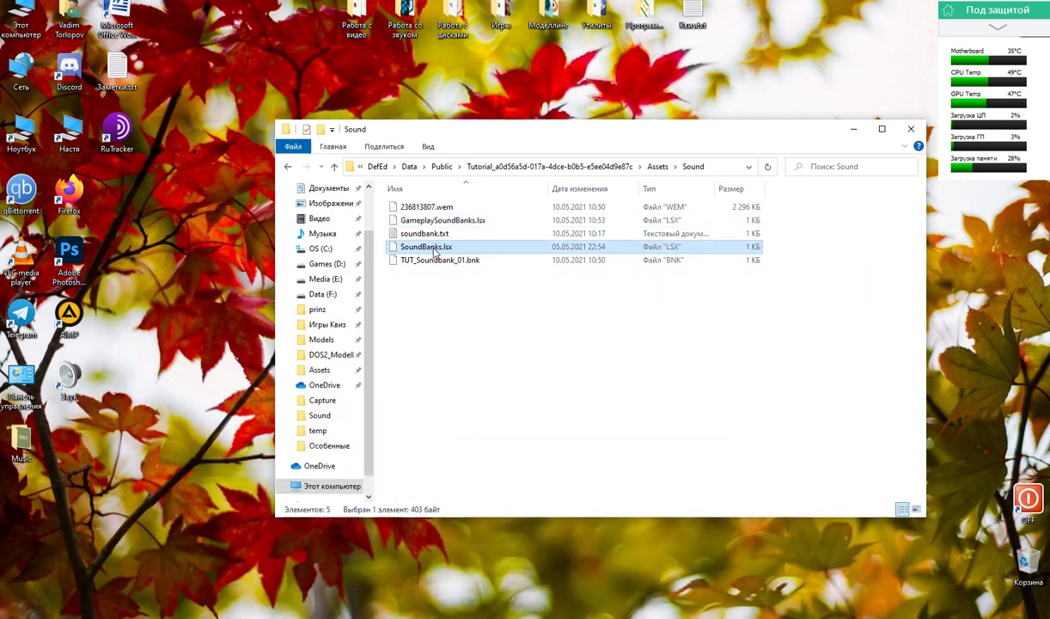
right_click(435, 250)
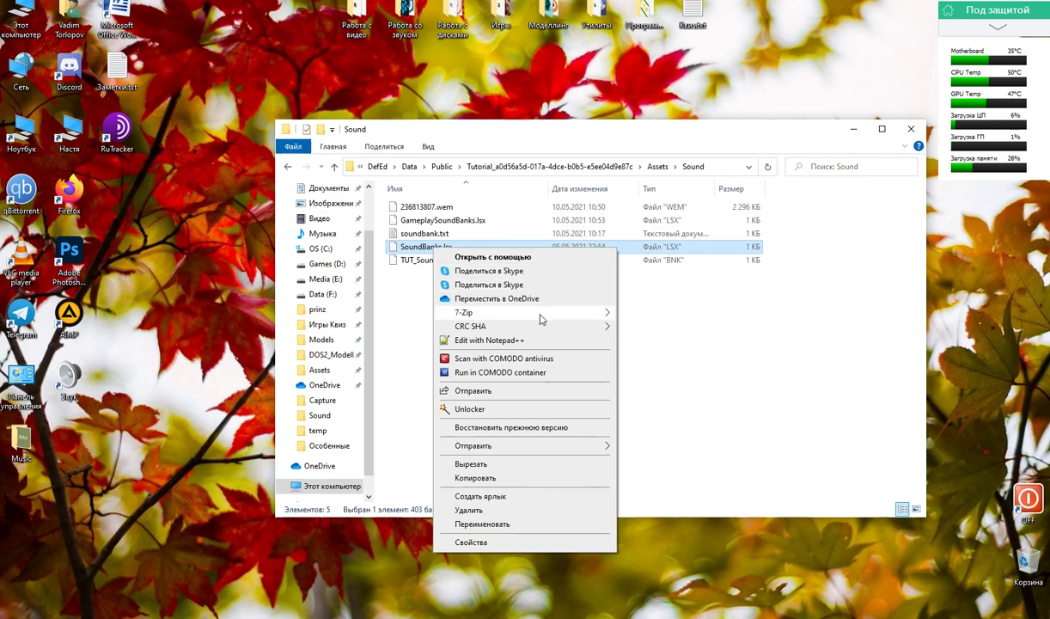
mouse_move(526, 312)
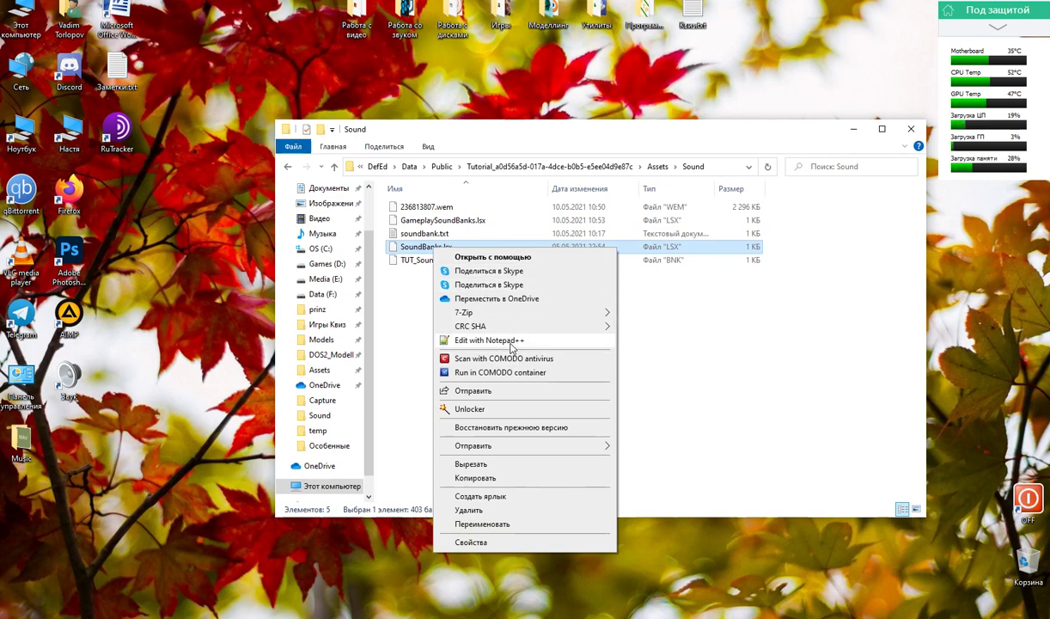
left_click(492, 340)
left_click_drag(347, 422, 435, 421)
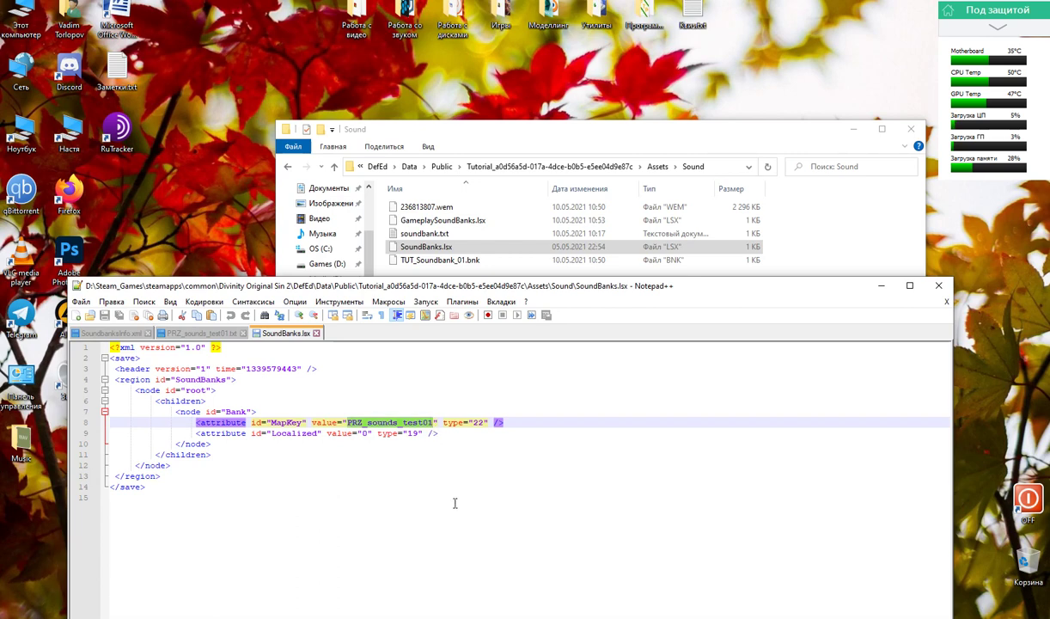
key("ctrl+v")
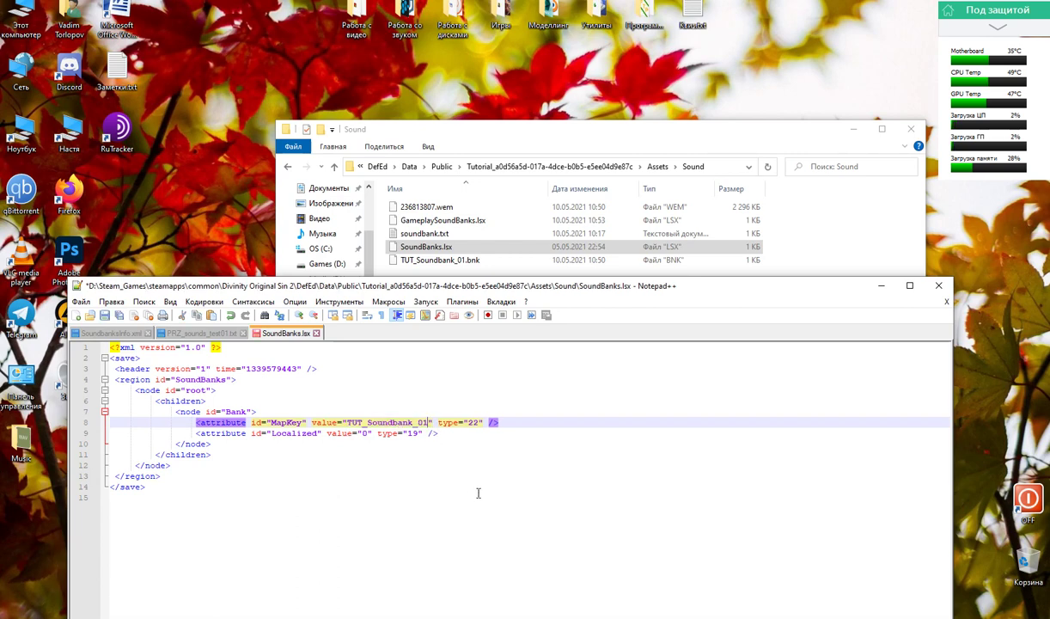
key("ctrl+s")
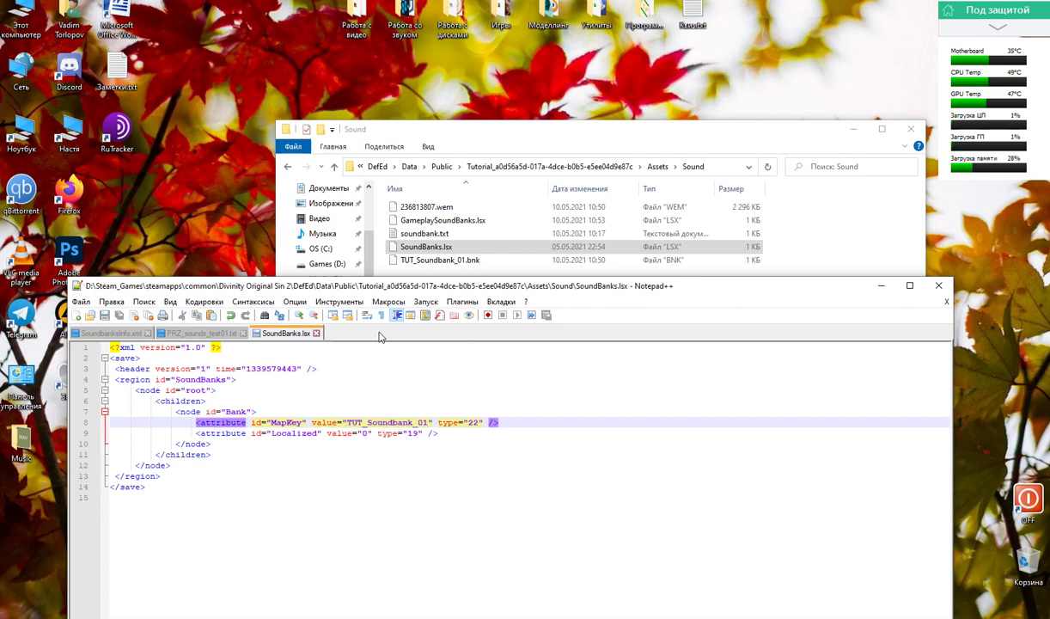
left_click(317, 333)
left_click_drag(561, 283, 515, 181)
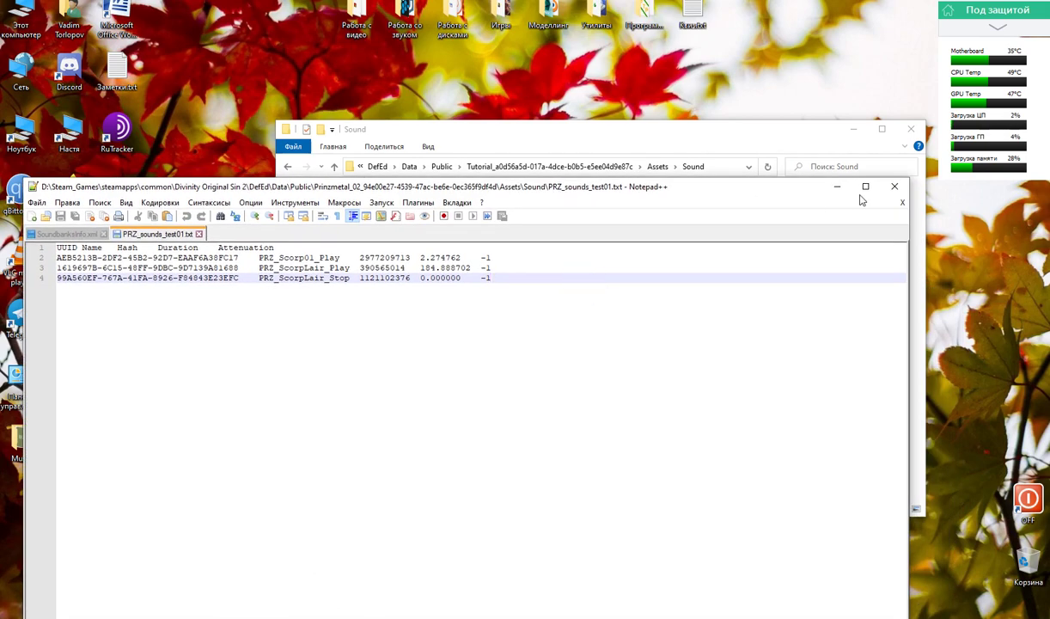
left_click(833, 182)
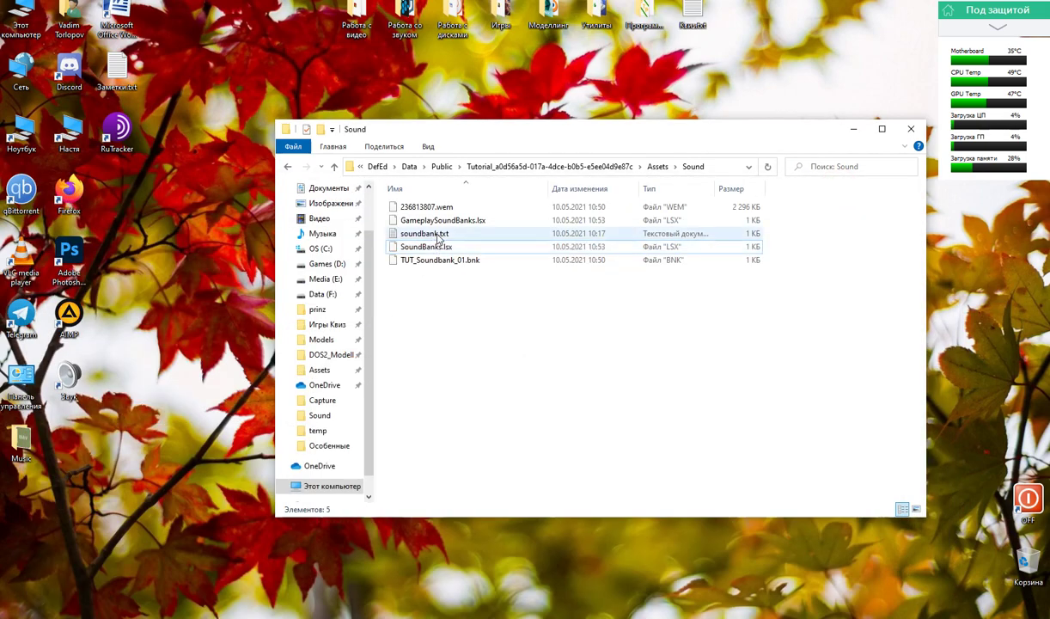
Rename soundbank.txt in the Sound folder to TUT_Soundbank_01.txt using the copied bank name
left_click(438, 236)
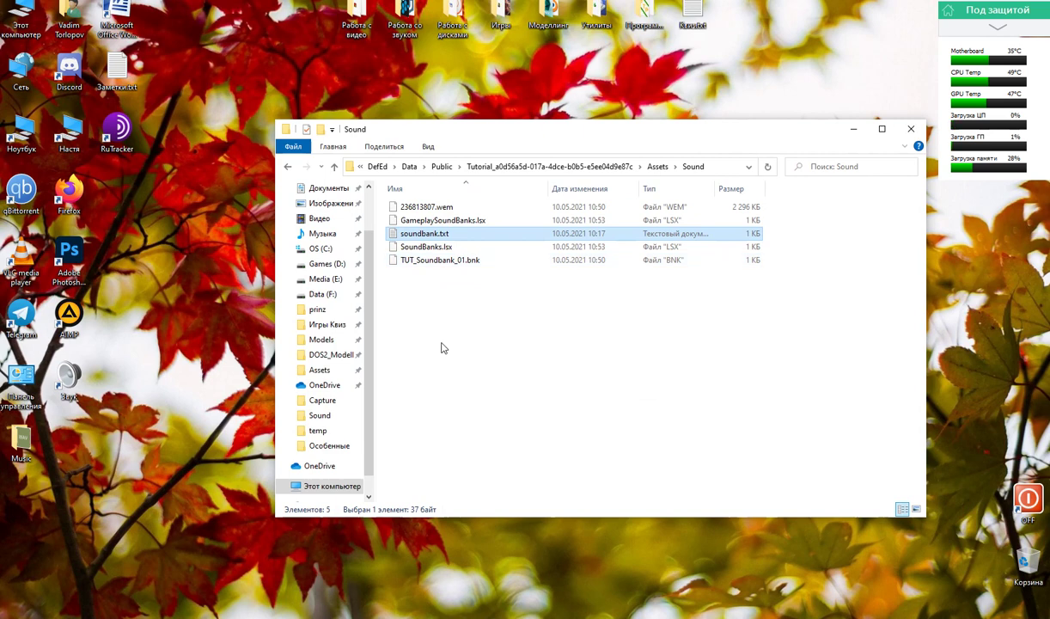
key("F2")
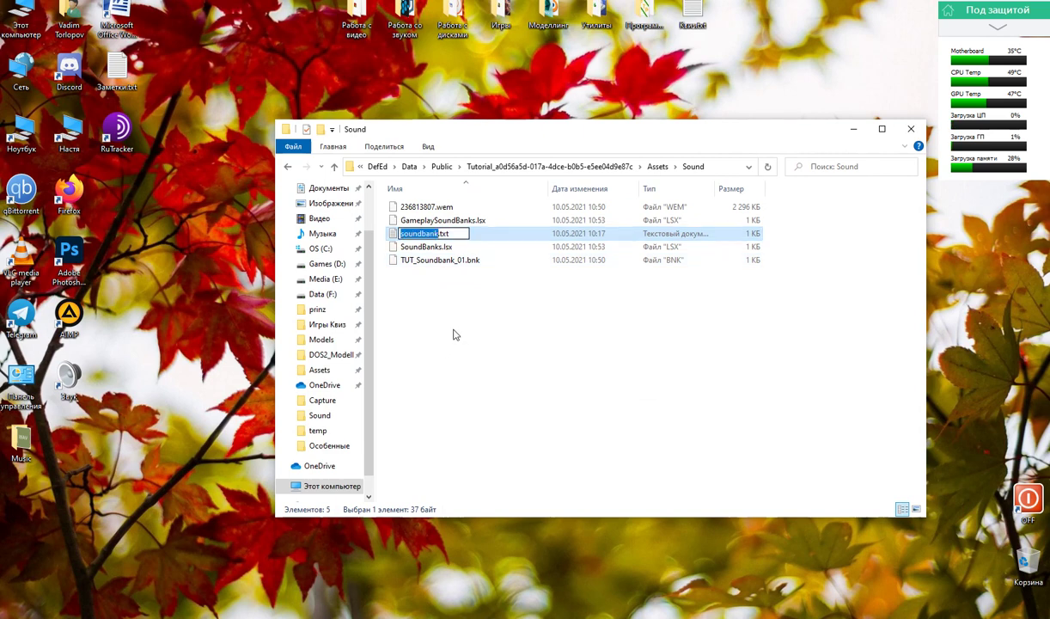
key("ctrl+v")
key("Return")
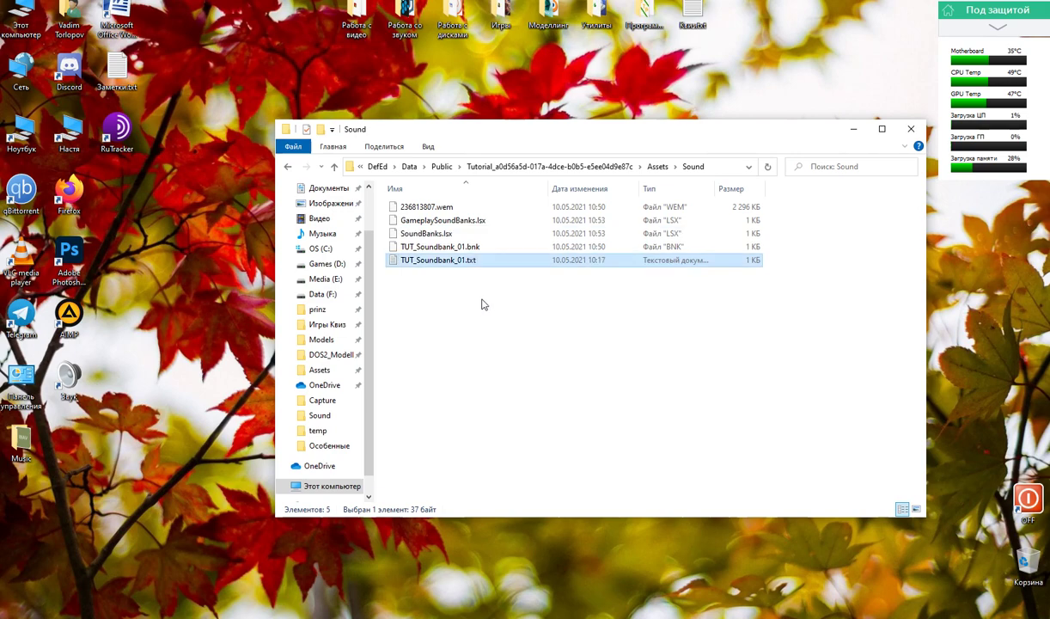
Open TUT_Soundbank_01.txt in Notepad, examine its UUID, Name, Hash, Duration and Attenuation columns, and minimize it
double_click(453, 263)
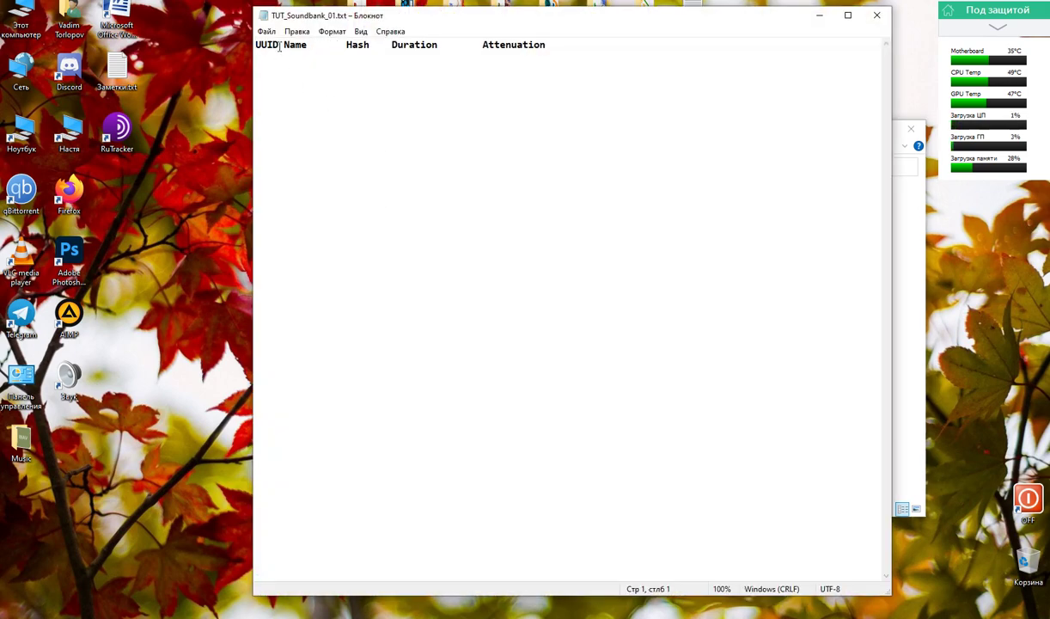
double_click(313, 46)
left_click(371, 47)
double_click(386, 47)
left_click(420, 47)
double_click(468, 47)
left_click(550, 45)
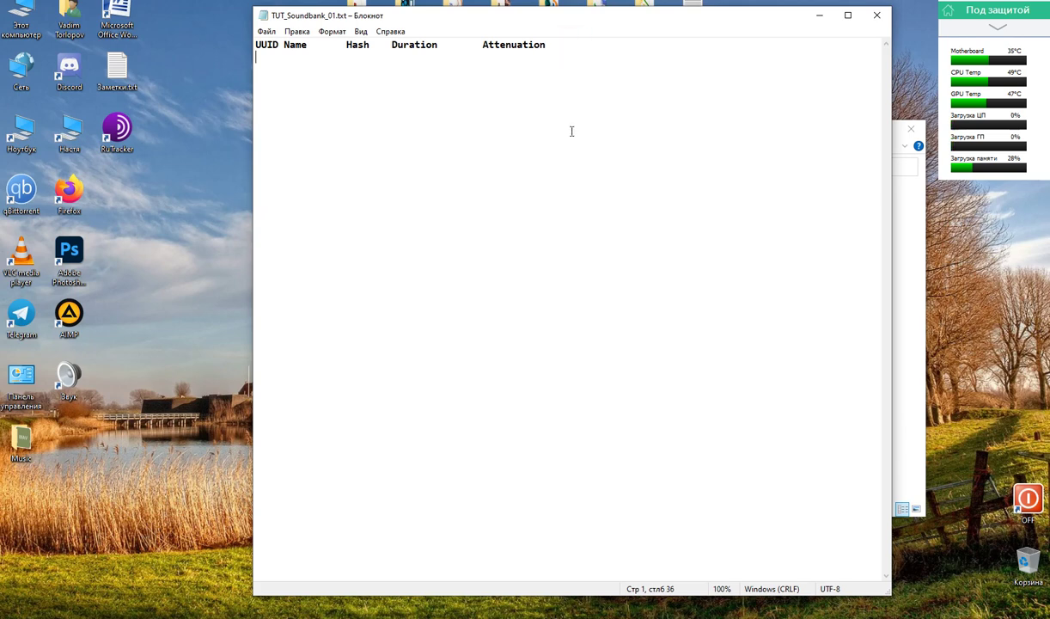
left_click(820, 15)
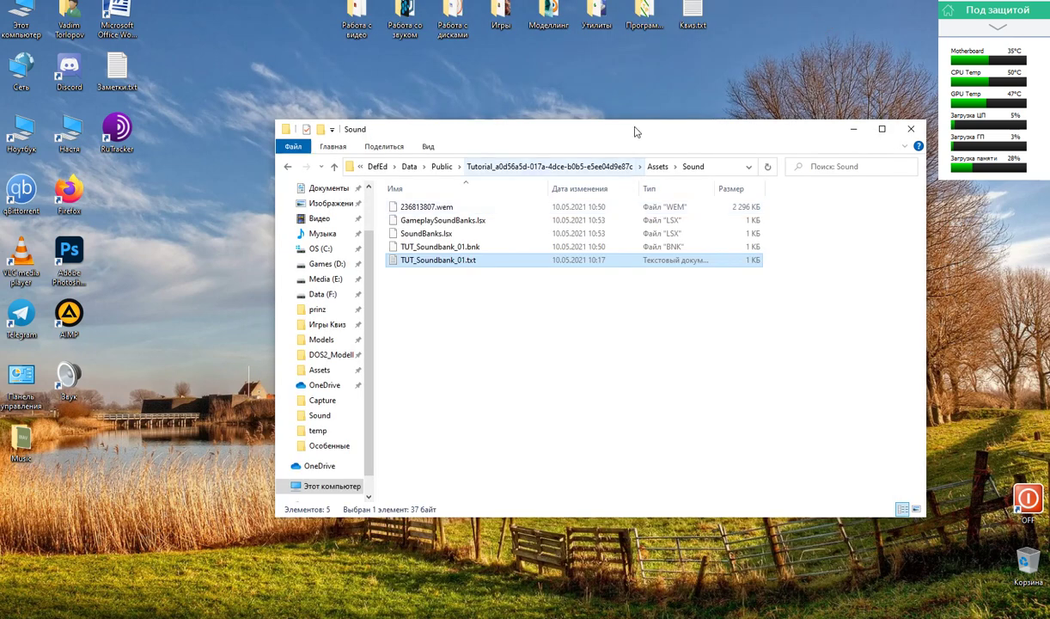
Open SoundbanksInfo.xml from the Wwise project's GeneratedSoundBanks\Windows folder in Notepad++
left_click_drag(636, 131, 548, 99)
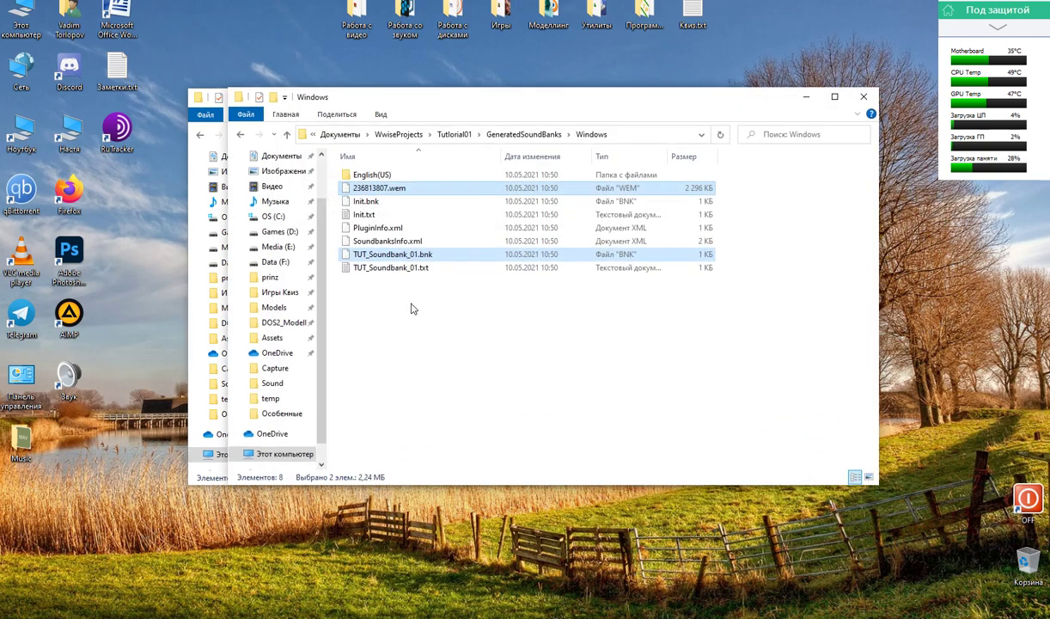
left_click(389, 242)
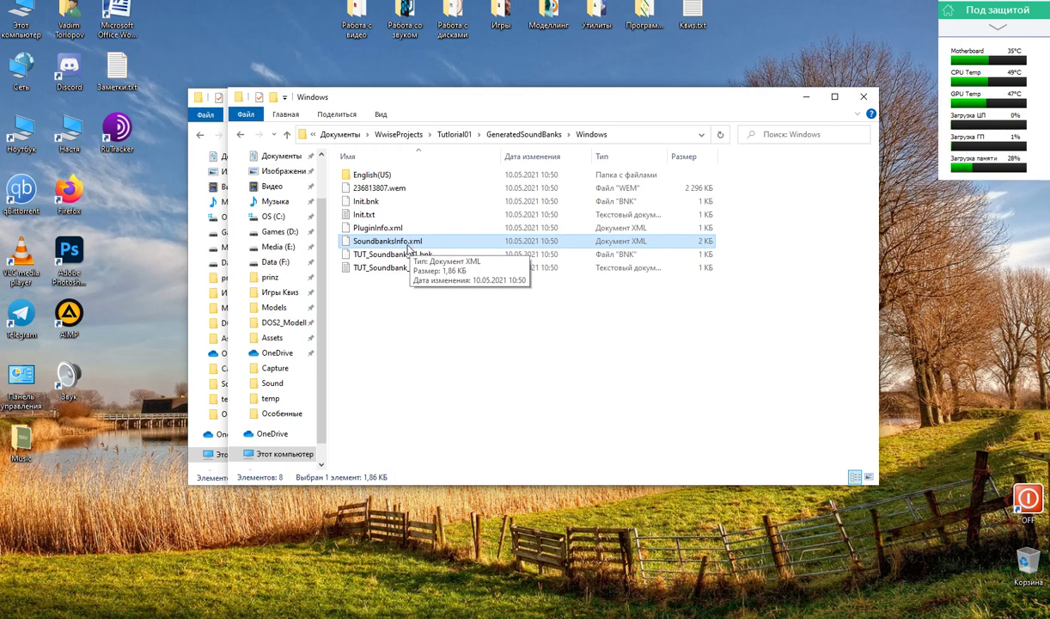
right_click(408, 245)
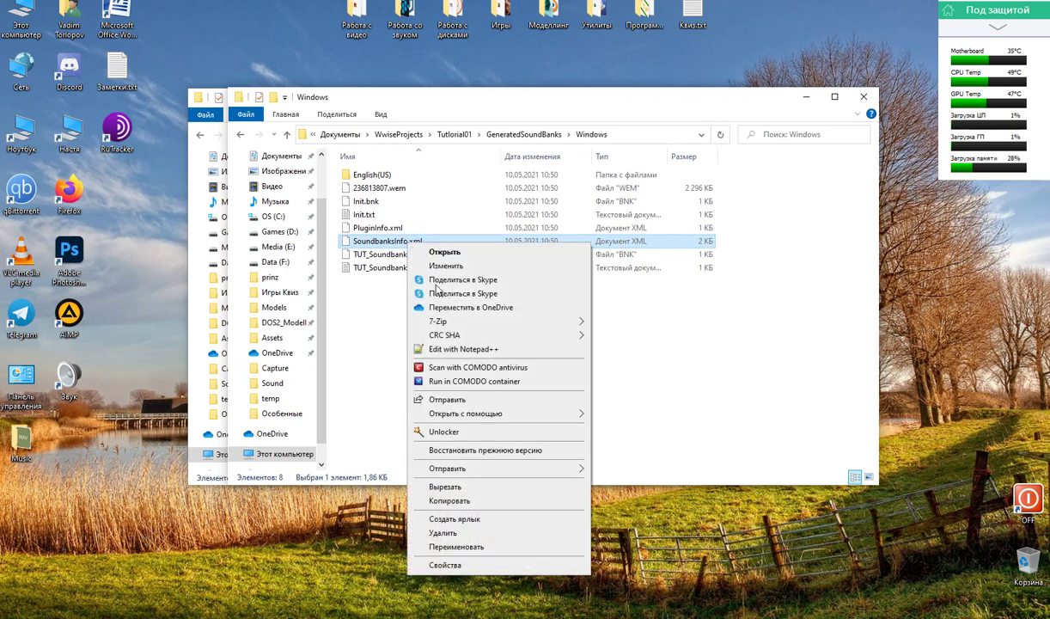
left_click(474, 349)
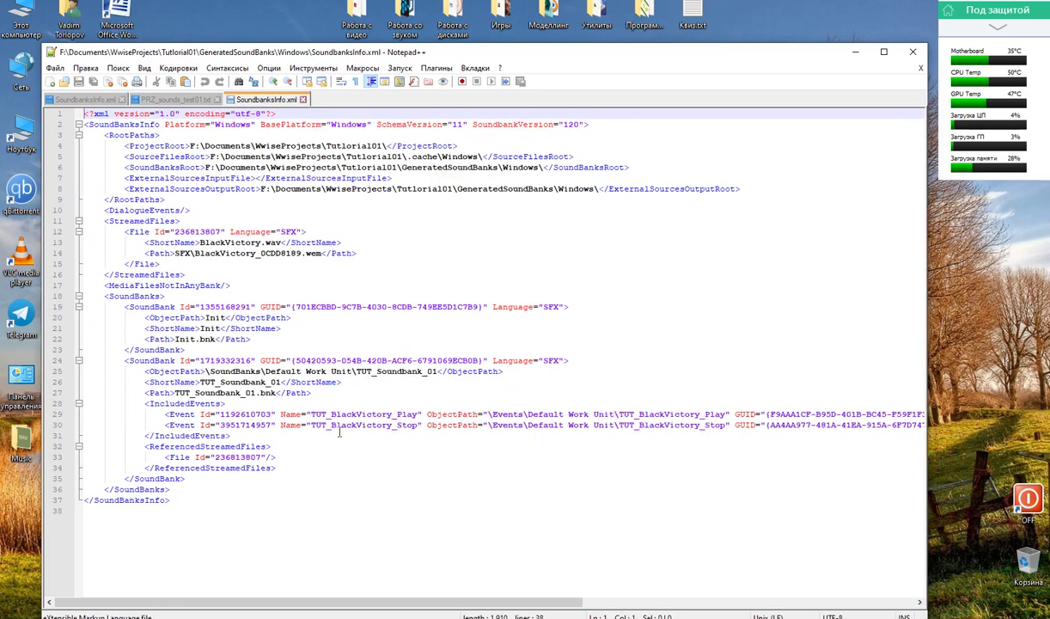
Copy the TUT_BlackVictory_Play event's GUID F9AAA1CF-B95D-401B-BC45-F59F1F390CAD from SoundbanksInfo.xml into a new row of TUT_Soundbank_01.txt, followed by a tab separator
left_click(183, 404)
left_click(274, 425)
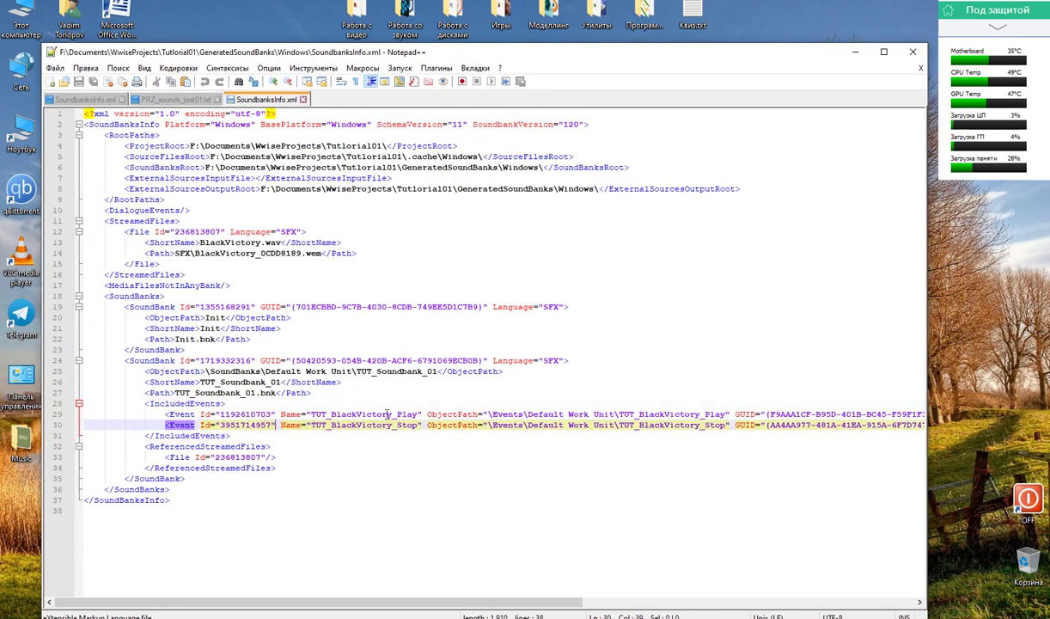
mouse_move(429, 601)
left_mouse_down()
mouse_move(440, 601)
mouse_move(430, 601)
left_mouse_up()
left_click(407, 415)
key("Down")
left_click_drag(484, 604, 624, 604)
left_click(280, 414)
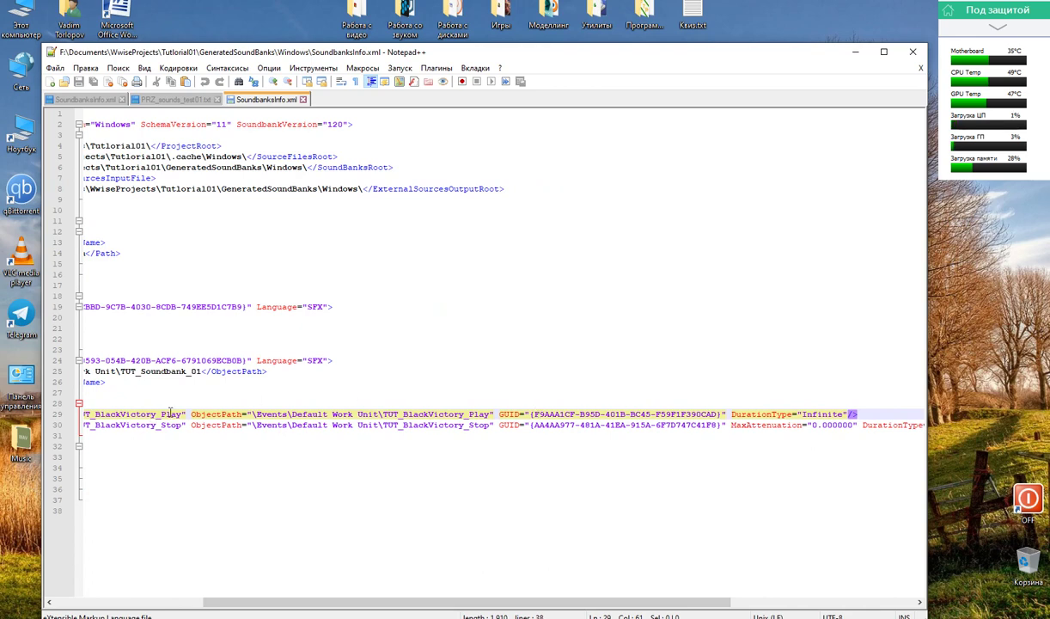
left_click_drag(534, 413, 713, 413)
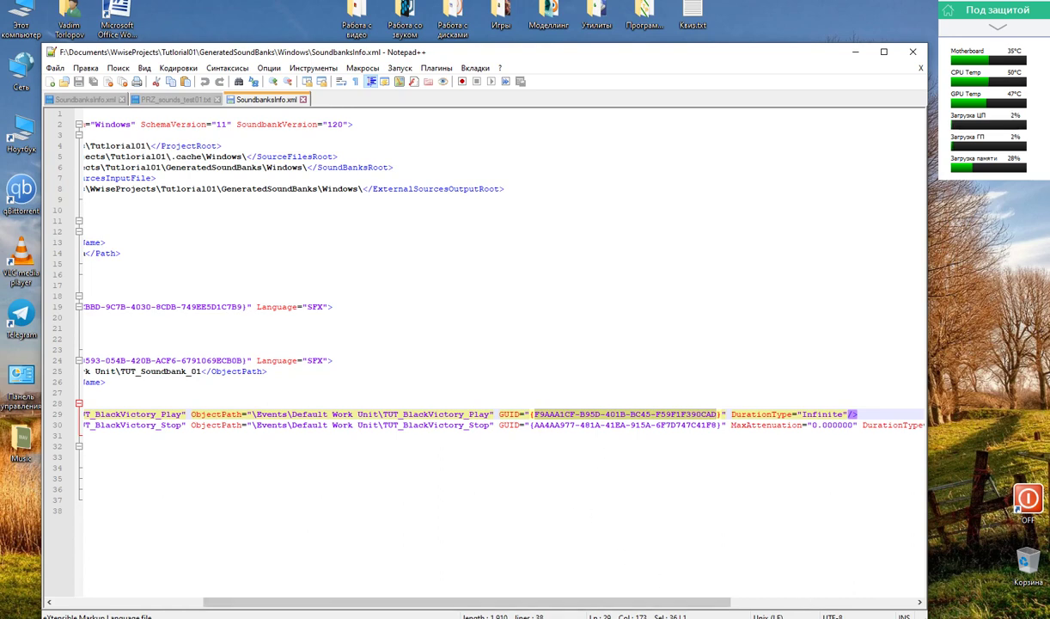
left_click(805, 617)
type("F9AAA1CF-B95D-401B-BC45-F59F1F390CAD")
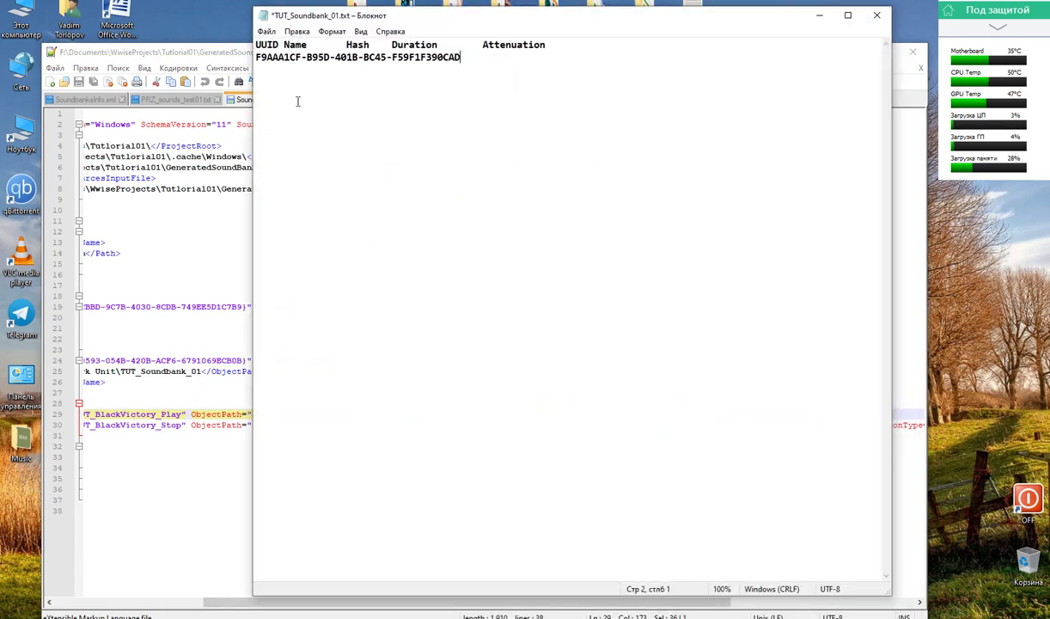
key("Tab")
left_click(820, 23)
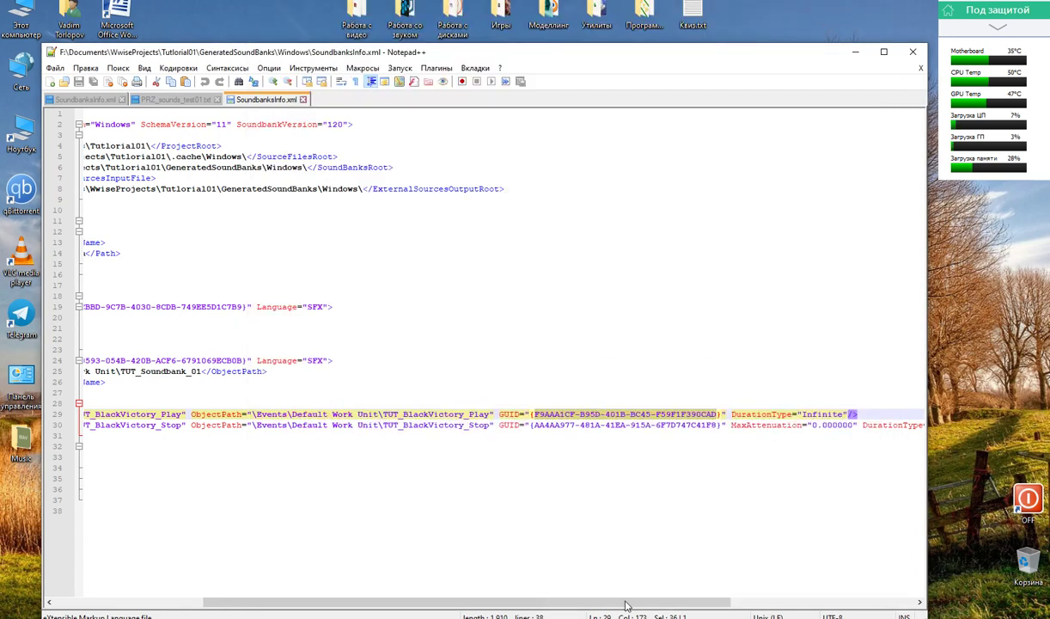
left_click_drag(645, 602, 491, 610)
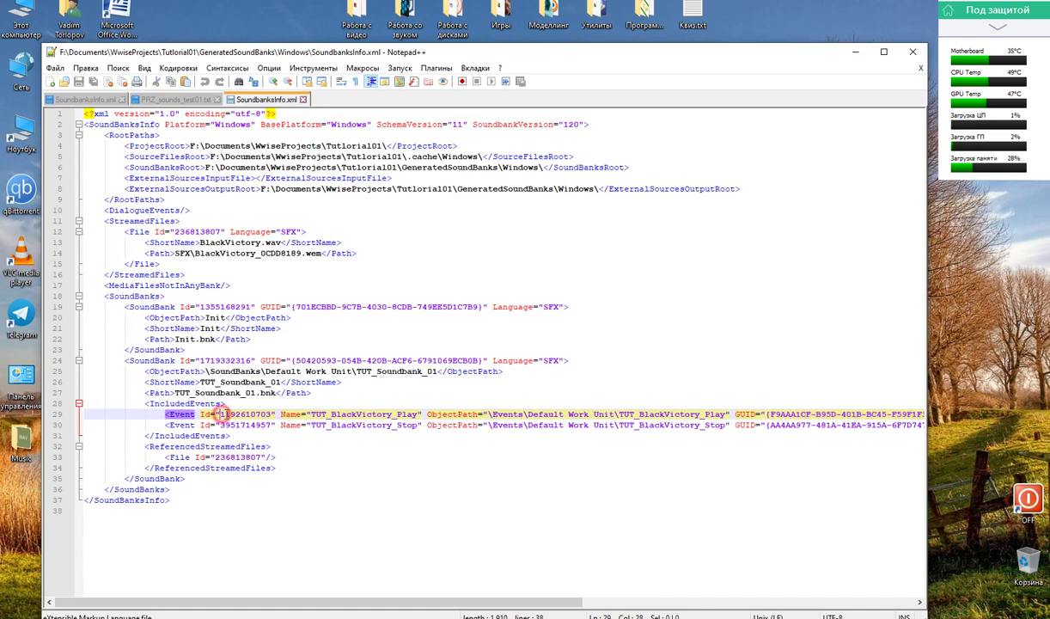
left_click_drag(220, 414, 272, 414)
key("ctrl+c")
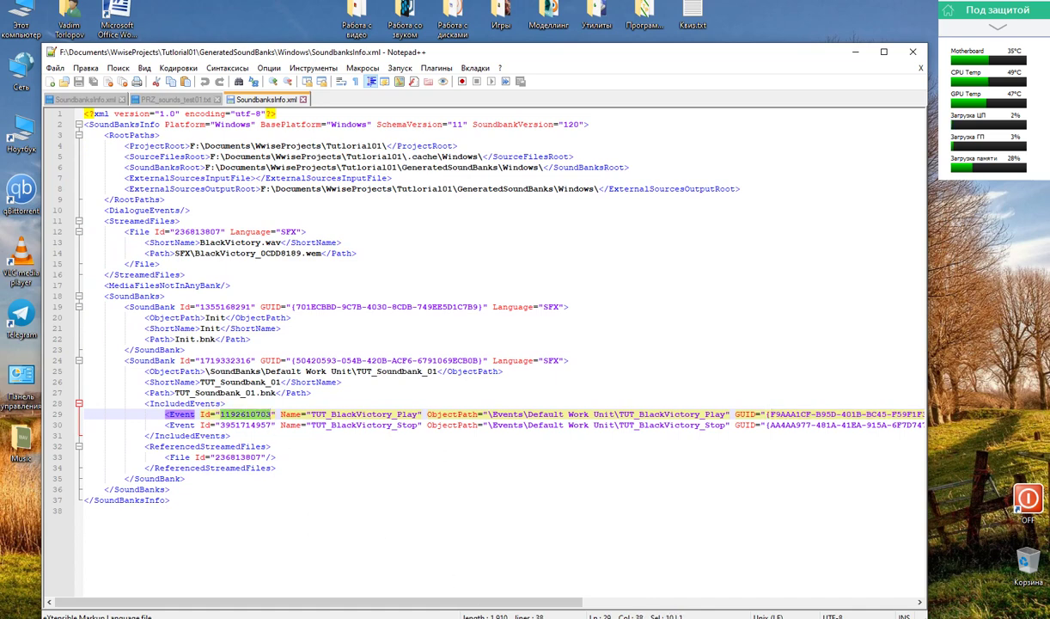
key("alt+Tab")
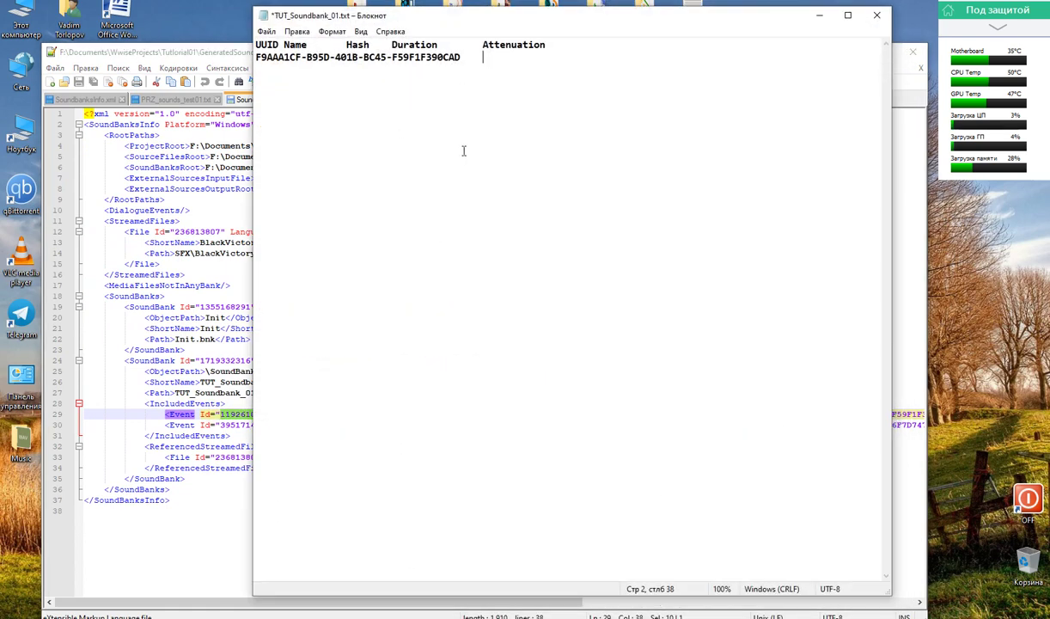
key("ctrl+v")
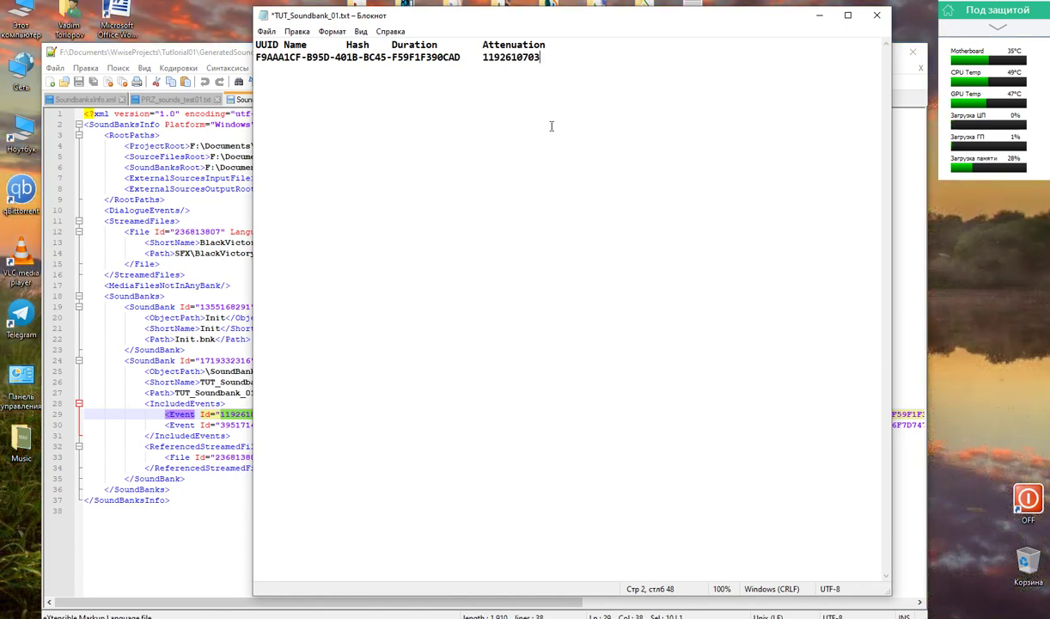
key("Tab")
key("shift+Home")
key("Delete")
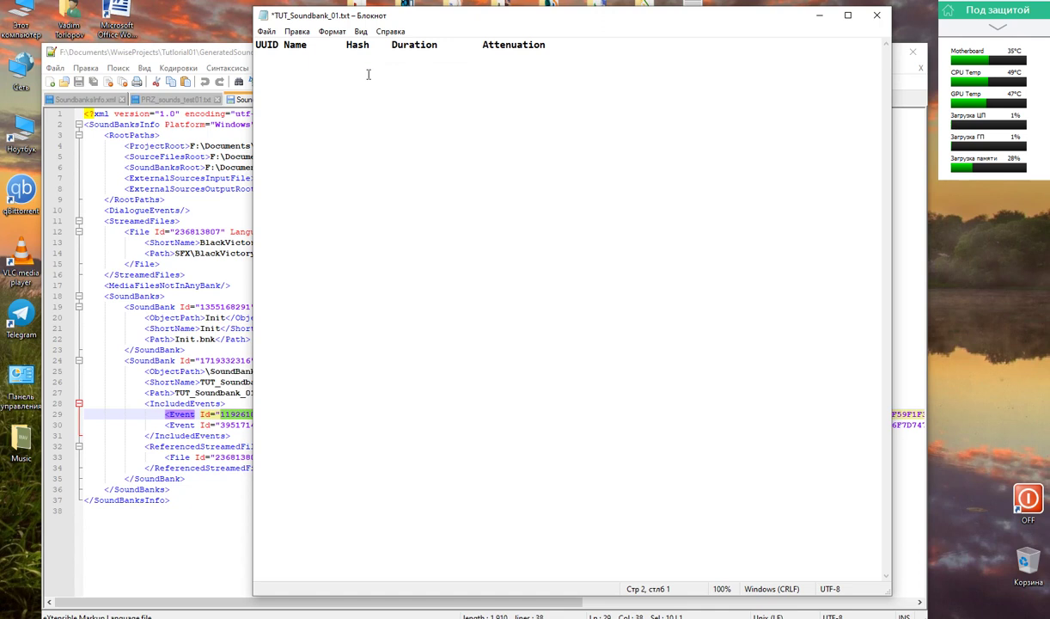
key("ctrl+z")
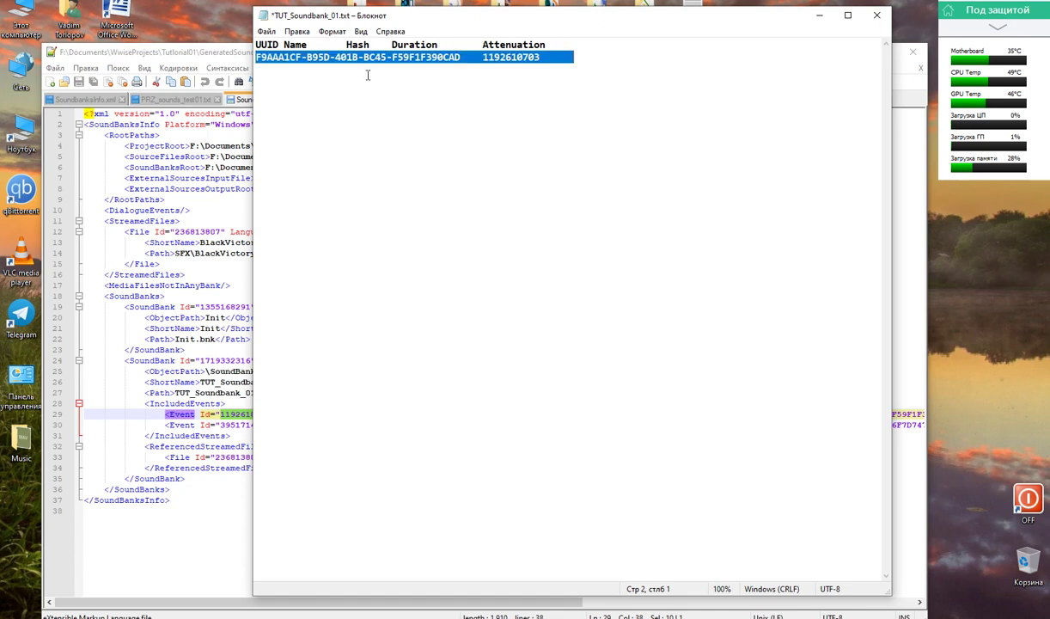
left_click(558, 57)
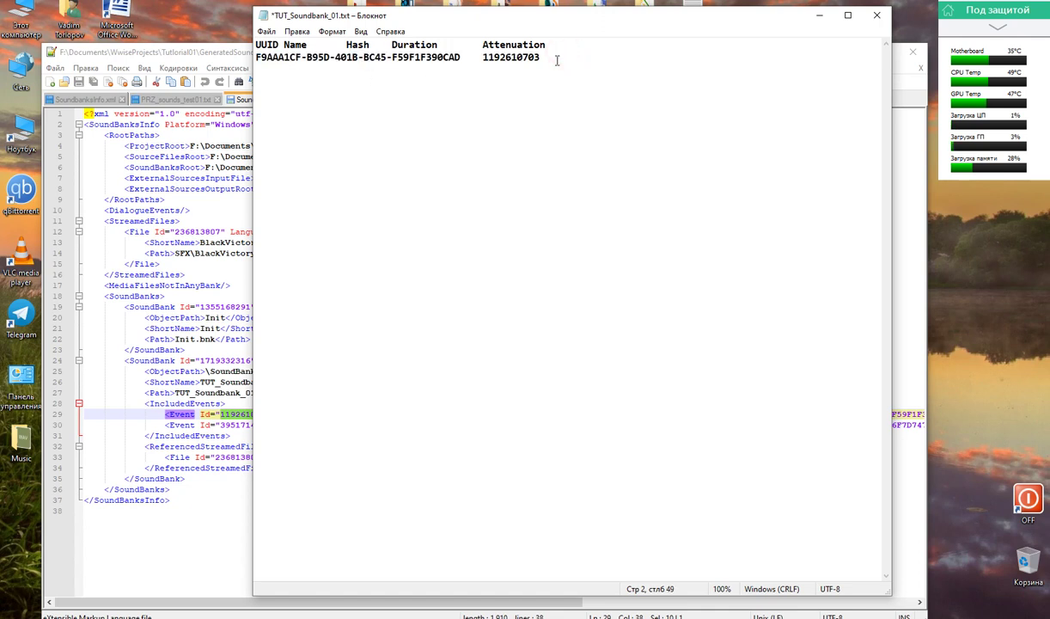
key("BackSpace")
key("BackSpace")
key("BackSpace")
key("BackSpace")
key("BackSpace")
key("BackSpace")
key("BackSpace")
key("BackSpace")
key("BackSpace")
key("Tab")
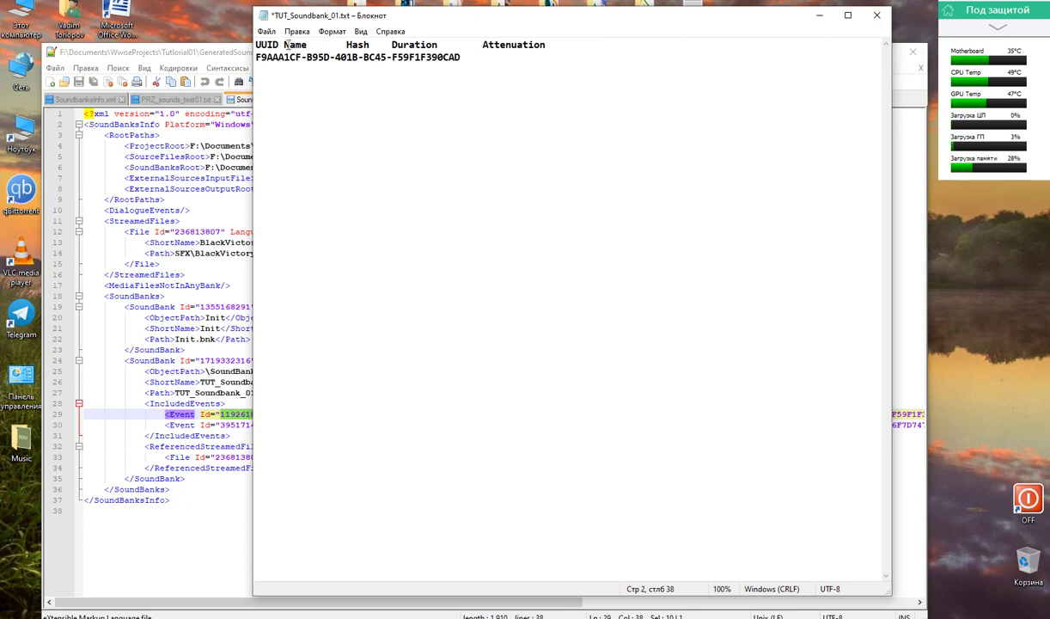
Copy the event name TUT_BlackVictory_Play from SoundbanksInfo.xml into the Notepad row after the UUID, followed by a tab separator
left_click(820, 20)
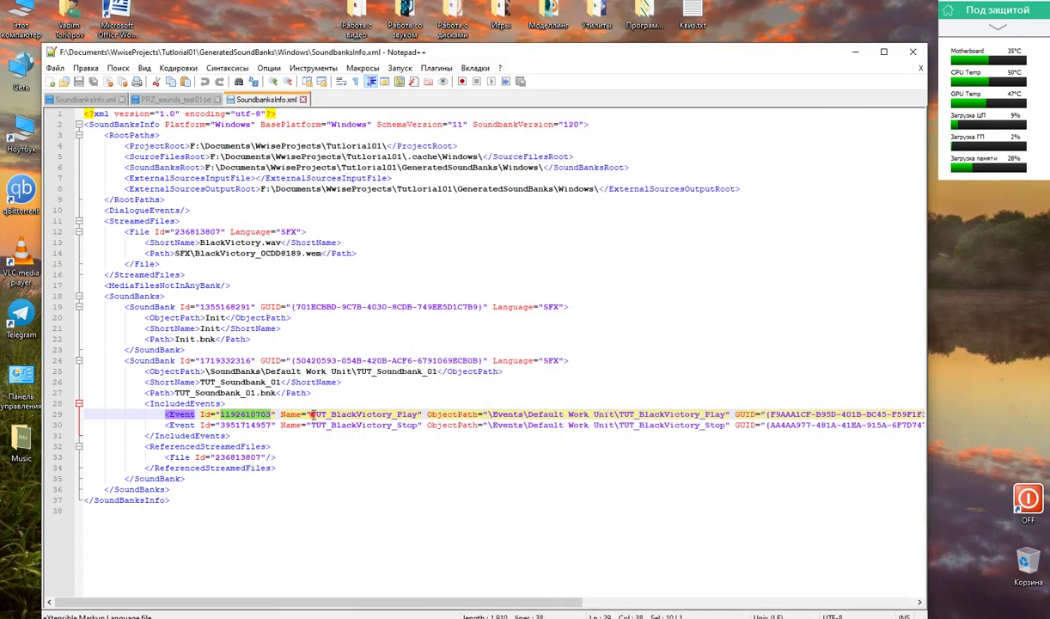
left_click_drag(312, 414, 420, 415)
key("ctrl+c")
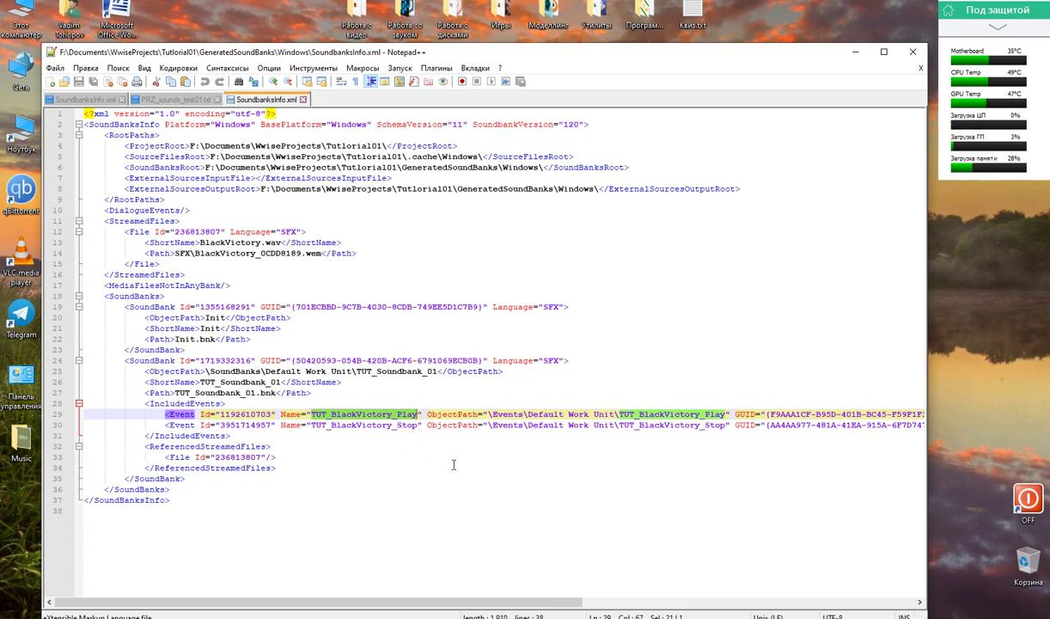
key("alt+Tab")
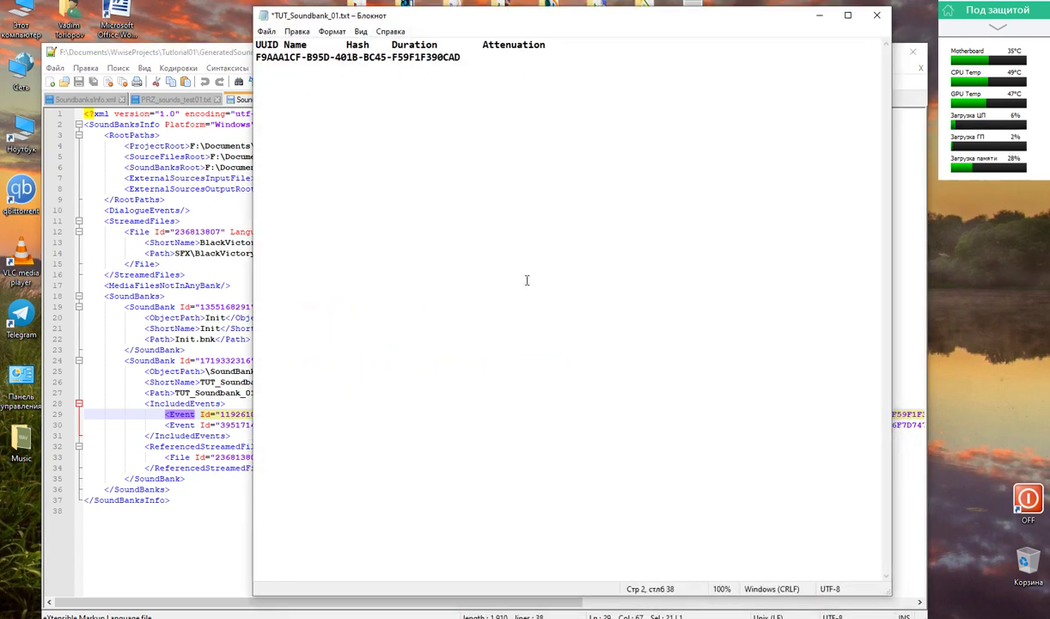
key("ctrl+v")
key("Tab")
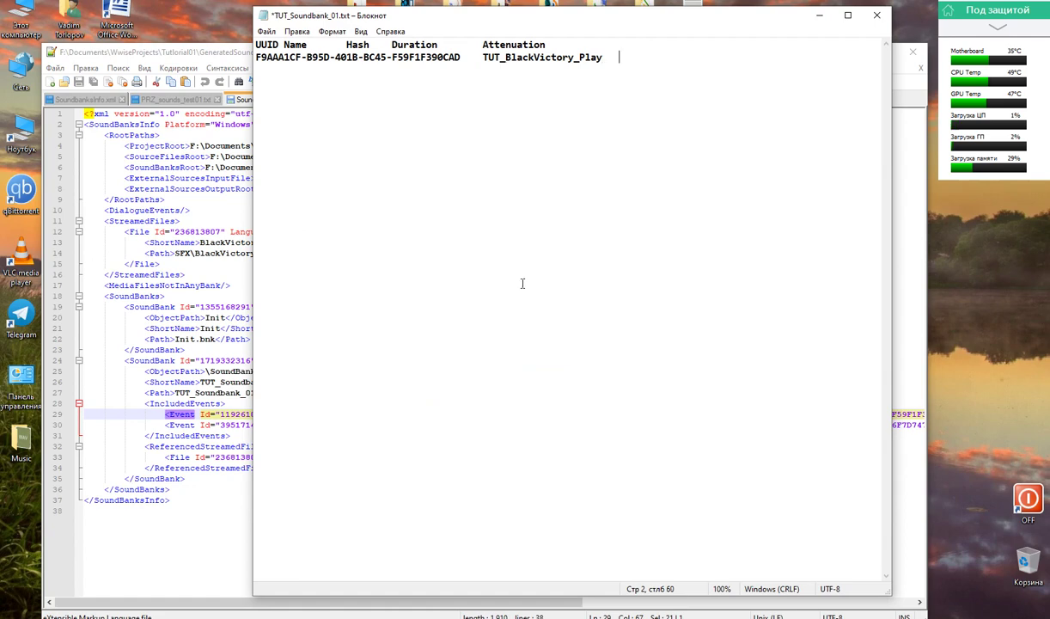
left_click(823, 17)
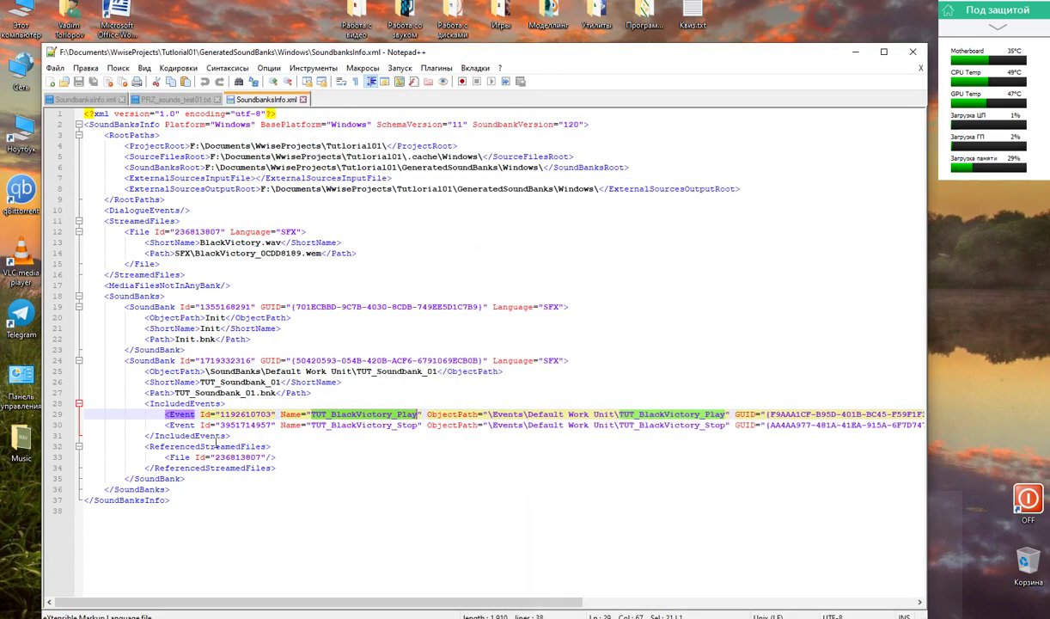
left_click(219, 414)
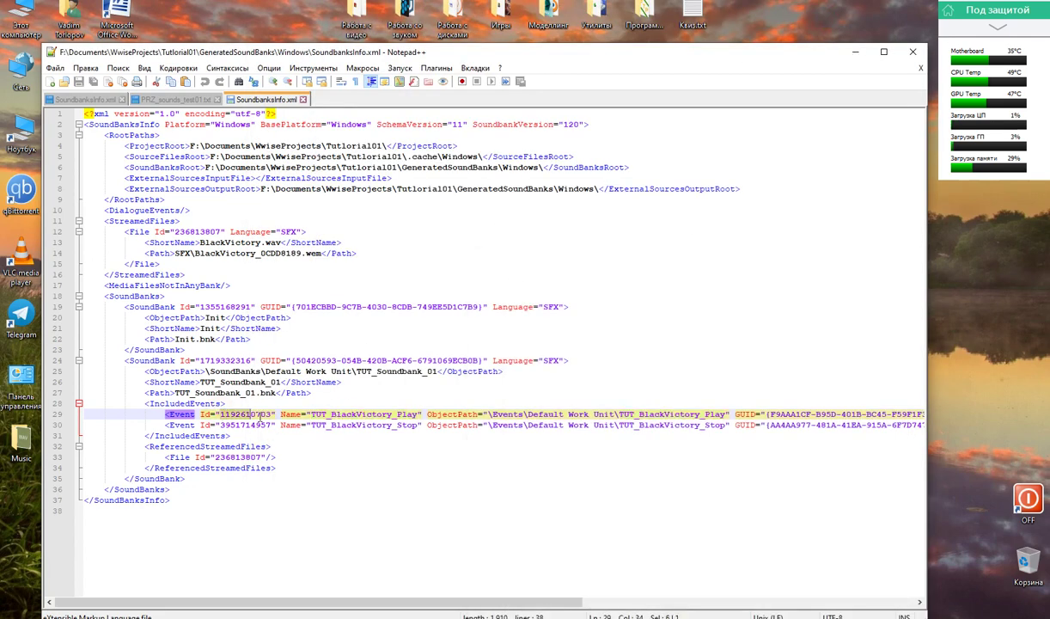
double_click(240, 414)
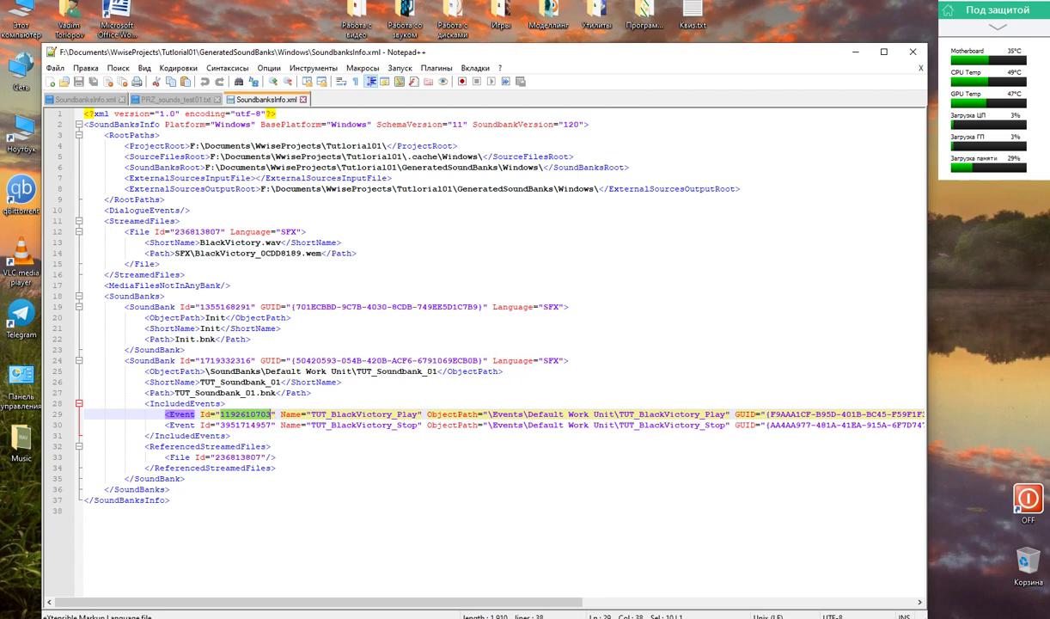
key("ctrl+c")
key("alt+Tab")
key("ctrl+v")
key("Tab")
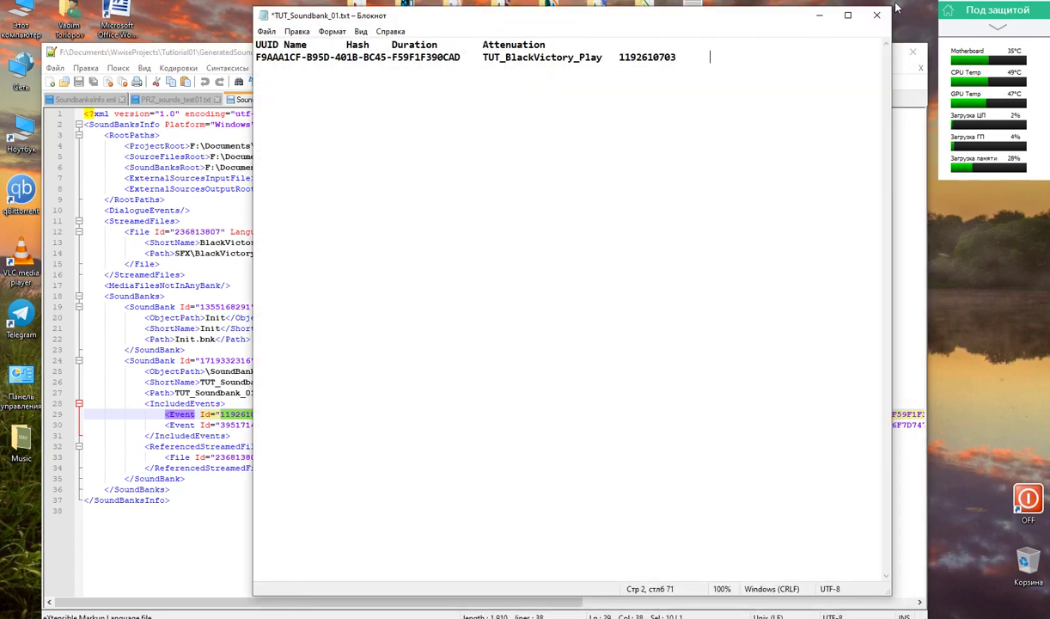
Copy the Play event's DurationType Infinite into the Notepad row and add -1 as its attenuation
left_click(818, 14)
left_click_drag(477, 598, 829, 599)
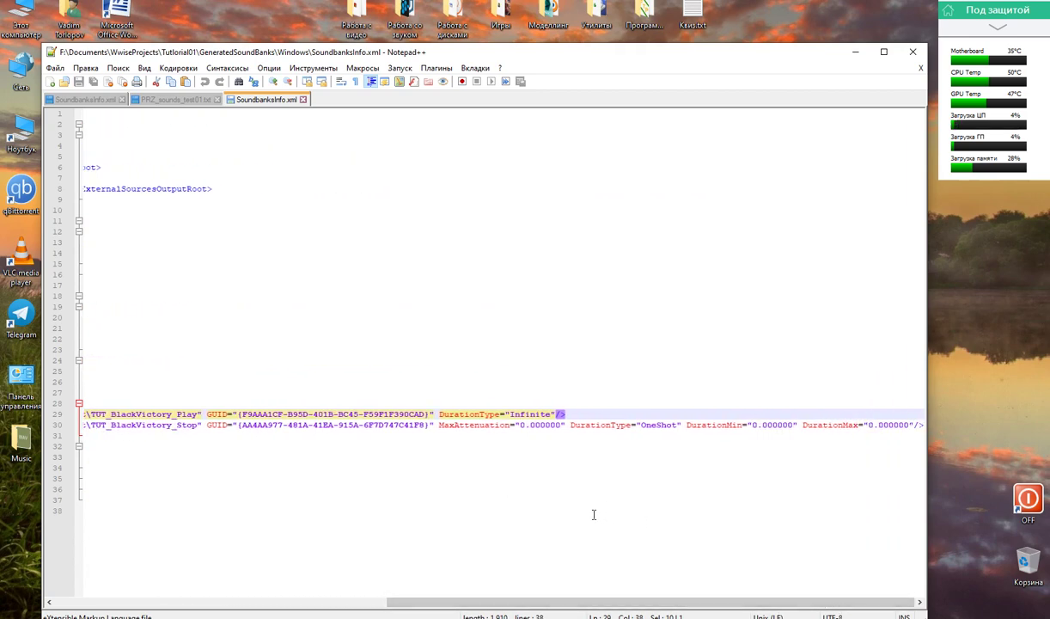
left_click_drag(505, 601, 448, 602)
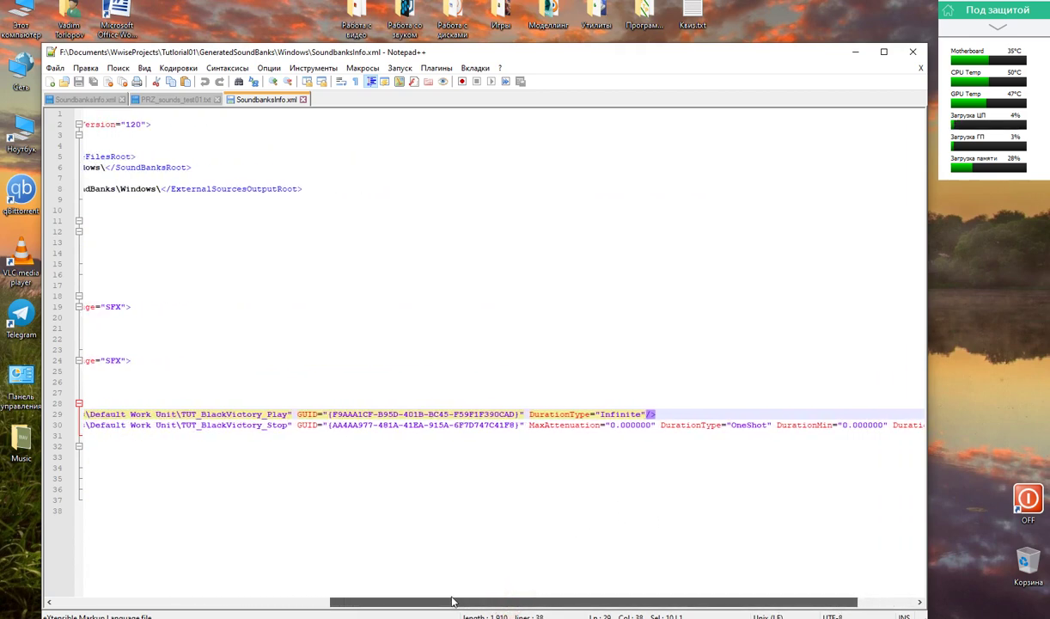
double_click(602, 414)
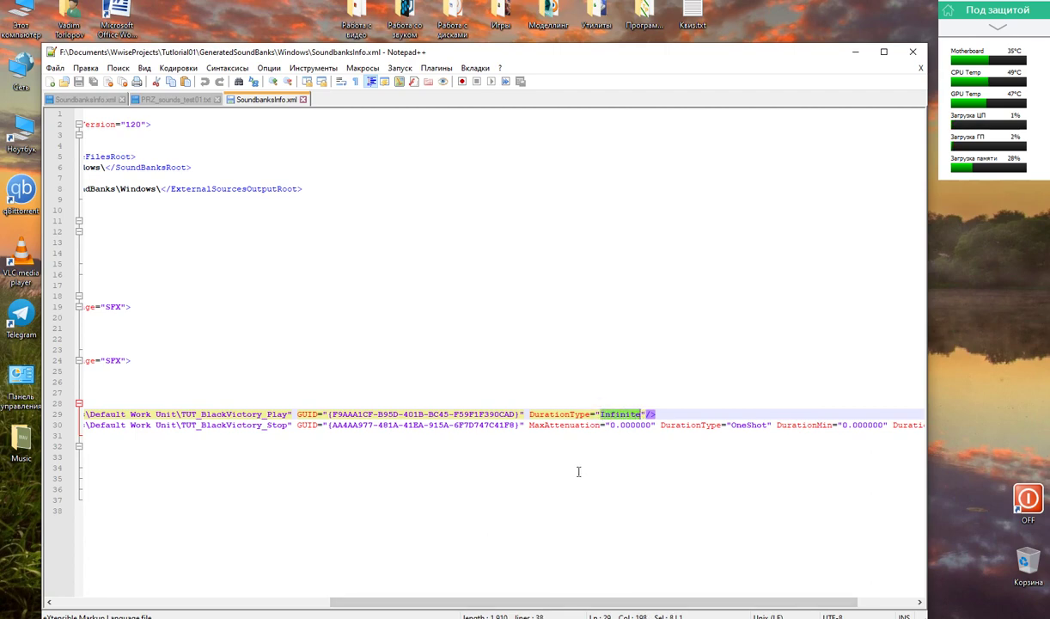
key("ctrl+c")
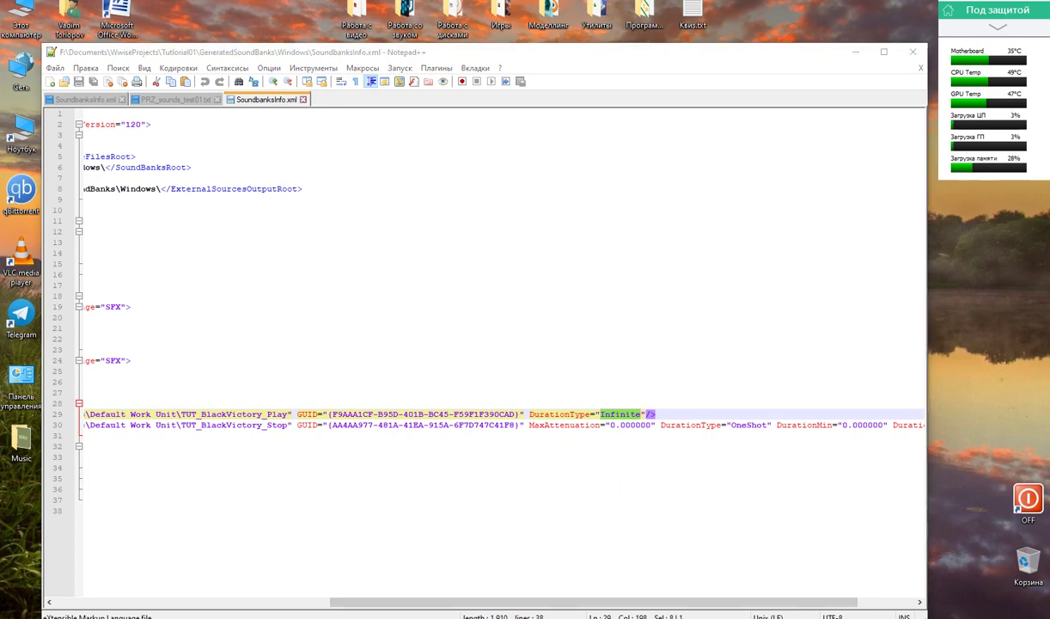
key("alt+Tab")
key("ctrl+v")
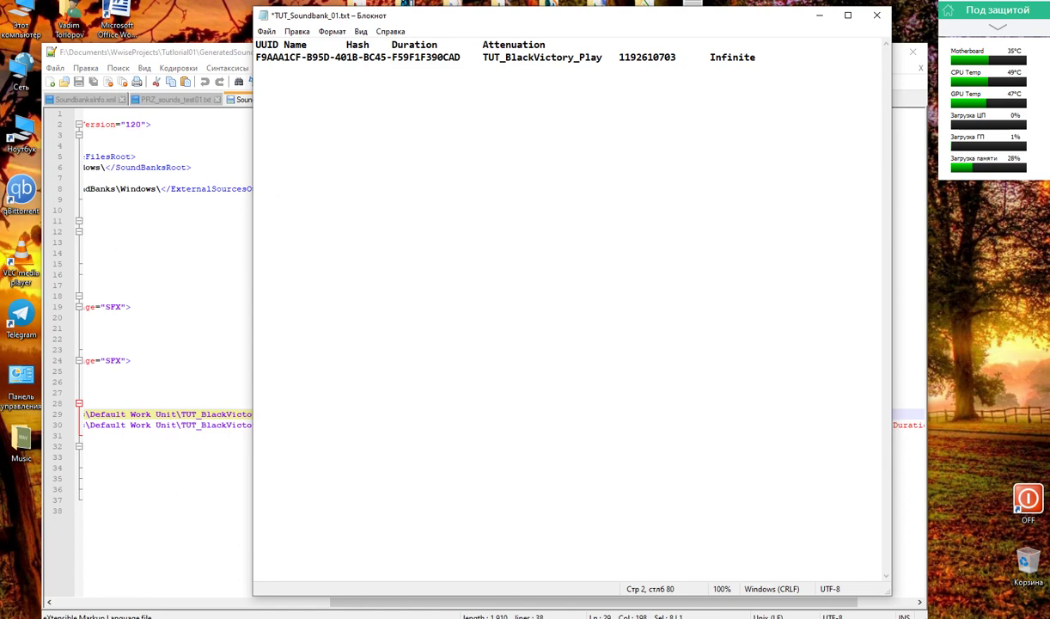
type("-1")
Copy the TUT_BlackVictory_Stop event's GUID AA4AA977-481A-41EA-915A-6F7D747C41F8 from SoundbanksInfo.xml into the next row of TUT_Soundbank_01.txt
left_click(819, 15)
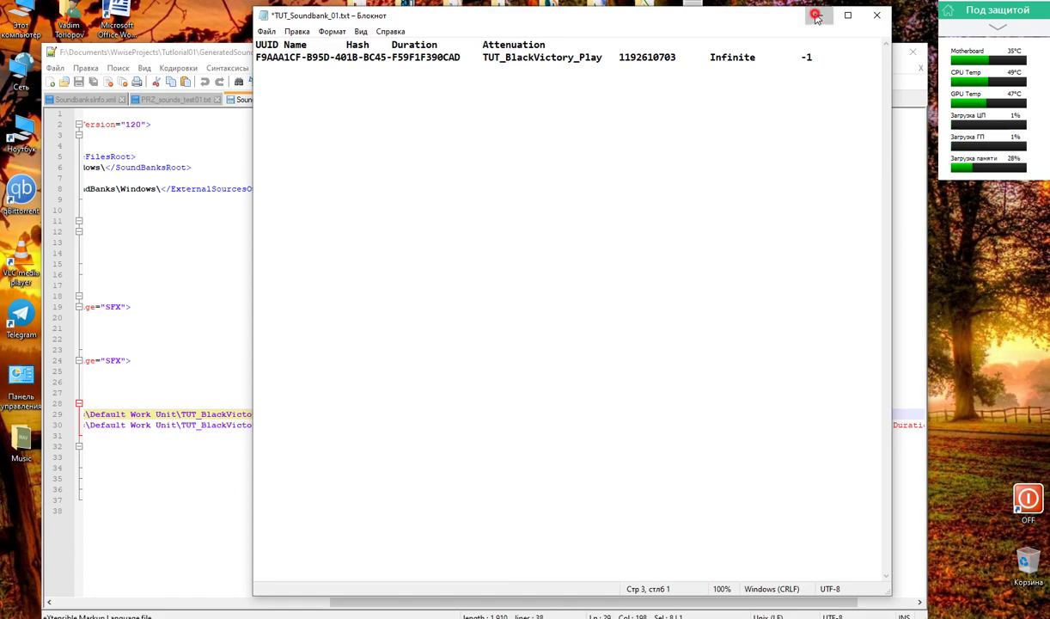
left_click(519, 602)
left_click_drag(518, 602, 300, 597)
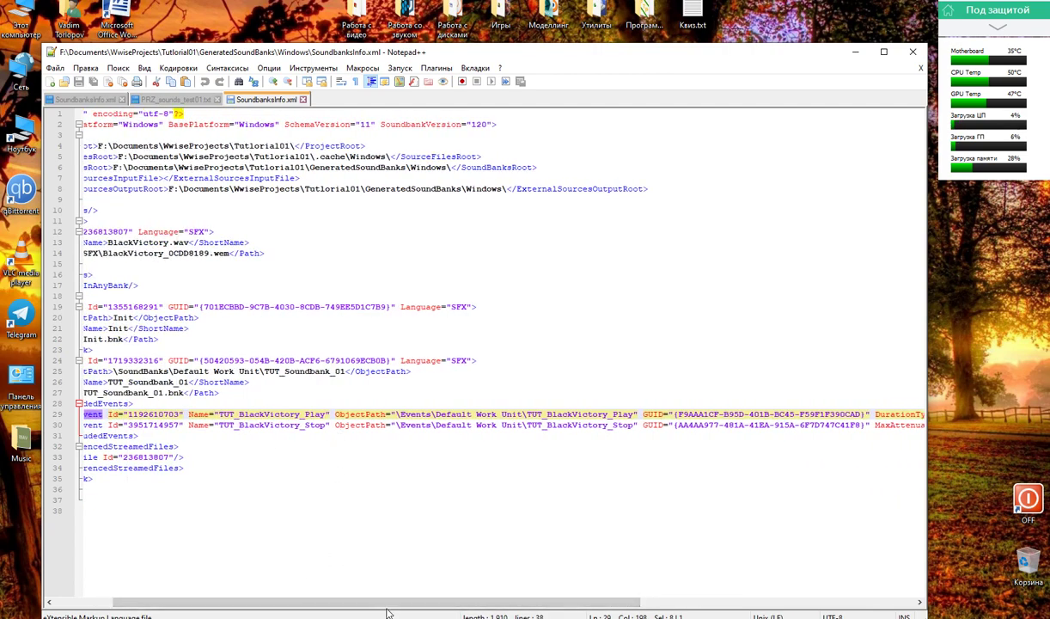
left_click_drag(404, 602, 511, 601)
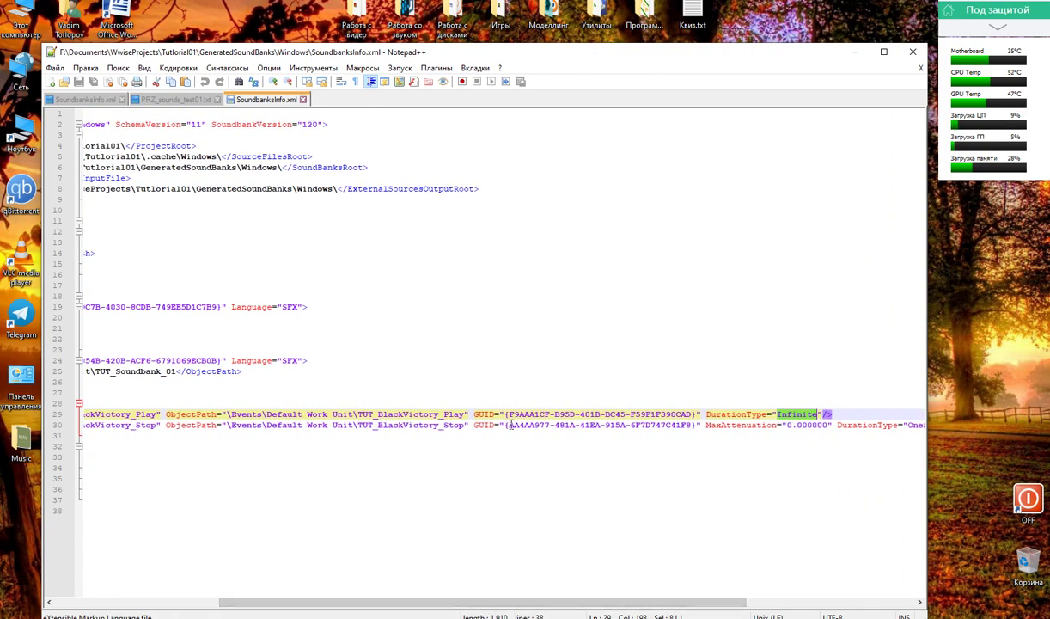
left_click_drag(509, 425, 805, 426)
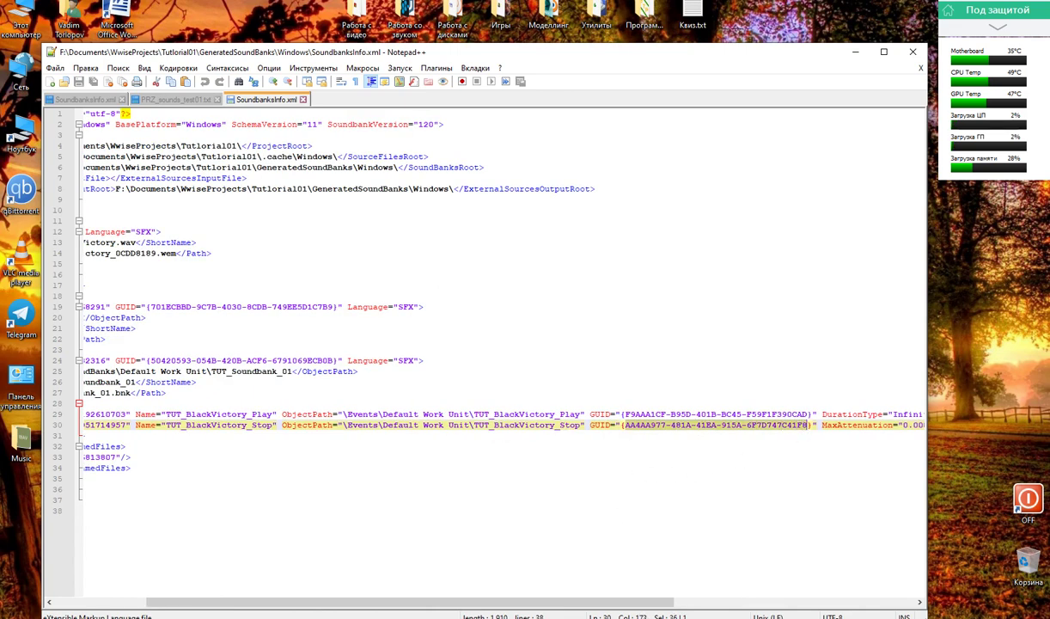
key("alt+Tab")
key("ctrl+v")
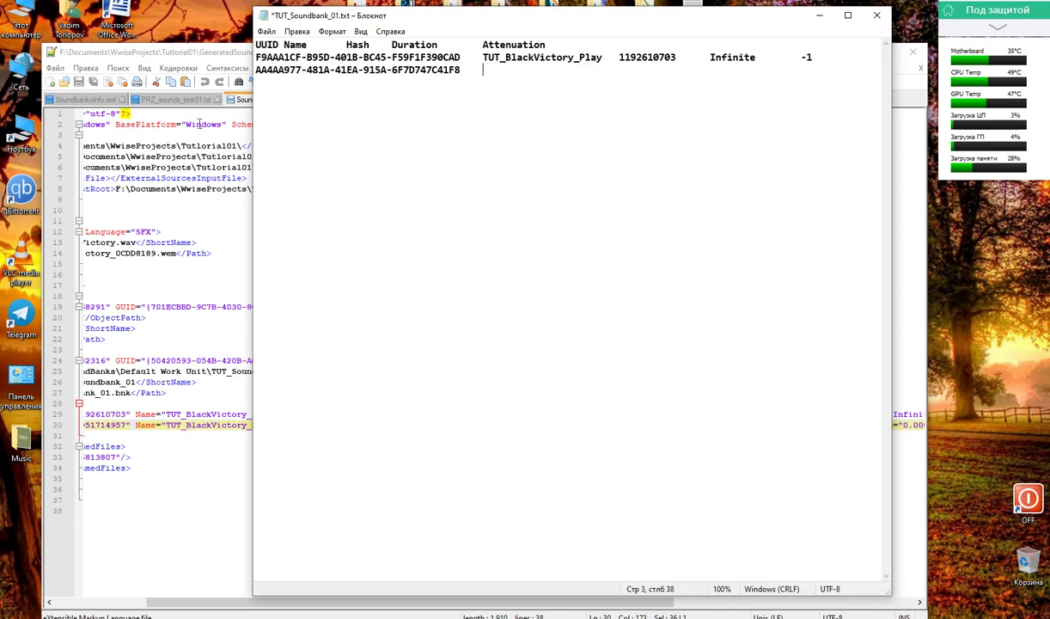
Copy the event name TUT_BlackVictory_Stop from SoundbanksInfo.xml into the second Notepad row after its UUID
left_click(217, 57)
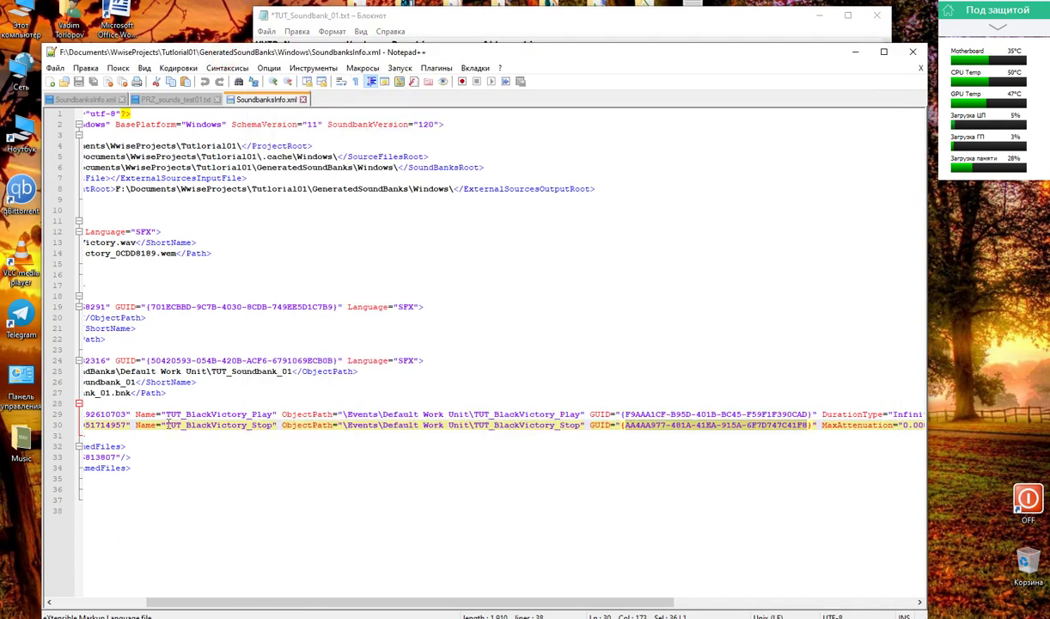
left_click_drag(166, 425, 273, 425)
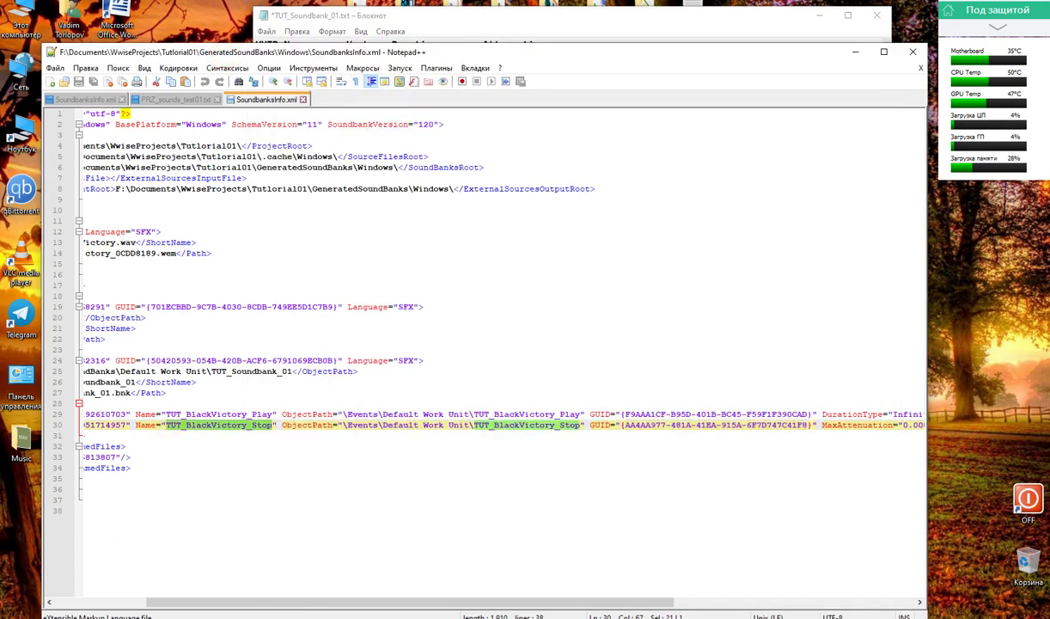
key("alt+Tab")
key("ctrl+v")
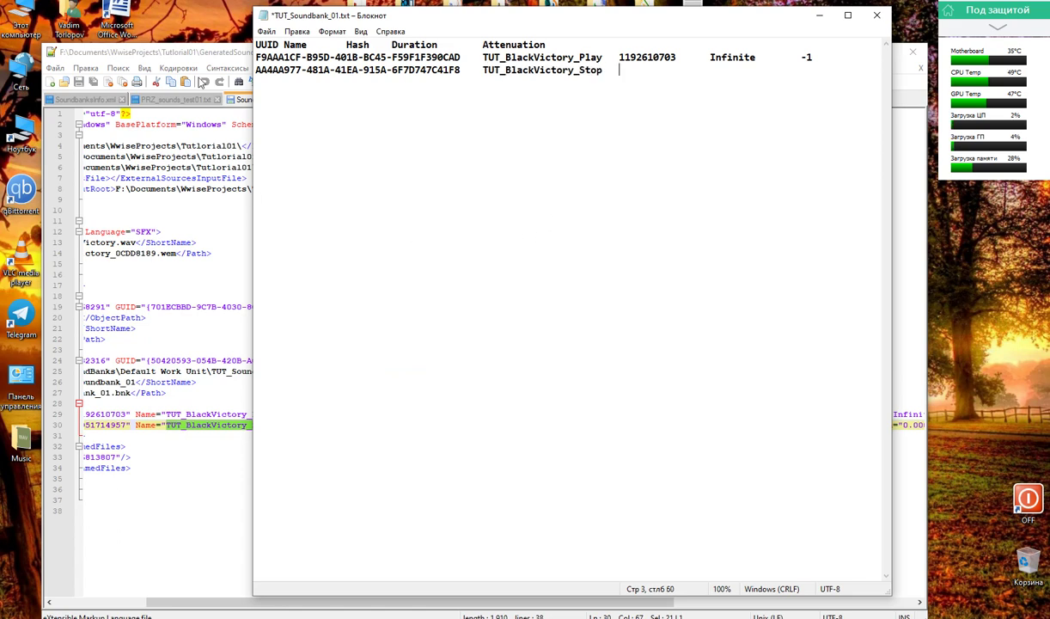
left_click(228, 56)
scroll(314, 567, "left", 3)
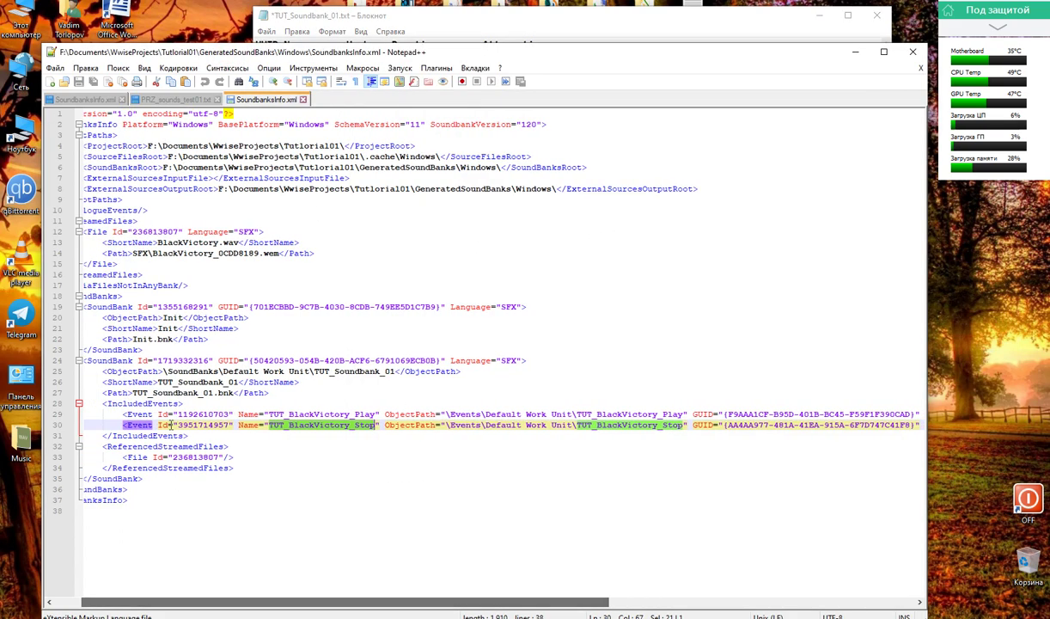
left_click_drag(179, 424, 230, 432)
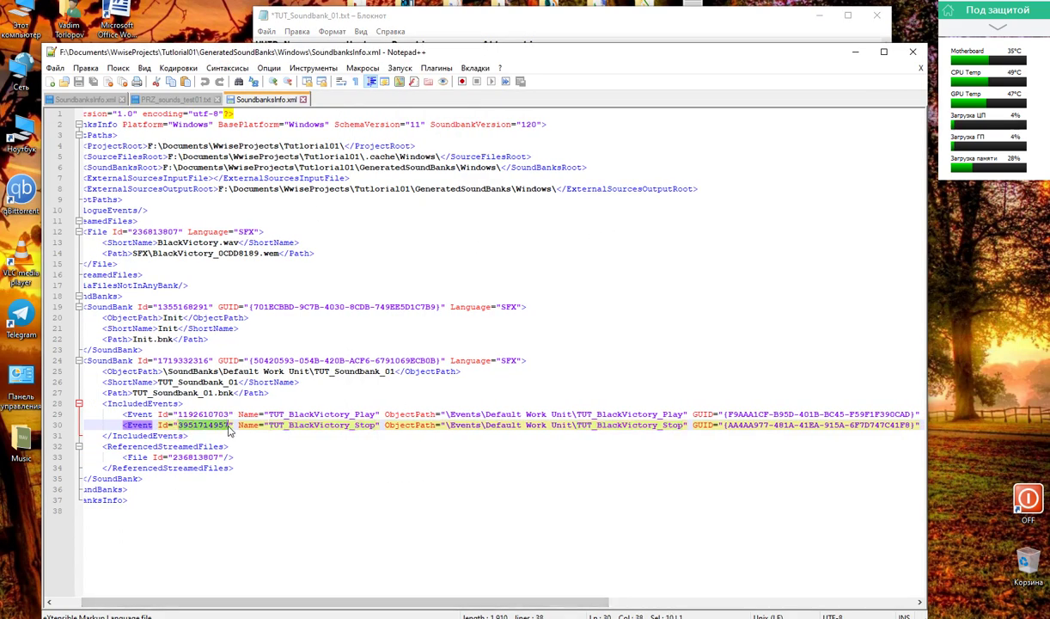
key("ctrl+c")
key("alt+Tab")
key("ctrl+v")
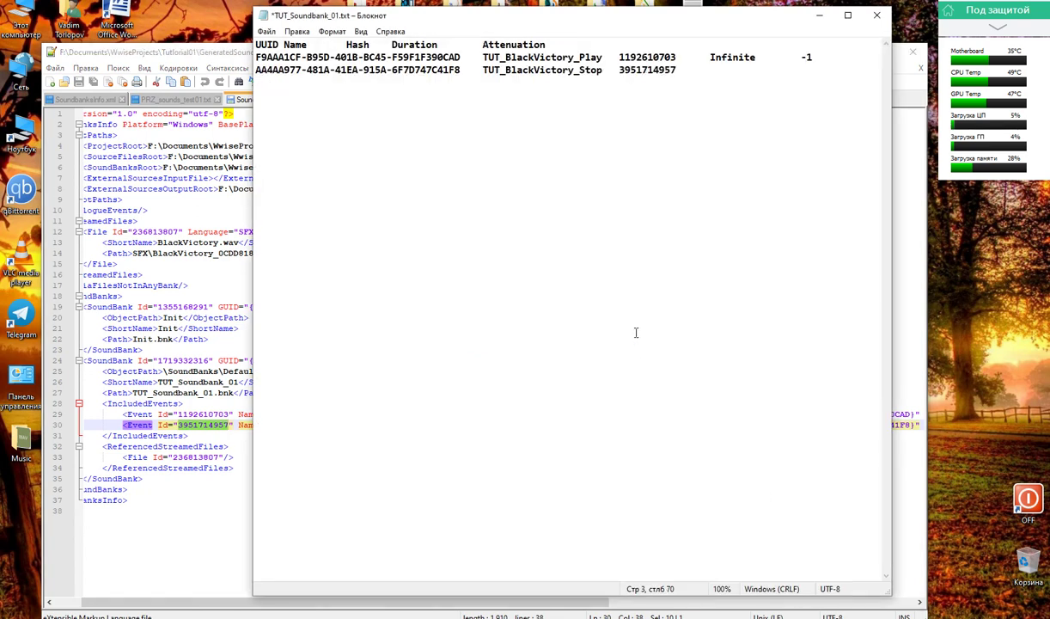
Copy the Stop event's DurationMax 0.000000 from SoundbanksInfo.xml into its Notepad row as the duration and add -1 as its attenuation
left_click(225, 57)
left_click_drag(428, 600, 756, 604)
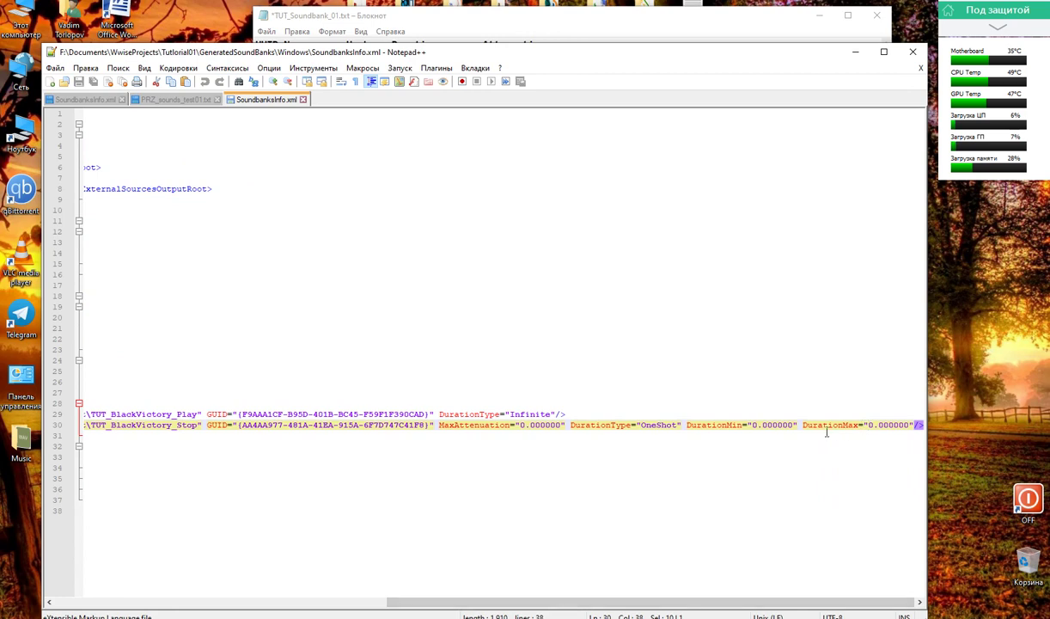
left_click_drag(868, 424, 905, 424)
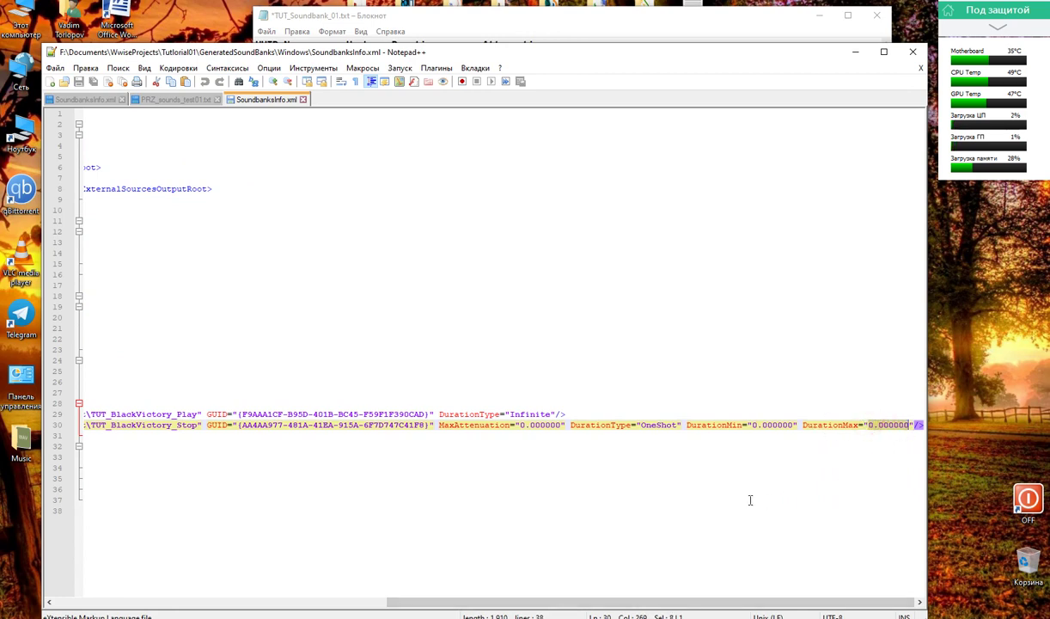
left_click(855, 52)
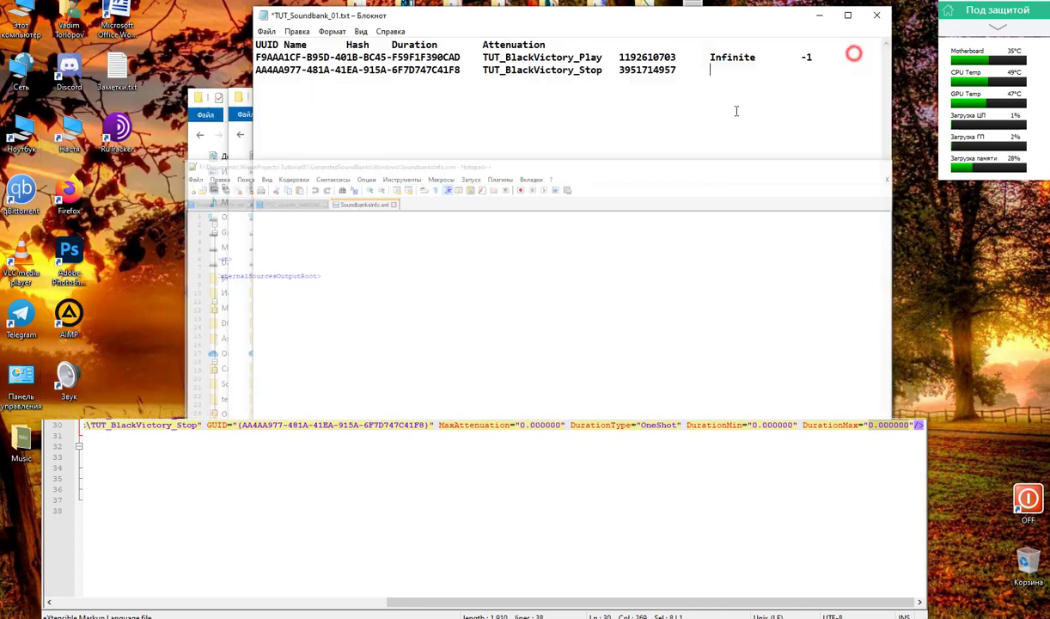
key("ctrl+v")
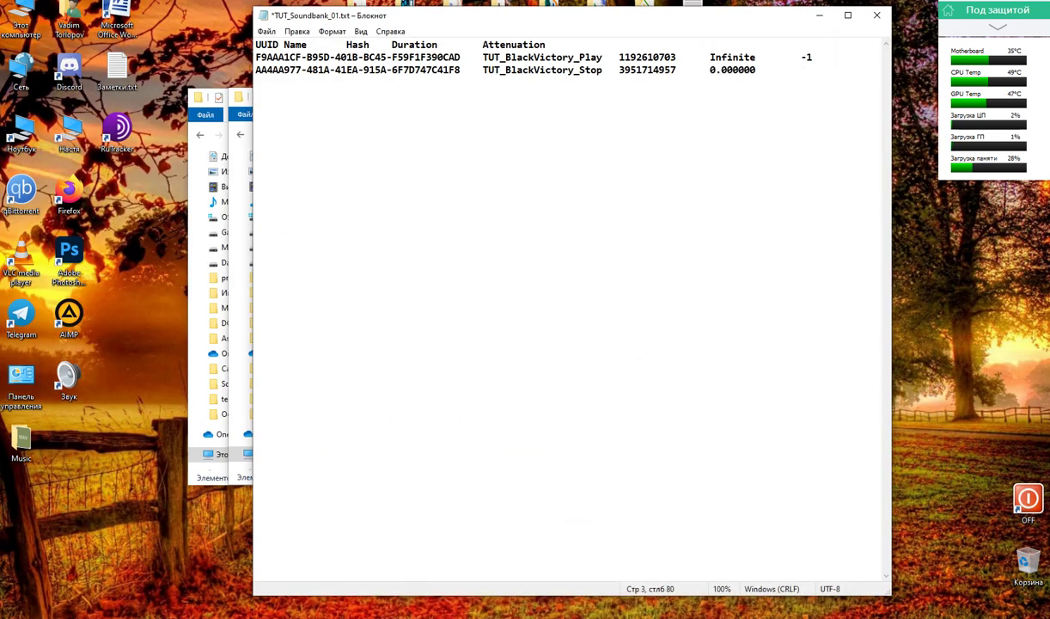
type("-1")
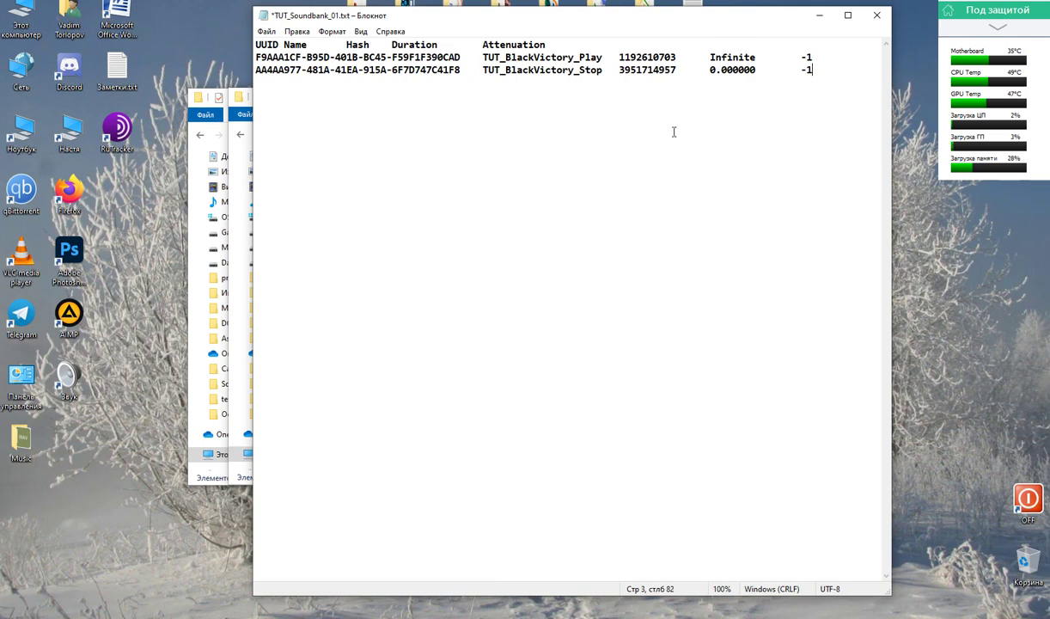
Save and close TUT_Soundbank_01.txt, and minimize the open folder windows to reveal the desktop
key("ctrl+s")
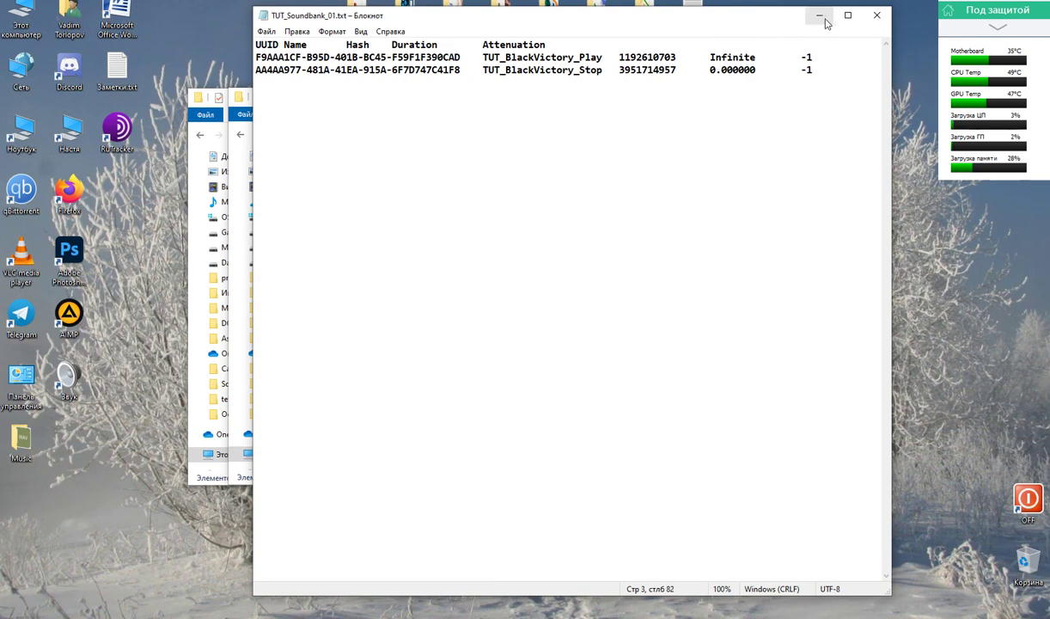
left_click(876, 16)
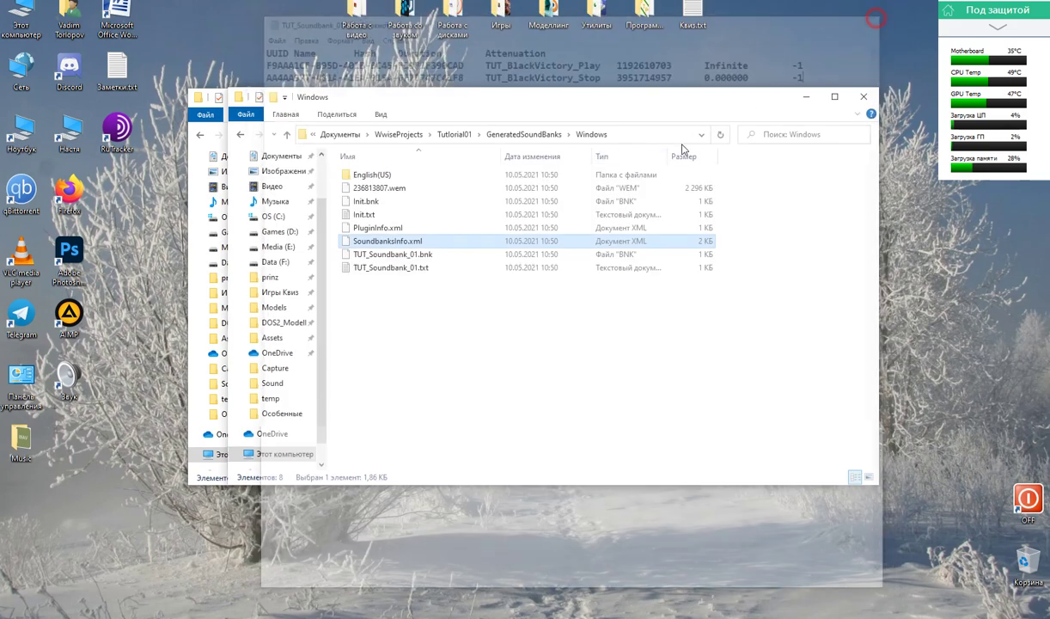
left_click(806, 102)
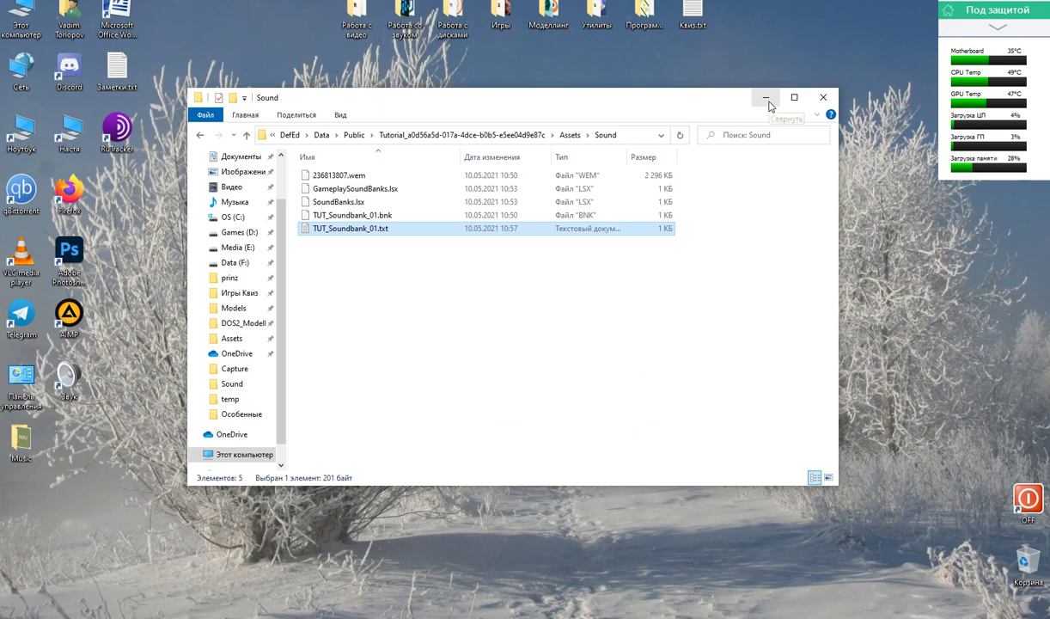
left_click(767, 100)
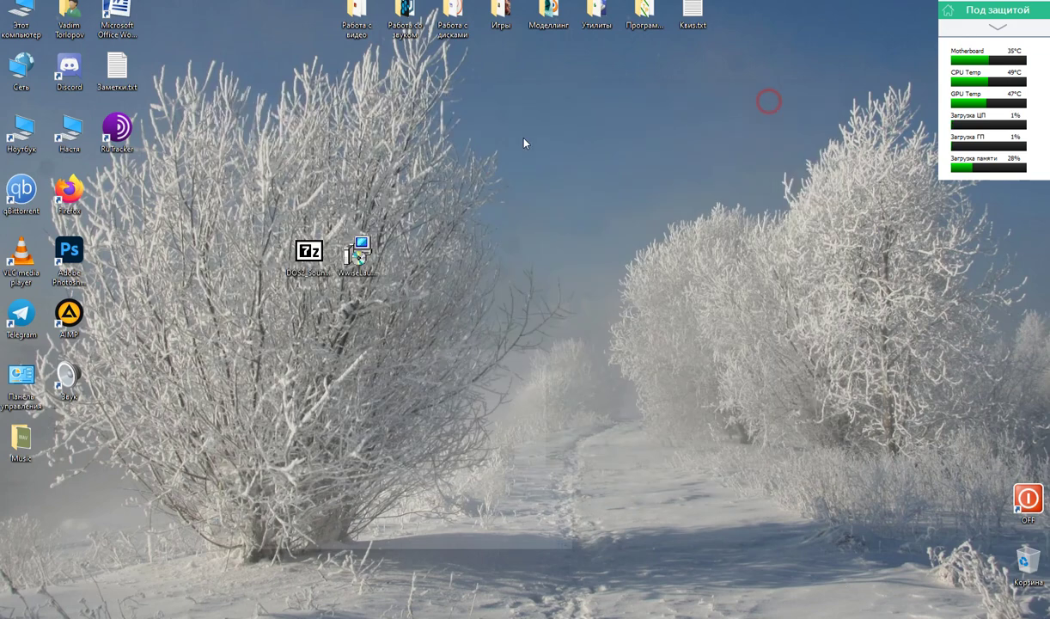
Launch The Divinity Engine 2 from the desktop's games folder and minimize its Script Extender debug console
double_click(501, 22)
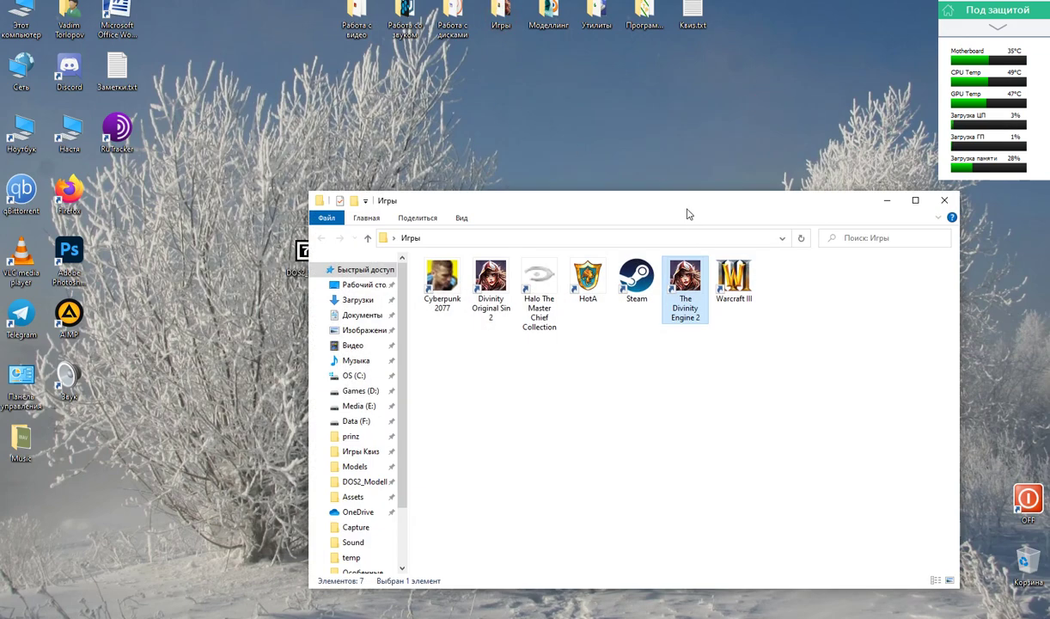
double_click(563, 203)
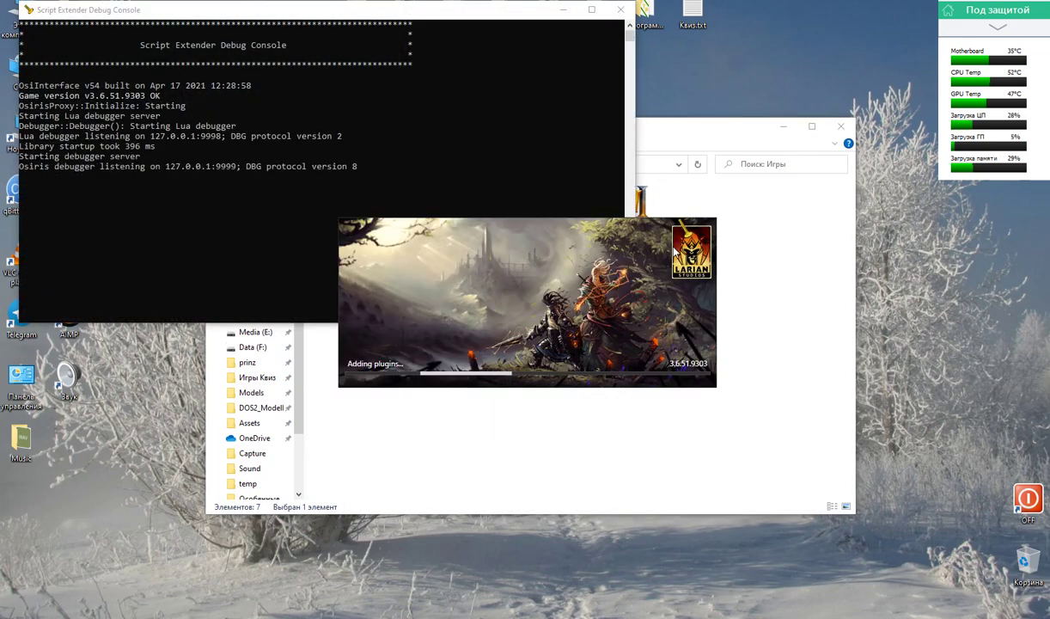
left_click(562, 12)
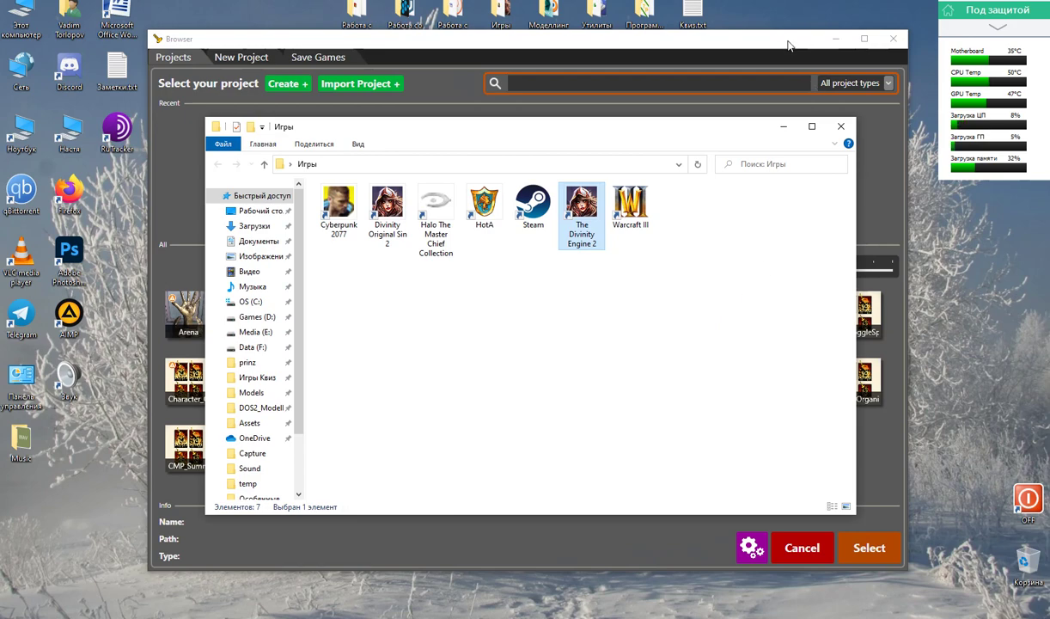
Open the recent Tutorial project, auto-hide the Messages pane, and load the Tutorial_Map level
left_click(788, 45)
left_click(514, 173)
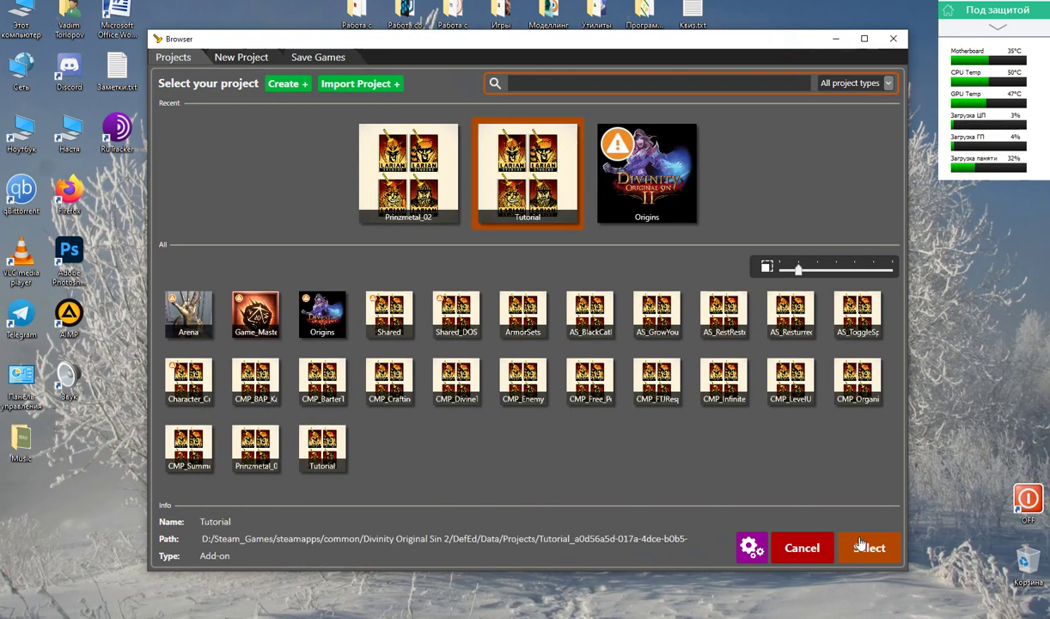
left_click(864, 546)
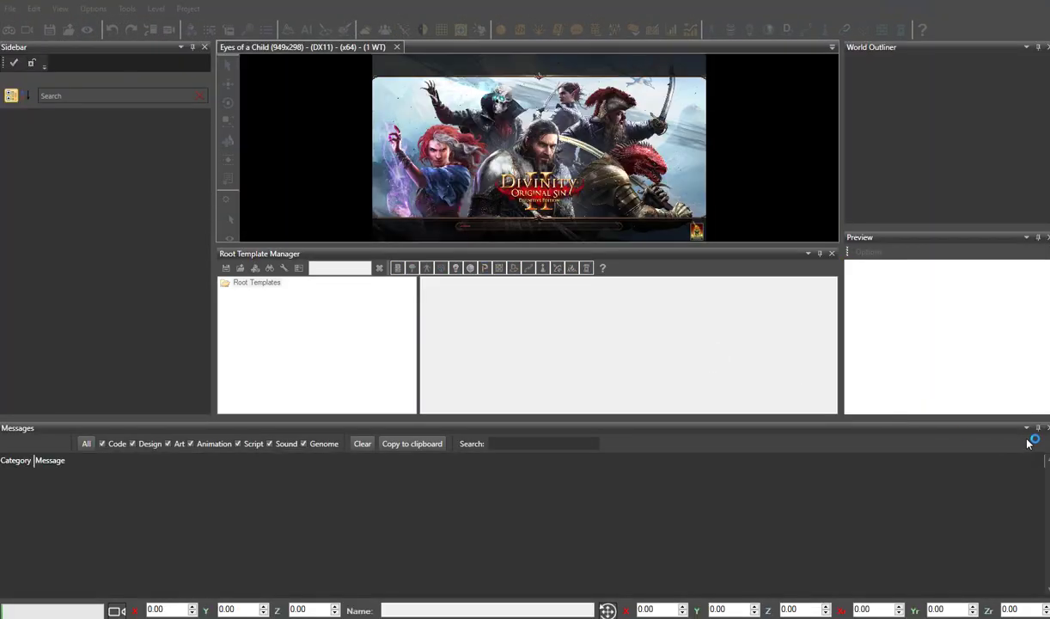
left_click(1037, 427)
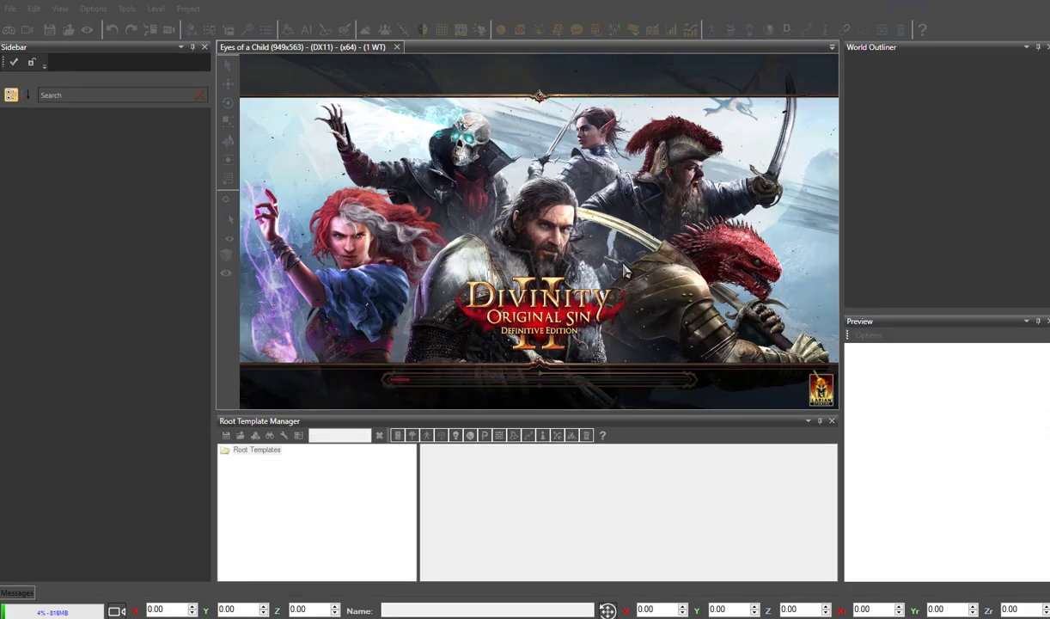
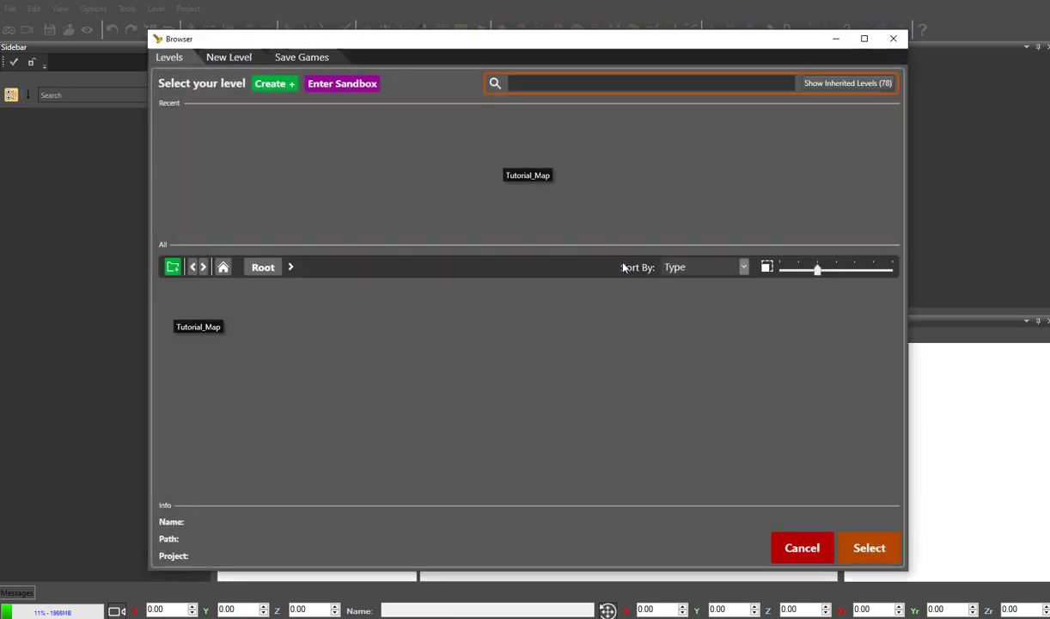
left_click(560, 152)
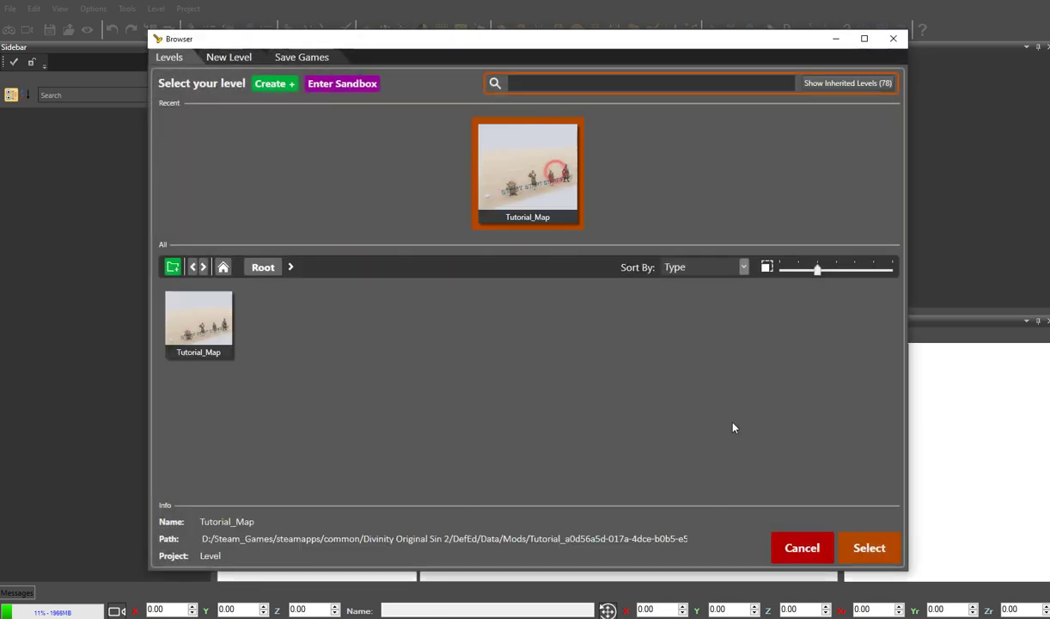
left_click(870, 550)
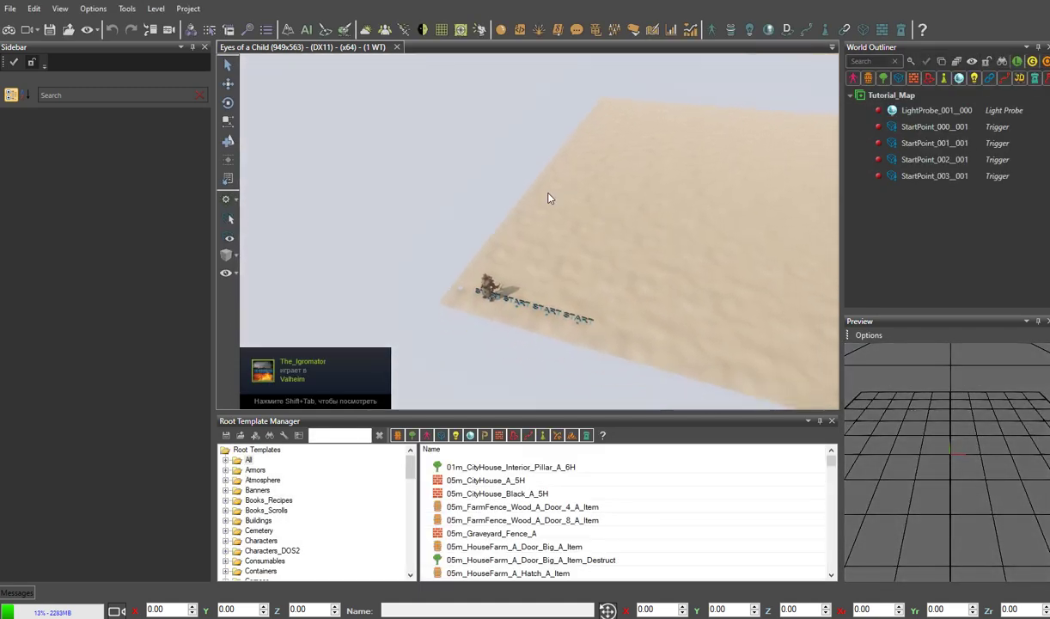
Open the Resource Manager and dock it as a tabbed document
left_click(230, 31)
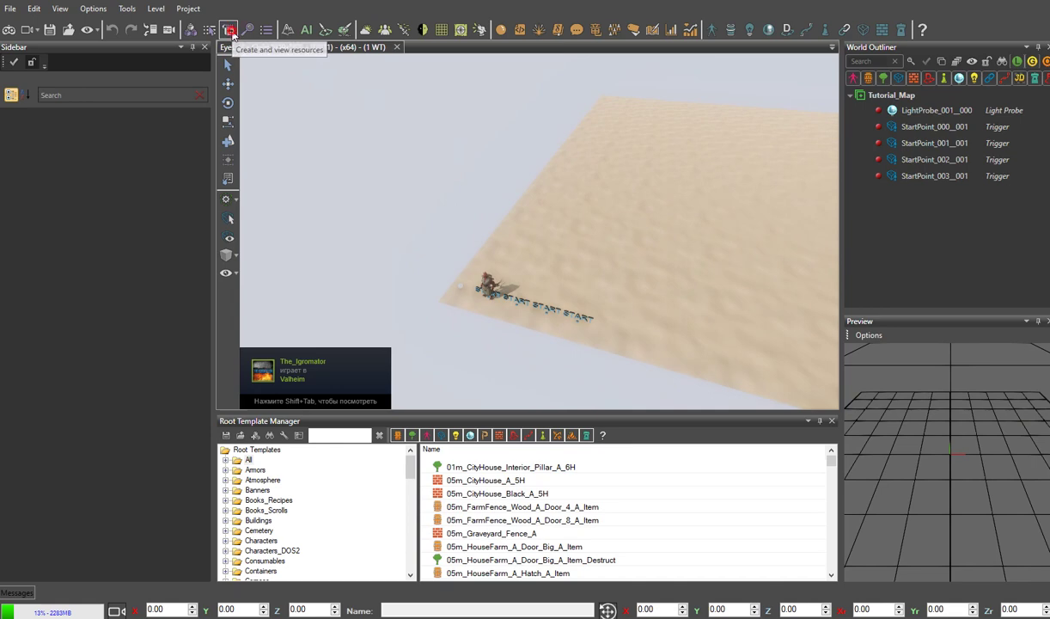
left_click(291, 48)
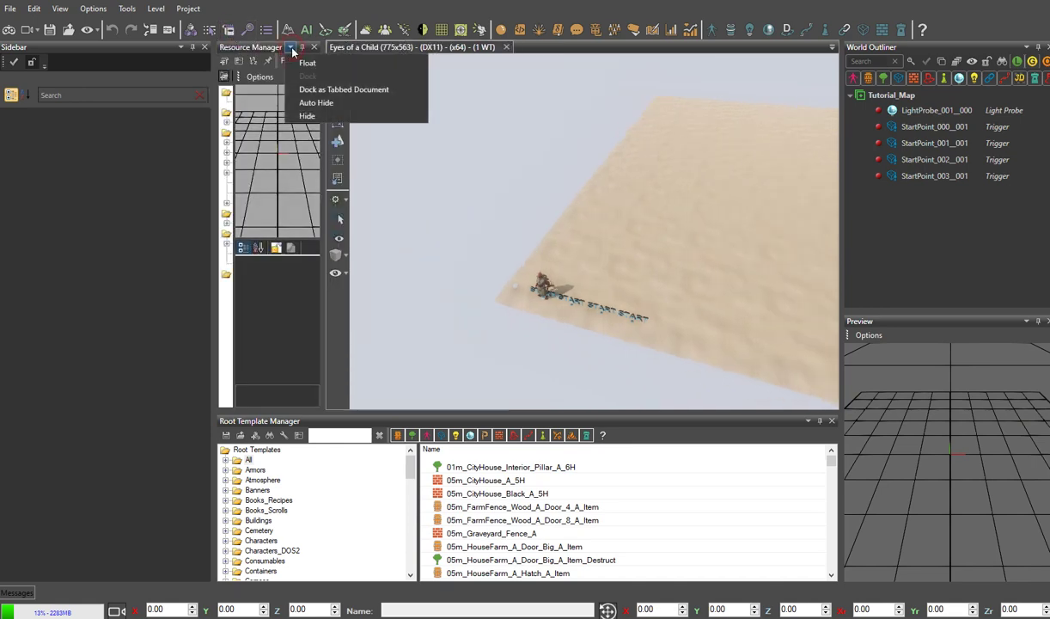
left_click(322, 90)
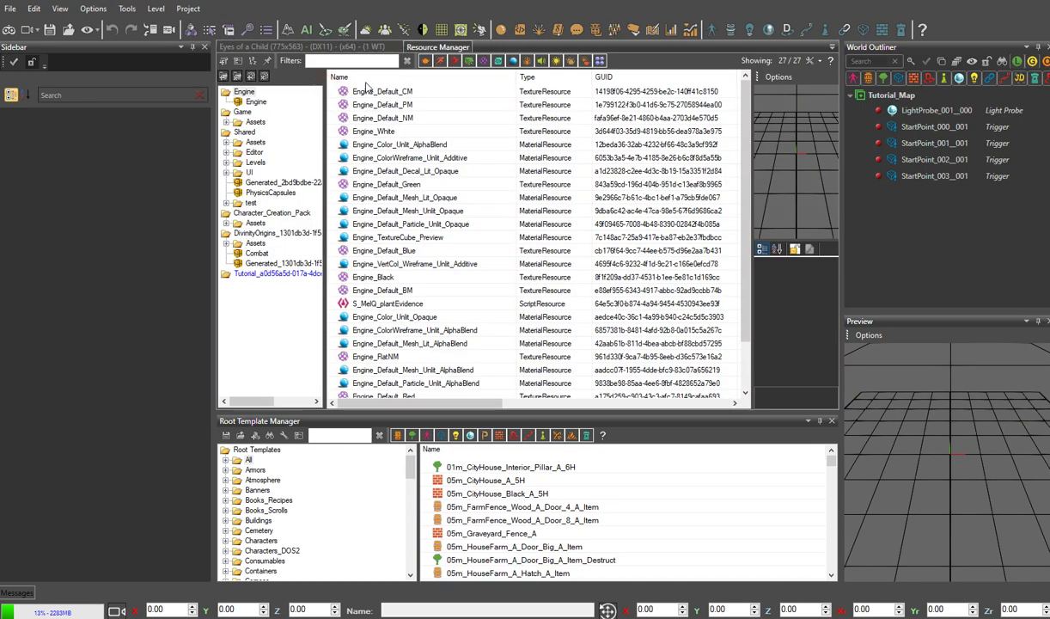
Create a resource package named Sounds in the Tutorial project
left_click(259, 273)
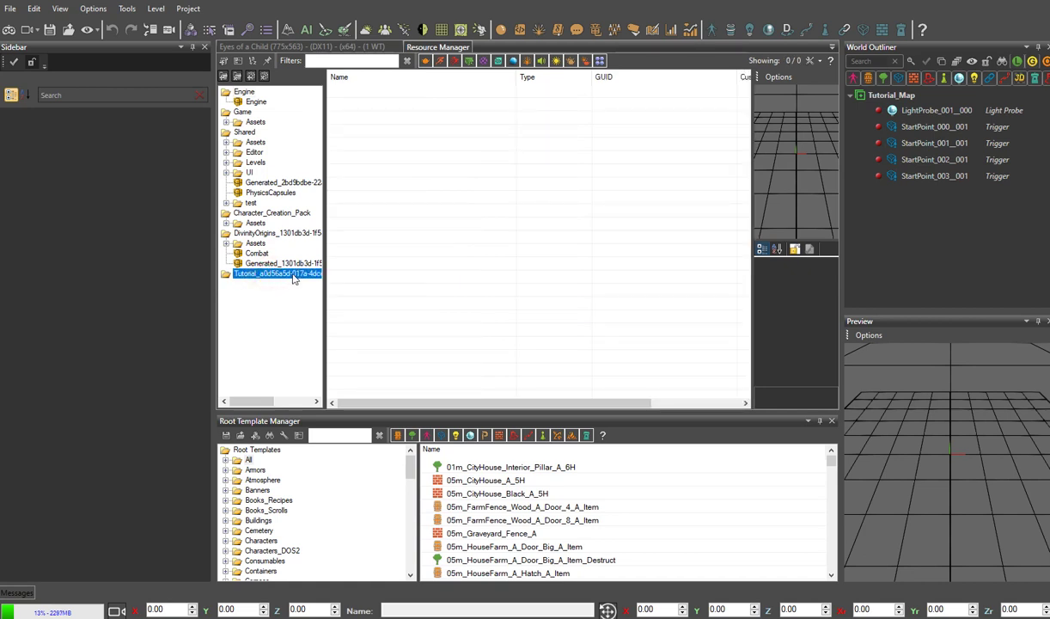
left_click(250, 77)
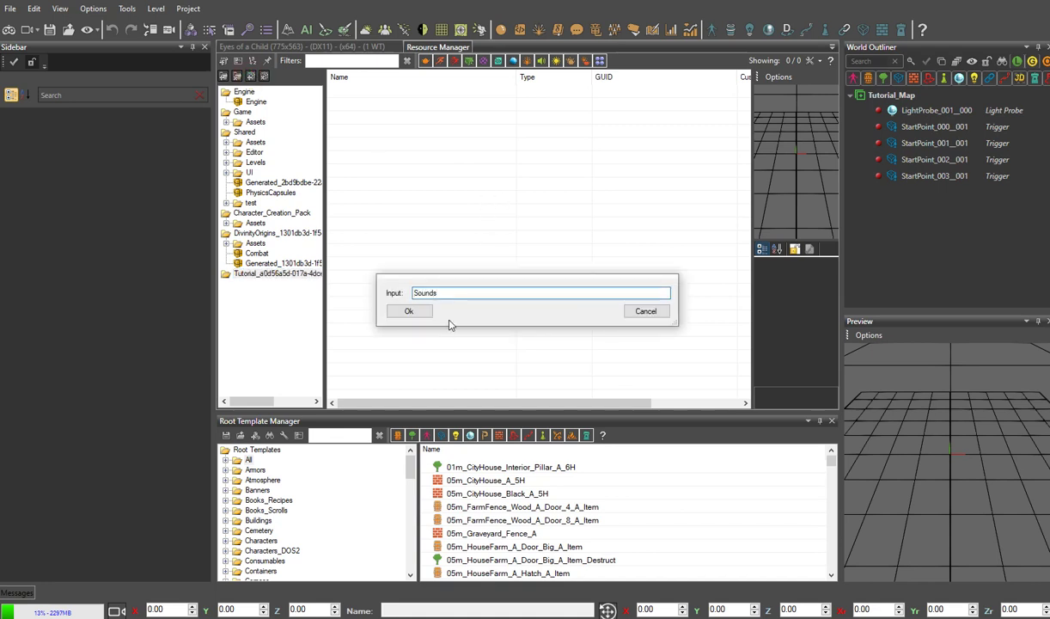
left_click(411, 312)
Start adding a Sound resource to the Sounds package, with the file filter set to WWise Sound Bank (*.bnk)
left_click(262, 284)
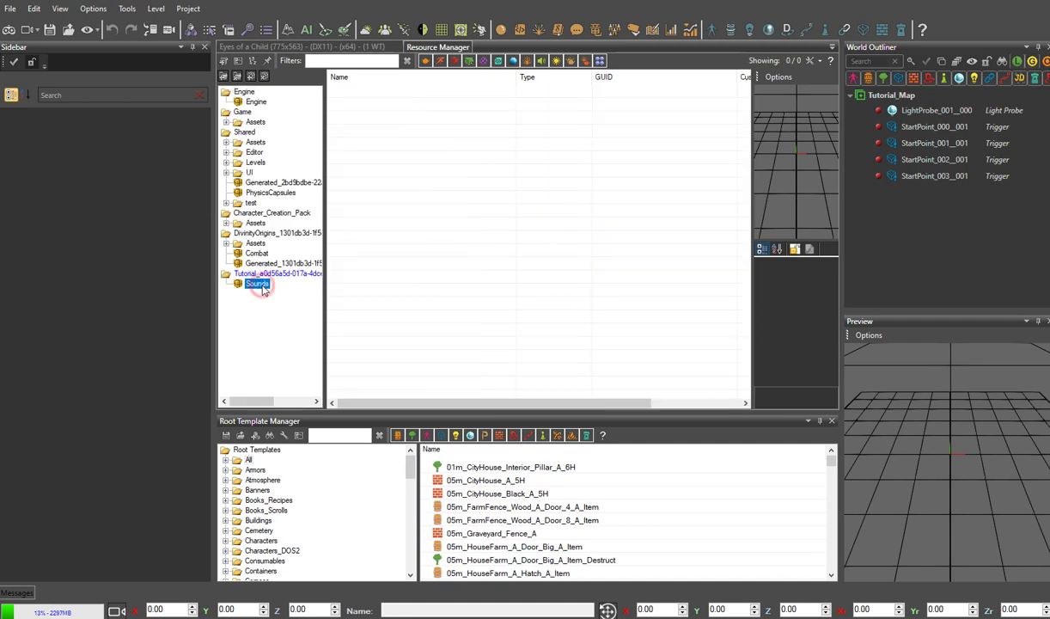
left_click(223, 62)
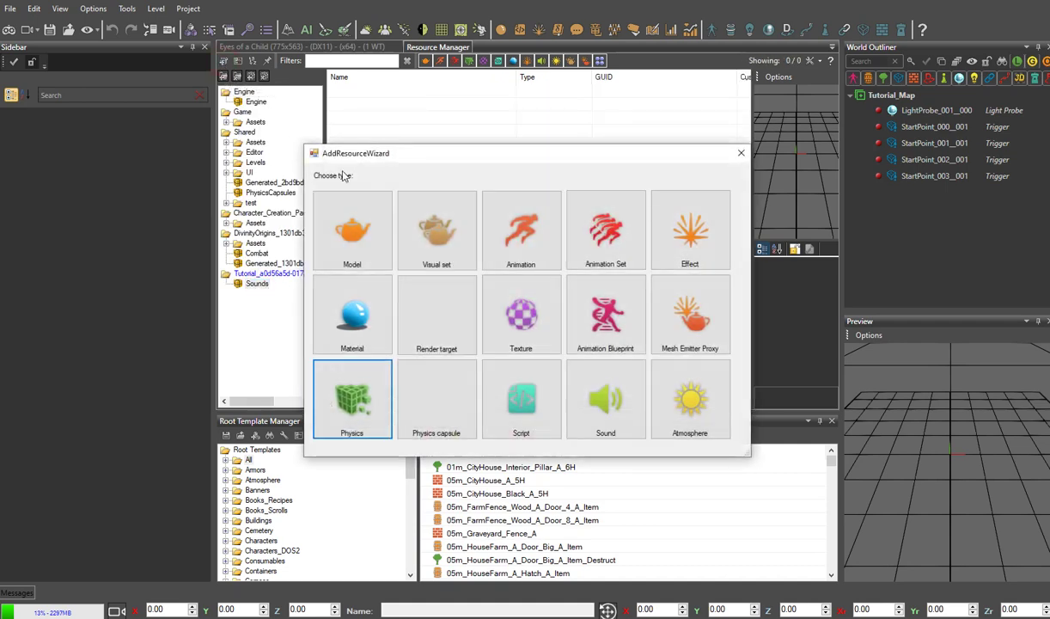
left_click(606, 399)
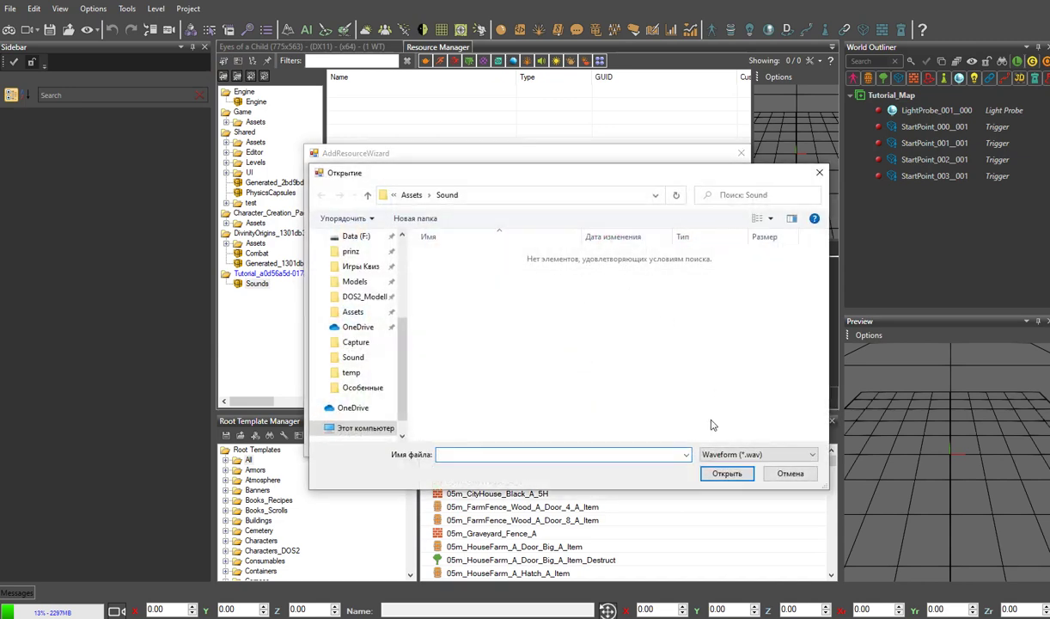
left_click(748, 454)
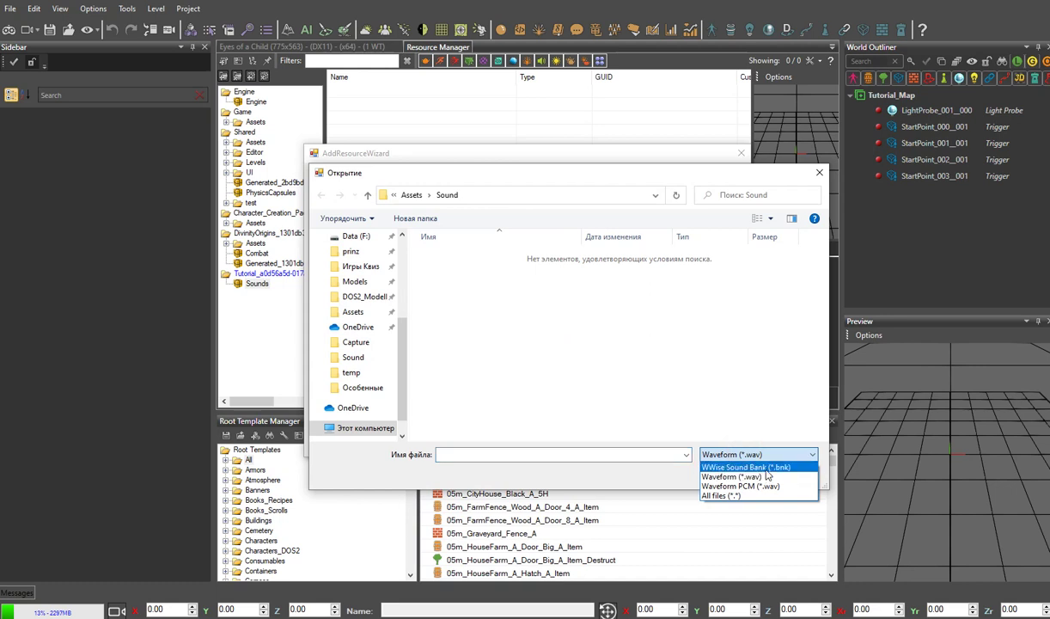
left_click(734, 466)
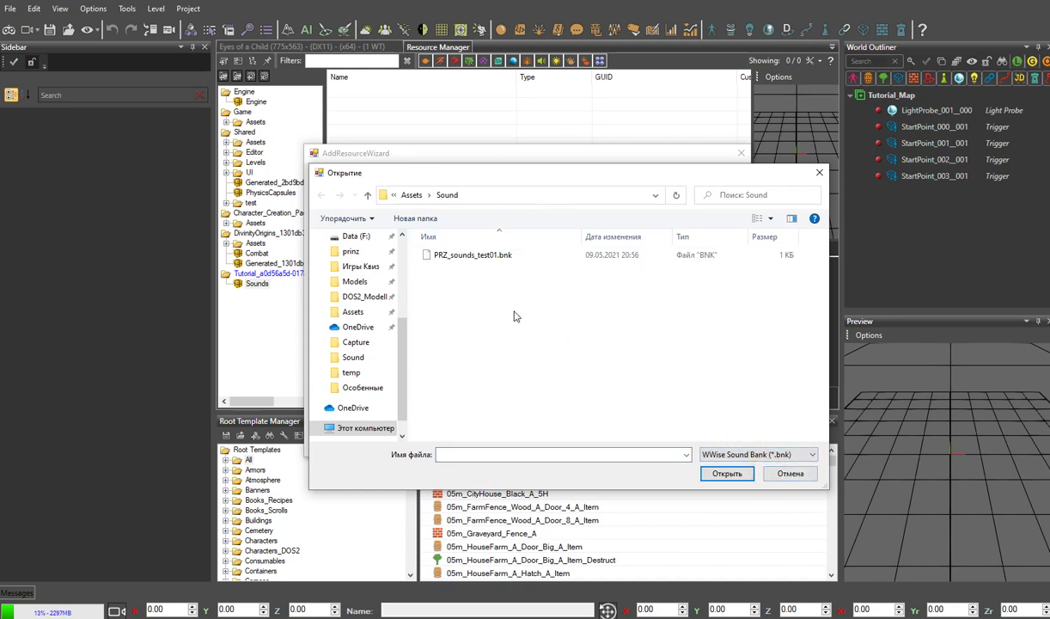
Try to import TUT_Soundbank_01.bnk from the Tutorial project's Assets\Sound folder into the Sounds package as a Sound resource
key("alt+Up")
key("alt+Up")
key("alt+Up")
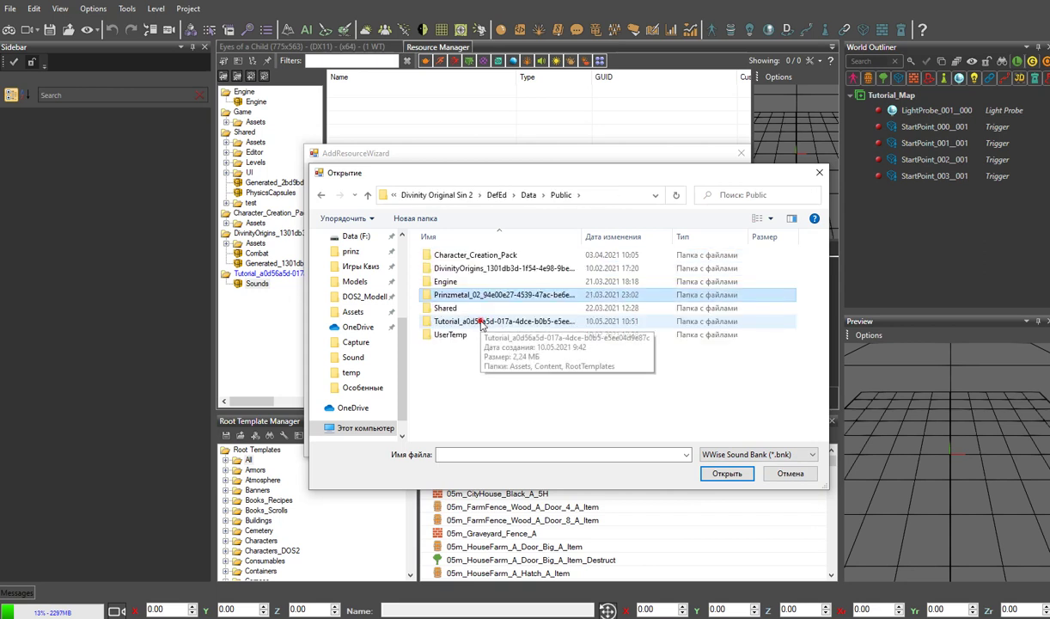
double_click(499, 321)
double_click(449, 256)
double_click(445, 254)
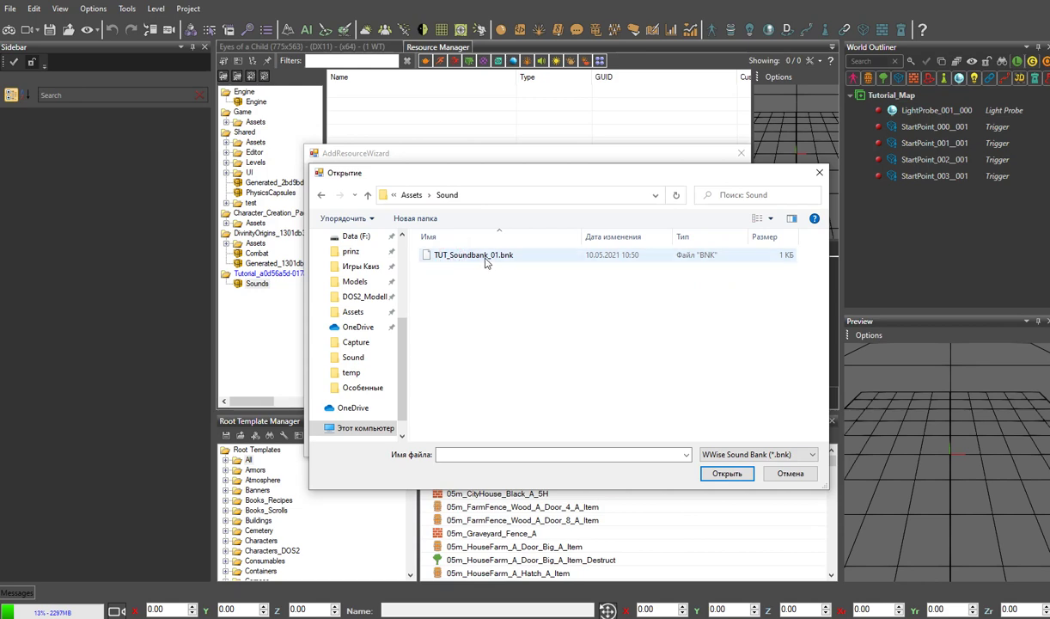
double_click(485, 258)
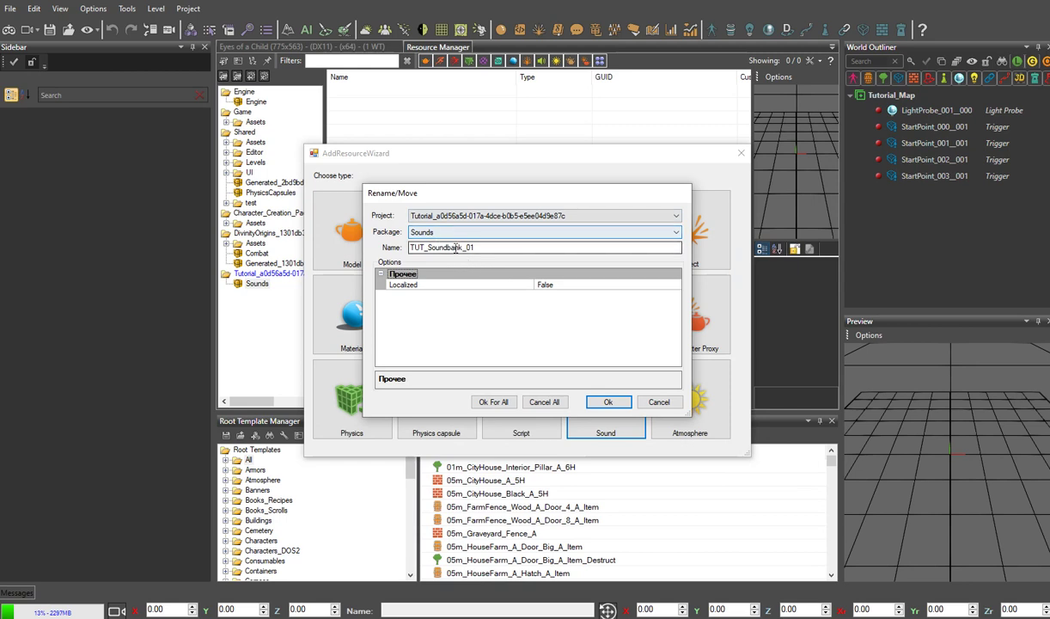
left_click(472, 248)
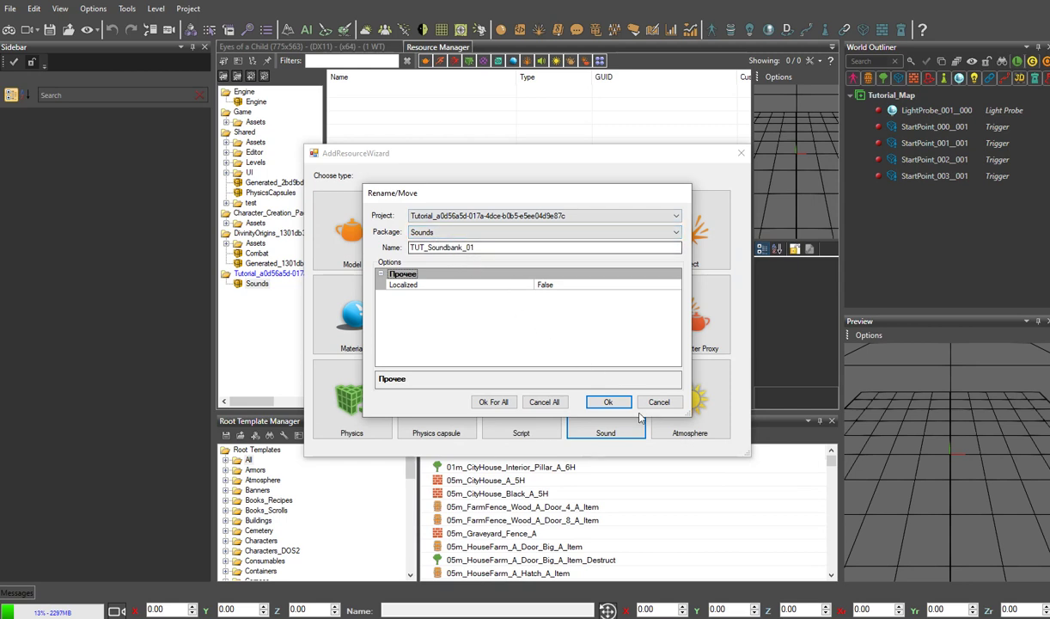
left_click(607, 401)
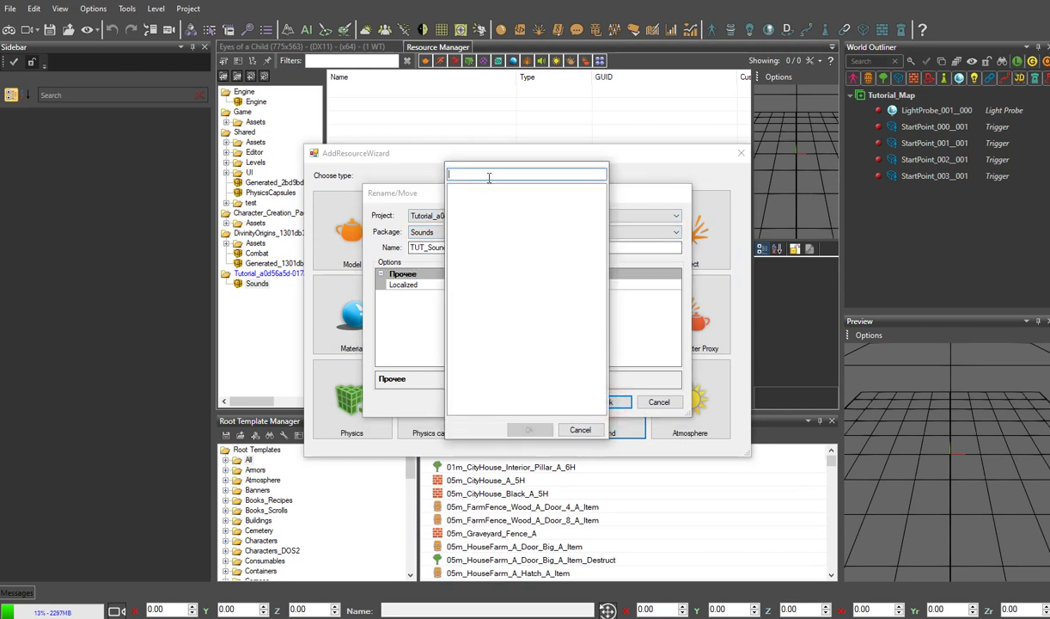
left_click(469, 194)
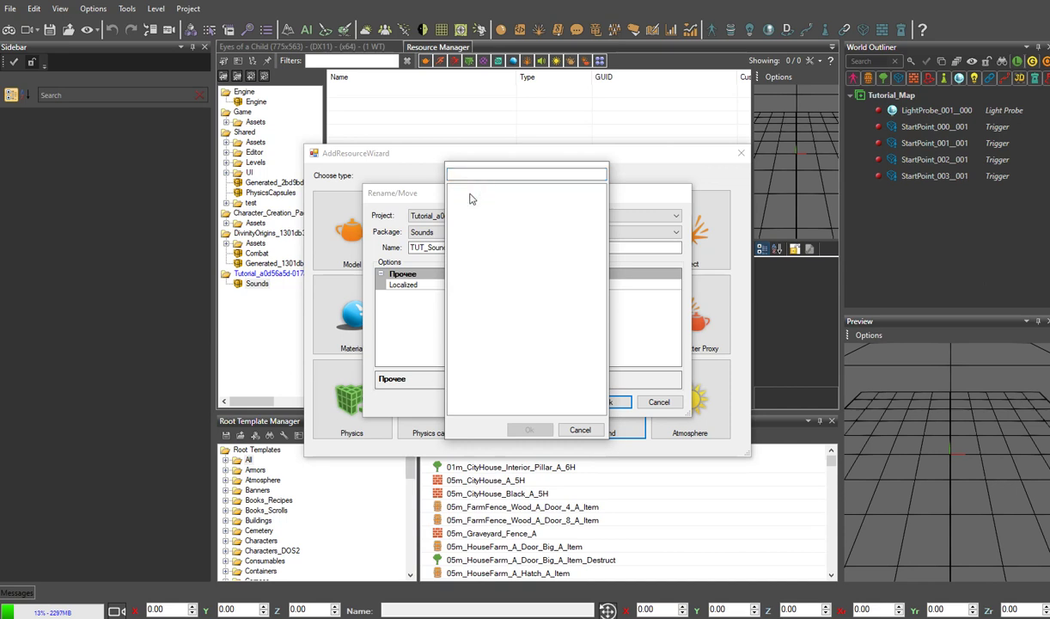
left_click(580, 429)
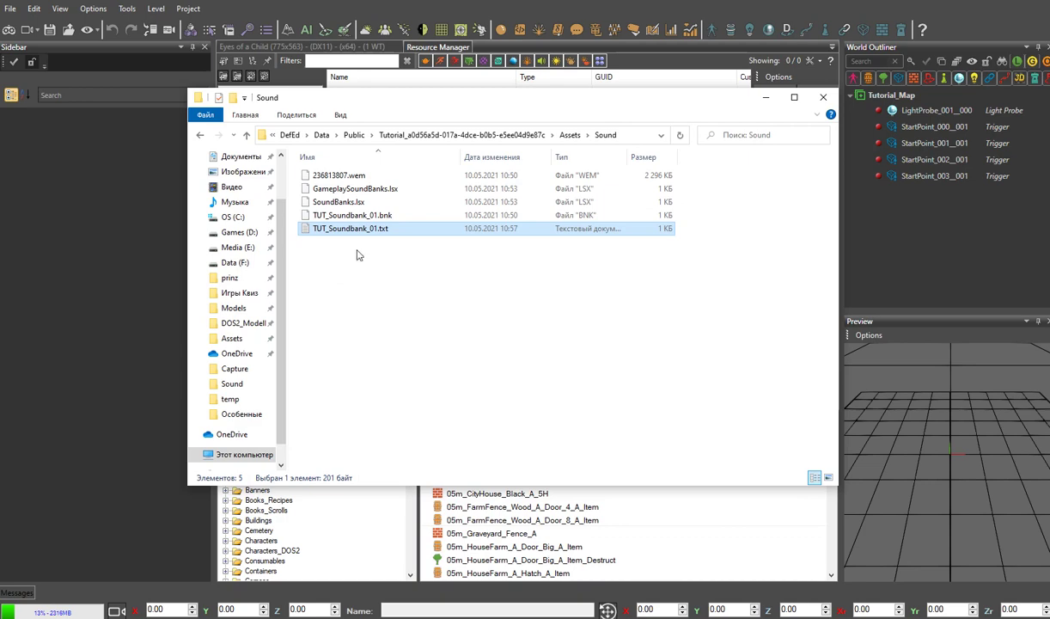
Check the event entries in TUT_Soundbank_01.txt in the Tutorial project's Sound folder
left_click(360, 229)
double_click(360, 228)
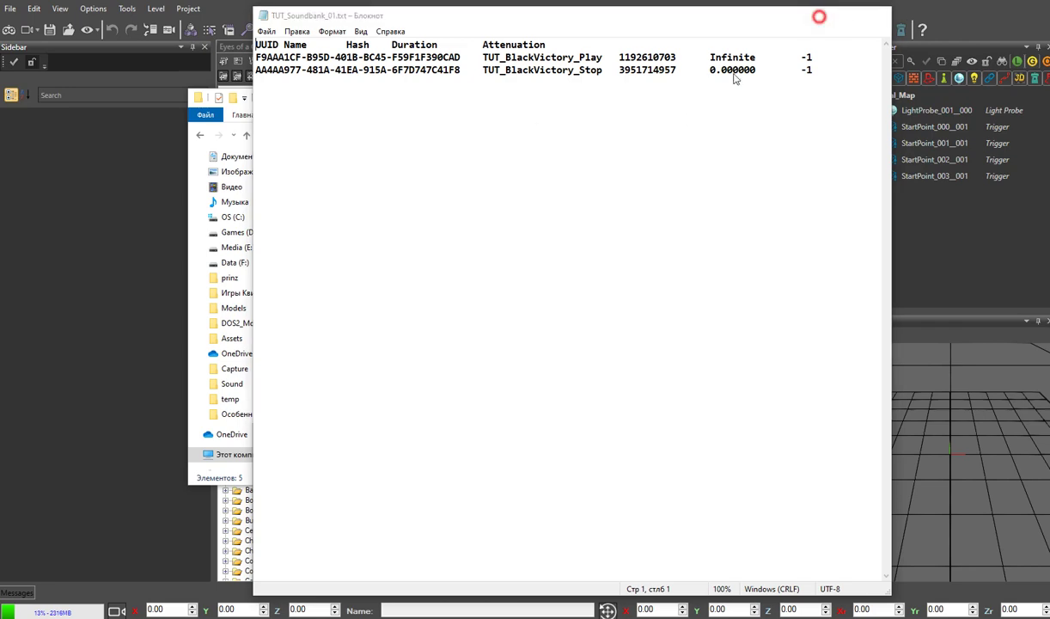
left_click(876, 14)
Examine the duration values in PRZ_sounds_test01.txt in the Prinzmetal_02 project's Assets\Sound folder for comparison
left_click(354, 135)
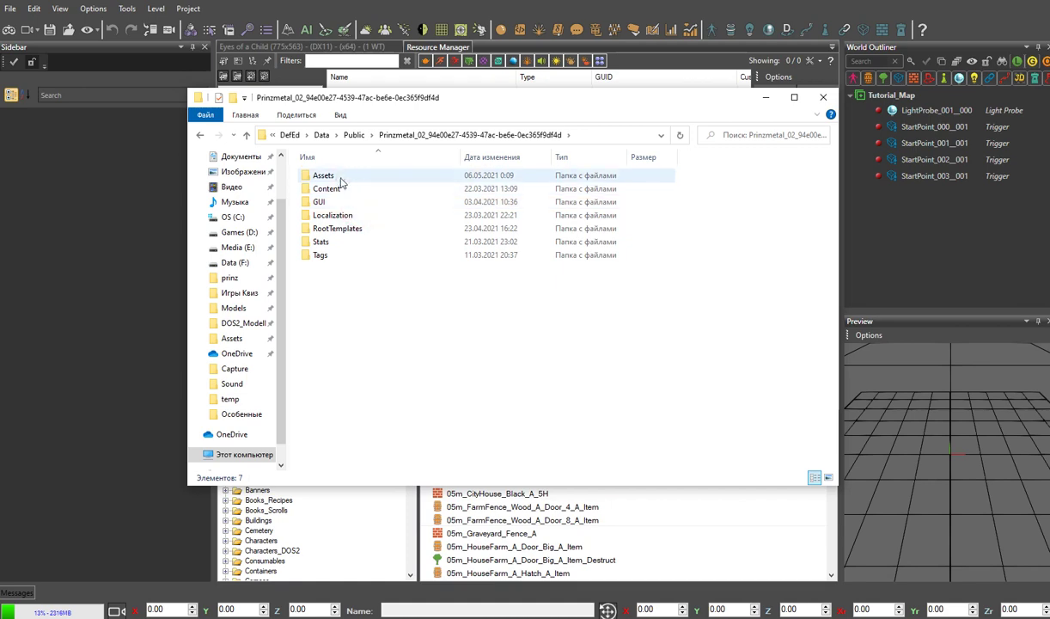
double_click(339, 176)
left_click(340, 190)
double_click(340, 191)
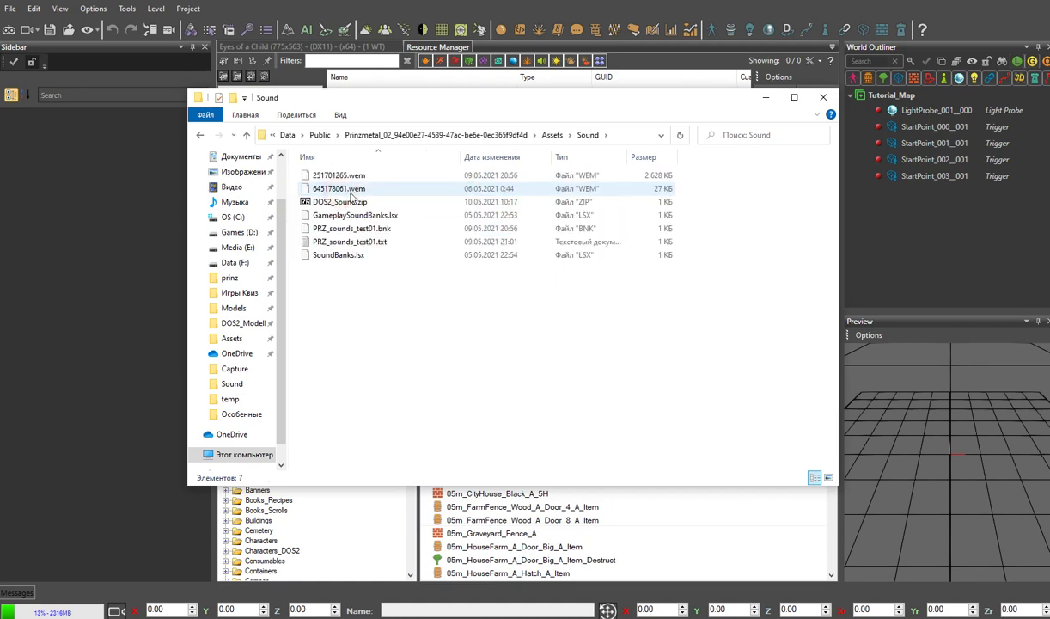
double_click(363, 244)
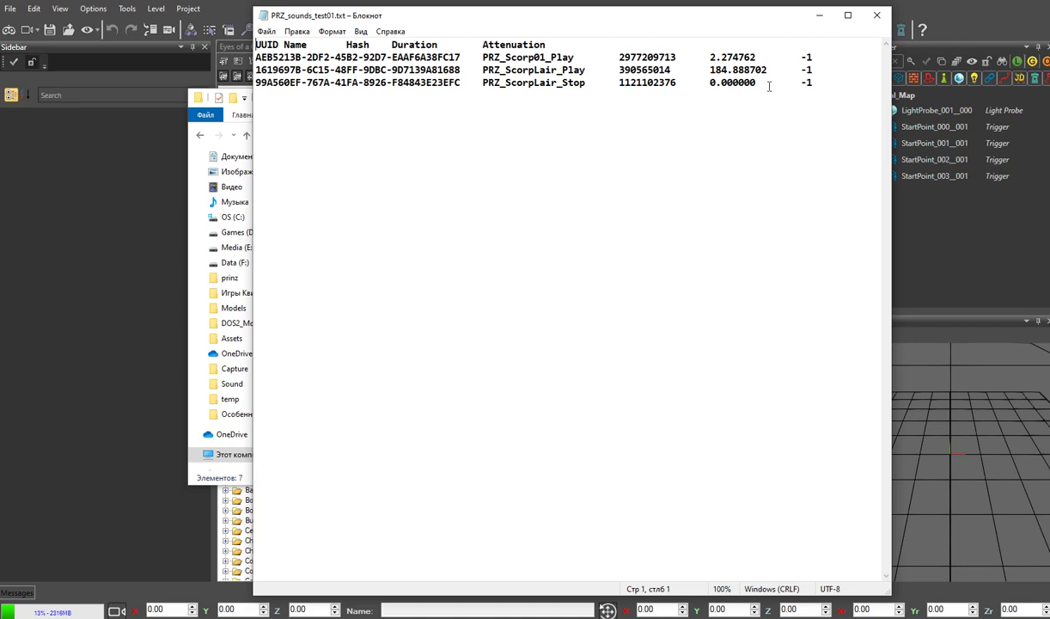
left_click(877, 17)
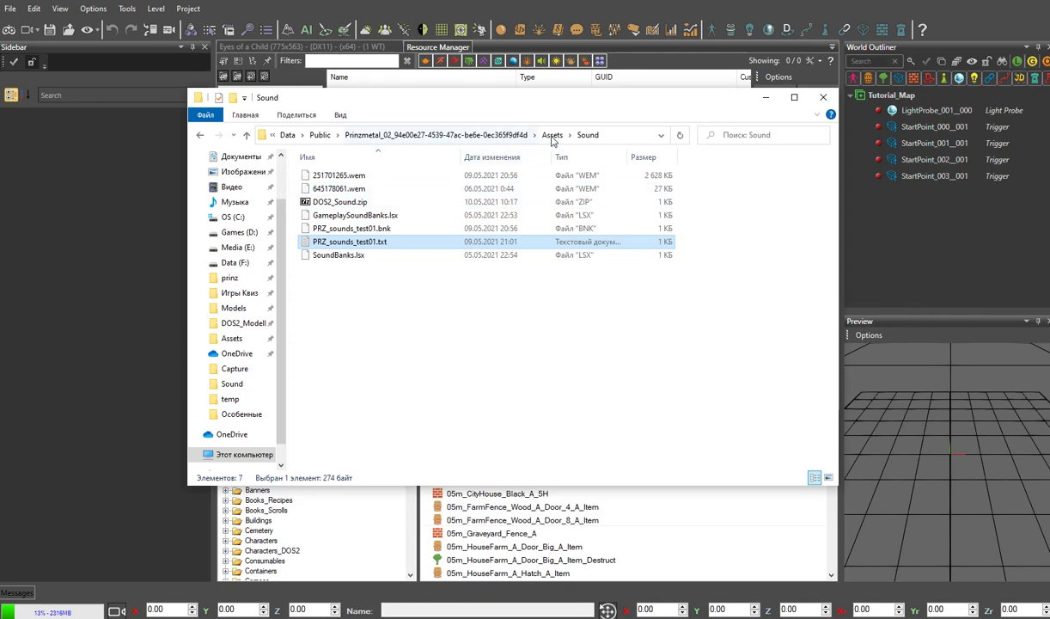
double_click(362, 242)
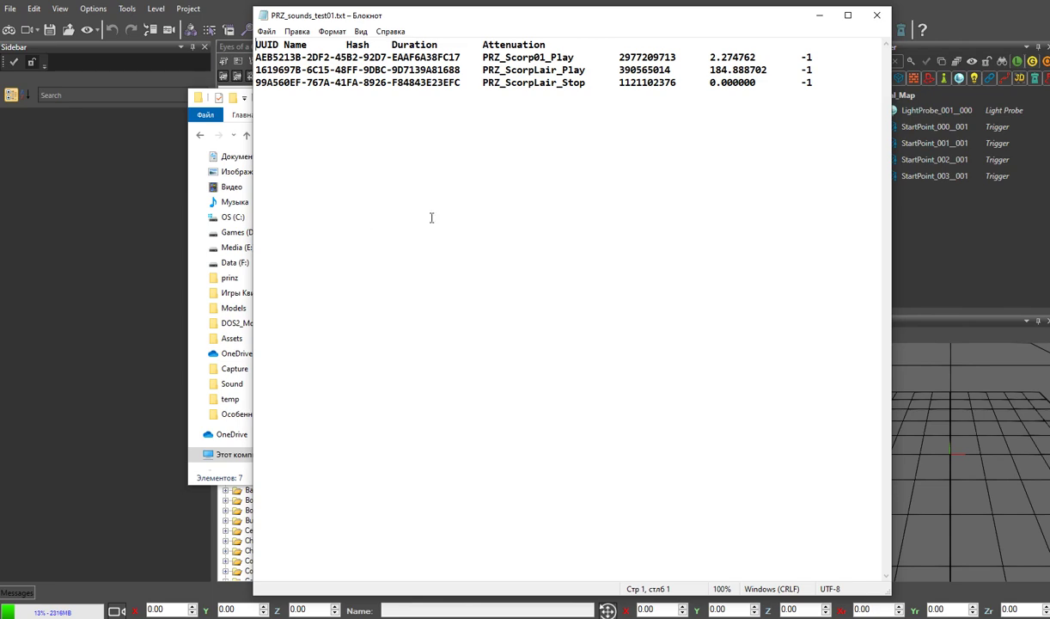
left_click(818, 15)
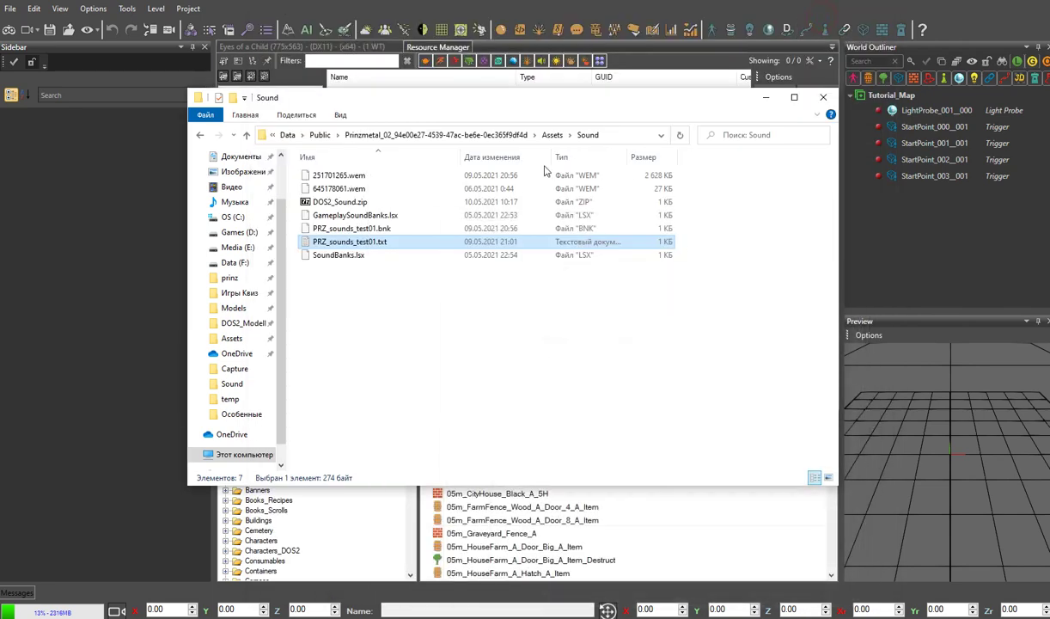
Set the TUT_BlackVictory_Play duration to 120.000000 in the Tutorial project's TUT_Soundbank_01.txt and save the file
left_click(320, 135)
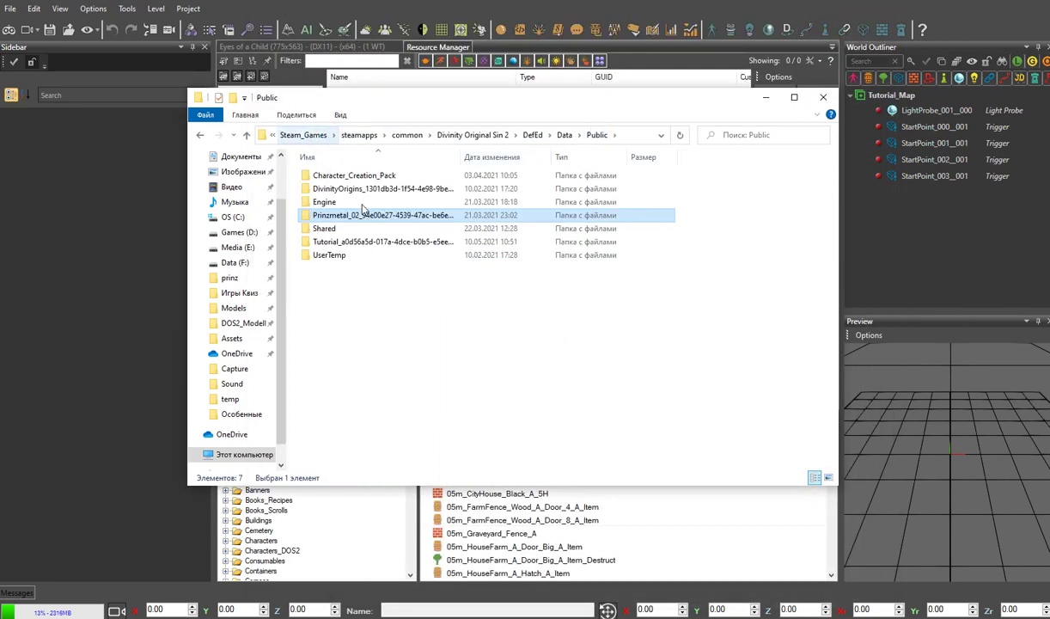
double_click(350, 242)
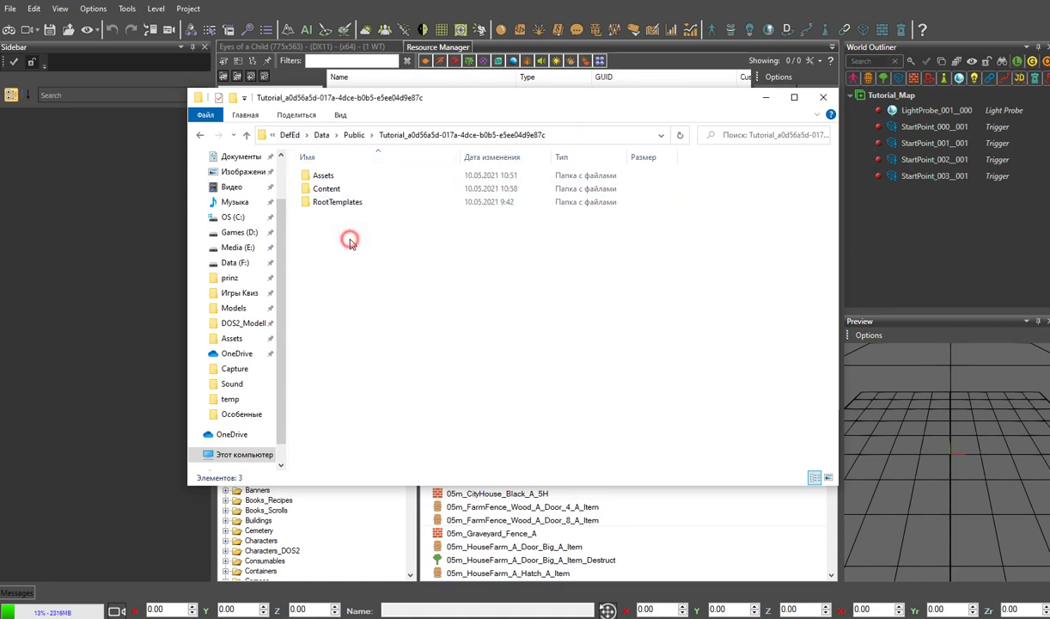
double_click(323, 177)
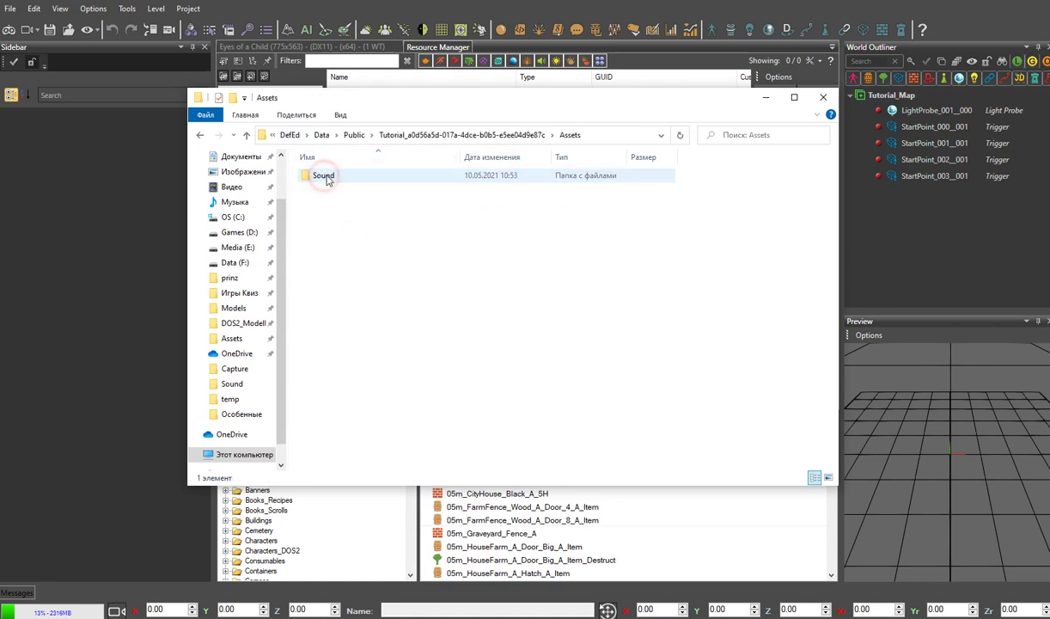
double_click(324, 175)
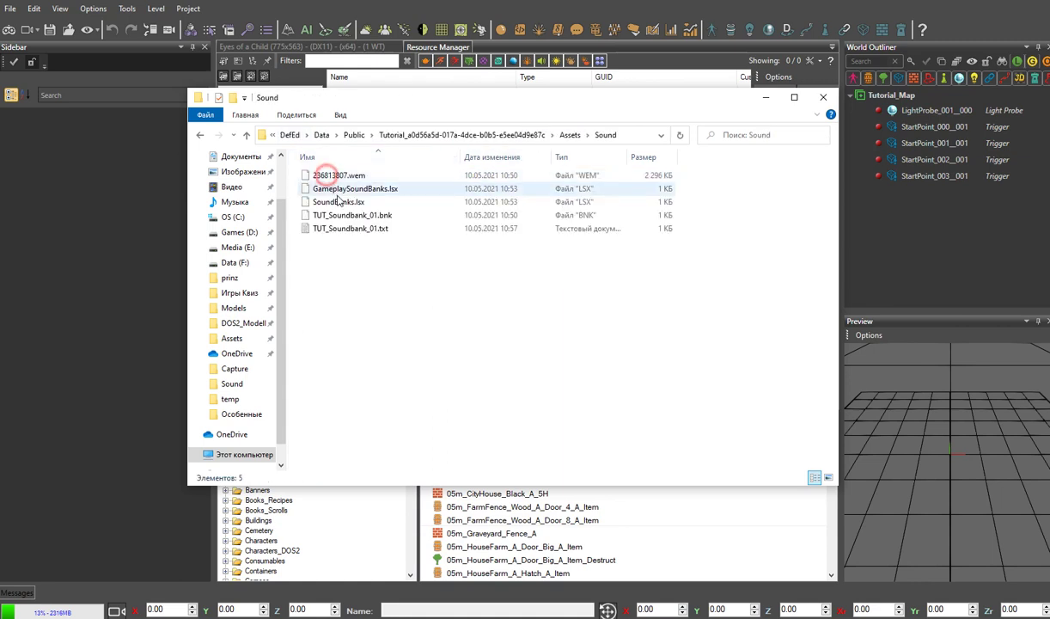
double_click(377, 231)
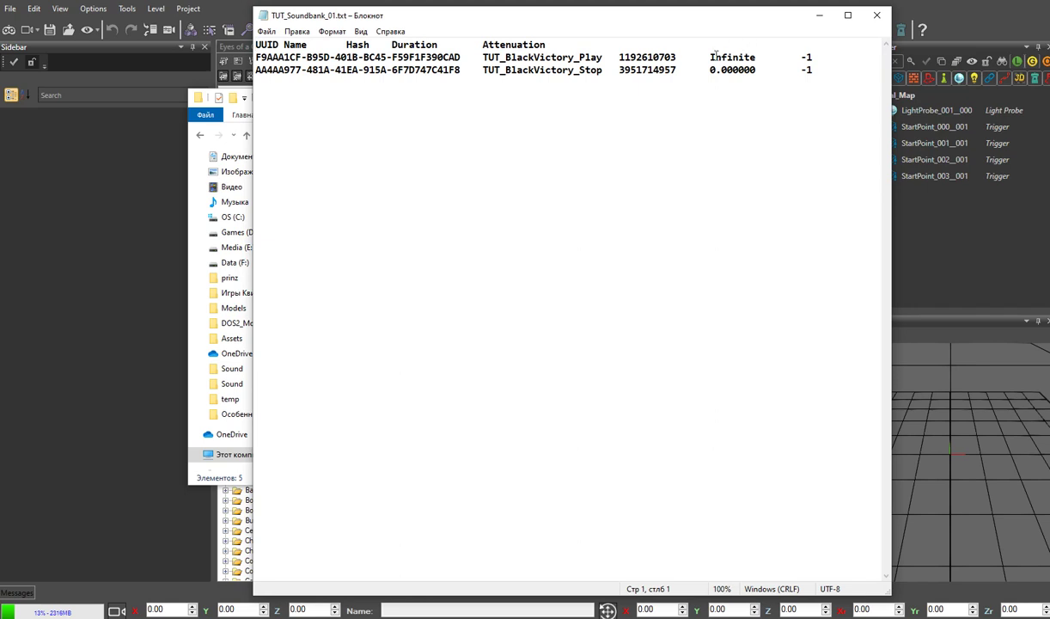
left_click_drag(709, 57, 755, 57)
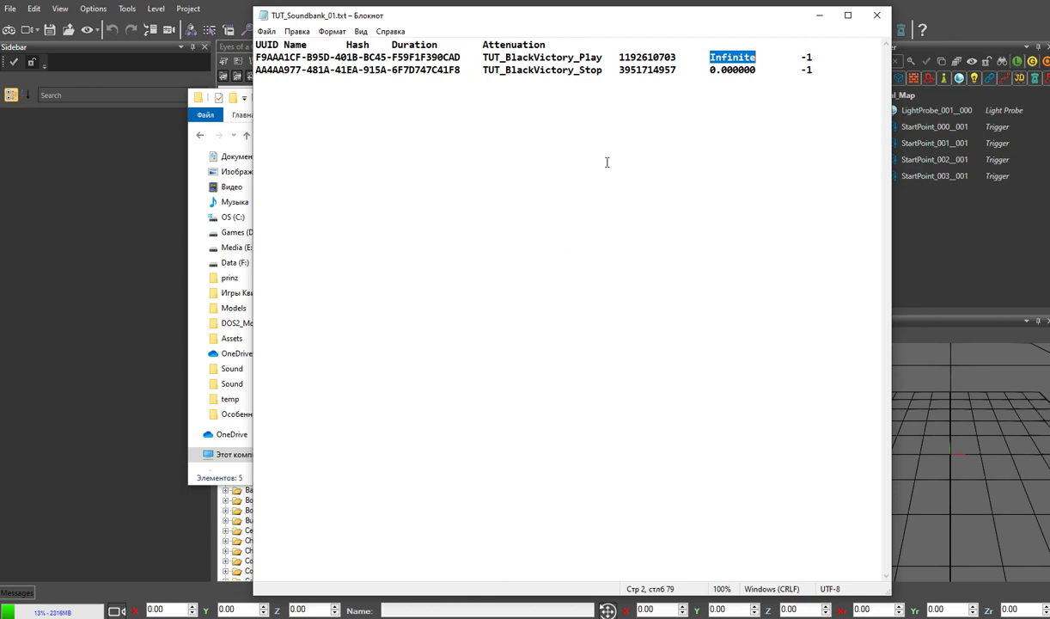
type("120.")
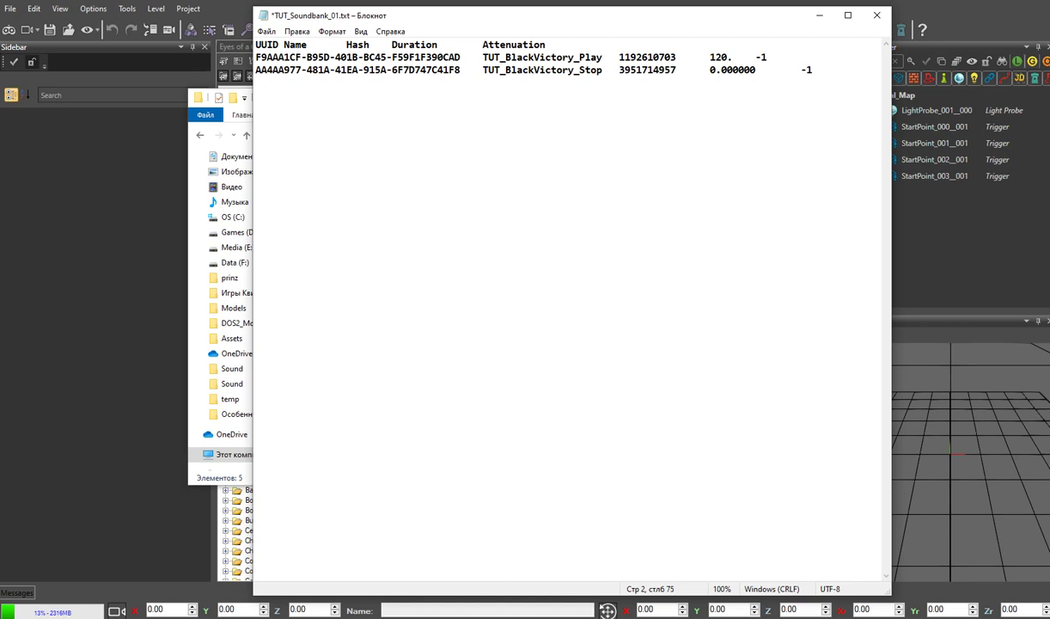
type("000000")
key("ctrl+s")
left_click(876, 15)
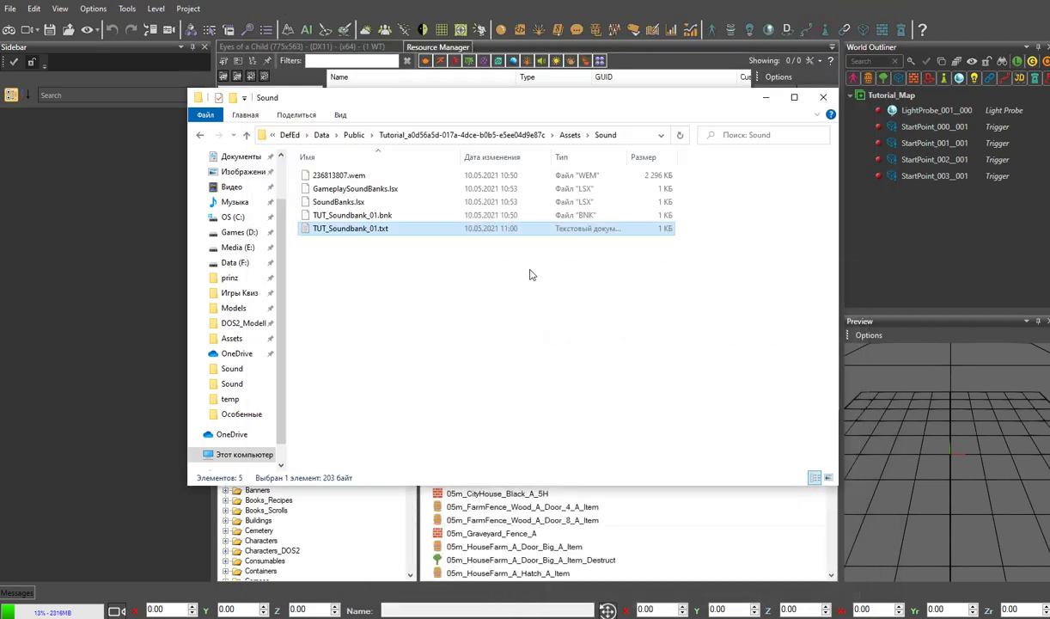
left_click(766, 97)
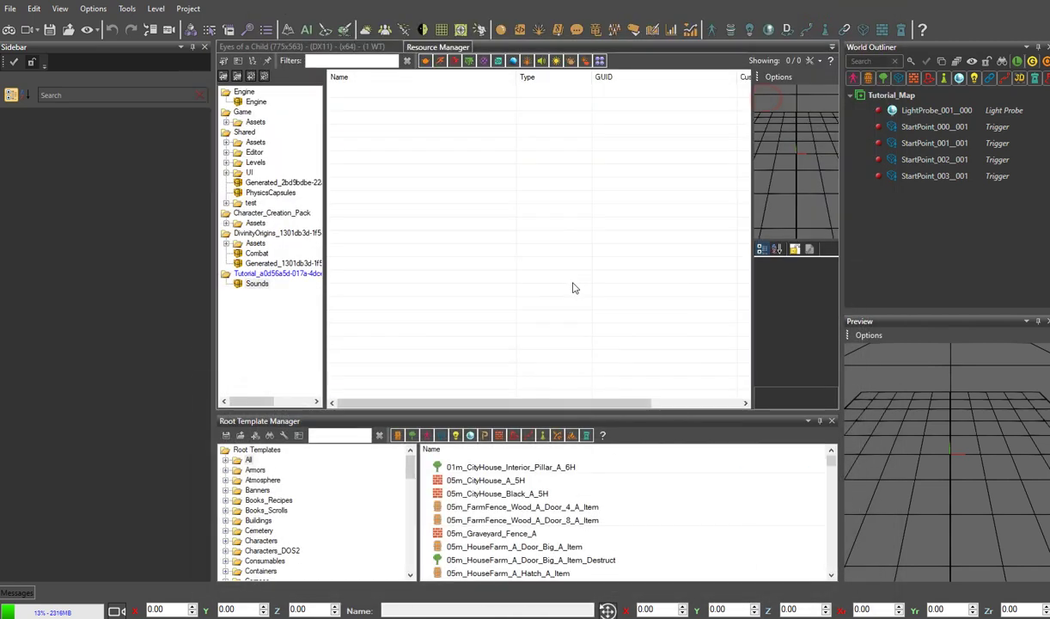
Load TUT_Soundbank_01.bnk as a Sound resource for the Sounds package, keeping TUT_Soundbank_01 as its name
left_click(257, 283)
left_click(223, 61)
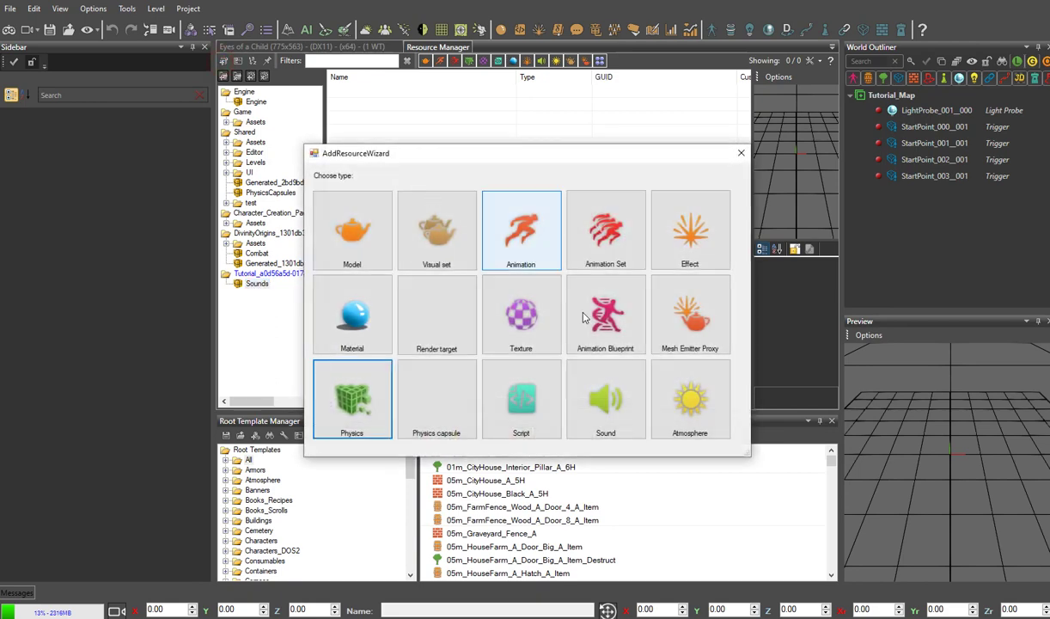
left_click(590, 391)
left_click(757, 455)
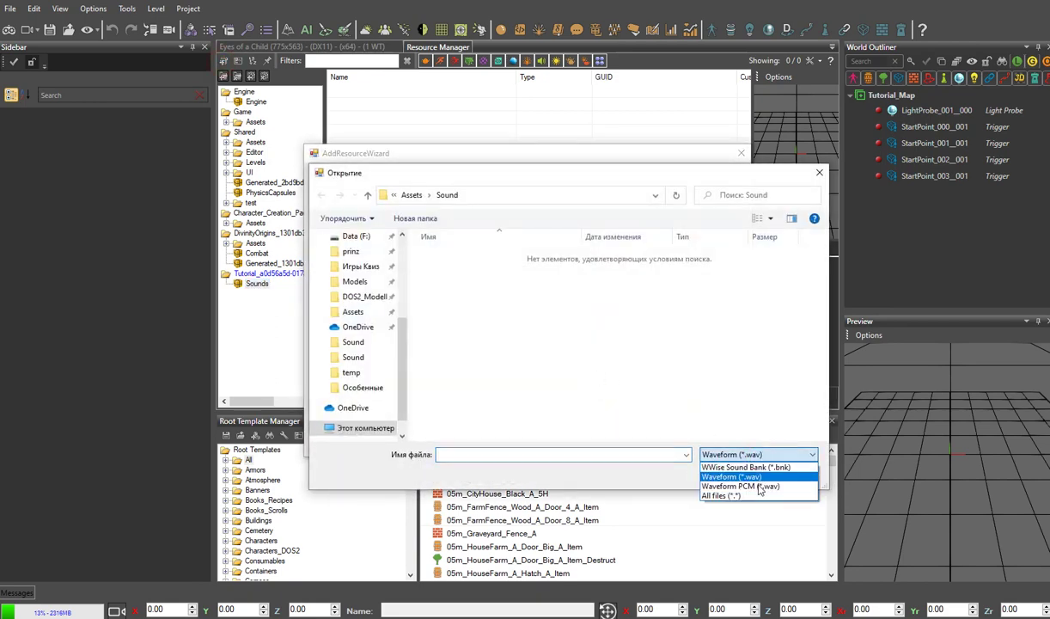
left_click(746, 466)
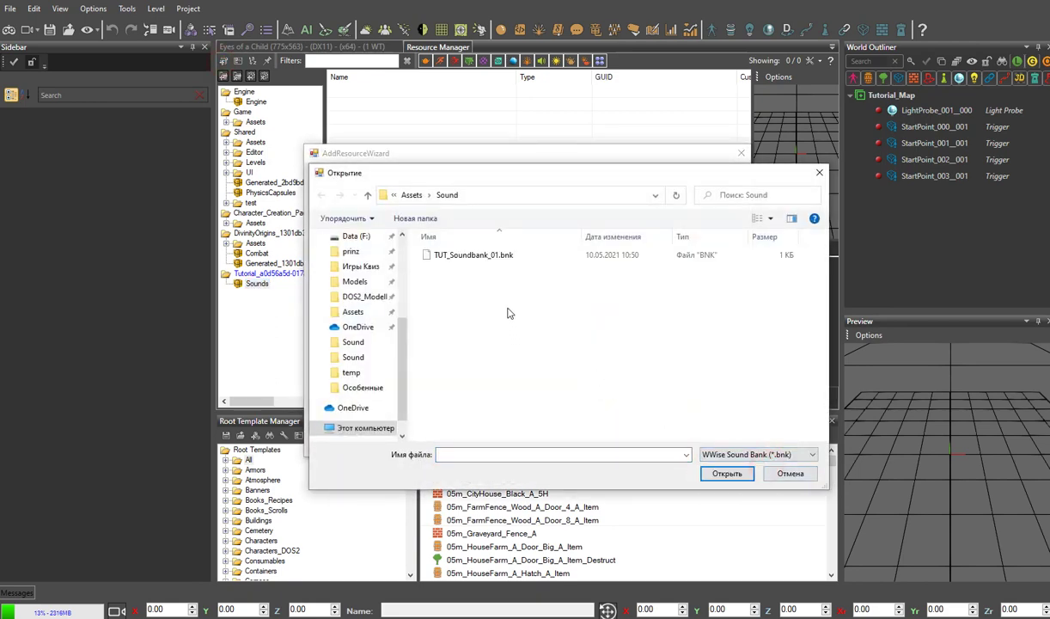
double_click(473, 255)
left_click(607, 401)
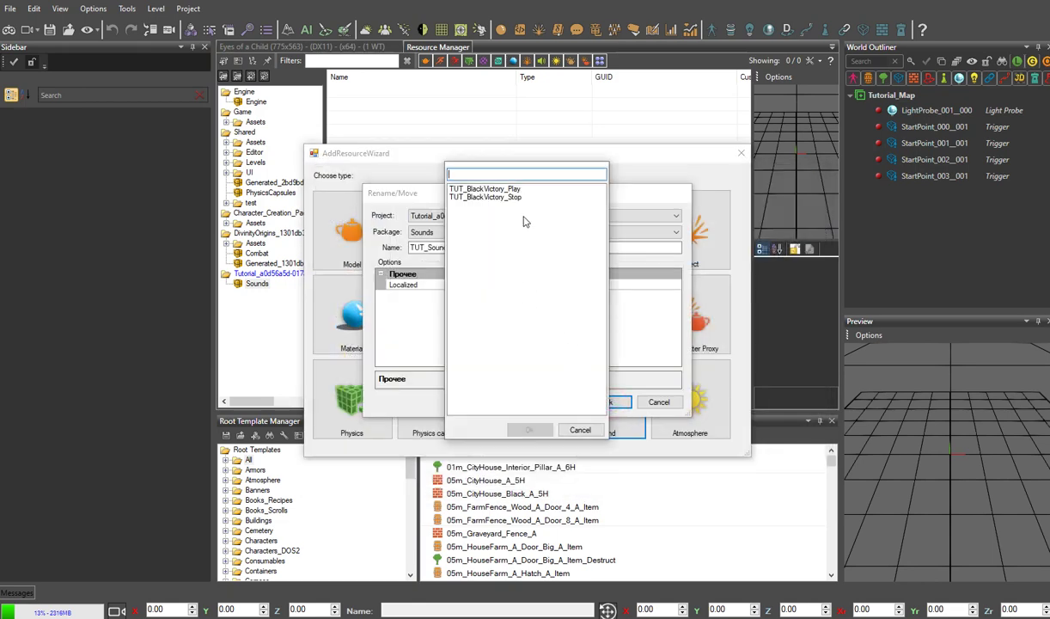
Add both the TUT_BlackVictory_Play and TUT_BlackVictory_Stop events from the soundbank to the Sounds package
left_click(517, 189)
left_click(519, 198)
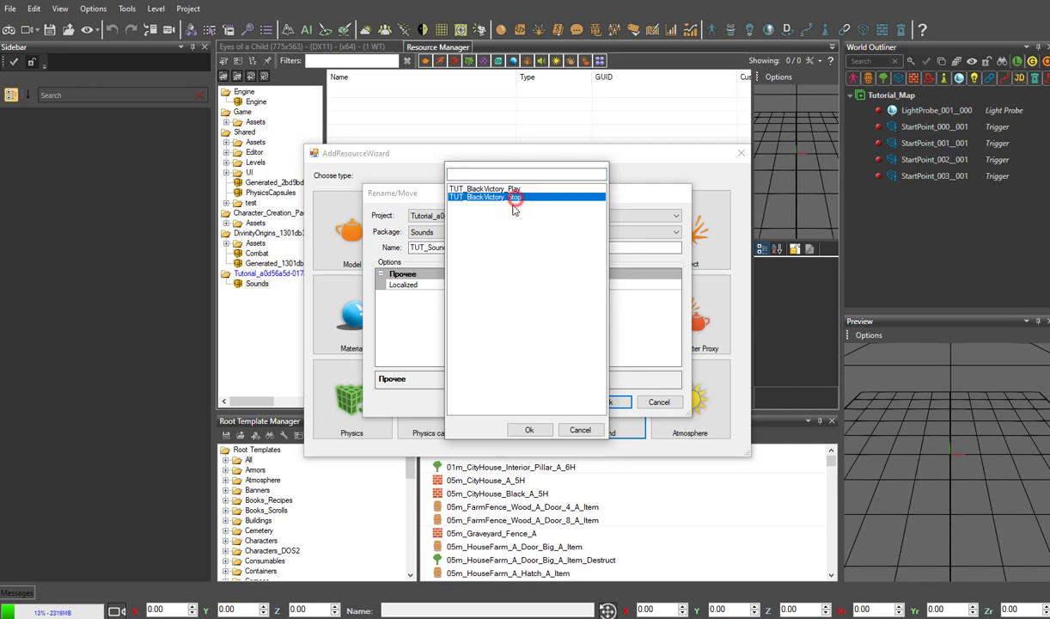
left_click(520, 188)
left_click(521, 197, "shift")
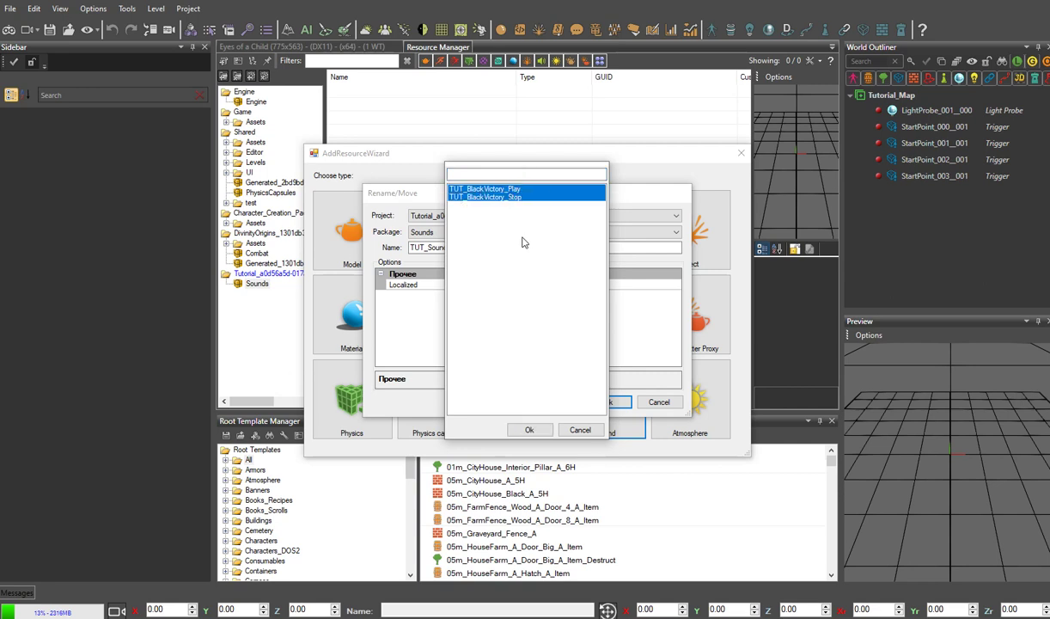
left_click(530, 431)
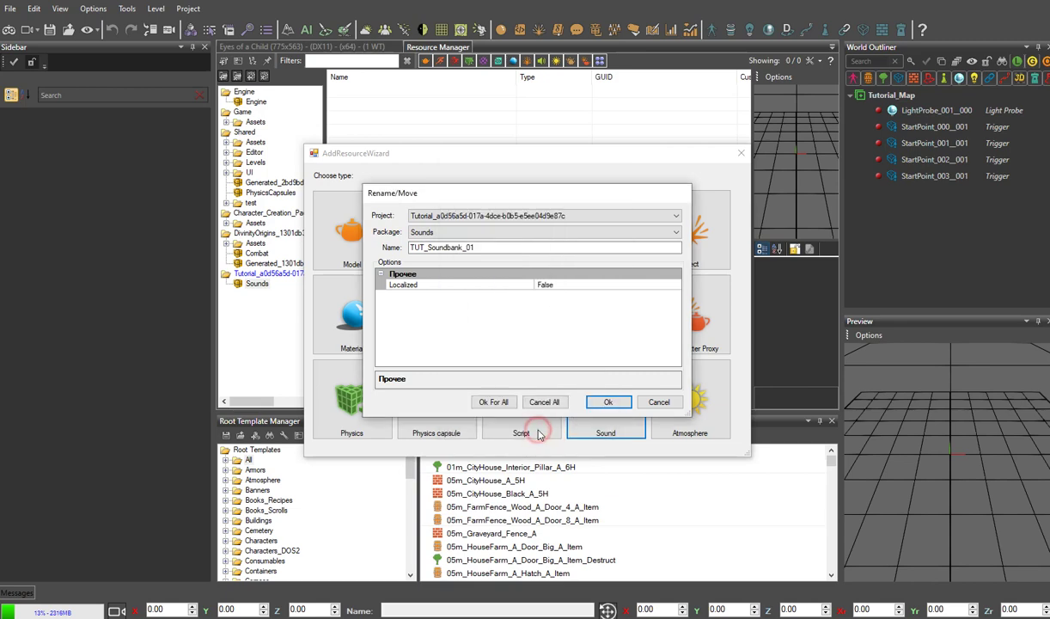
key("Return")
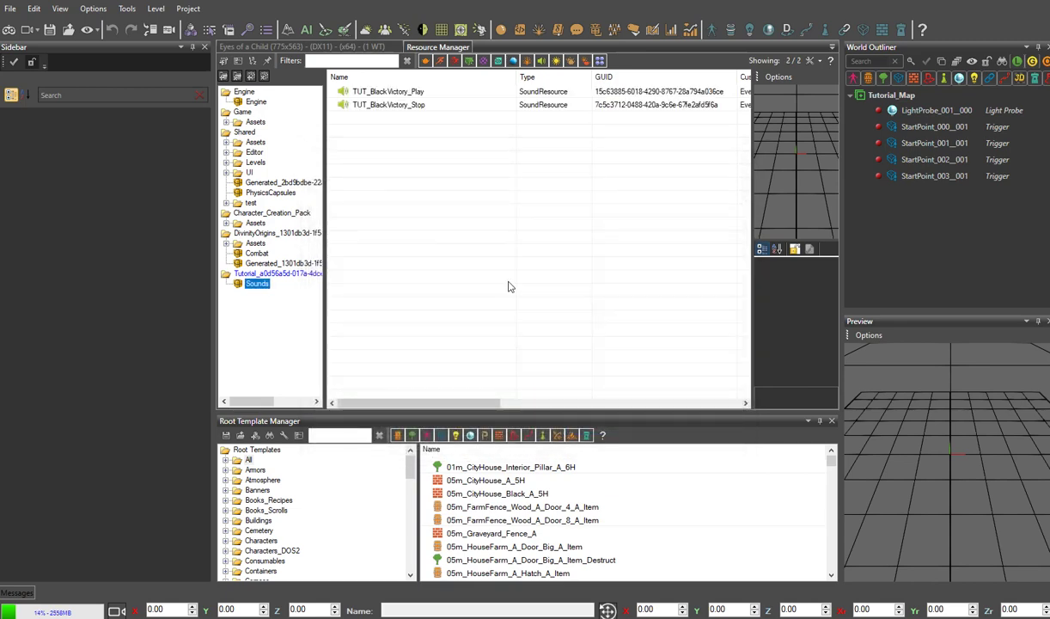
Test-play and stop the TUT_BlackVictory_Play sound from the Sounds package, and enlarge the view of its resource properties
left_click(421, 92)
left_click(416, 105)
left_click(416, 92)
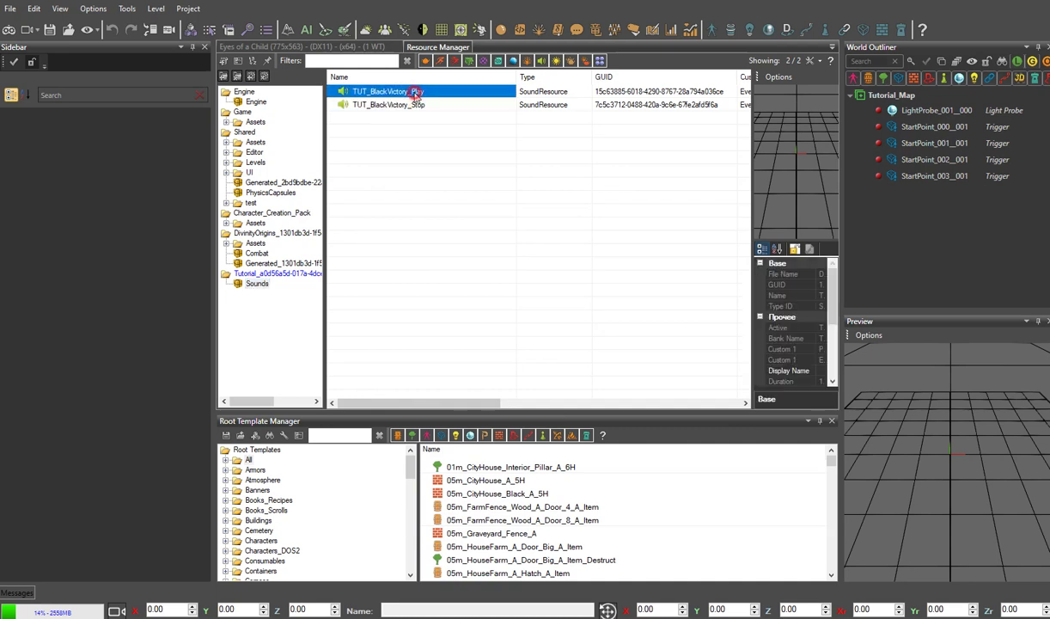
left_click(416, 105)
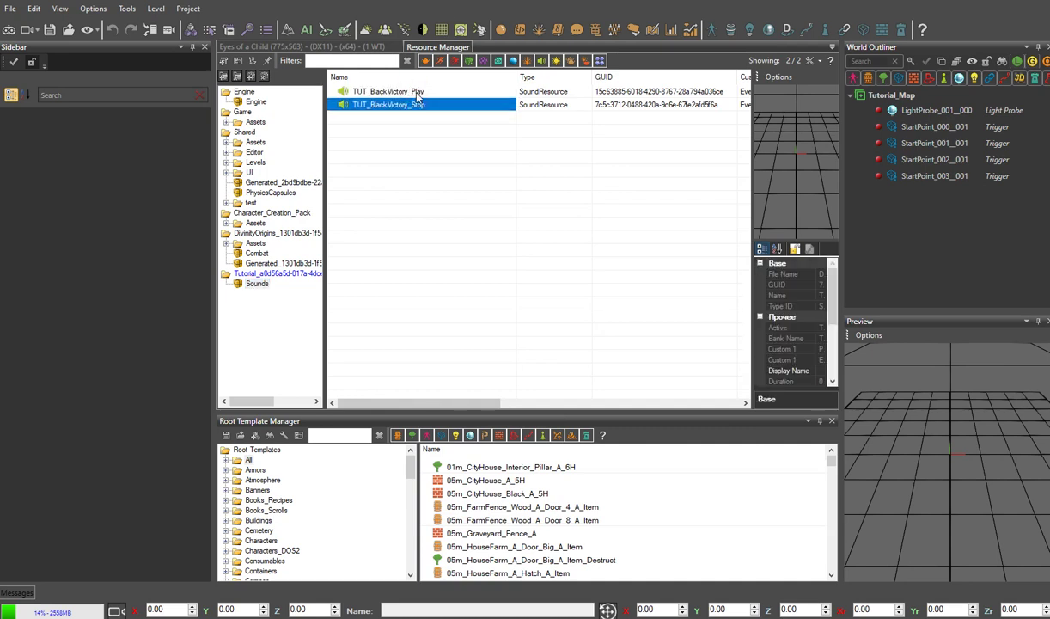
left_click(397, 89)
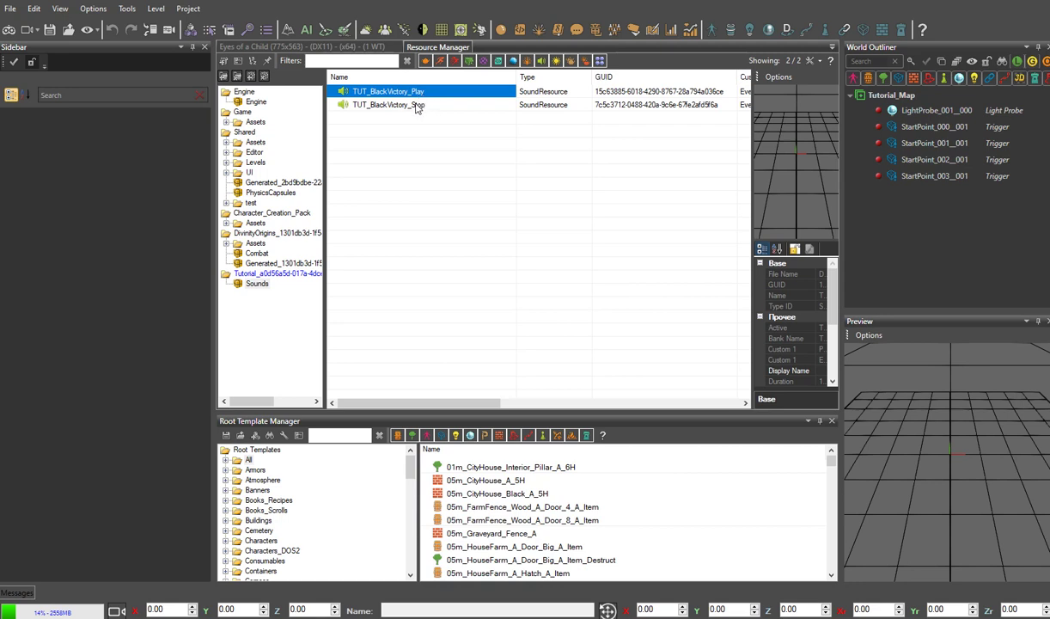
double_click(397, 91)
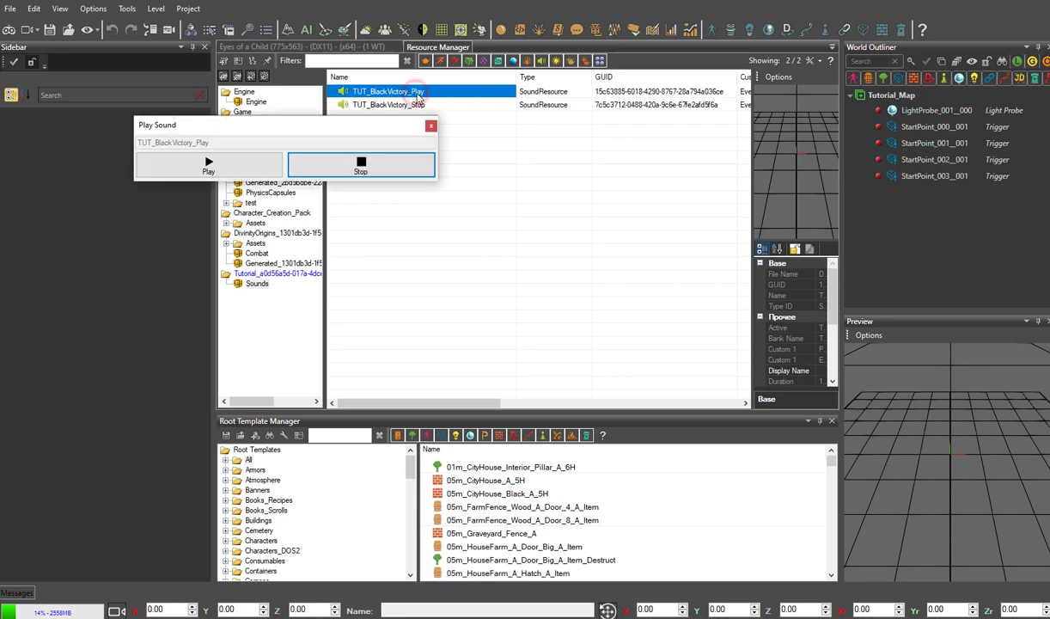
left_click(244, 167)
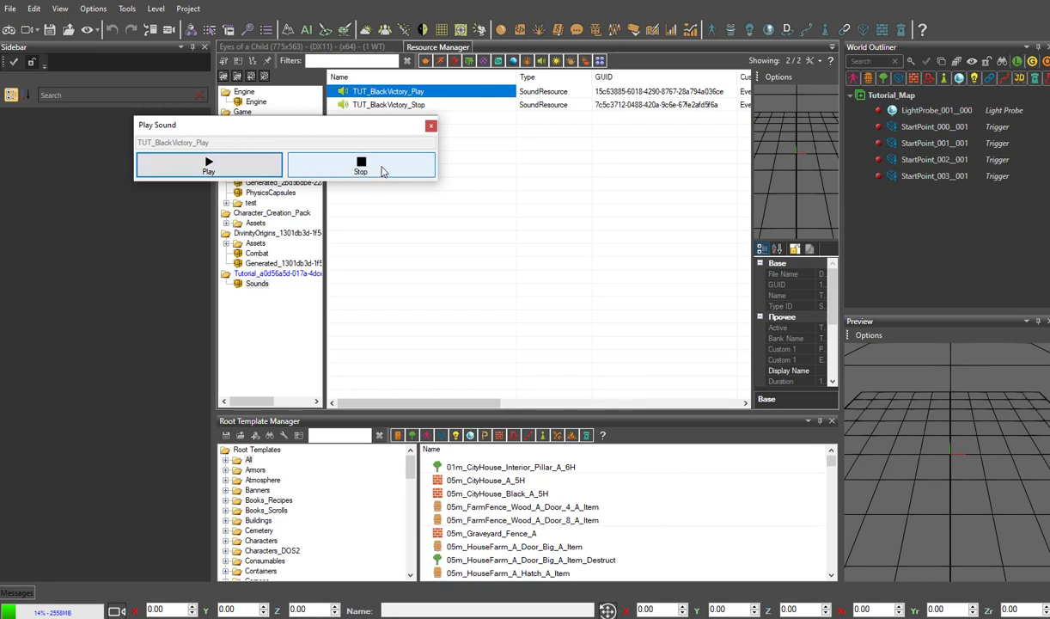
left_click(383, 171)
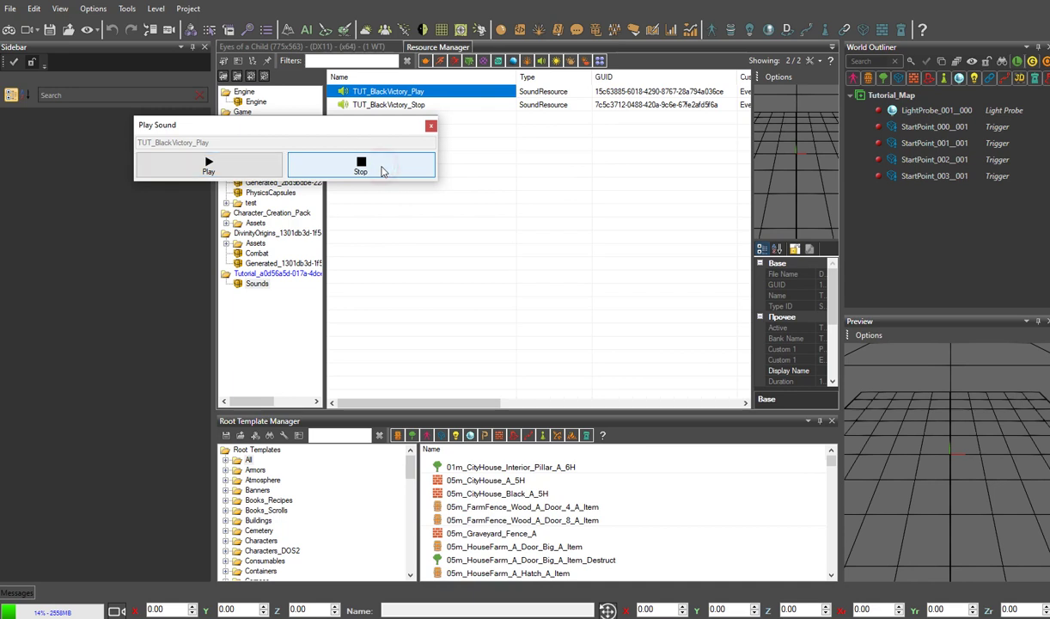
left_click(431, 127)
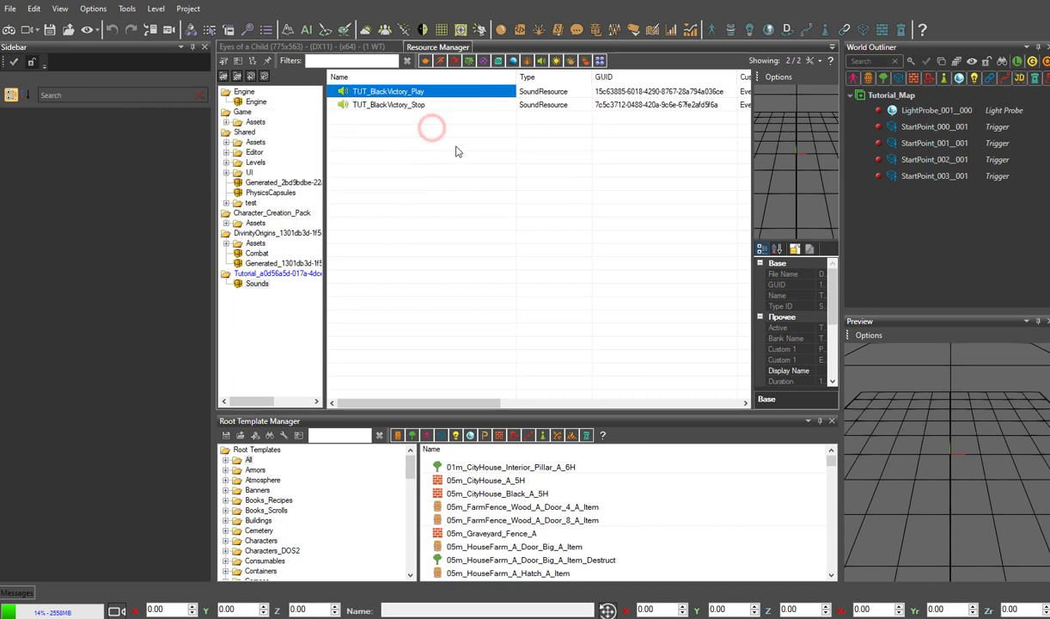
left_click_drag(750, 180, 625, 185)
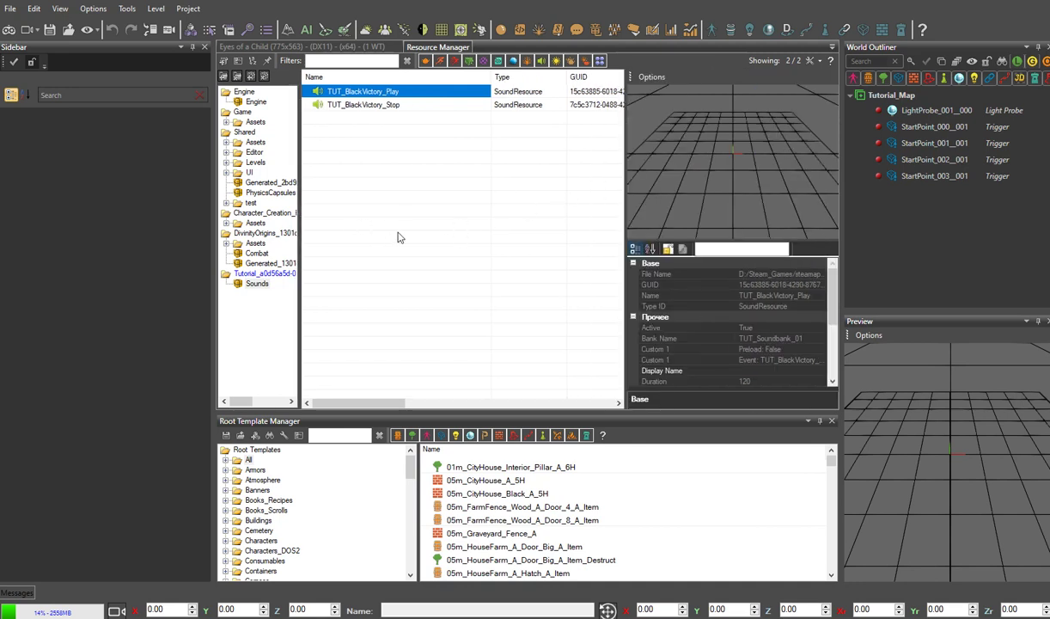
Find the MusicVolumeTrigger template among the trigger root templates and place one on the terrain of Tutorial_Map, away from the start points
left_click(307, 47)
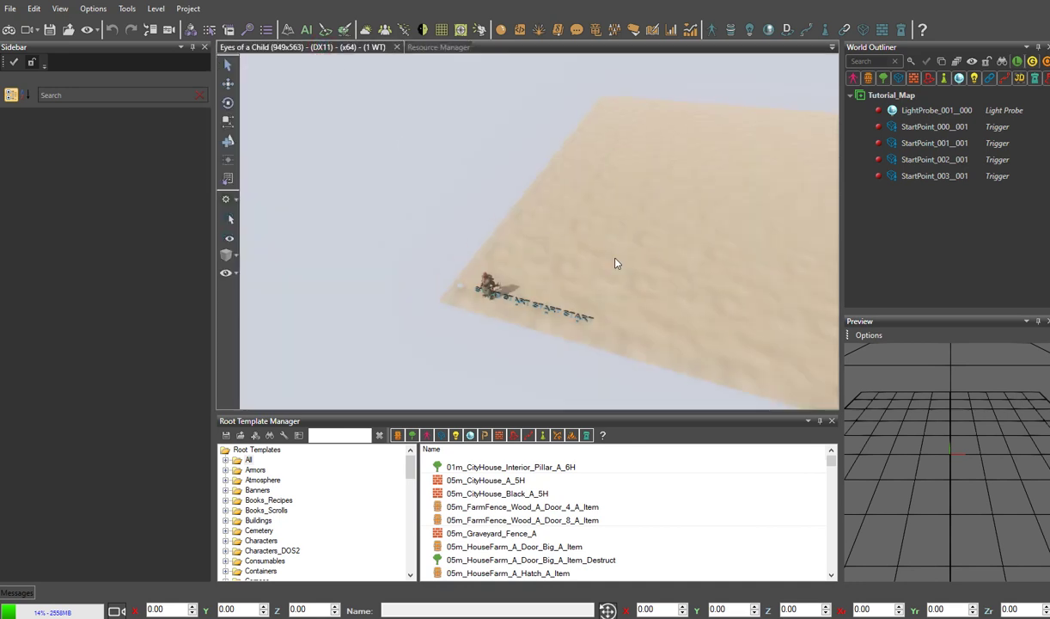
scroll(587, 245, "up", 5)
scroll(528, 228, "down", 5)
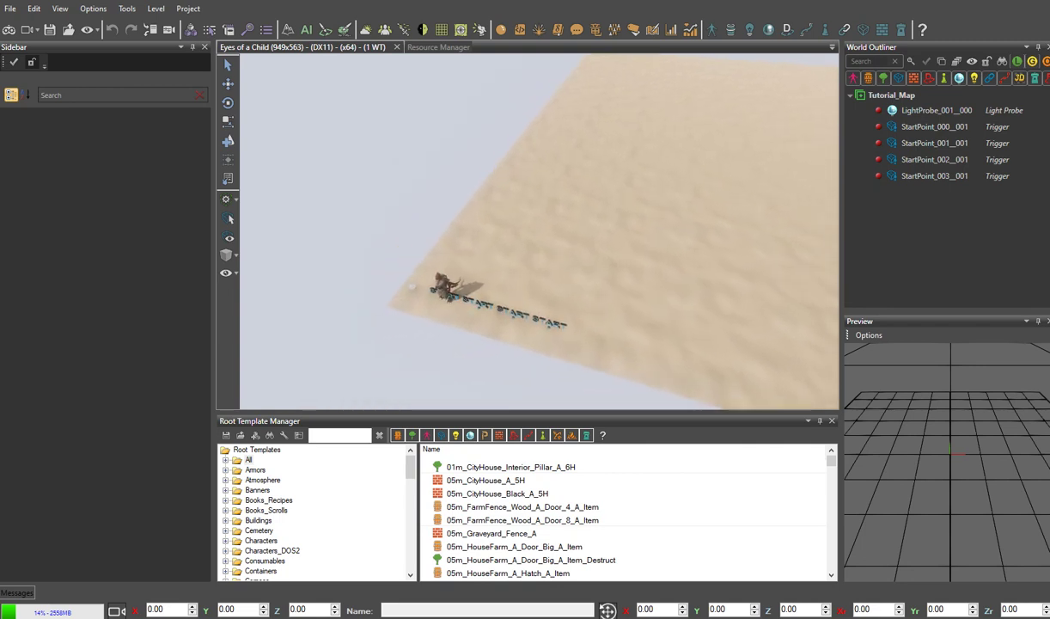
scroll(587, 269, "down", 2)
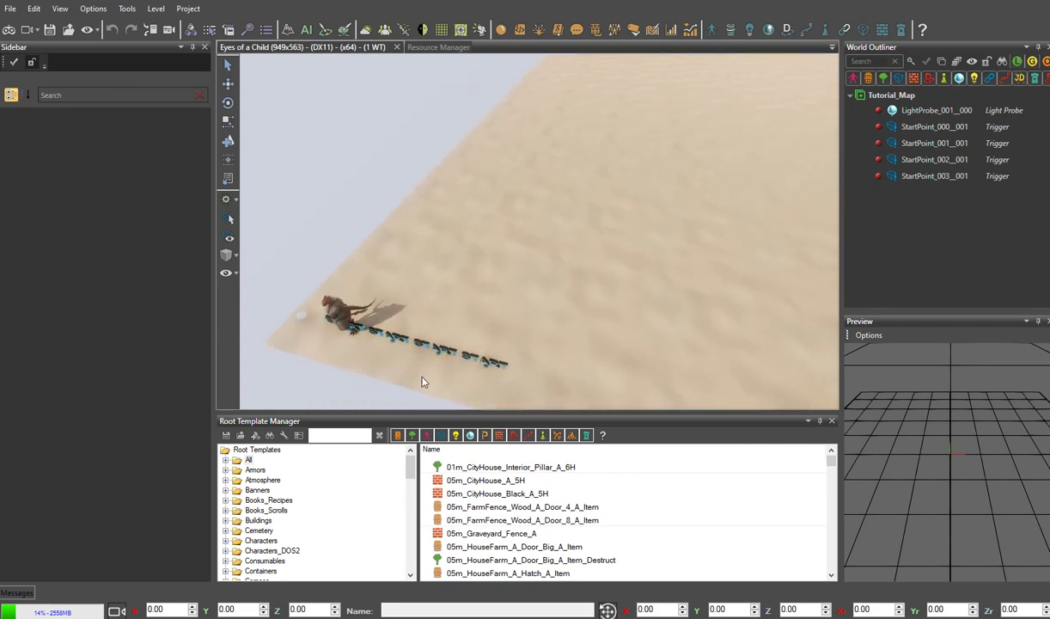
left_click(443, 437)
scroll(499, 529, "down", 5)
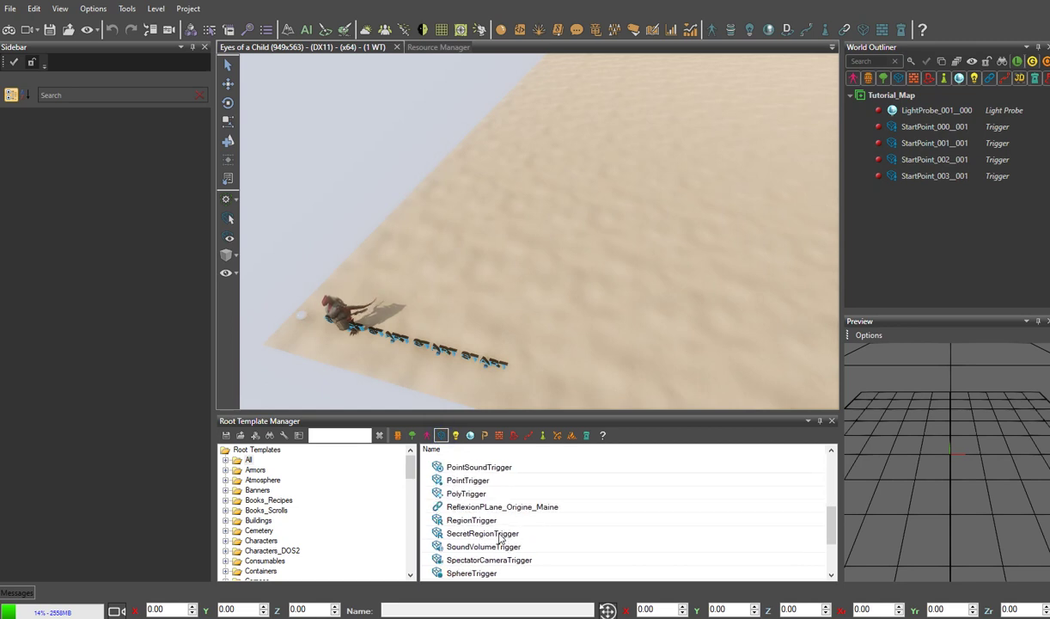
scroll(500, 533, "up", 2)
left_click(495, 521)
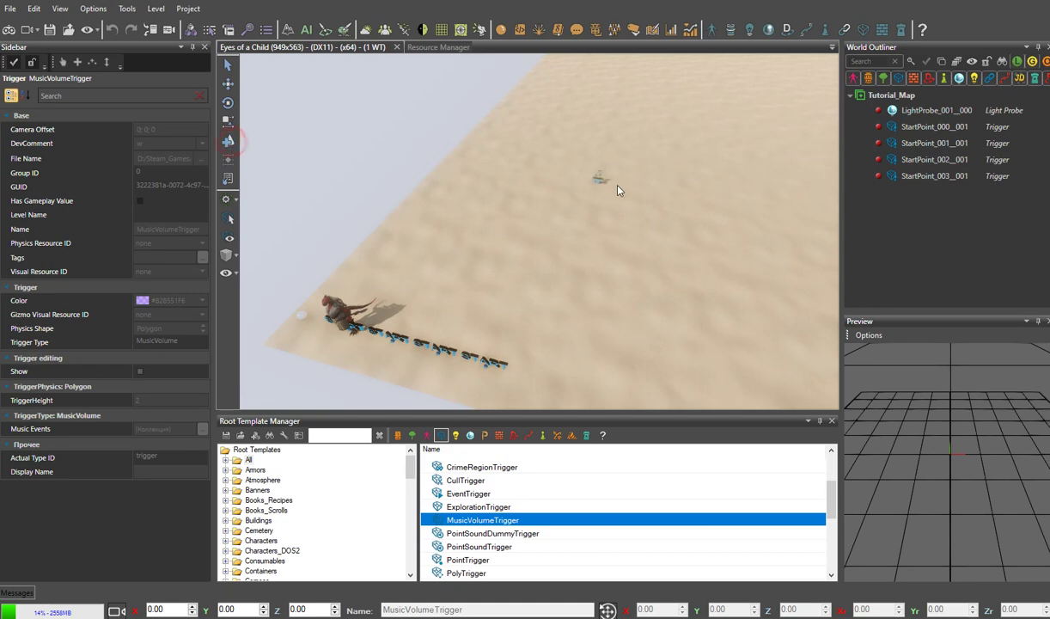
left_click(605, 218)
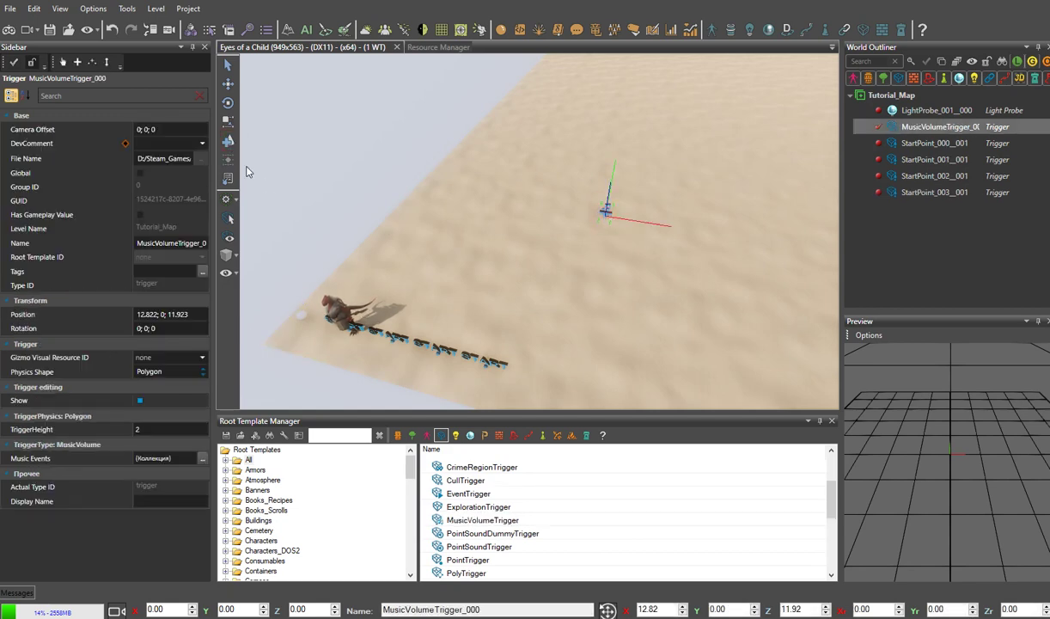
Change the music volume trigger's physics shape to Box and stretch its sides to extents of about 5.8; 1; 6.5
left_click(196, 371)
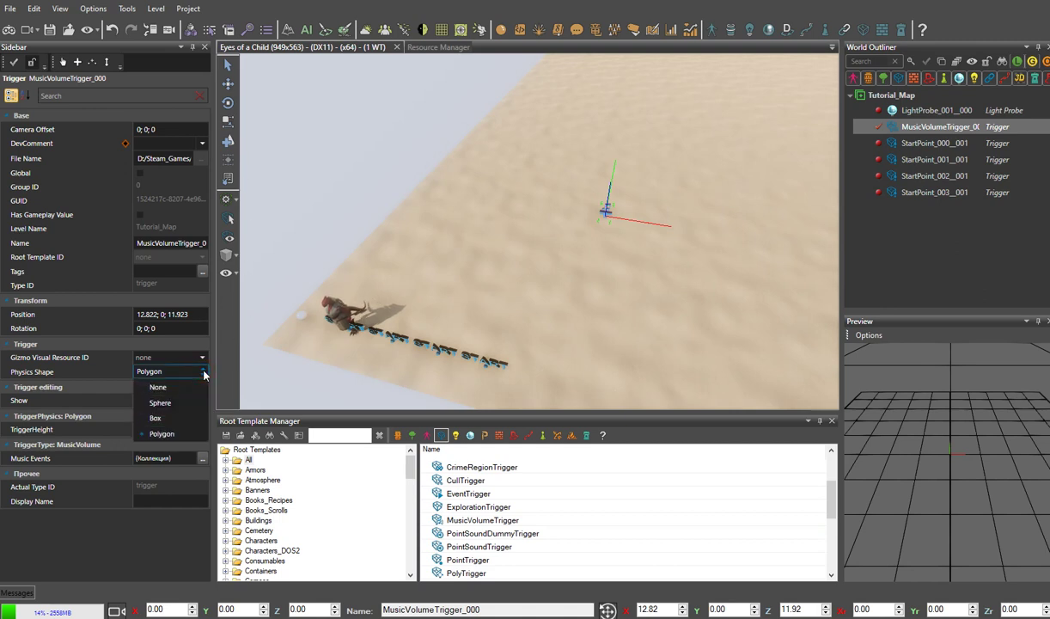
left_click(182, 416)
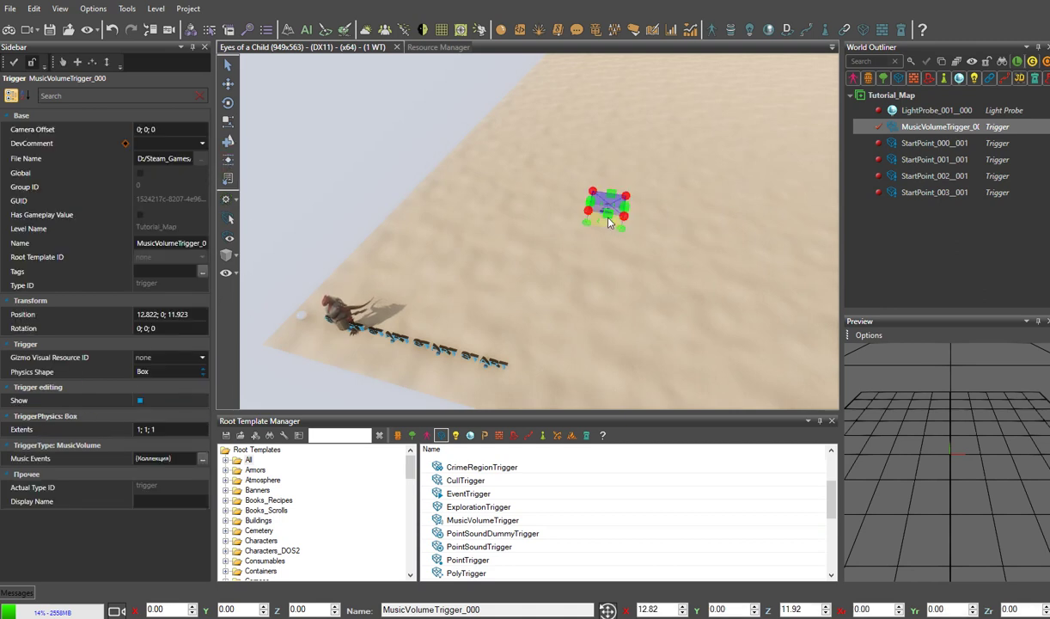
left_click_drag(608, 222, 620, 346)
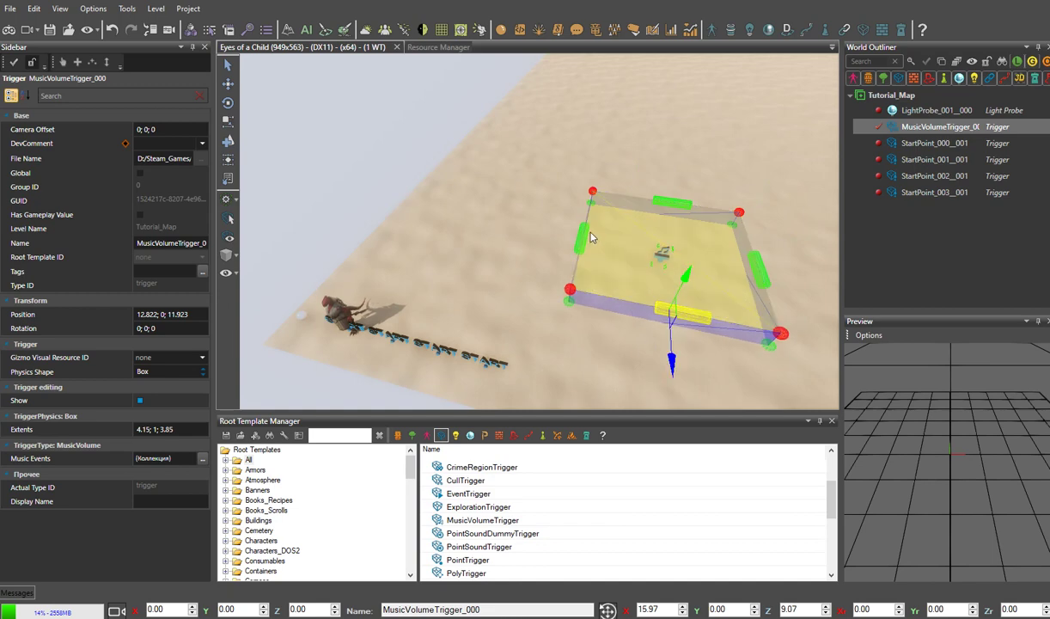
left_click_drag(590, 238, 524, 222)
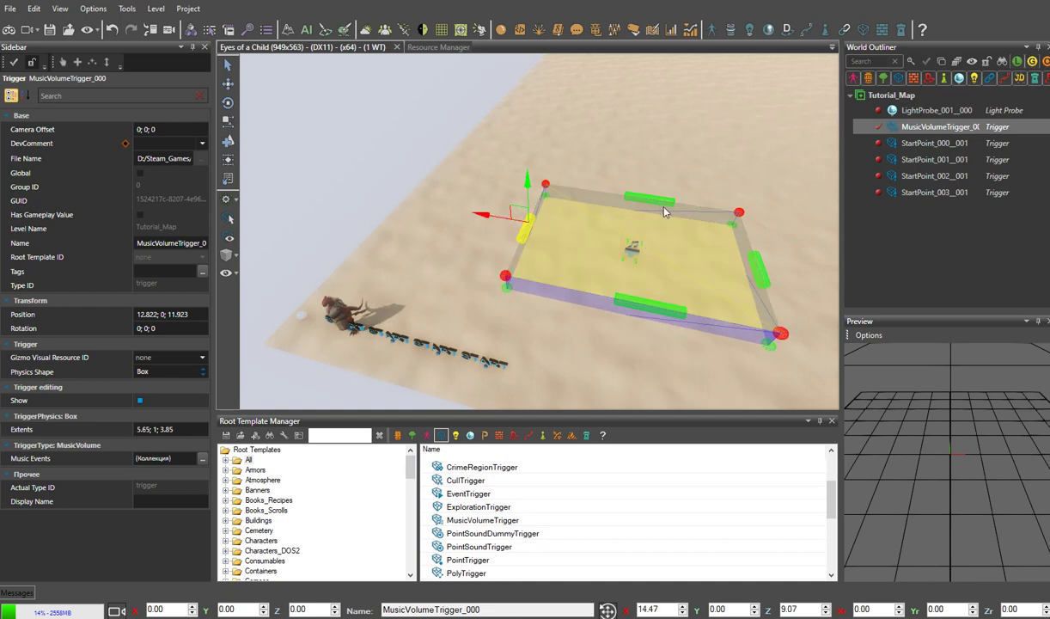
left_click_drag(663, 211, 643, 131)
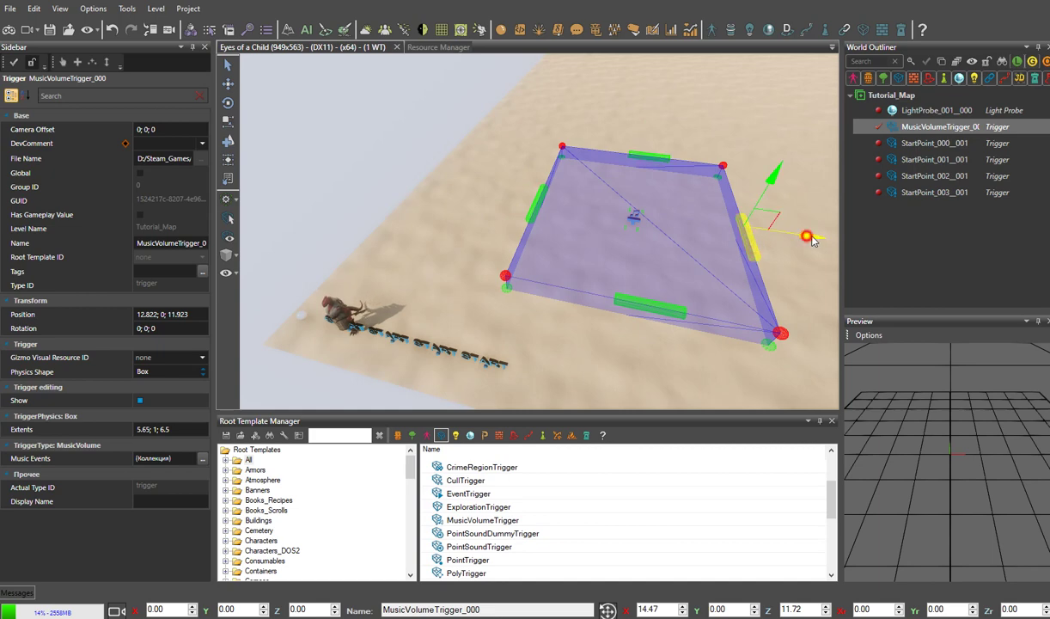
left_click_drag(812, 240, 819, 241)
Filter the character root templates by "male" and place a Humans_Male_Clothing character on the terrain near the music trigger
left_click(427, 435)
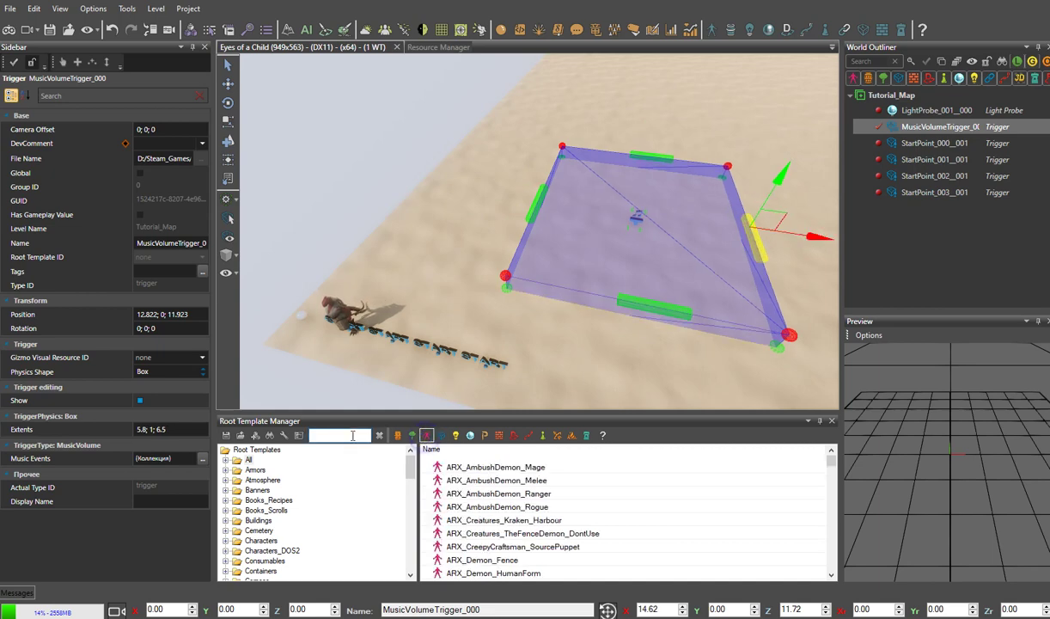
left_click(353, 436)
type("male")
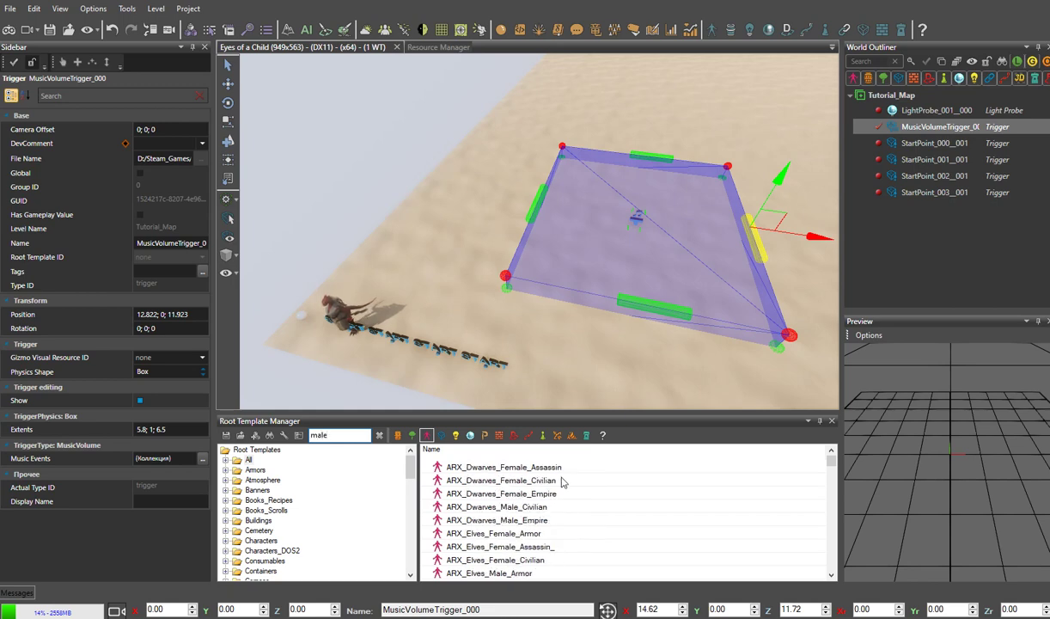
scroll(535, 532, "down", 6)
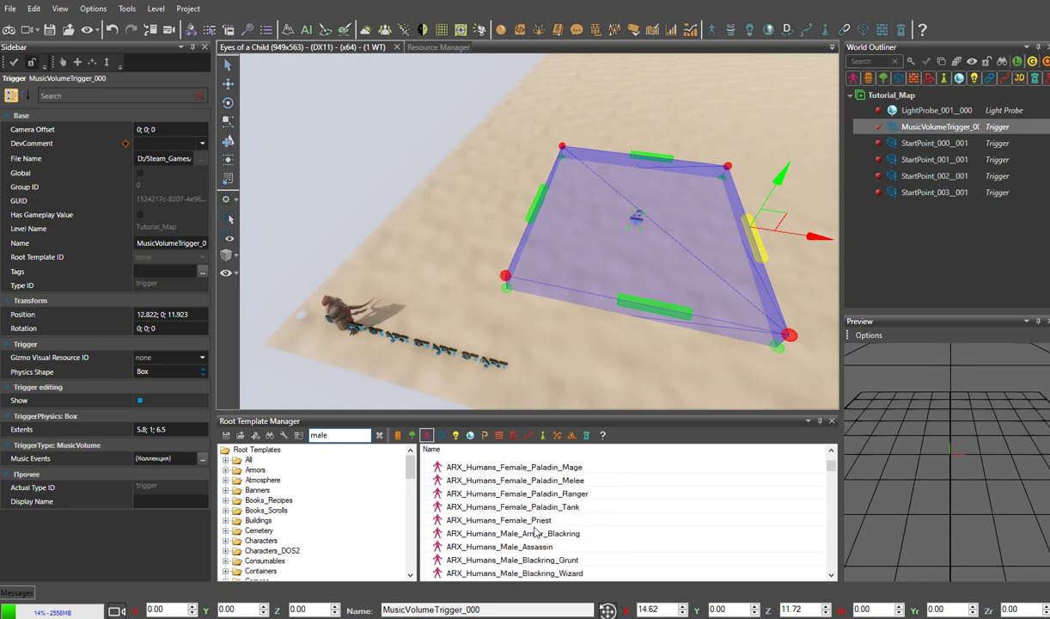
scroll(535, 533, "down", 10)
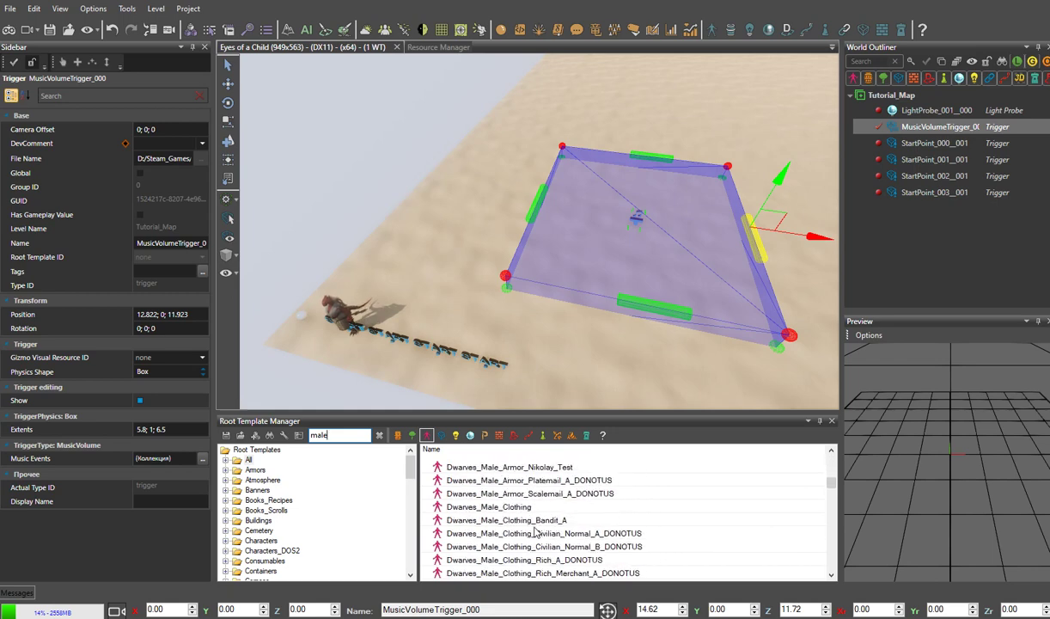
scroll(536, 532, "down", 8)
left_click_drag(829, 490, 830, 520)
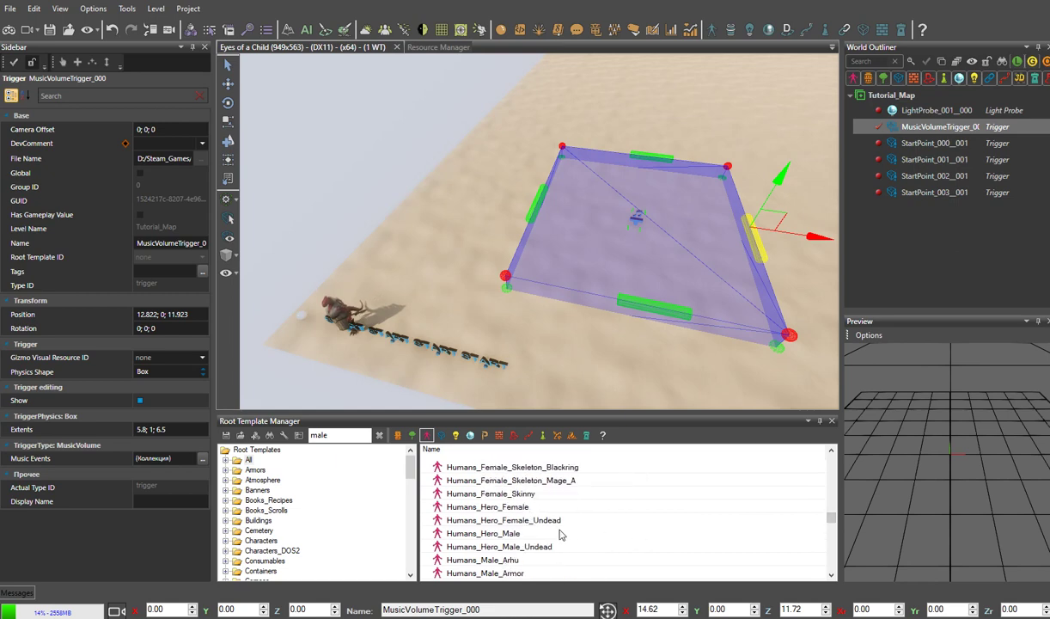
left_click(528, 533)
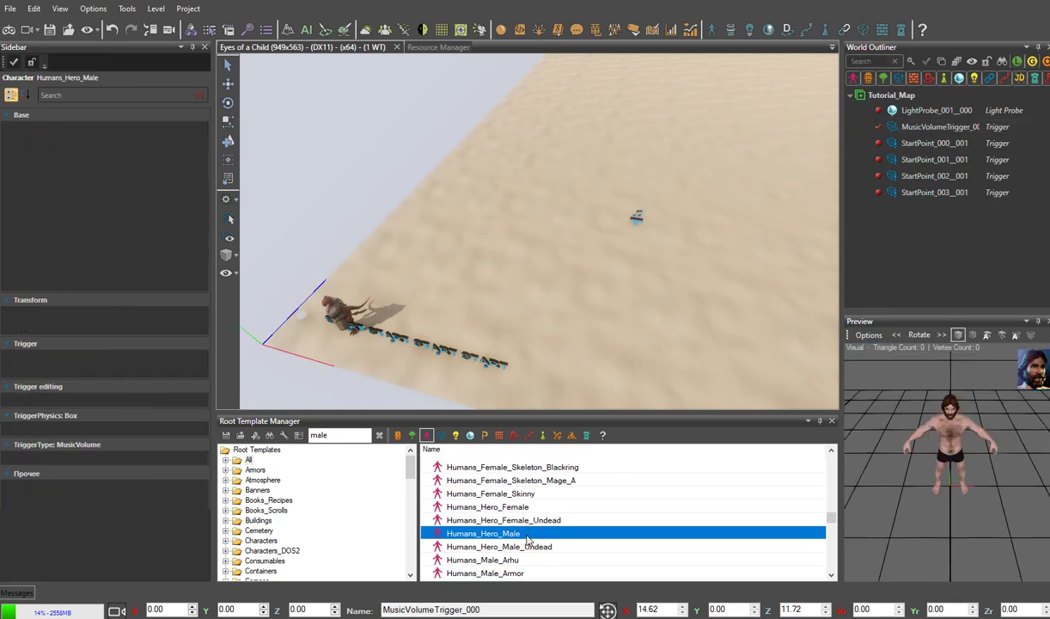
scroll(527, 538, "down", 8)
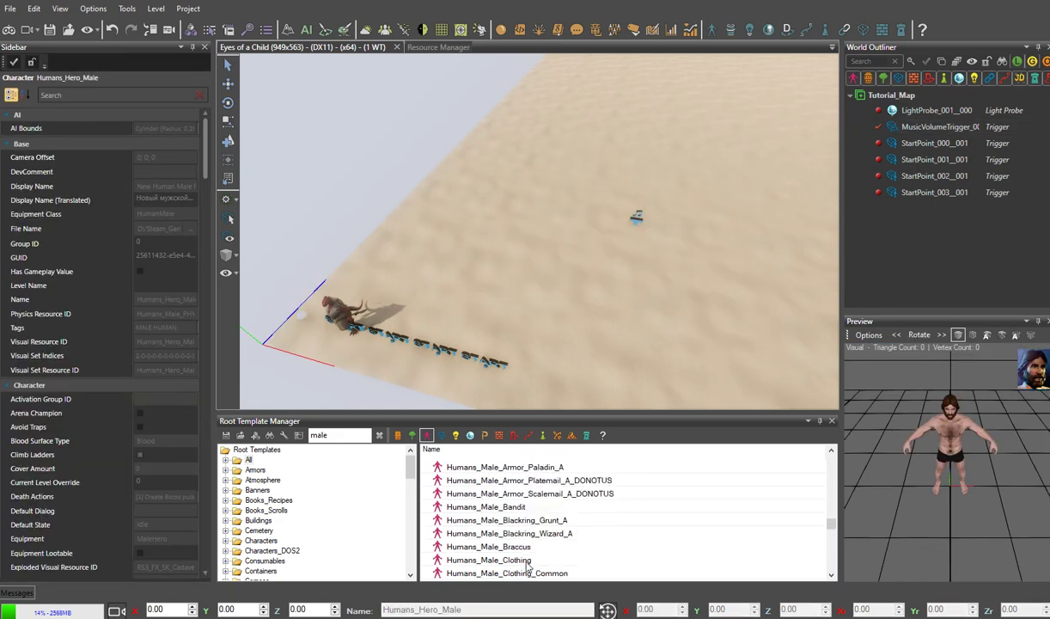
left_click(529, 561)
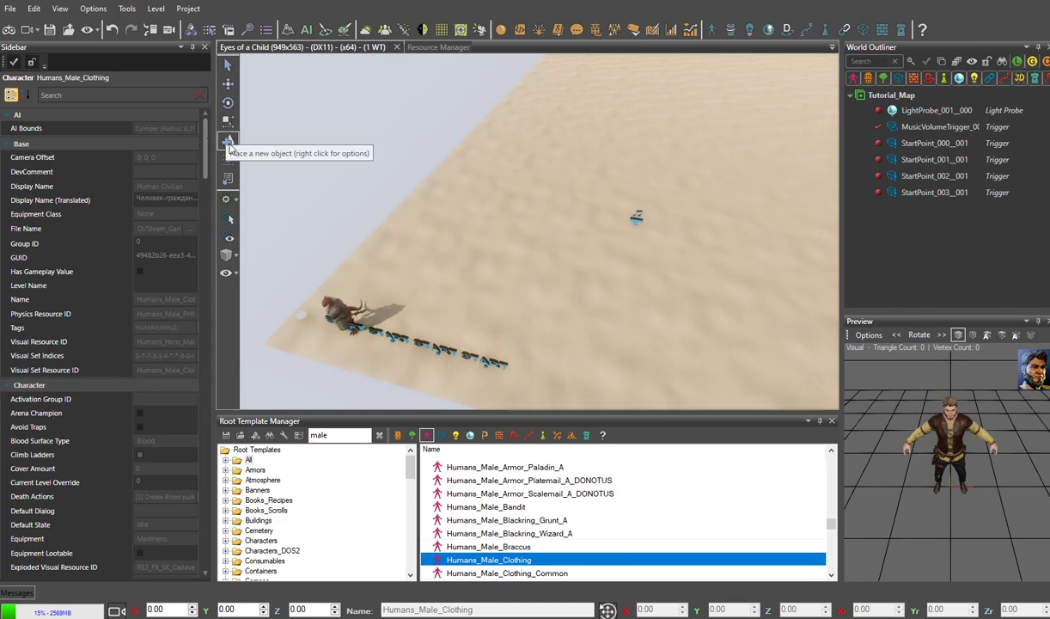
left_click(228, 142)
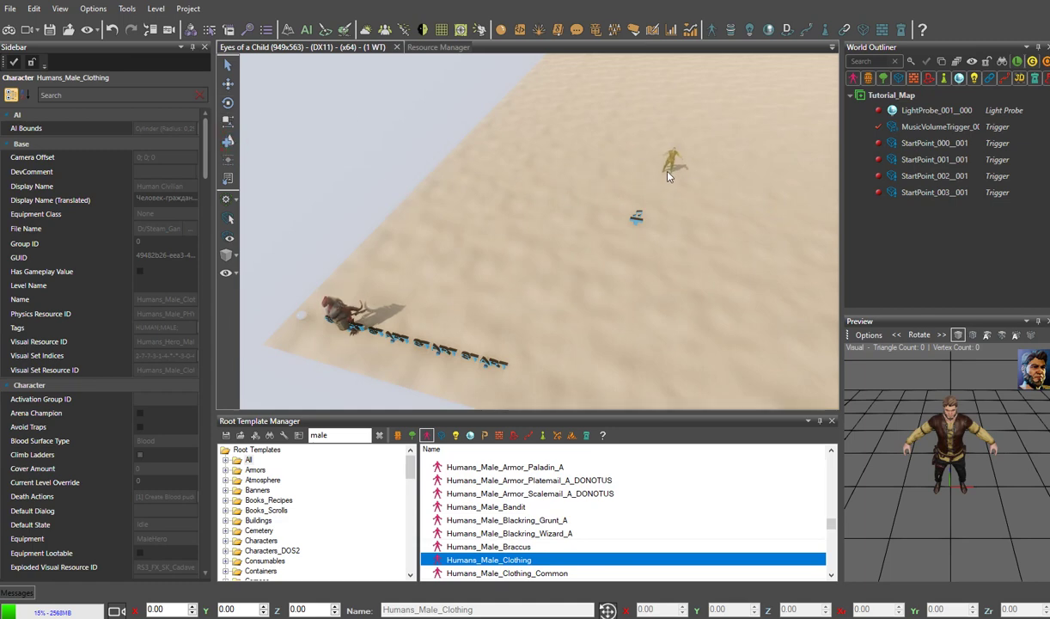
left_click(673, 188)
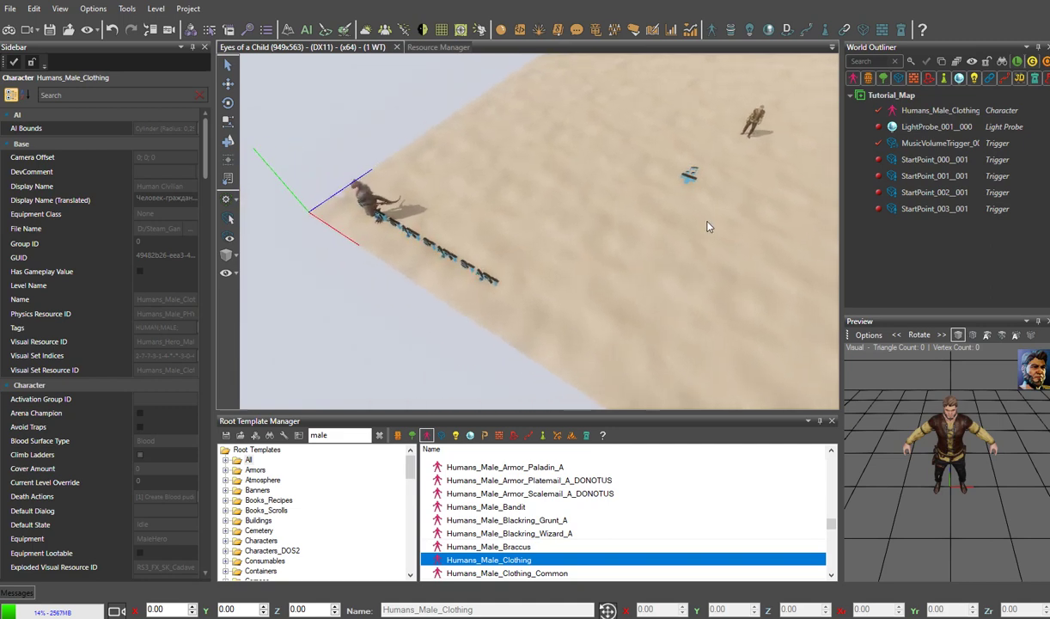
Add an OnEnter music event to the MusicVolumeTrigger's Music Events collection and move it above the OnExit Music_Off event
left_click(664, 191)
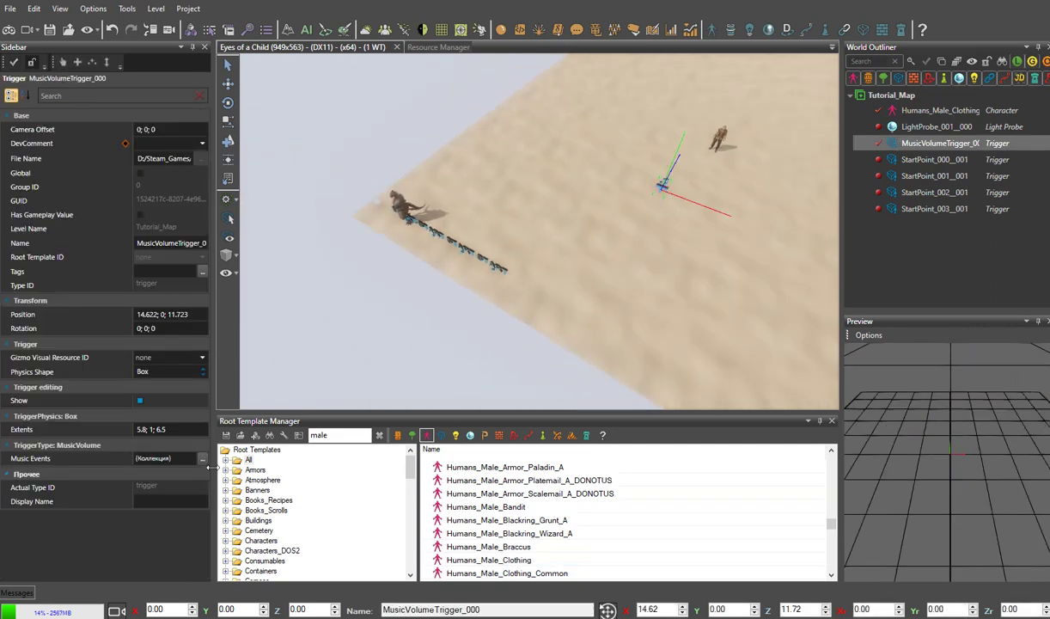
left_click(203, 461)
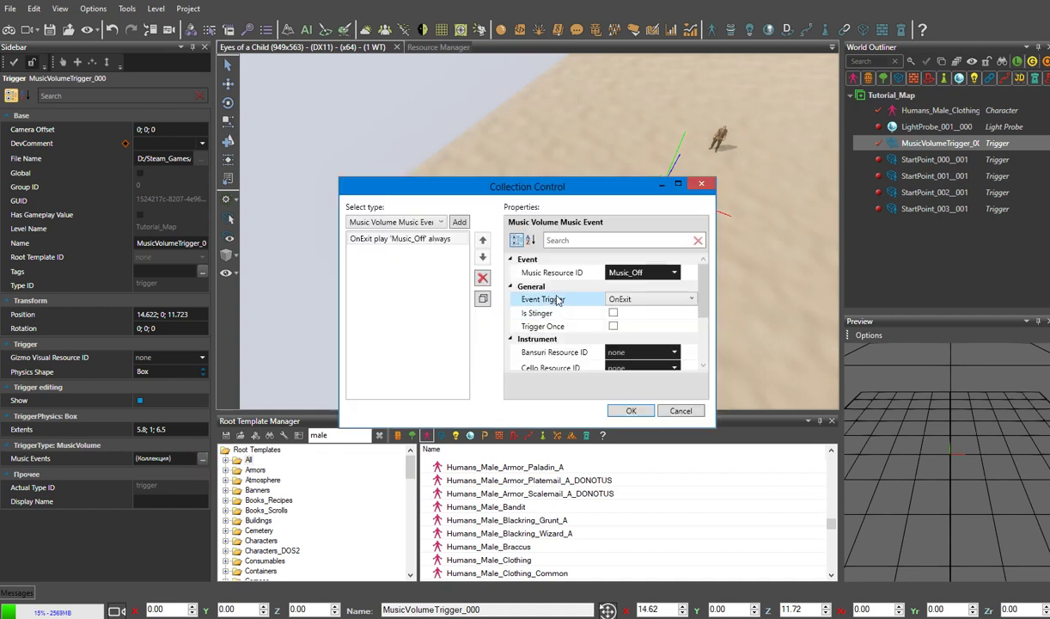
left_click(458, 222)
left_click(398, 252)
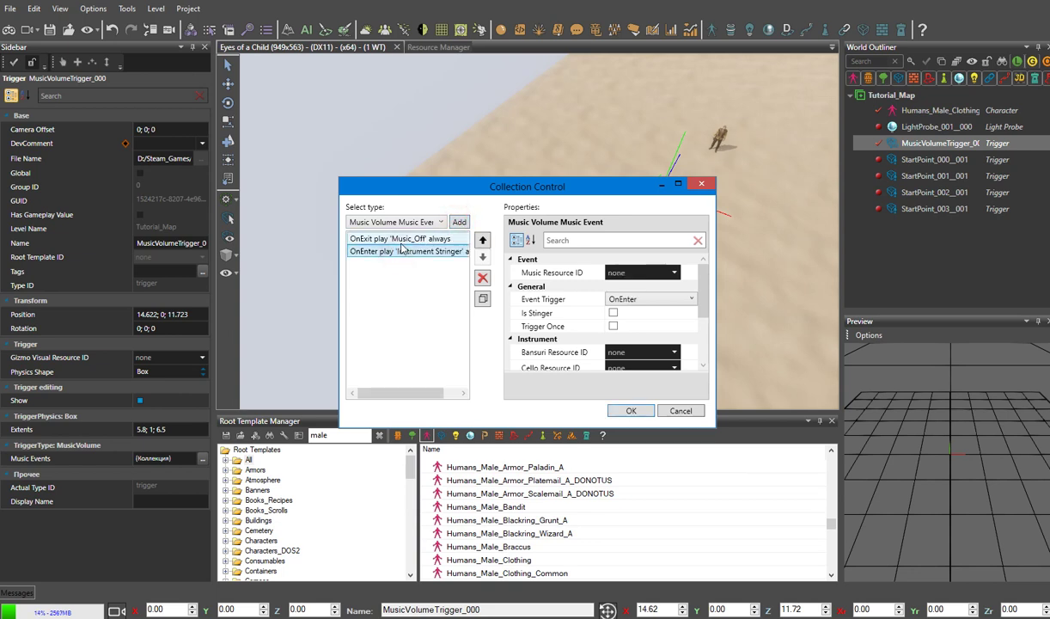
left_click(482, 241)
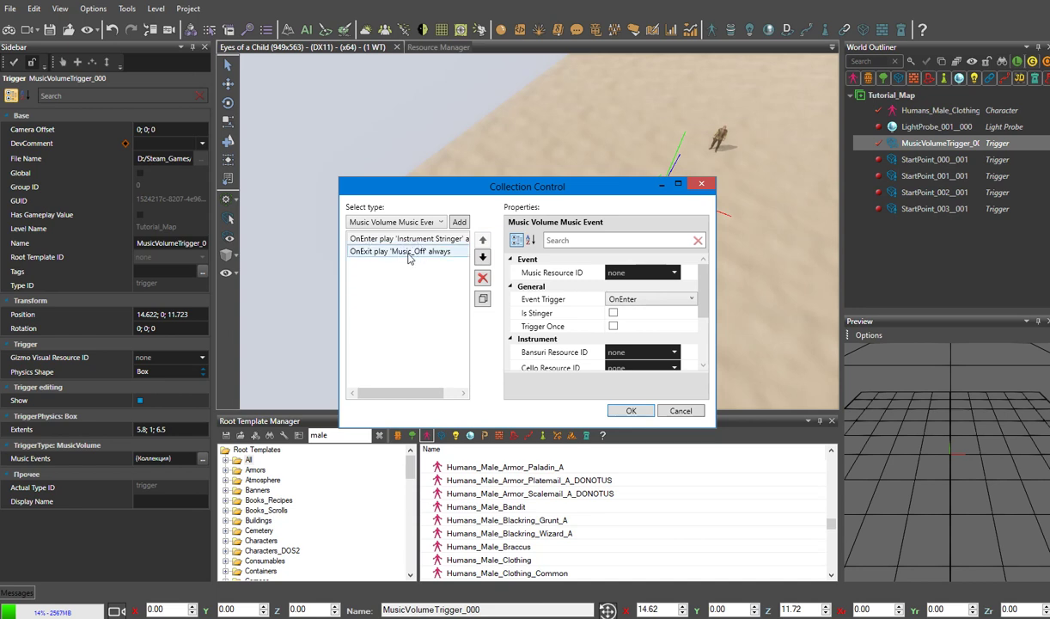
Set the OnEnter music event's Music Resource ID to TUT_BlackVictory_Play, filtering the resource list by "tut_"
left_click(430, 241)
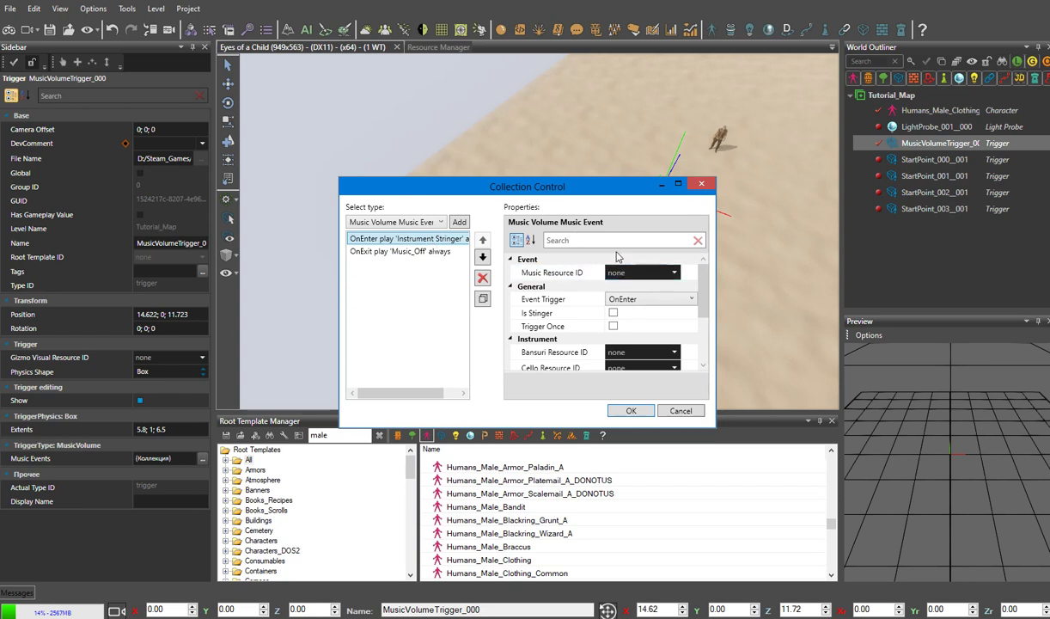
left_click(644, 273)
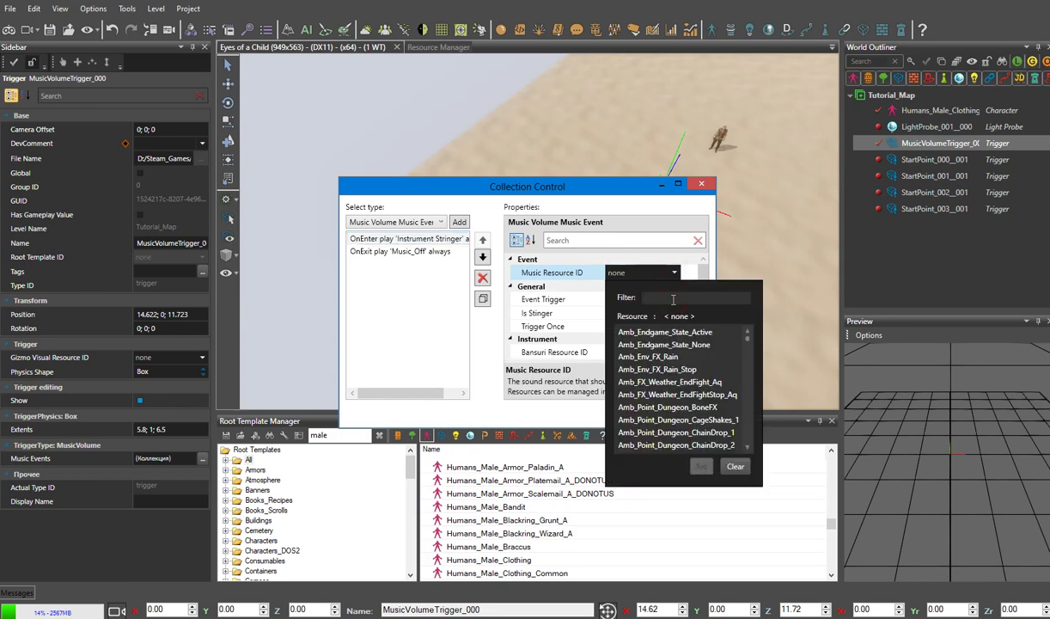
type("tut")
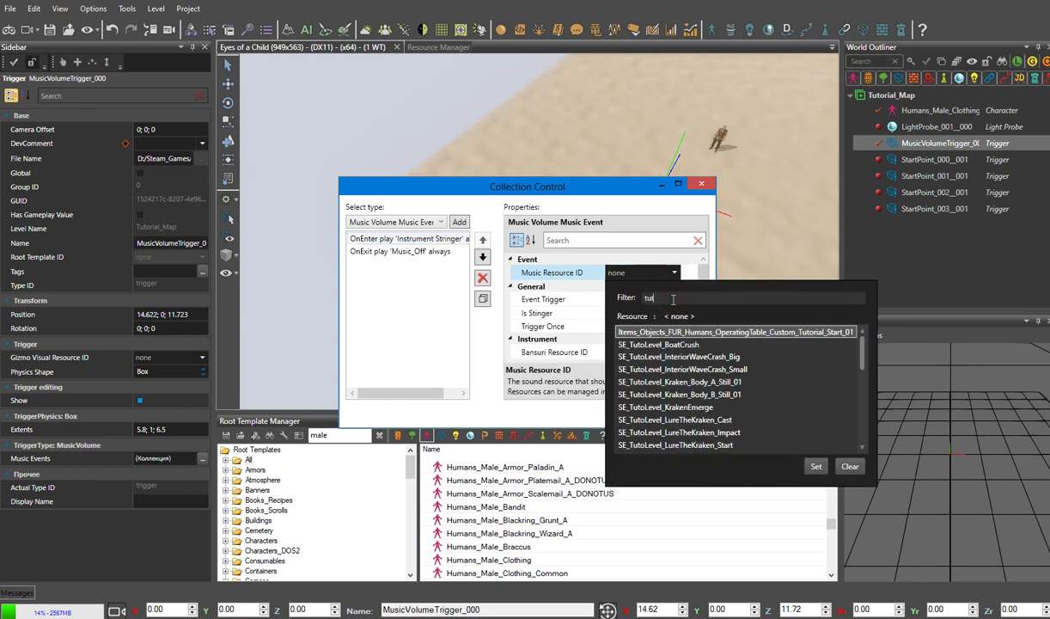
type("_")
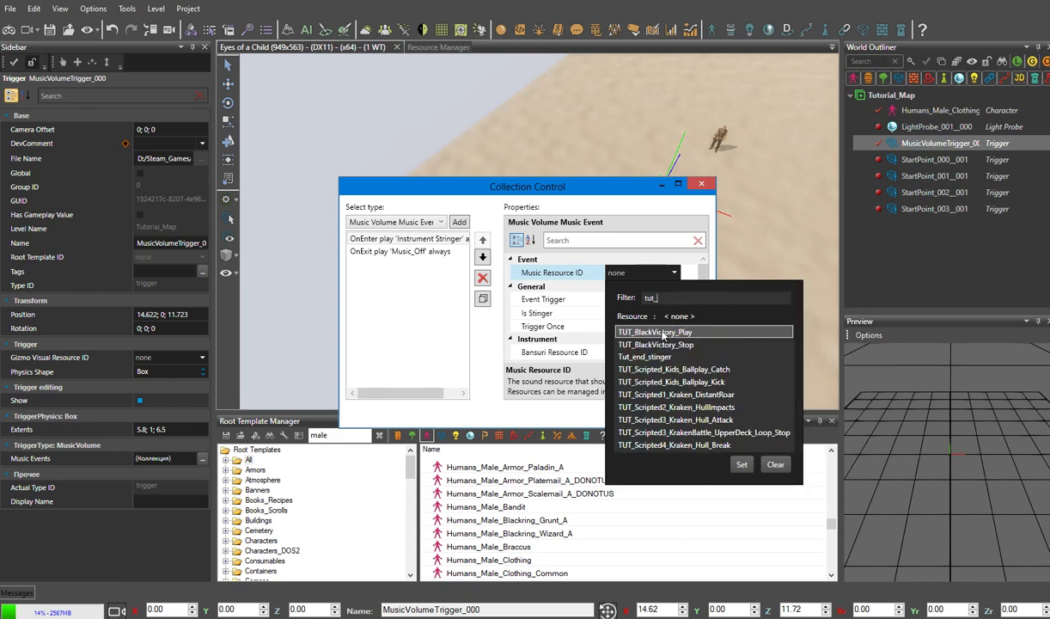
left_click(662, 333)
left_click(741, 464)
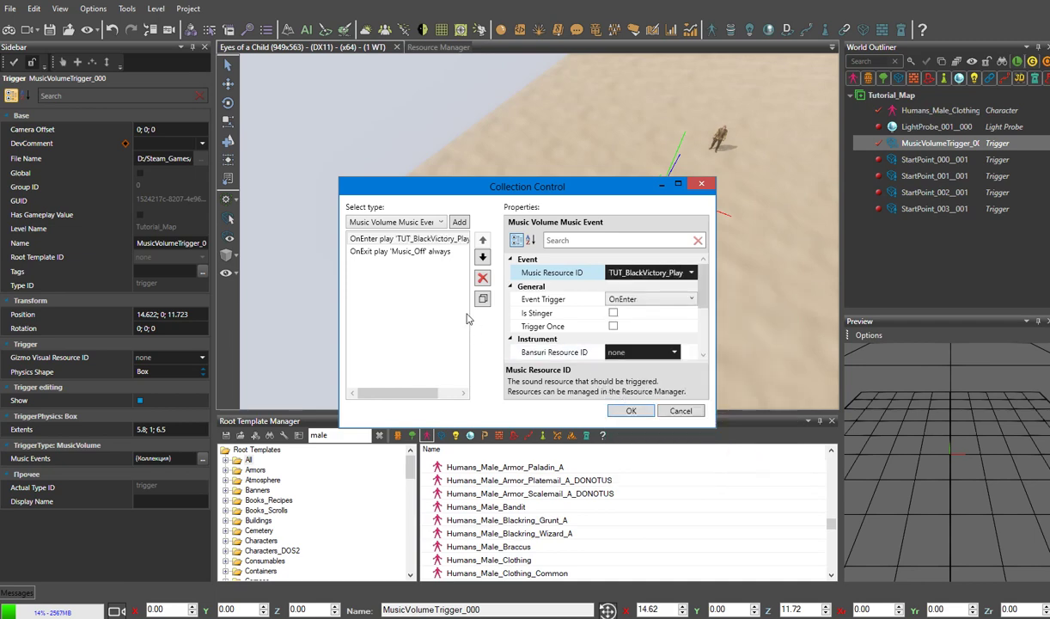
Set the OnExit music event's Music Resource ID to TUT_BlackVictory_Stop and accept the trigger's music event collection
left_click(438, 252)
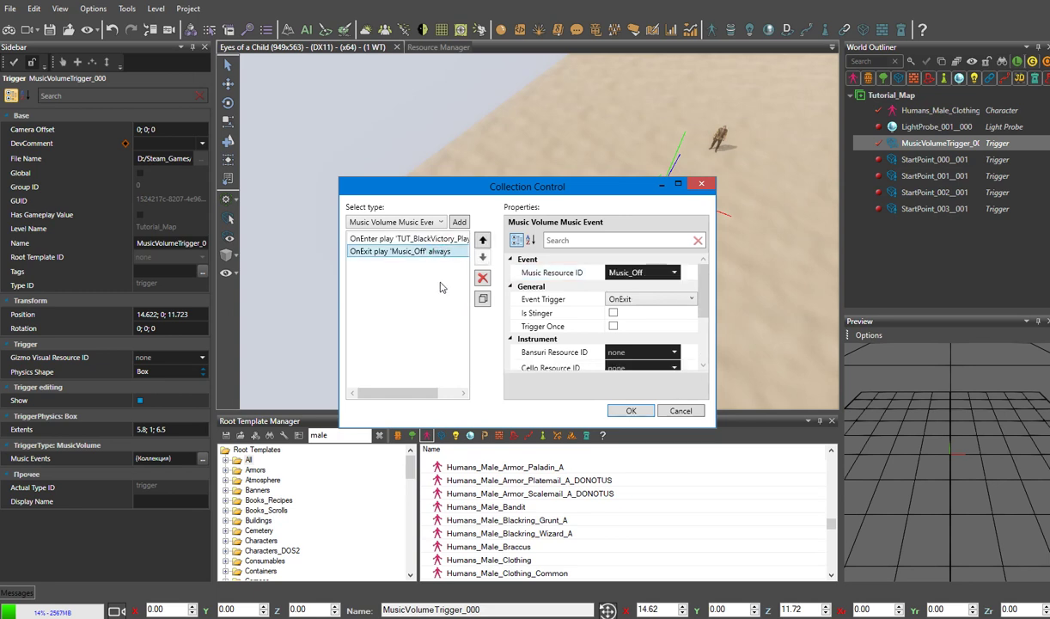
left_click(674, 273)
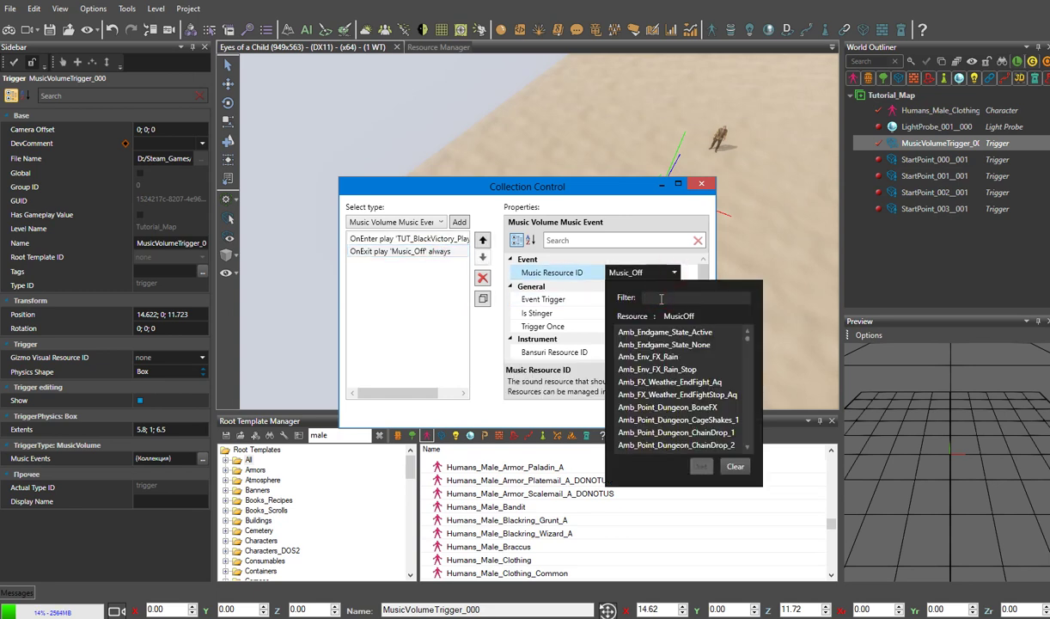
type("tut")
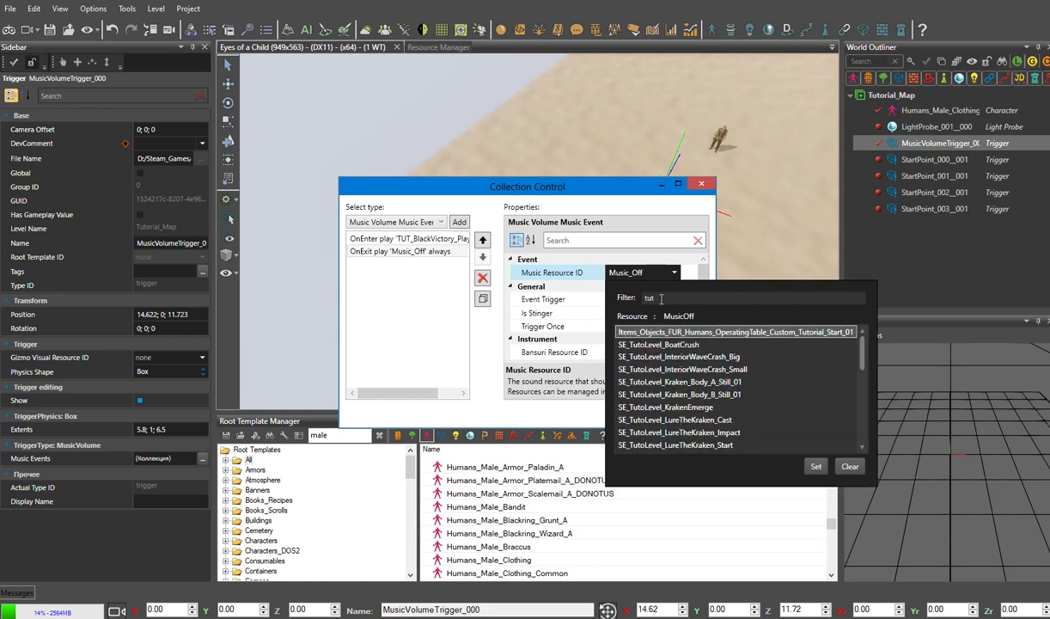
type("_")
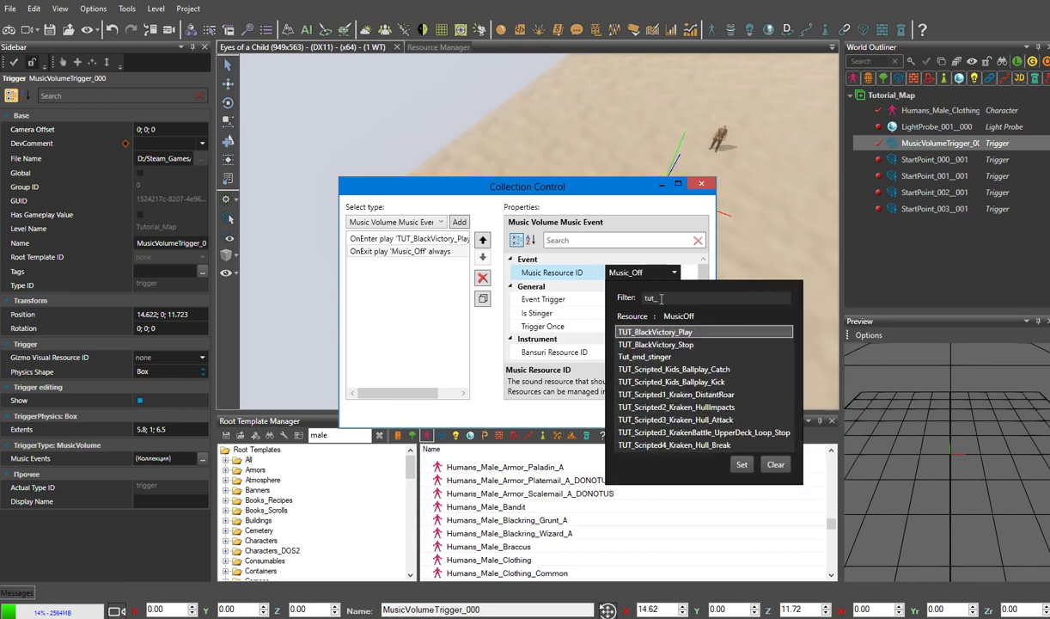
left_click(679, 345)
left_click(742, 464)
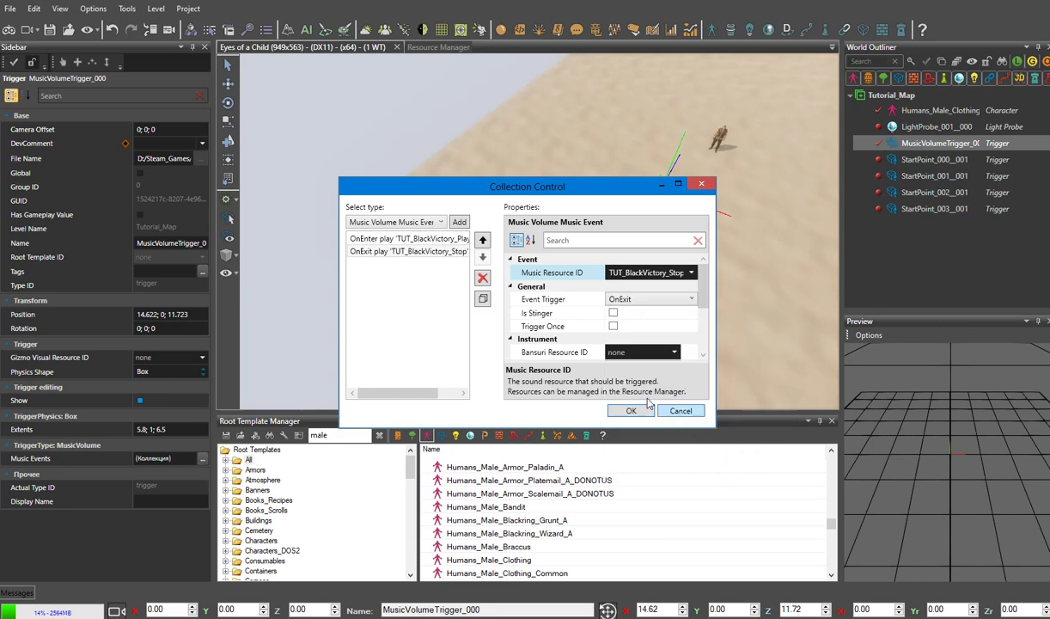
left_click(631, 410)
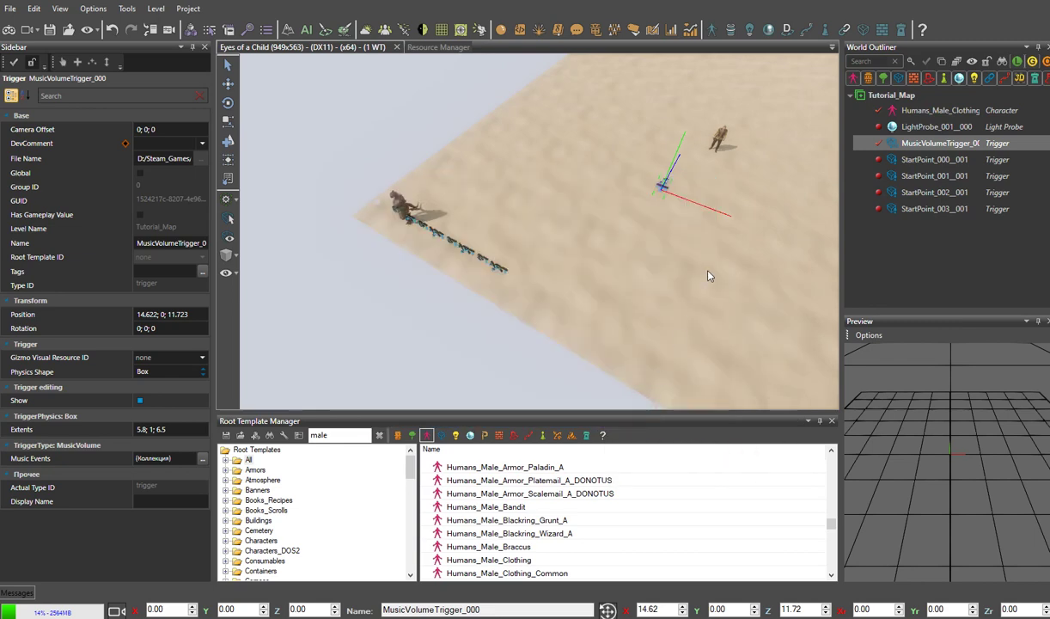
Switch to game mode, saving the unsaved items, and walk the player character into the music trigger area and back out
key("d")
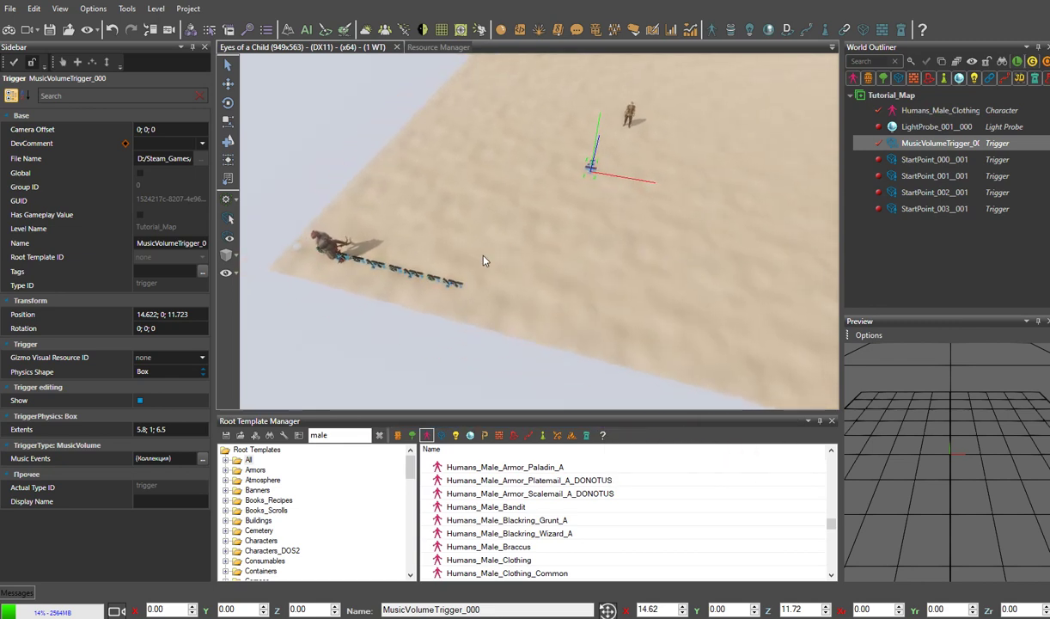
left_click(14, 34)
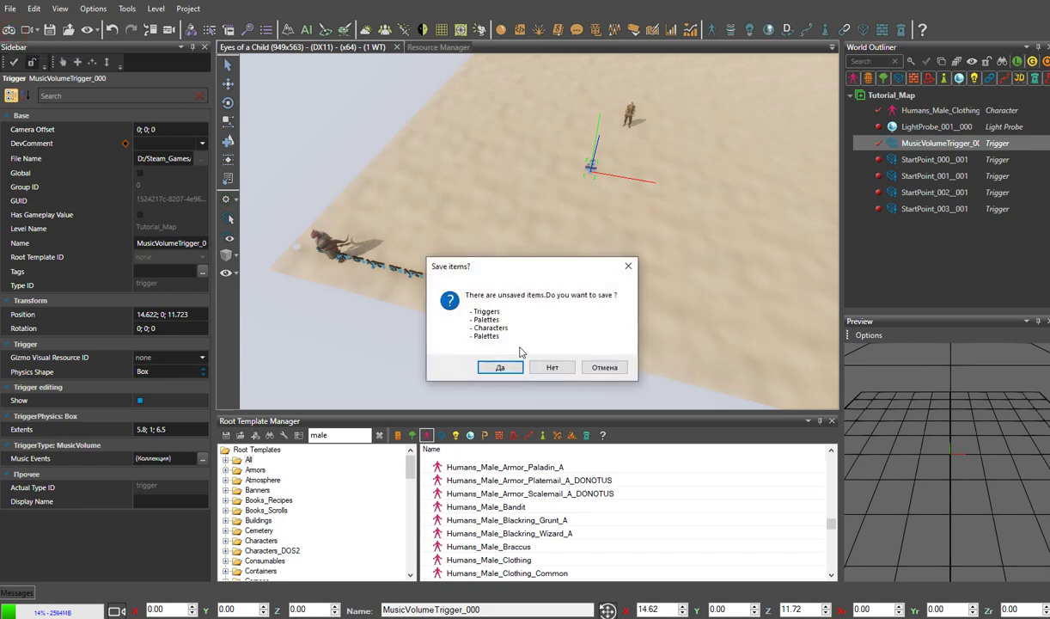
left_click(499, 366)
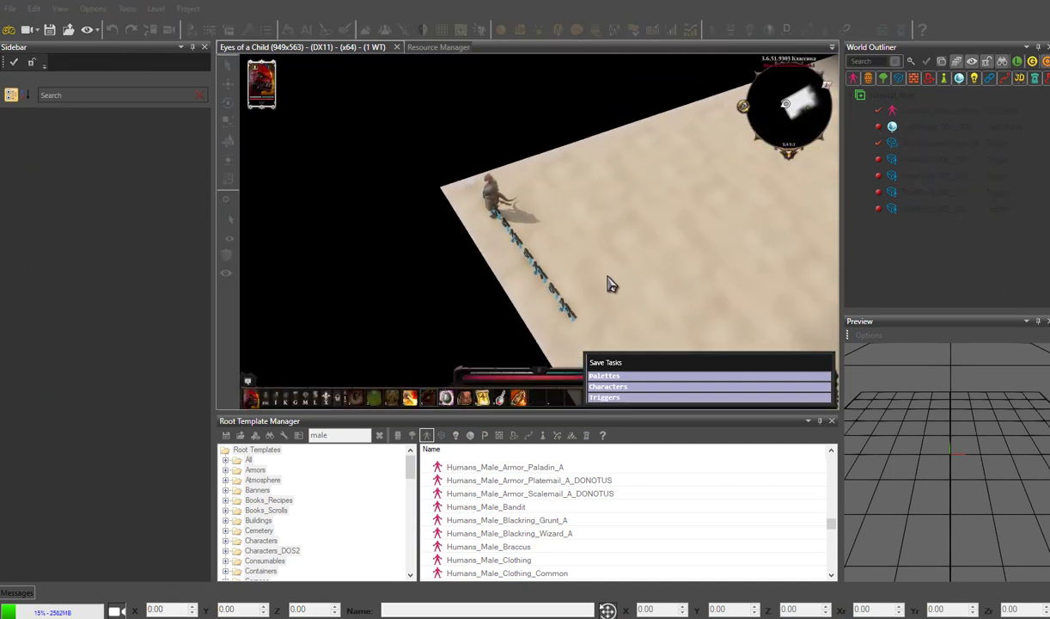
left_click(577, 236)
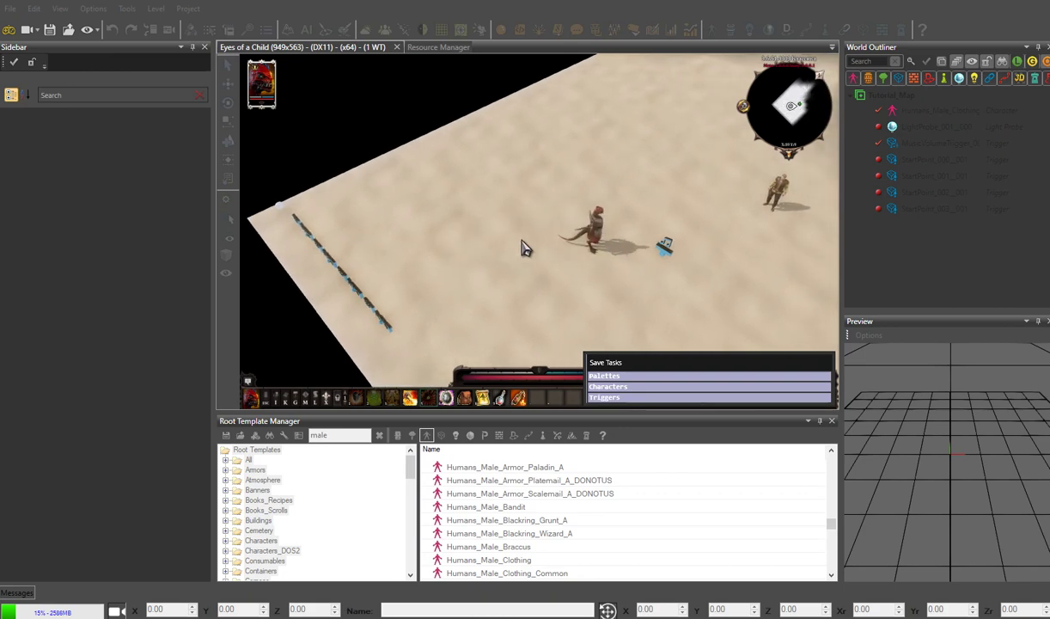
left_click(413, 242)
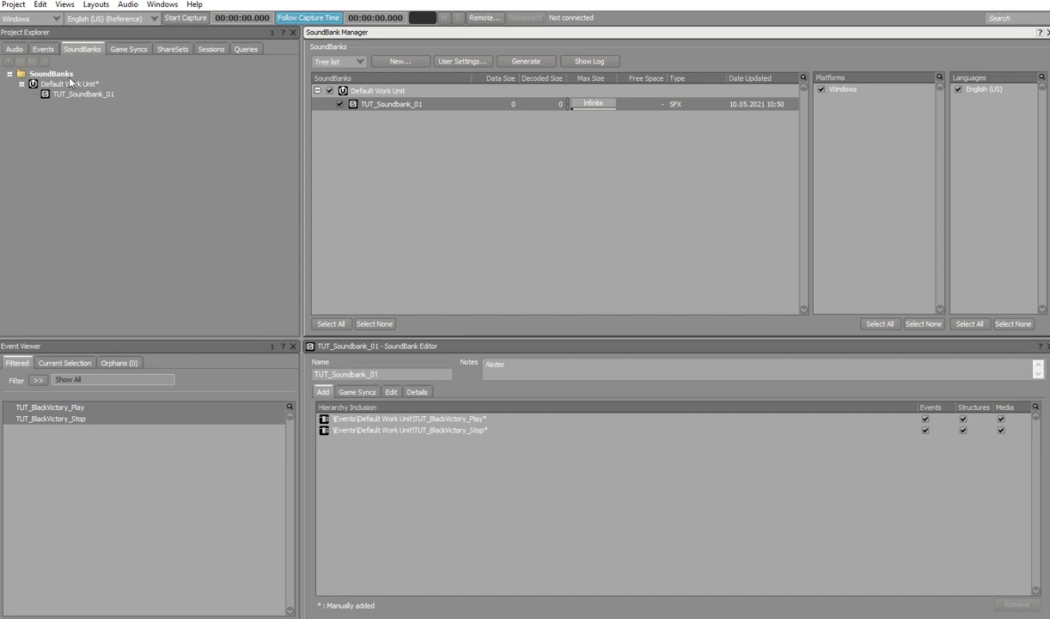
Switch to Wwise and examine the properties of the TUT_BlackVictory_Stop event
left_click(15, 49)
left_click(43, 49)
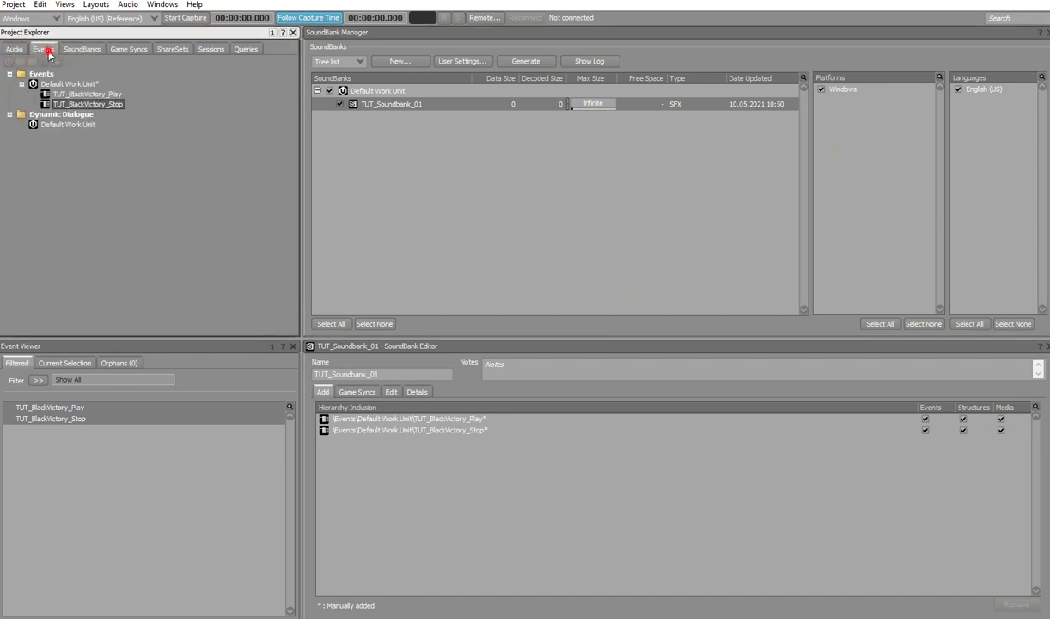
double_click(109, 104)
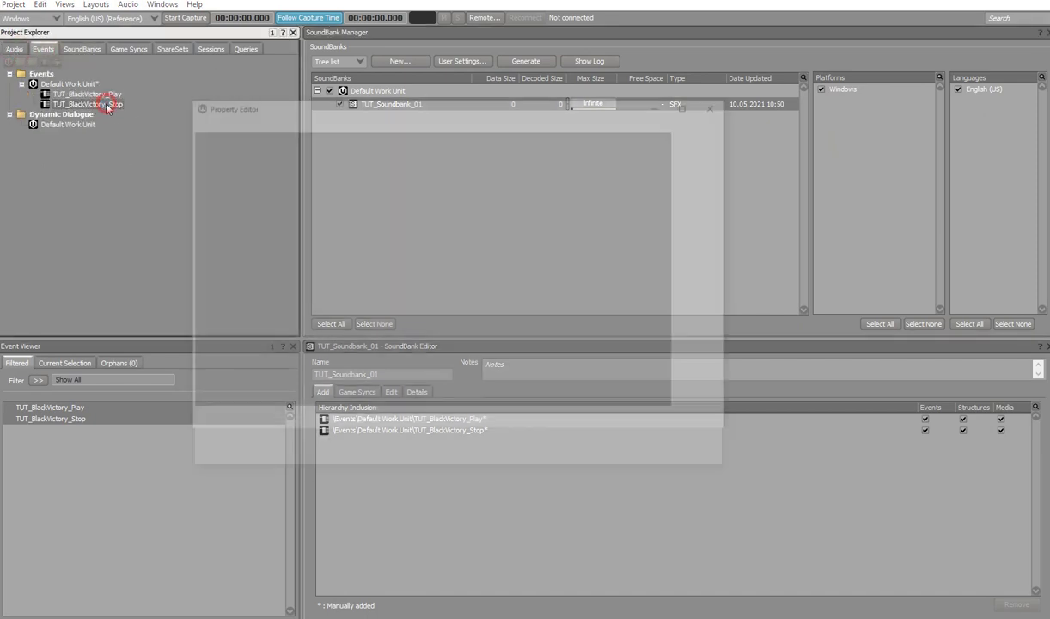
left_click(661, 103)
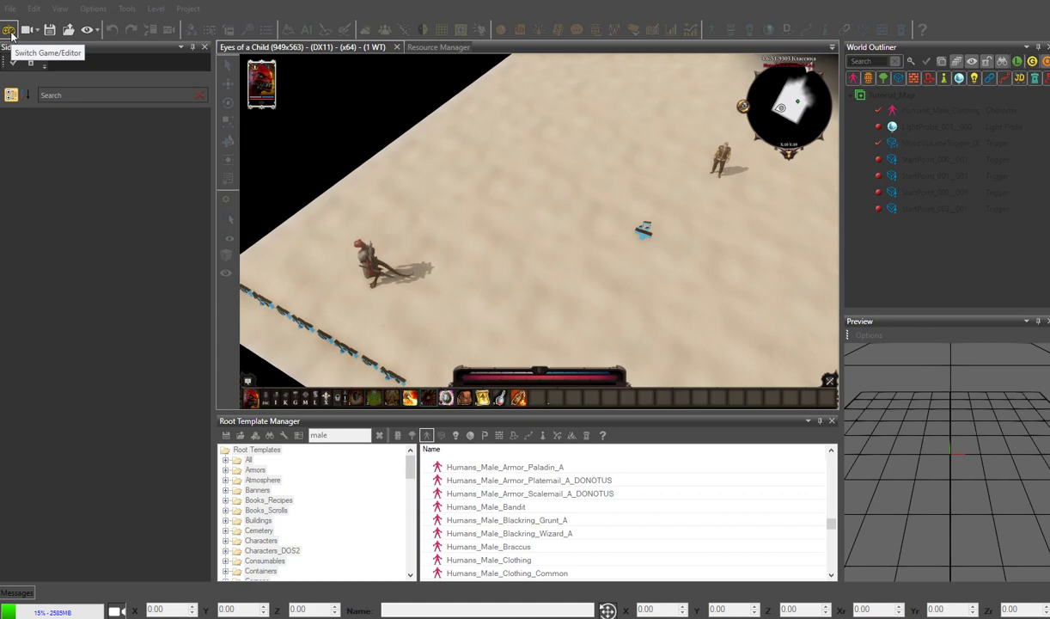
Back in the Divinity game view, walk into the trigger area, attack the placed human to test combat music, and return to editor mode
left_click(523, 246)
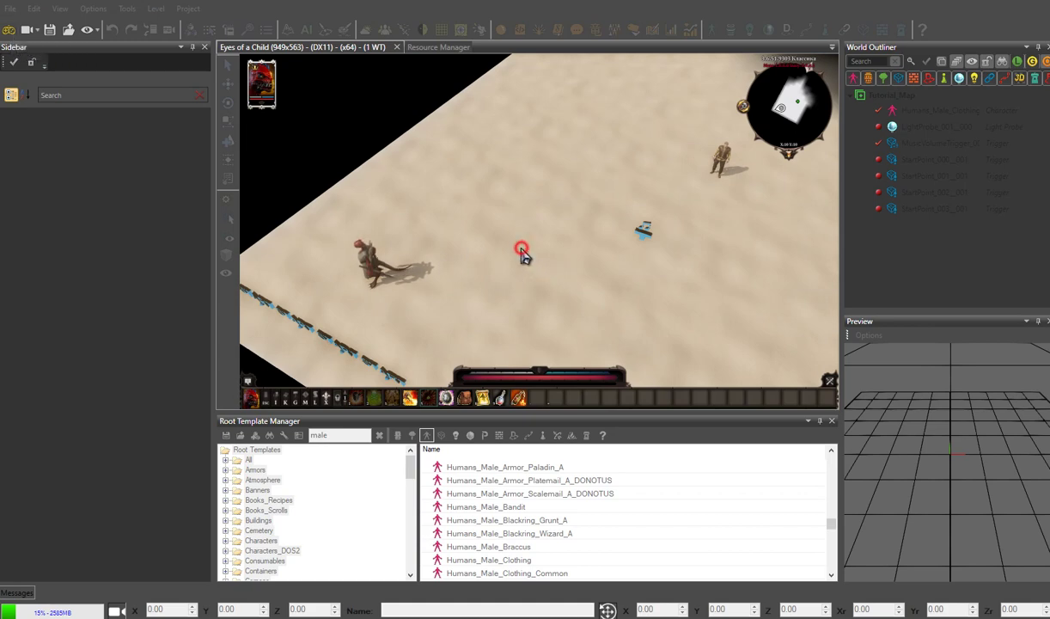
left_click(464, 299)
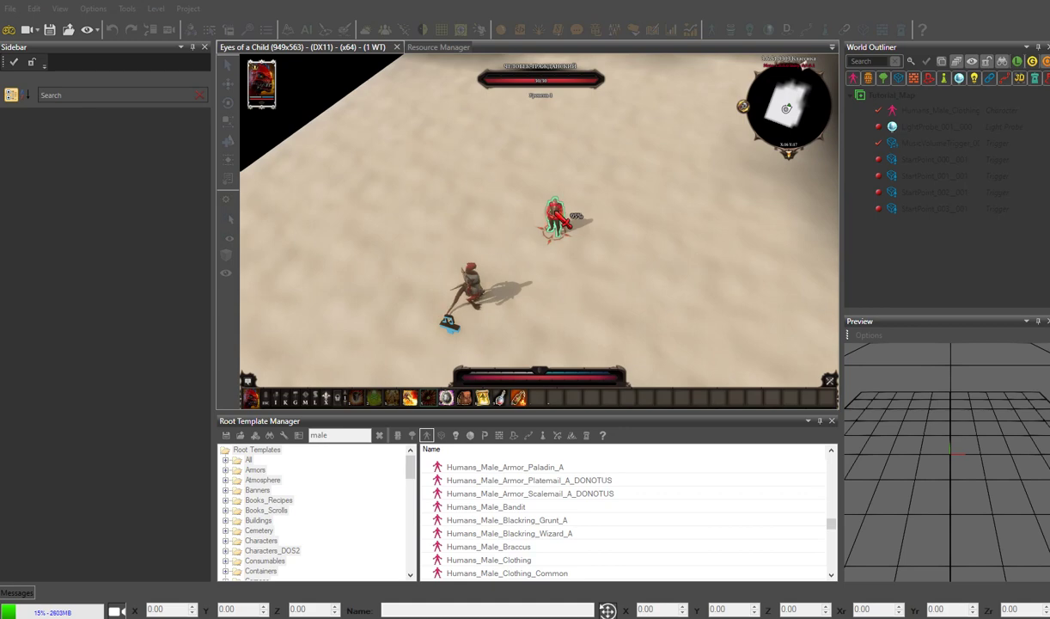
left_click(556, 219)
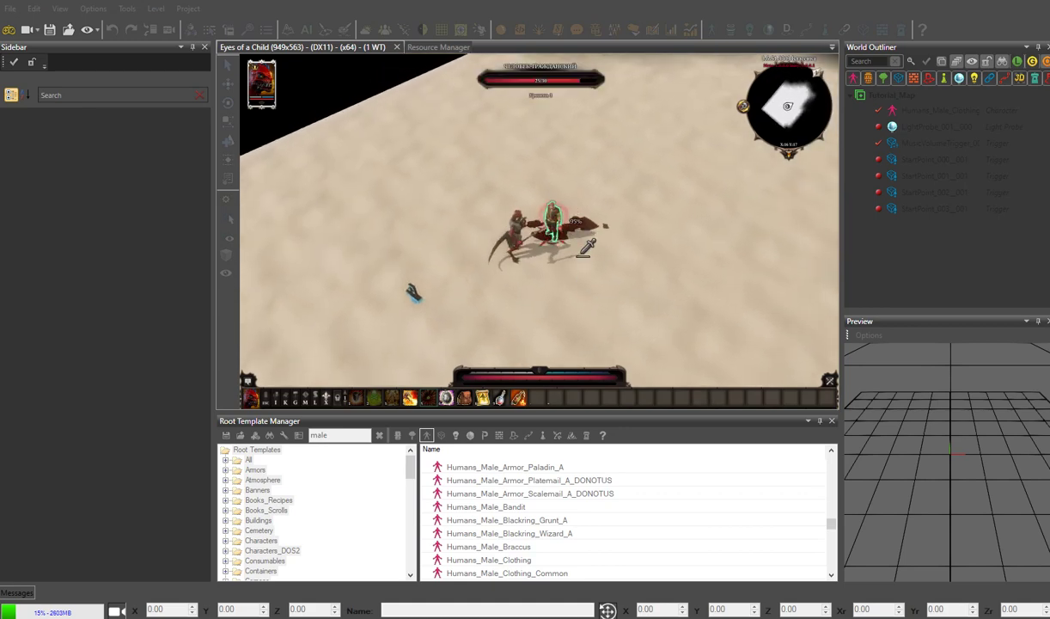
left_click(587, 247)
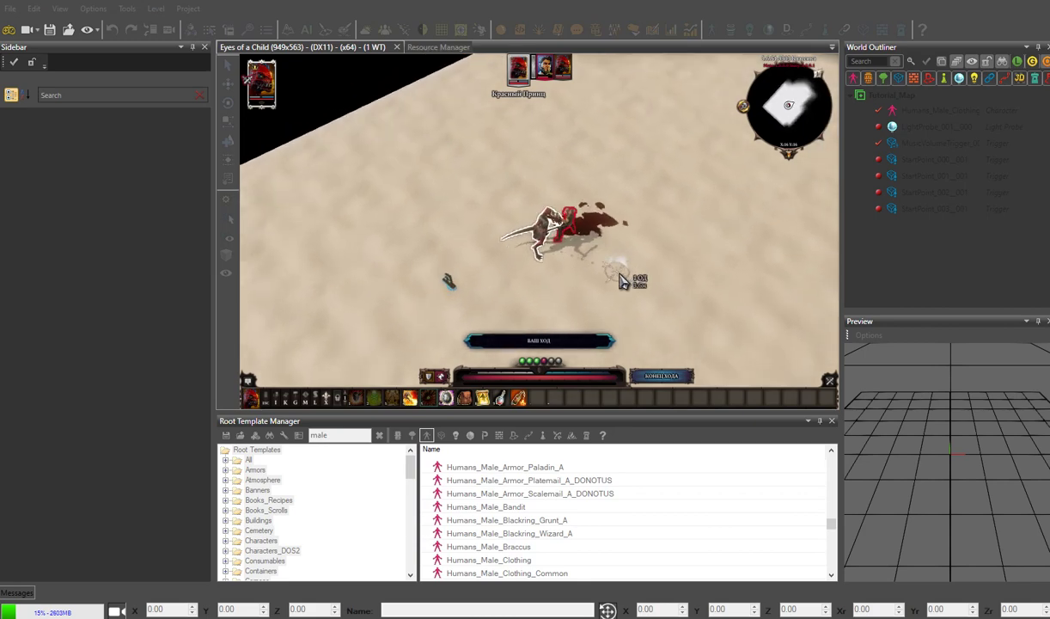
left_click(9, 31)
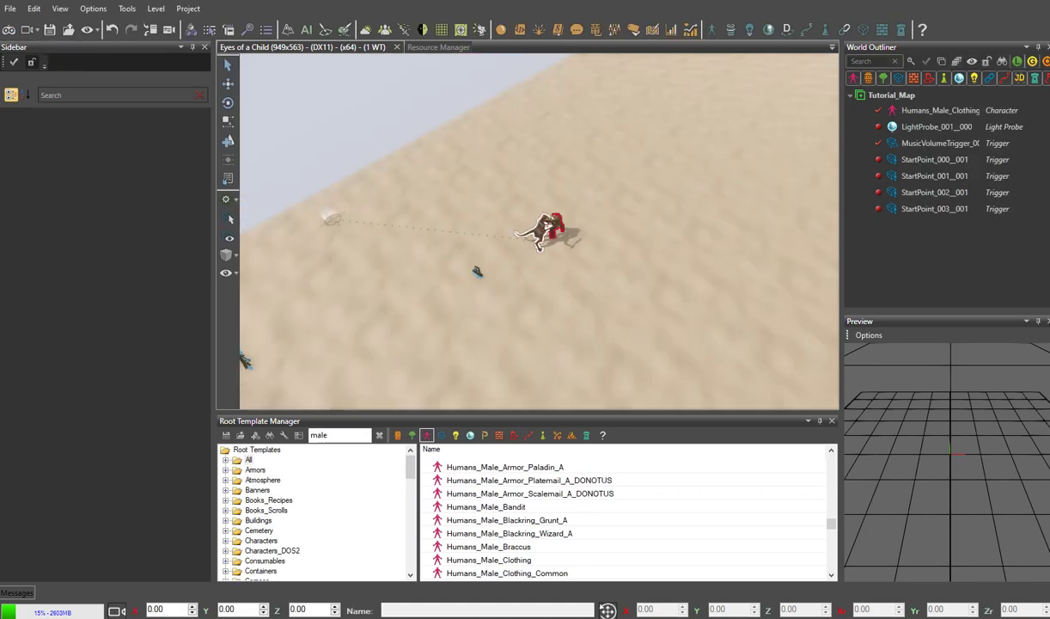